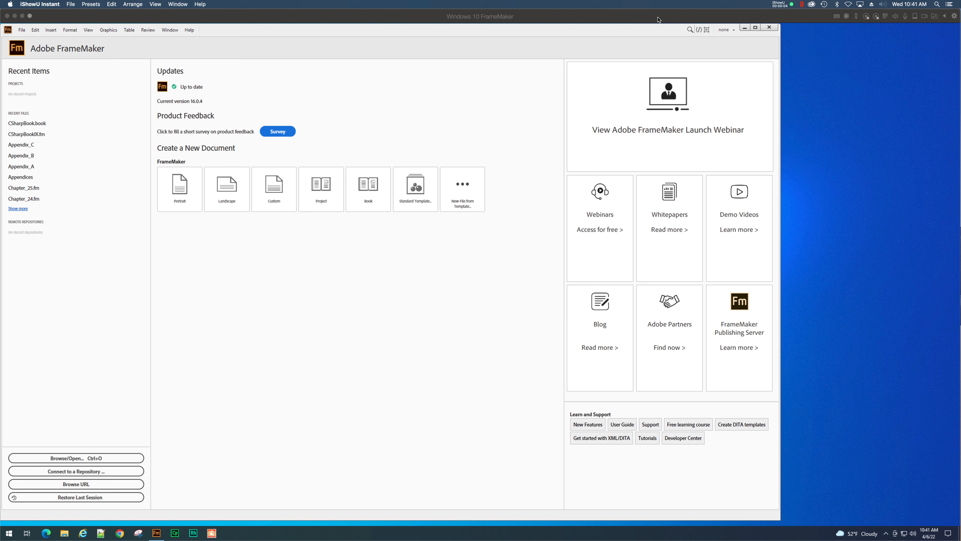
# Open the recent book CSharpBook.book and open its Chapter_2.fm file.
pyautogui.click(34, 125)
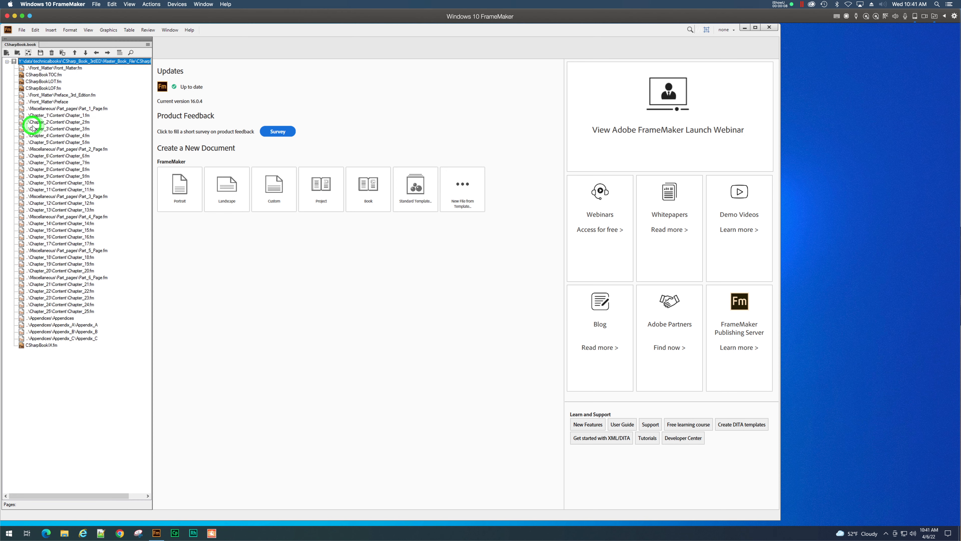
pyautogui.click(32, 126)
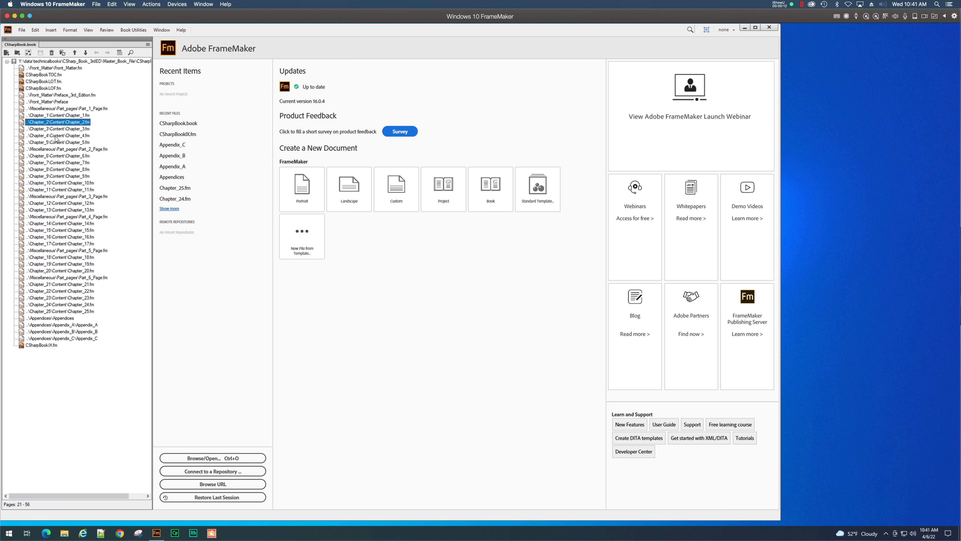
pyautogui.doubleClick(50, 124)
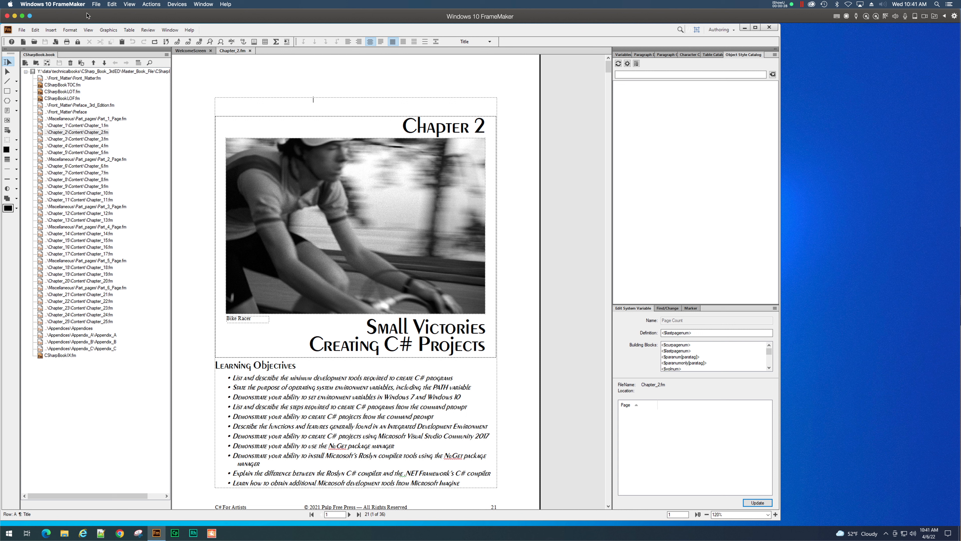
# Display Chapter 2's master pages at 50% zoom and select the Left, Right and First pages in turn to identify them.
pyautogui.click(88, 30)
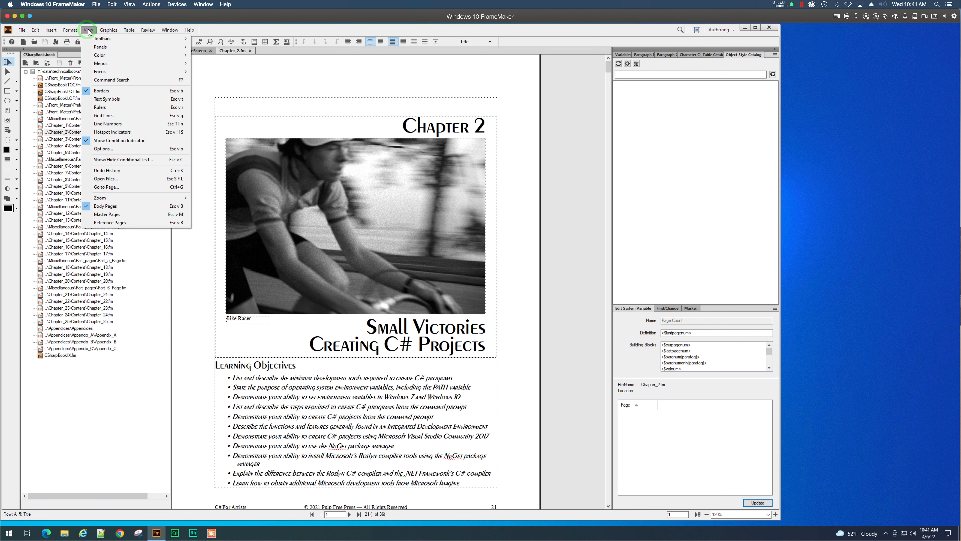
pyautogui.click(114, 215)
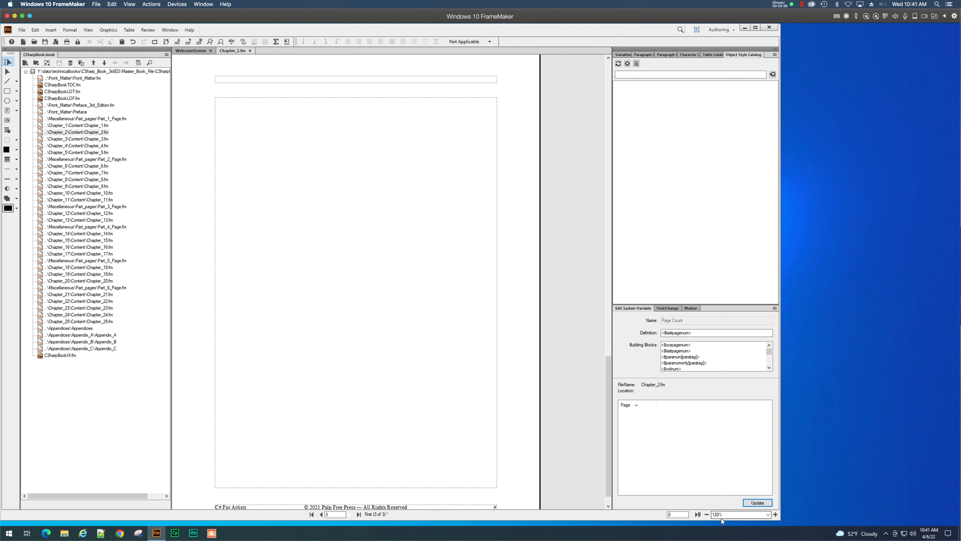
pyautogui.click(707, 514)
pyautogui.click(707, 514)
pyautogui.click(707, 514)
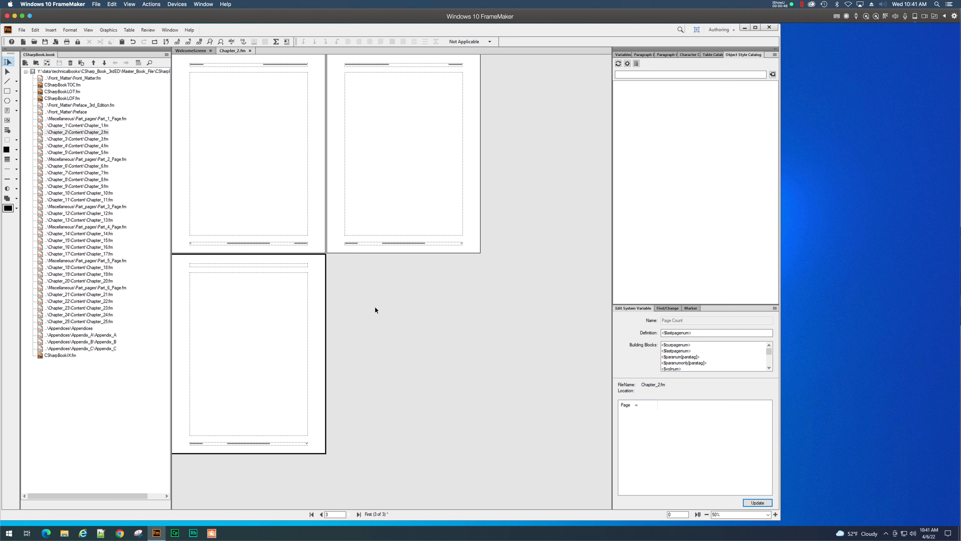
pyautogui.click(258, 199)
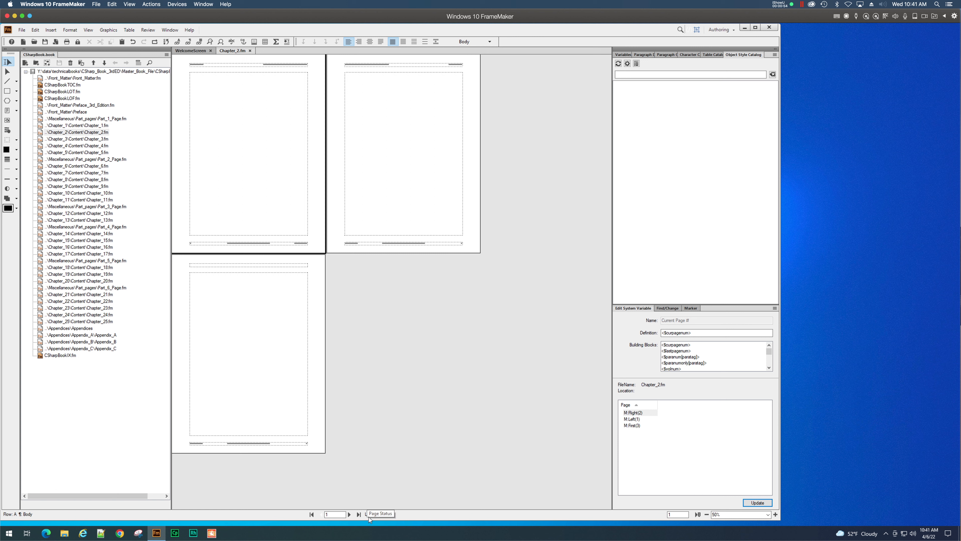
pyautogui.click(428, 199)
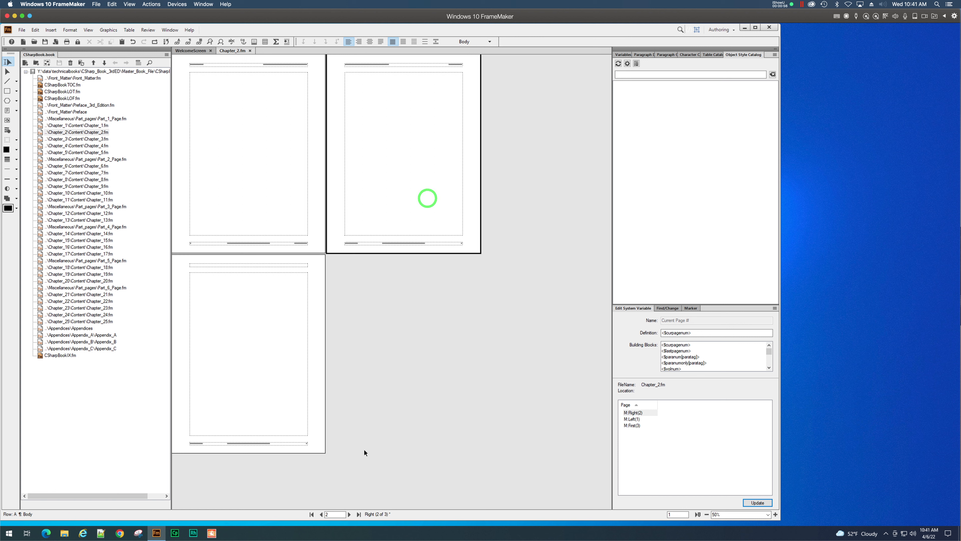
pyautogui.click(285, 374)
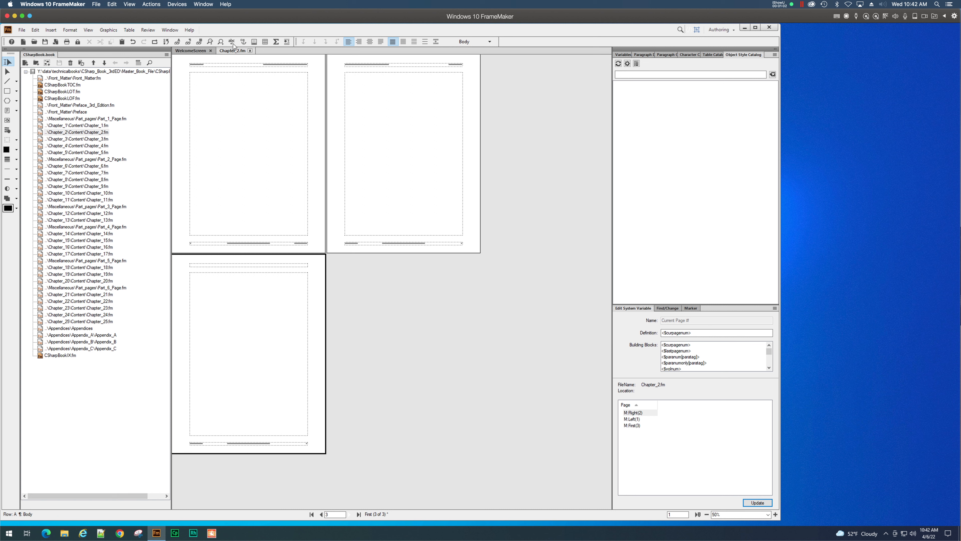
# Return to the chapter's body pages and view the opening page at 120% zoom.
pyautogui.click(88, 30)
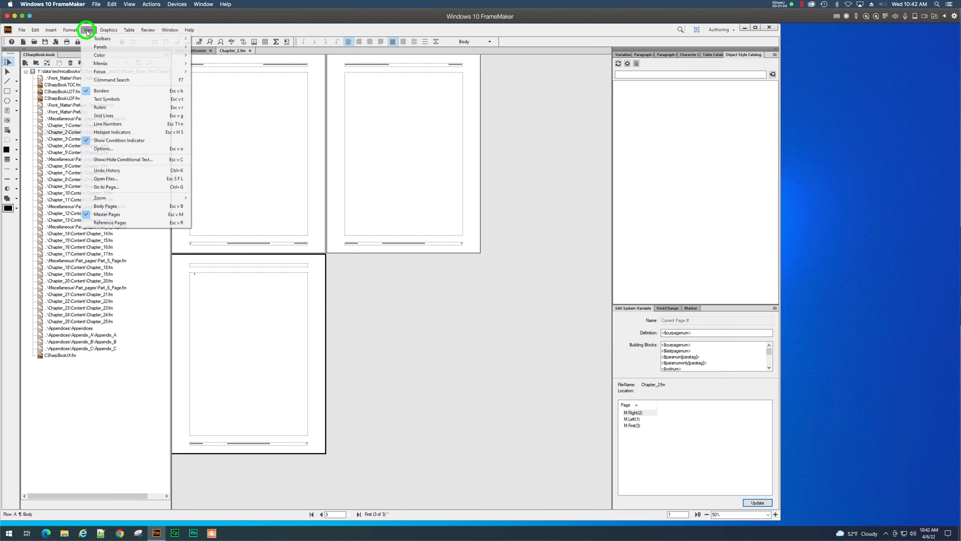
pyautogui.click(106, 207)
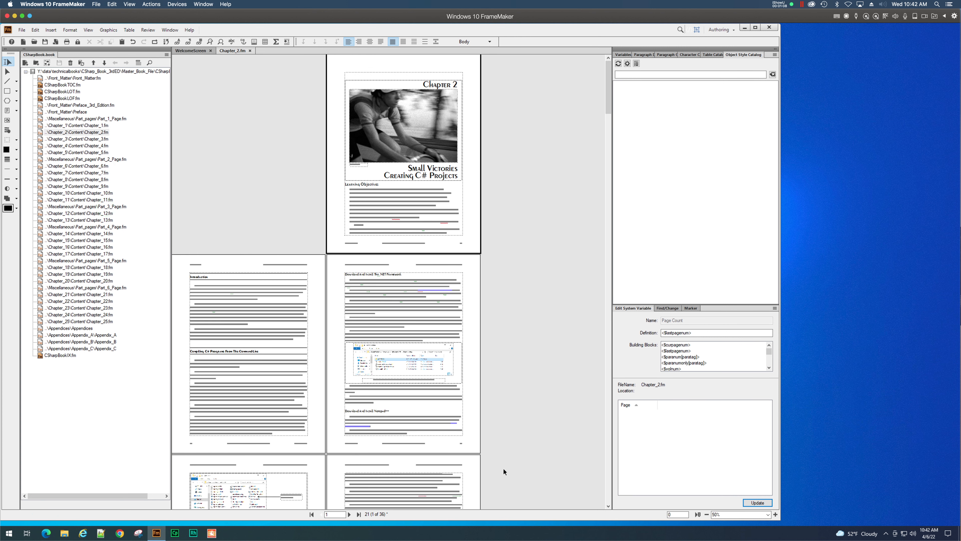
pyautogui.click(775, 514)
pyautogui.click(775, 514)
pyautogui.click(775, 514)
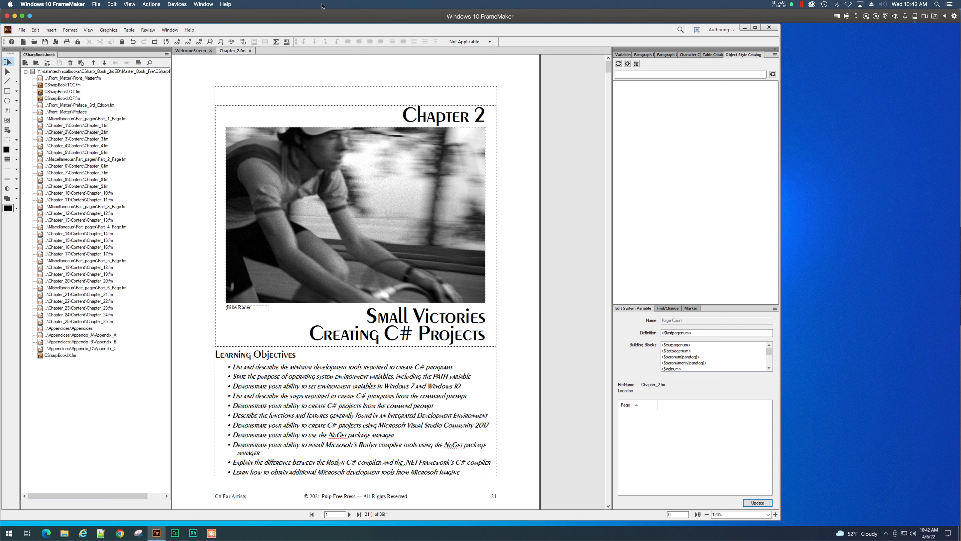
# Review the Master Page Usage options for the chapter's opening page, then dismiss them without applying anything.
pyautogui.click(74, 30)
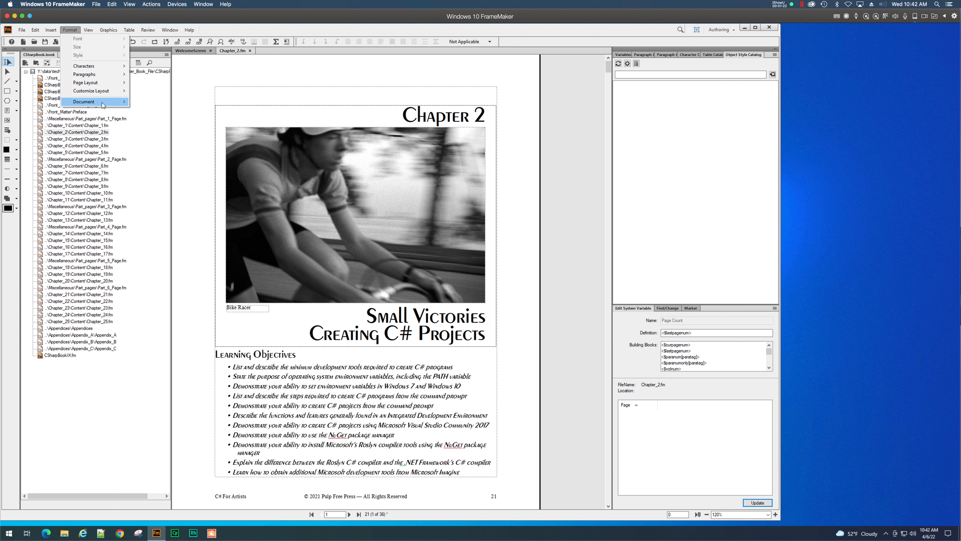
pyautogui.moveTo(124, 107)
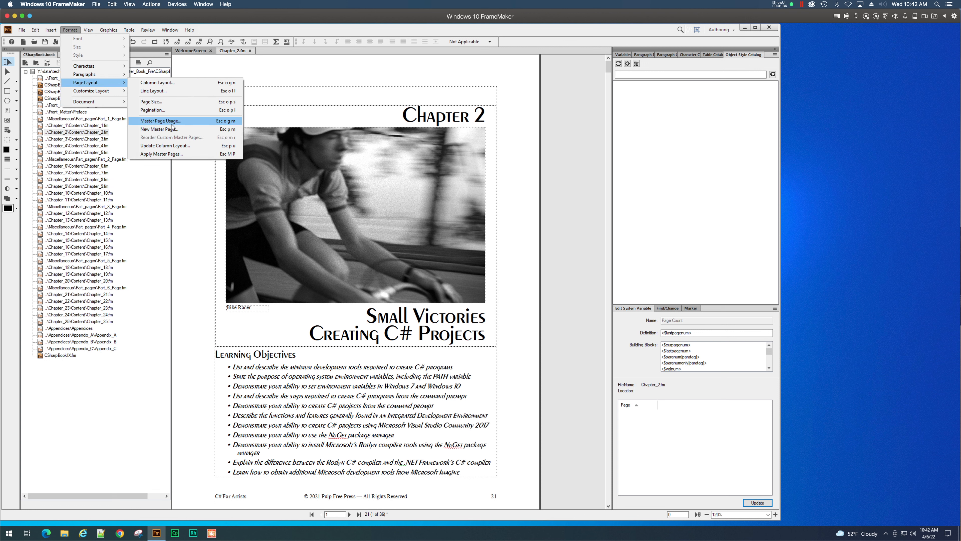
pyautogui.click(175, 122)
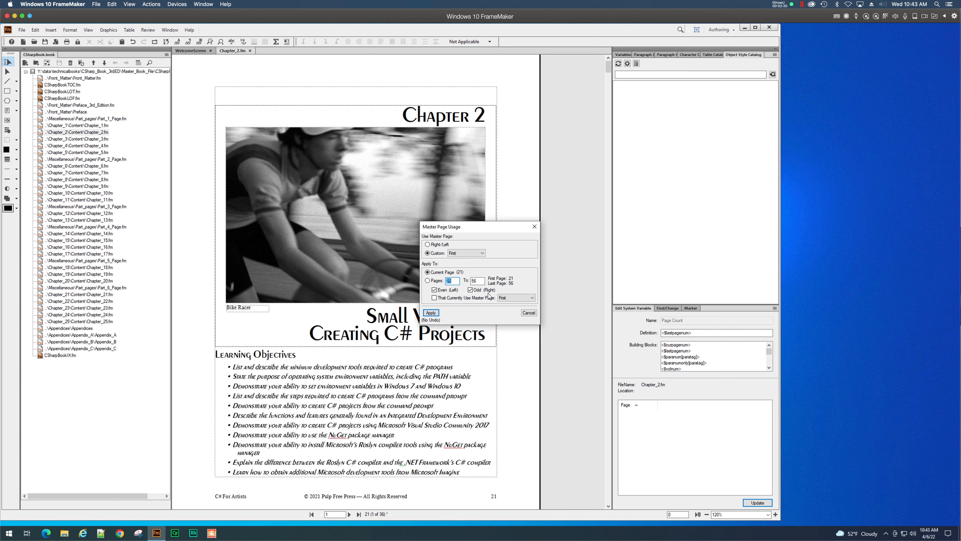
pyautogui.click(529, 311)
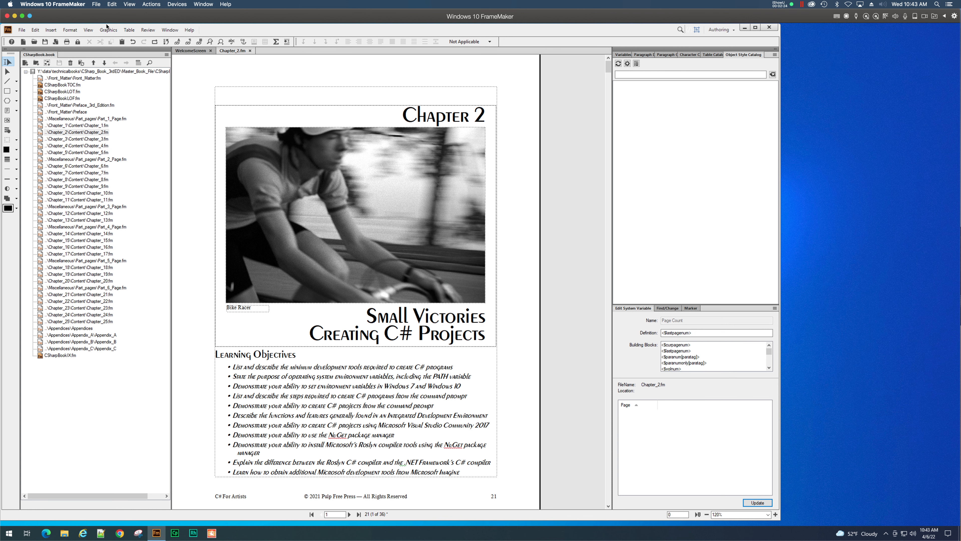
# Display the master pages again and look through them from the First page back up to the Left page.
pyautogui.click(88, 30)
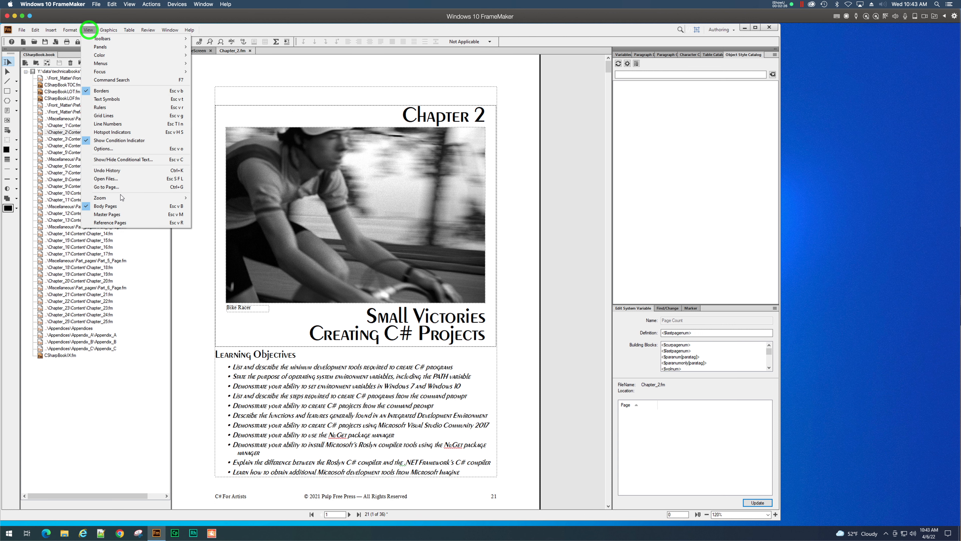
pyautogui.click(109, 214)
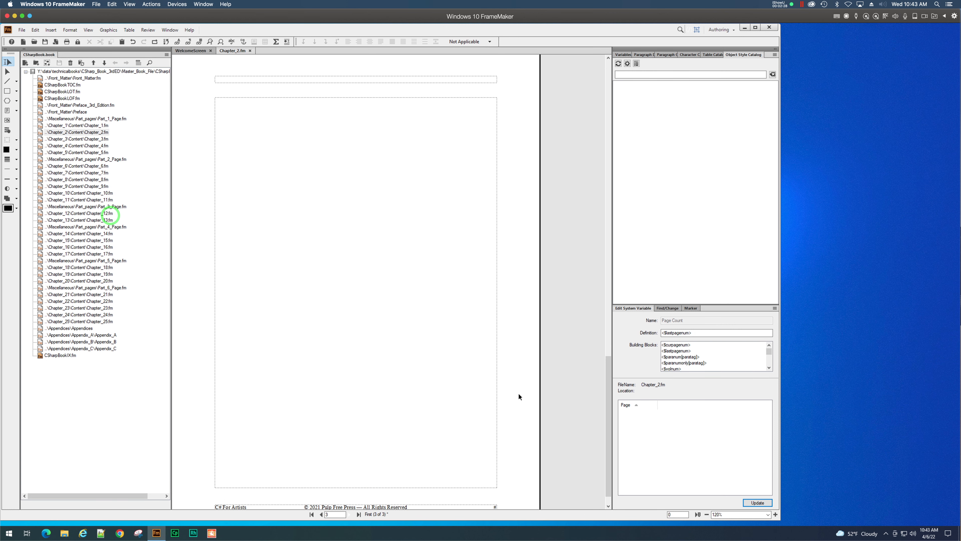
pyautogui.scroll(-1, 513, 381)
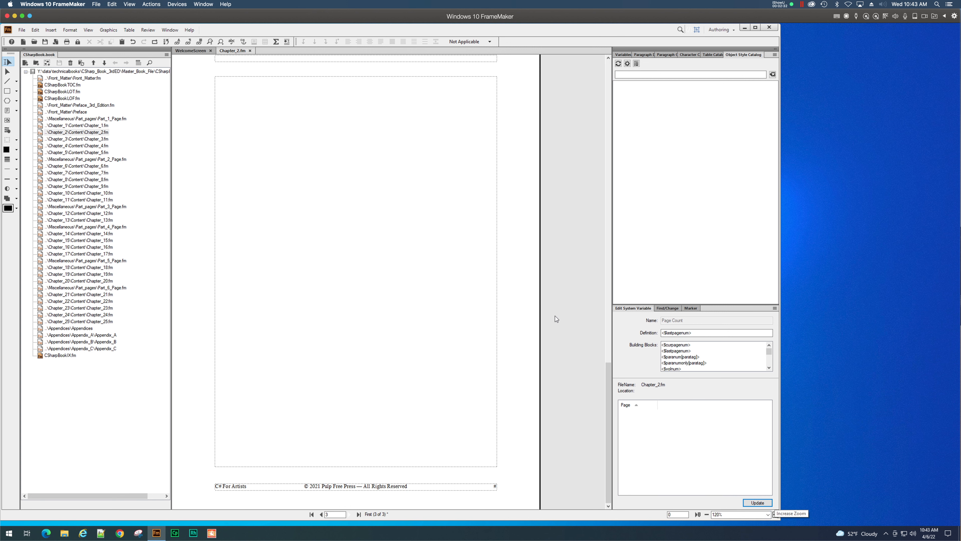
pyautogui.scroll(-10, 556, 317)
pyautogui.scroll(10, 393, 110)
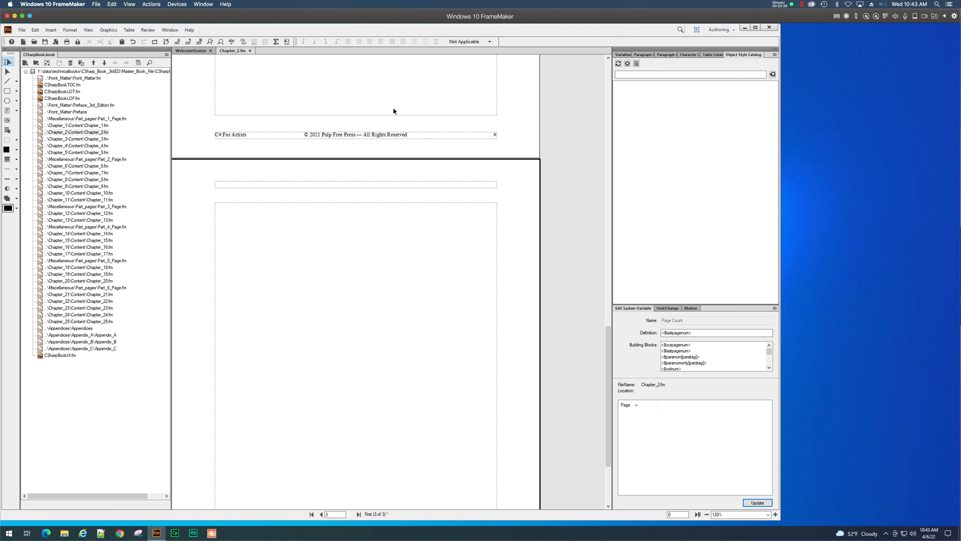
pyautogui.scroll(10, 393, 107)
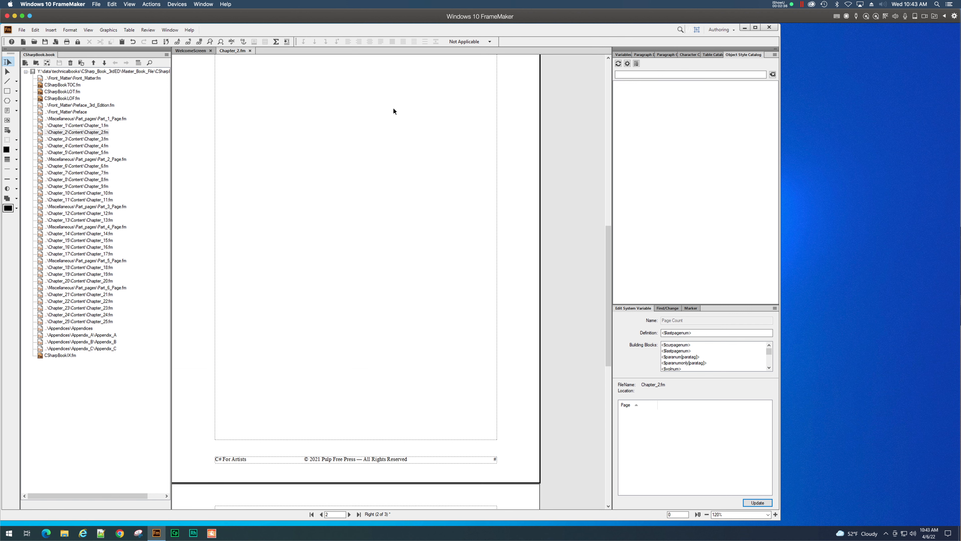
pyautogui.scroll(3, 393, 107)
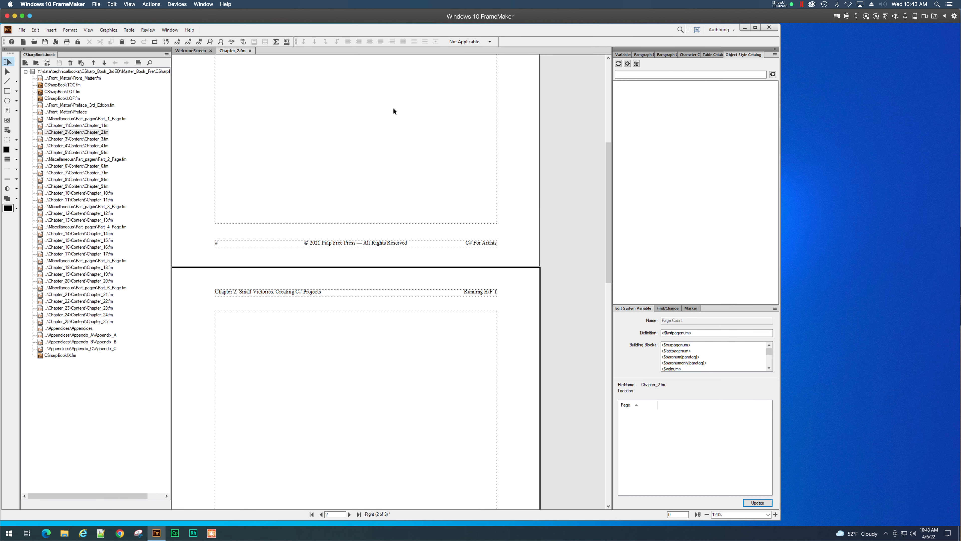
pyautogui.moveTo(609, 157); pyautogui.dragTo(613, 86)
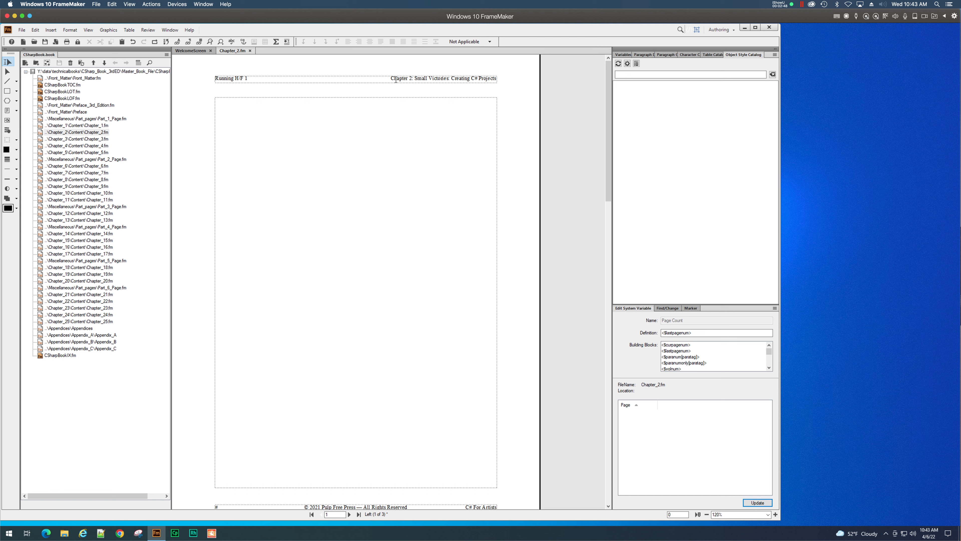
# Inspect the Left master page's chapter title and Running H/F 1 header variables and its page number variable in the footer.
pyautogui.moveTo(391, 79); pyautogui.dragTo(491, 82)
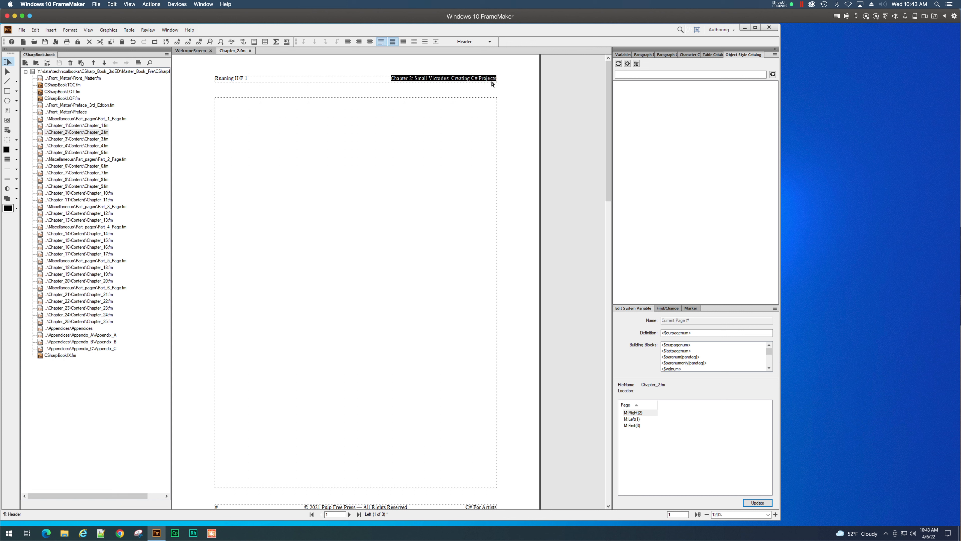
pyautogui.click(215, 79)
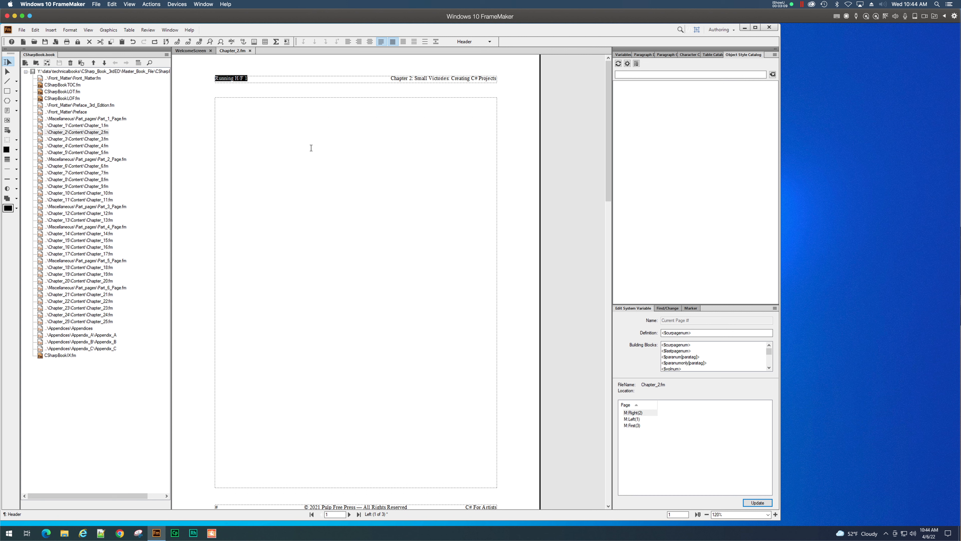
pyautogui.scroll(-5, 311, 148)
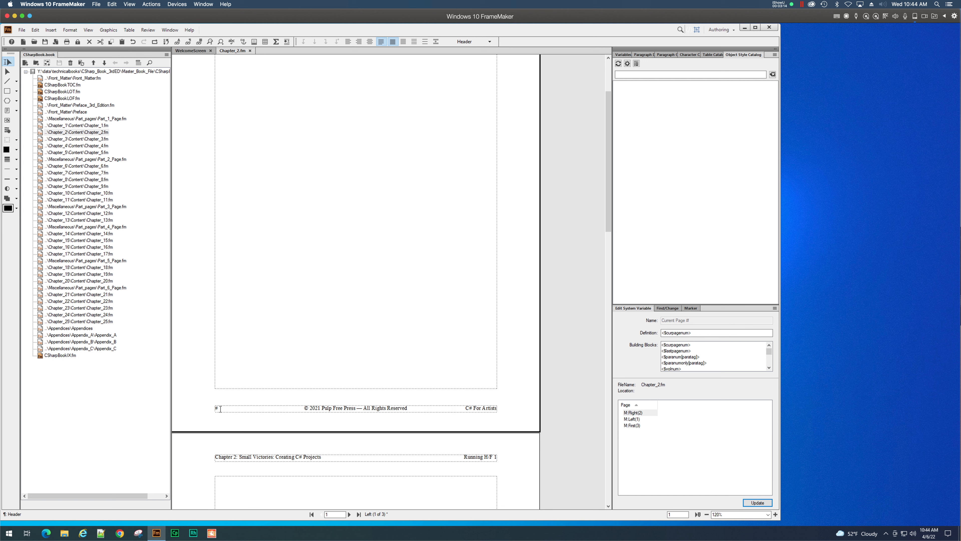
pyautogui.moveTo(220, 409); pyautogui.dragTo(216, 409)
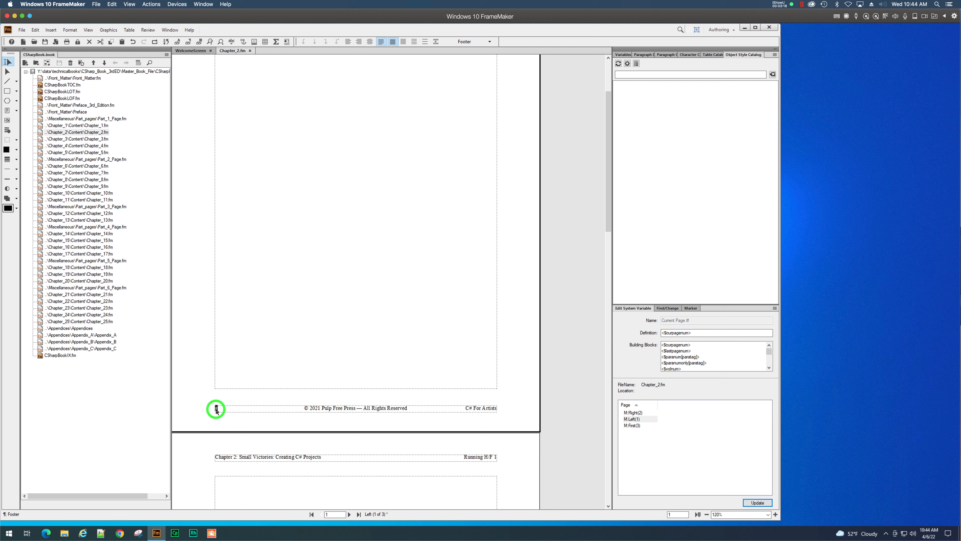
pyautogui.click(383, 274)
pyautogui.click(218, 409)
# Inspect the Right master page's running header and chapter title variables, and compare its footer with the First master page's.
pyautogui.scroll(-8, 486, 406)
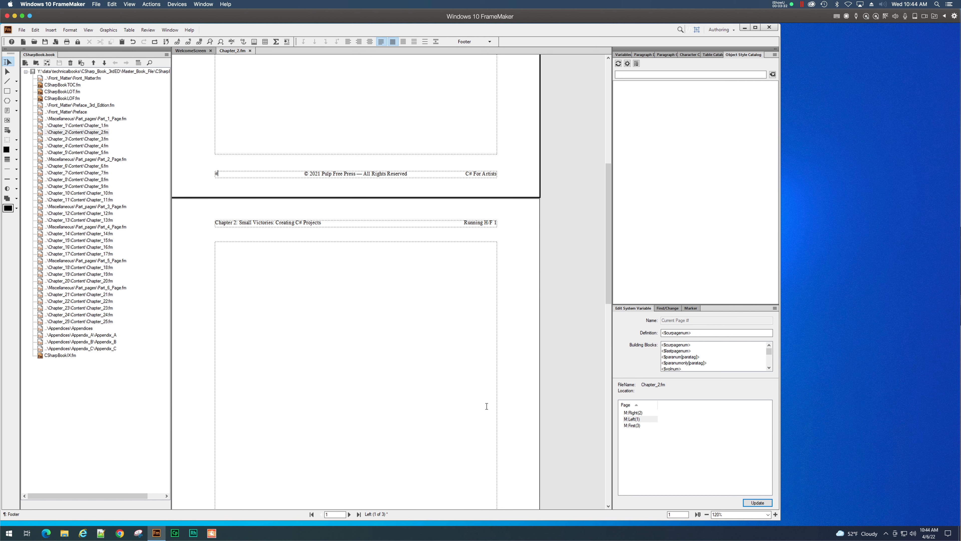
pyautogui.scroll(-2, 486, 405)
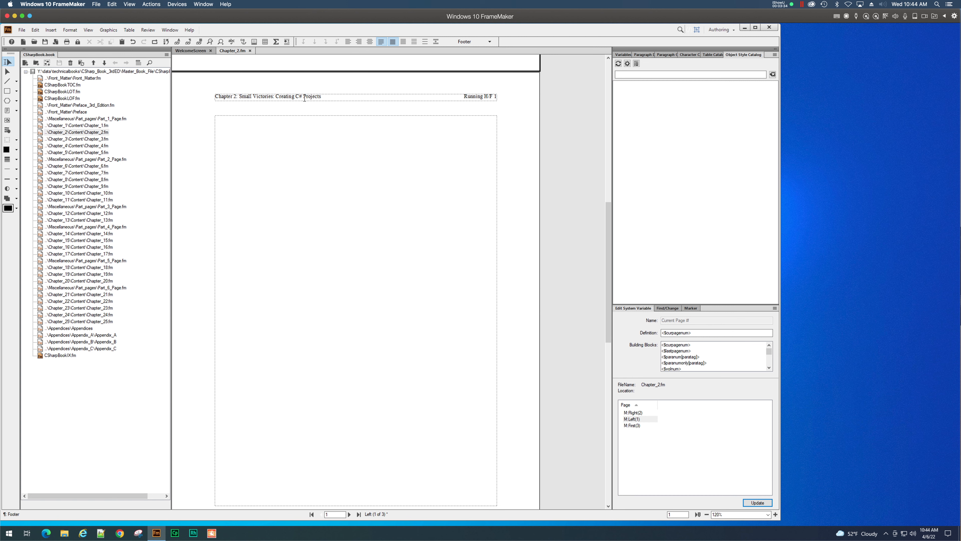
pyautogui.click(465, 96)
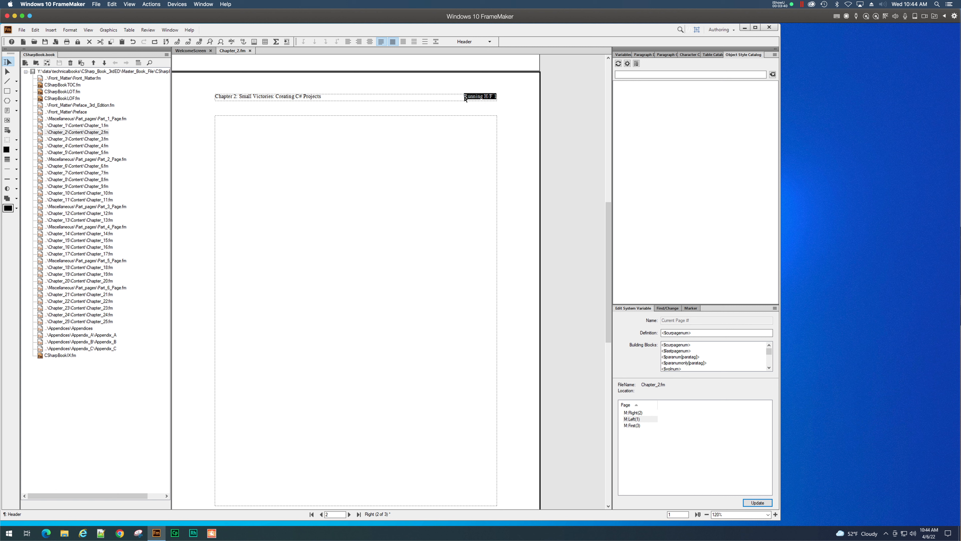
pyautogui.click(216, 97)
pyautogui.moveTo(215, 97); pyautogui.dragTo(319, 97)
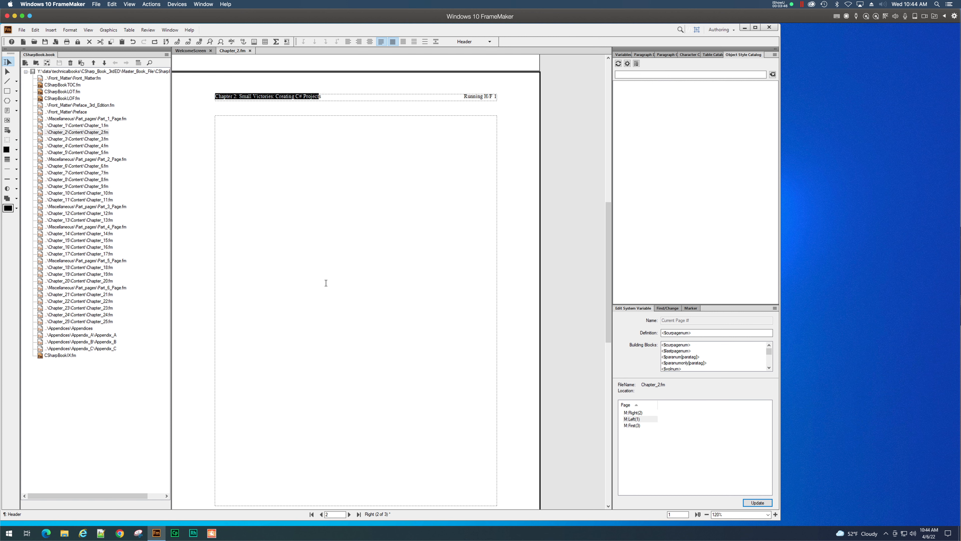
pyautogui.scroll(-3, 326, 282)
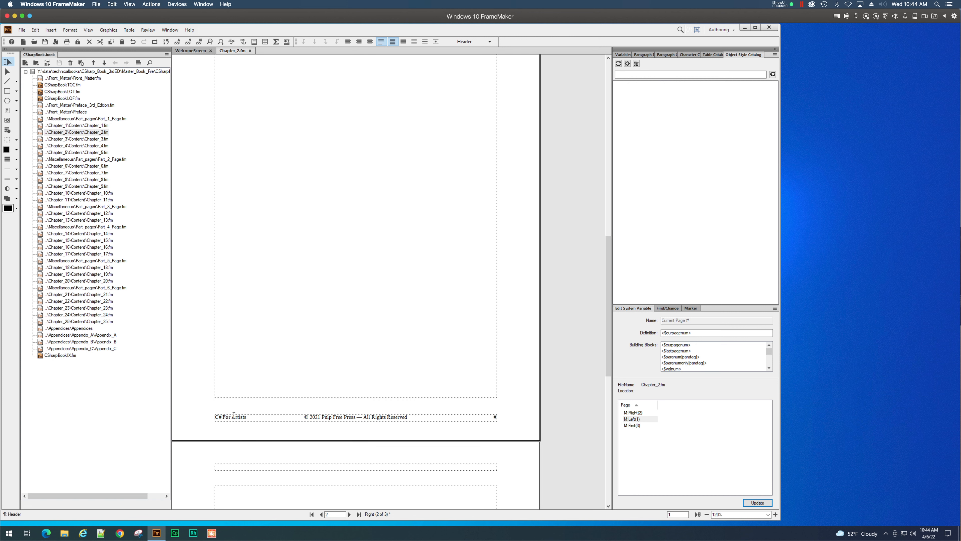
pyautogui.scroll(-5, 431, 420)
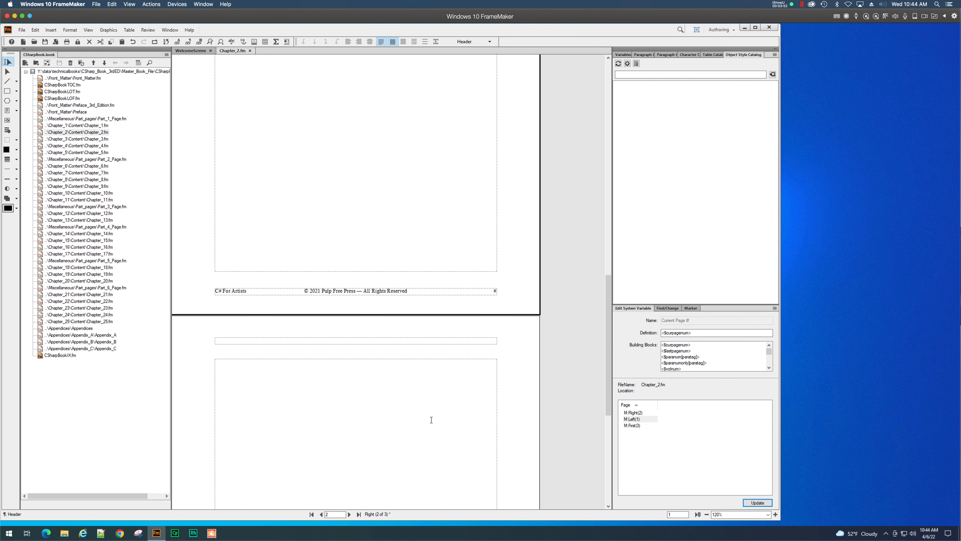
pyautogui.scroll(-2, 431, 419)
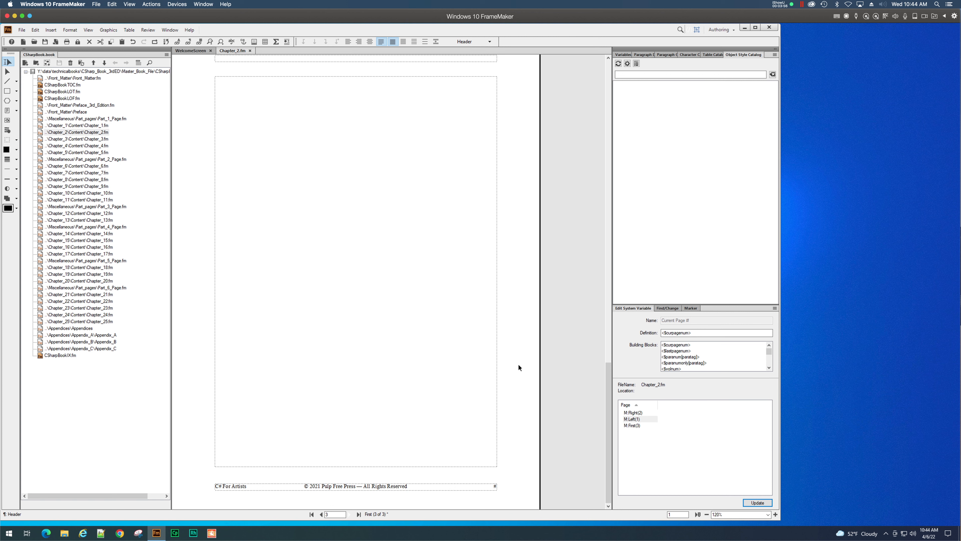
pyautogui.scroll(2, 518, 365)
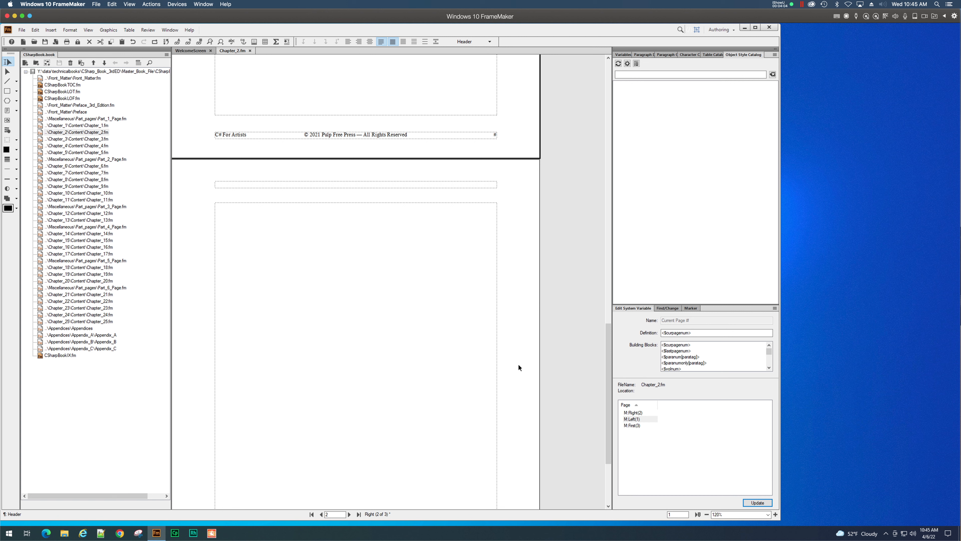
# Select the Right master page's main text frame to examine it, and return the chapter to its body pages.
pyautogui.scroll(3, 518, 365)
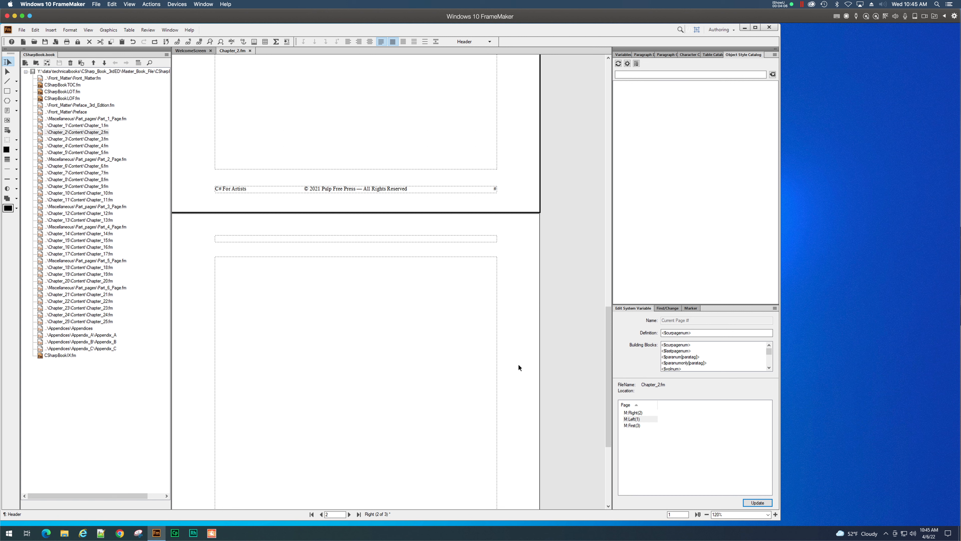
pyautogui.scroll(-4, 518, 362)
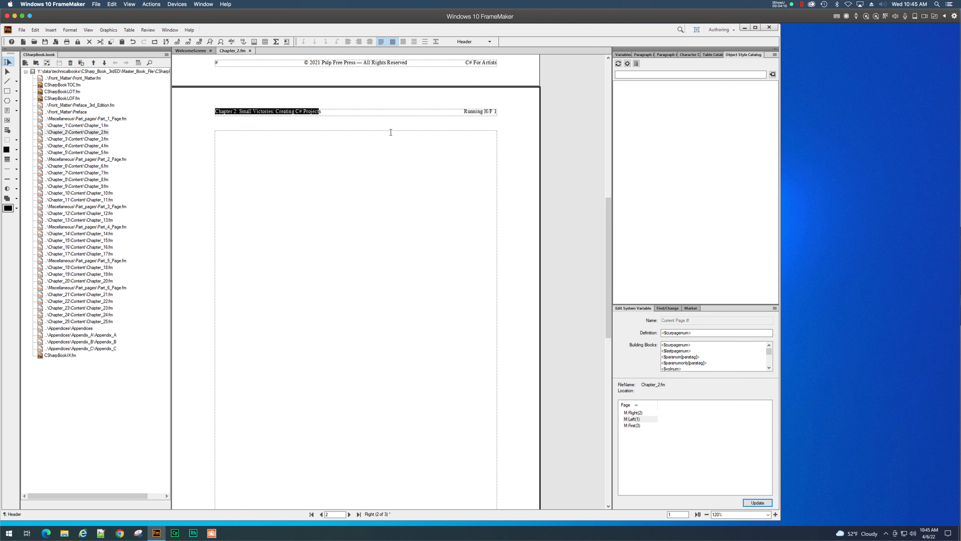
pyautogui.click(374, 137)
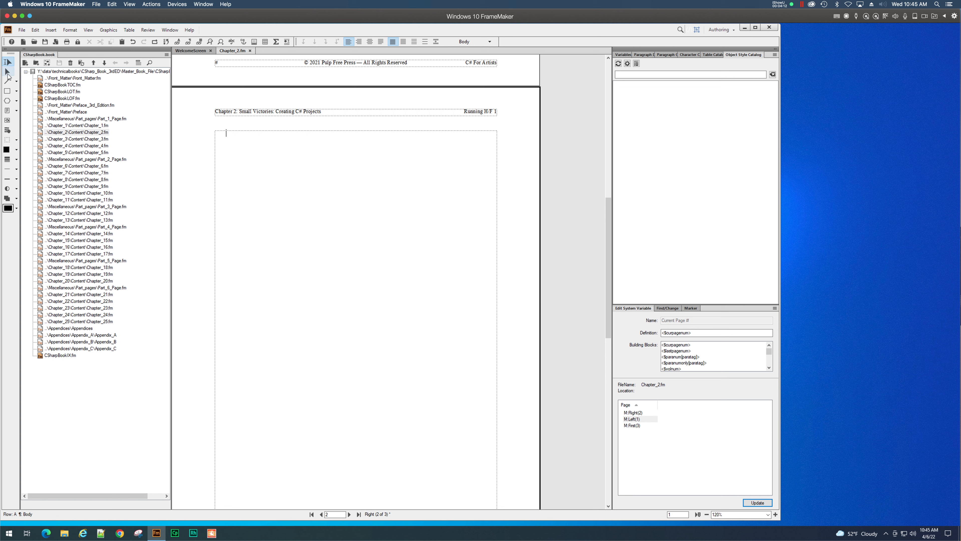
pyautogui.click(7, 71)
pyautogui.click(285, 130)
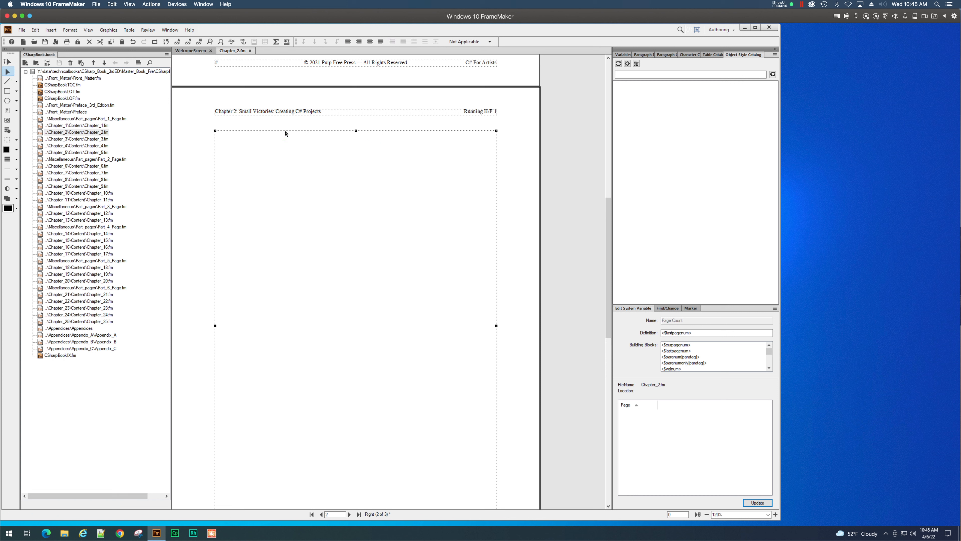
pyautogui.scroll(5, 315, 151)
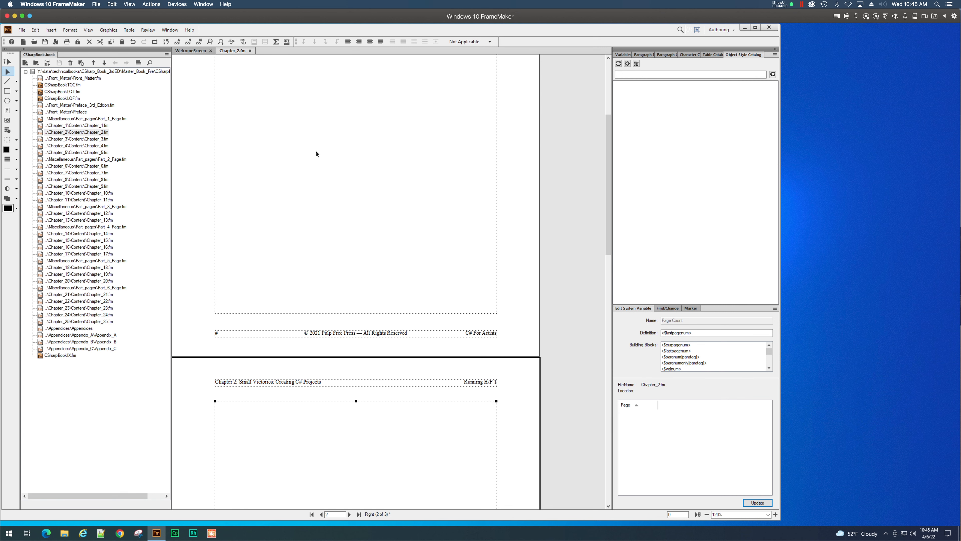
pyautogui.scroll(5, 315, 152)
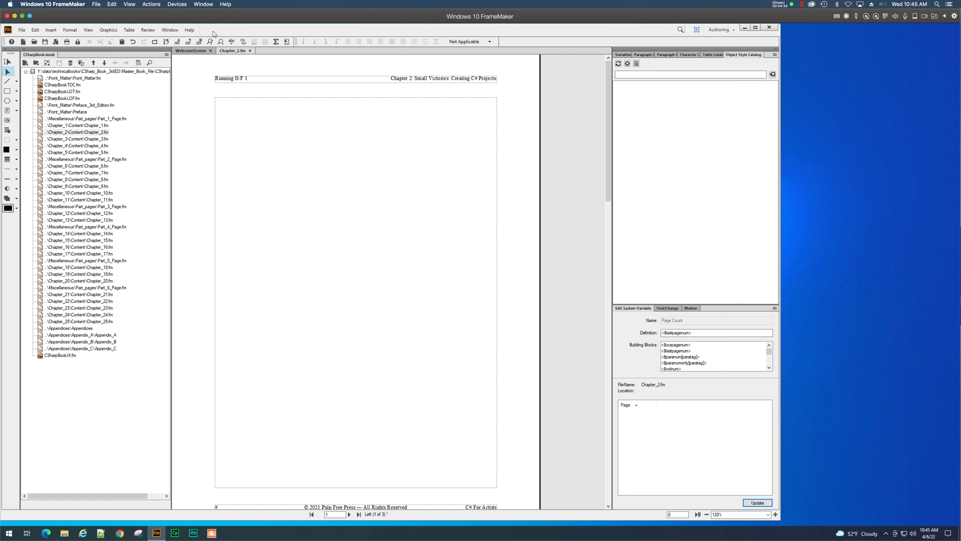
pyautogui.click(88, 30)
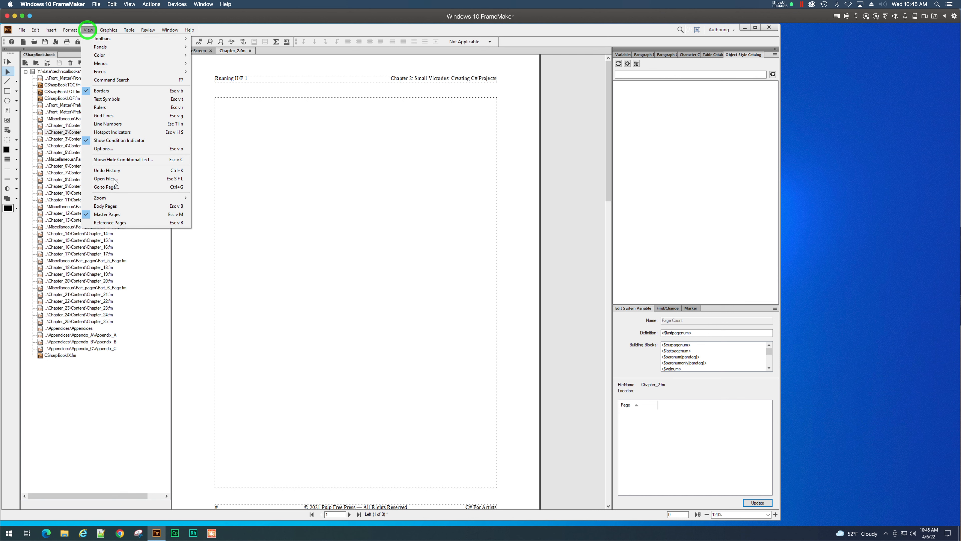
pyautogui.click(113, 206)
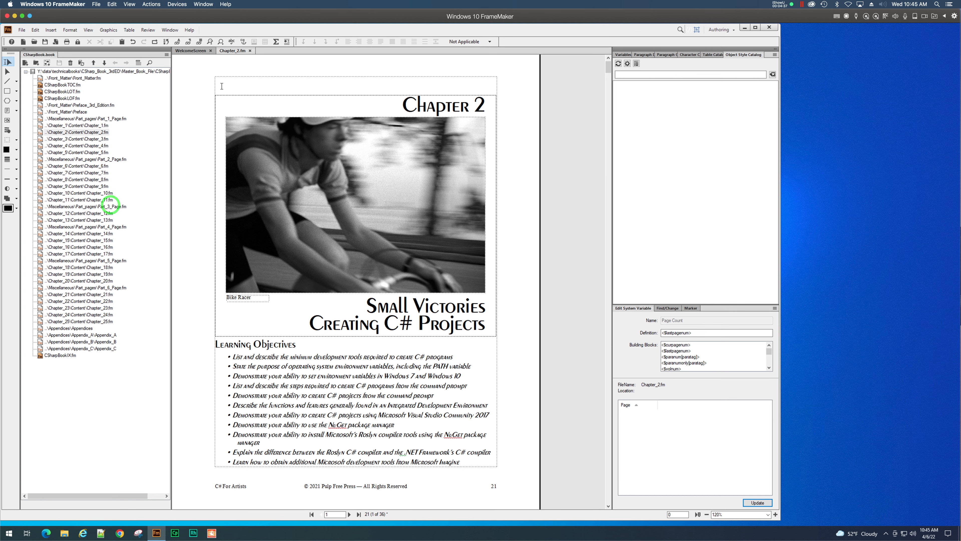
# Close Chapter_2.fm and the CSharpBook.book file.
pyautogui.click(250, 50)
pyautogui.click(462, 290)
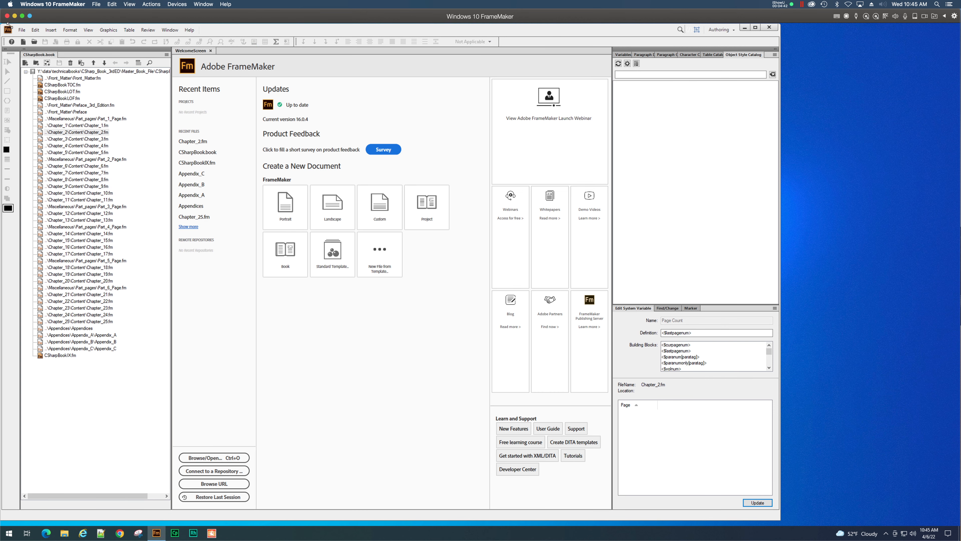
pyautogui.click(166, 55)
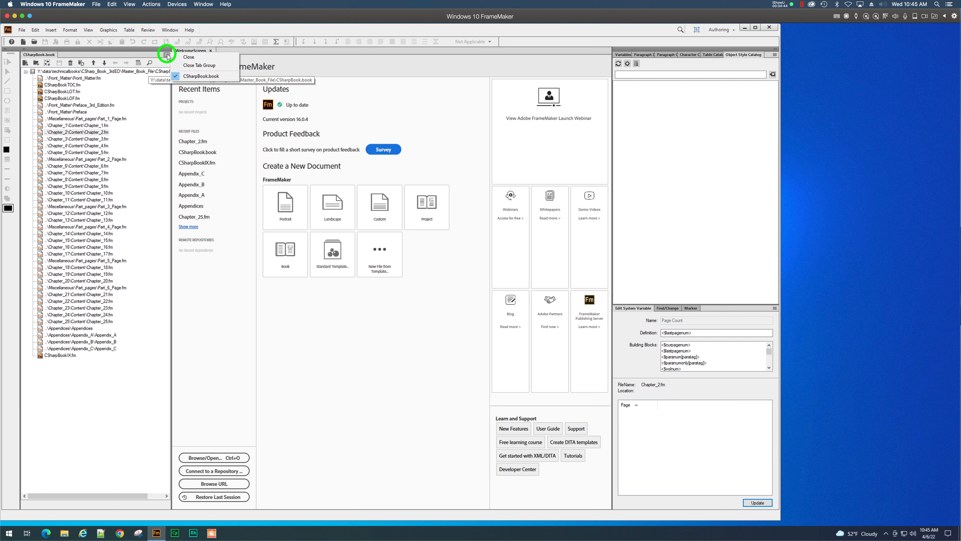
pyautogui.click(192, 61)
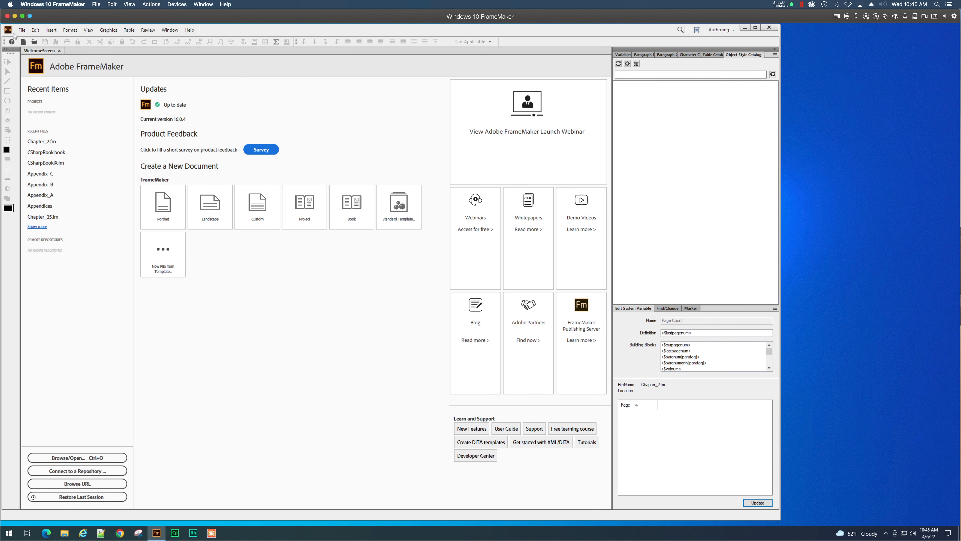
# Start opening another document and browse to the Desktop_Folders folder inside data.
pyautogui.click(22, 29)
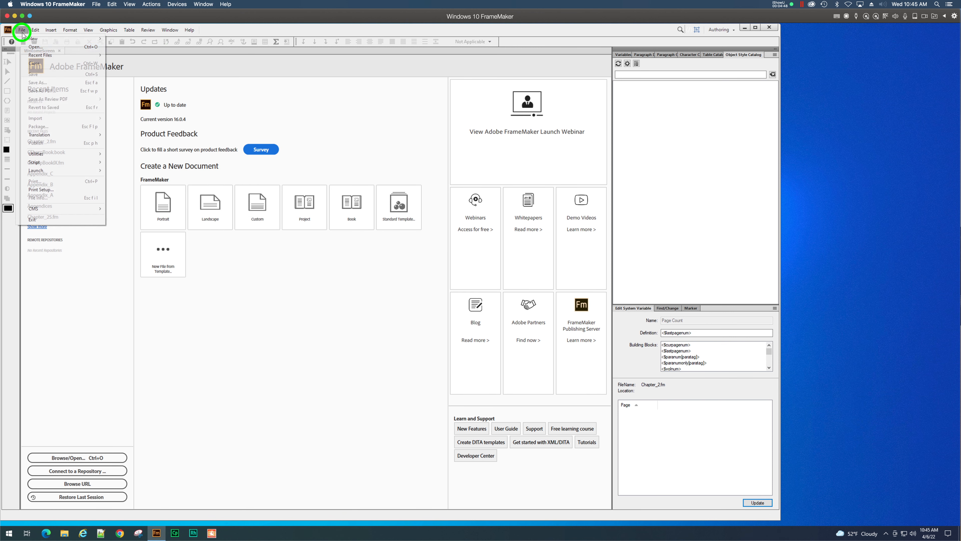
pyautogui.moveTo(45, 56)
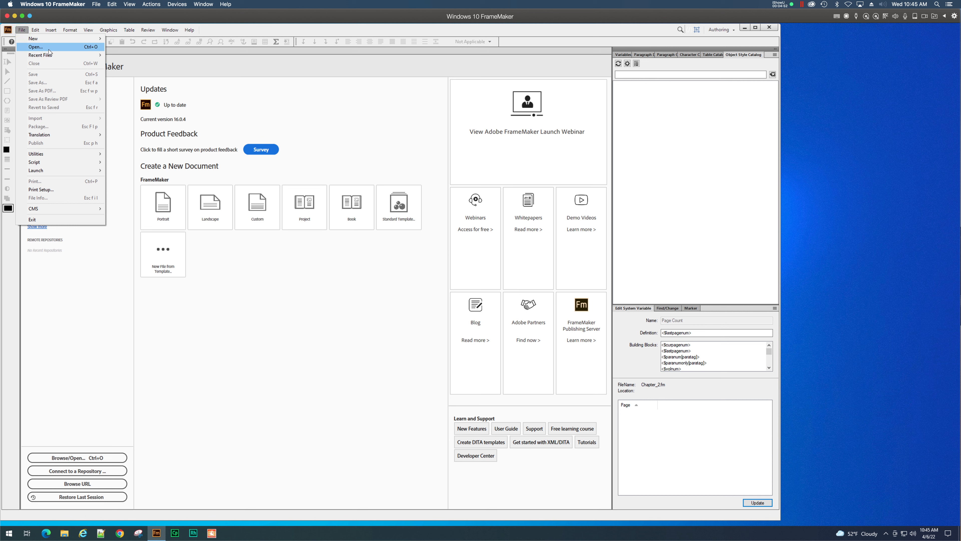
pyautogui.click(48, 49)
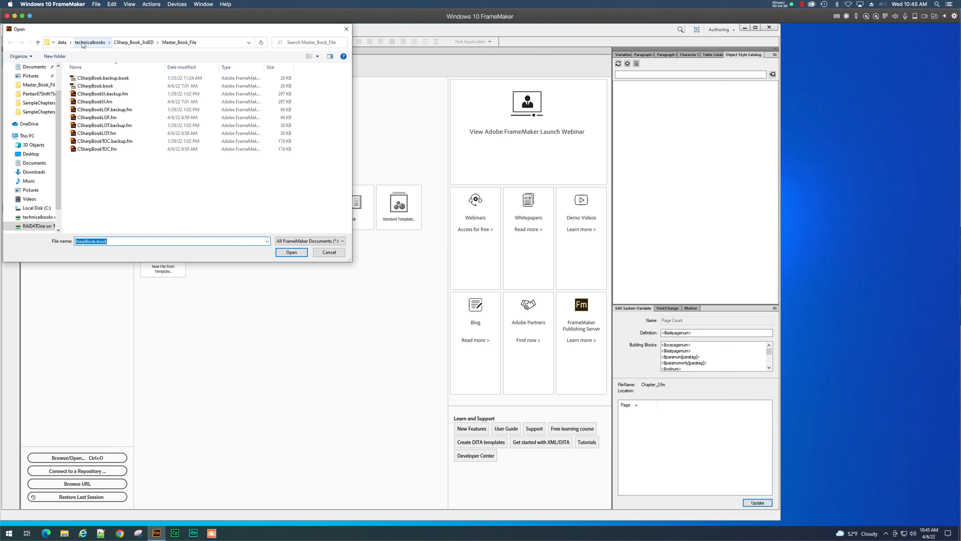
pyautogui.click(63, 42)
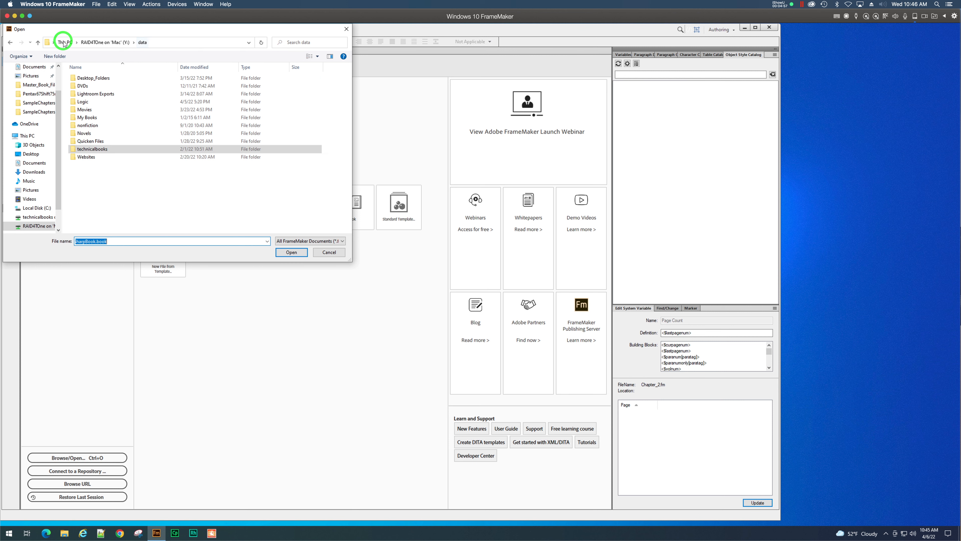
pyautogui.click(87, 79)
pyautogui.doubleClick(87, 78)
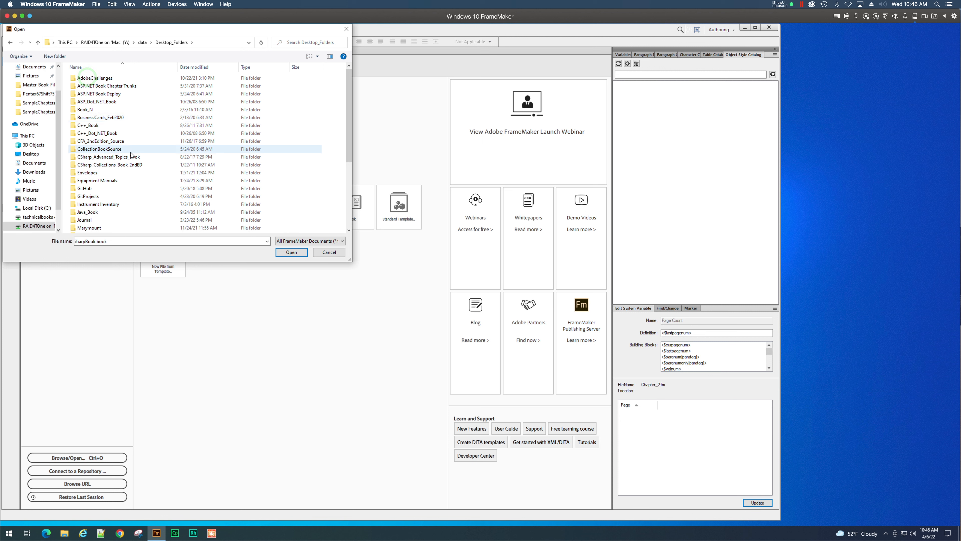
pyautogui.doubleClick(96, 181)
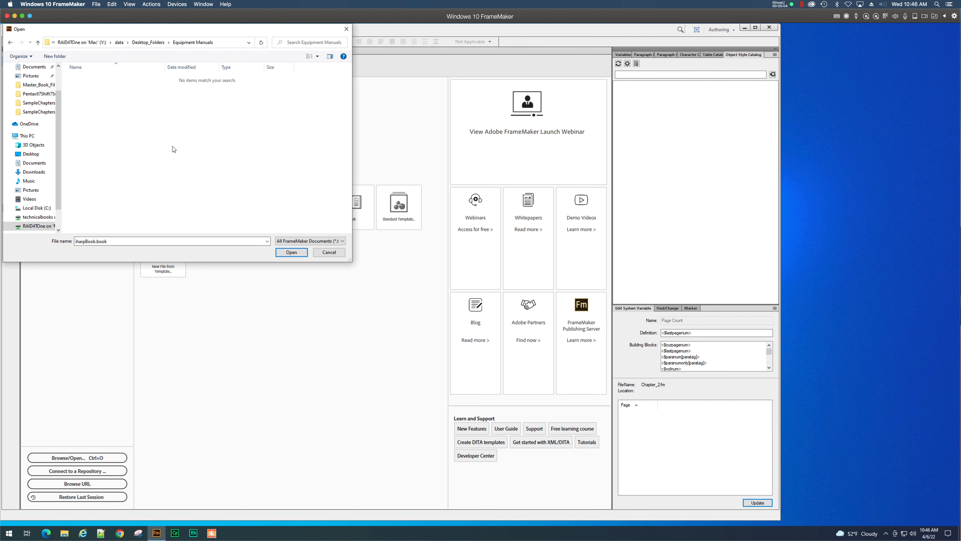
pyautogui.click(132, 43)
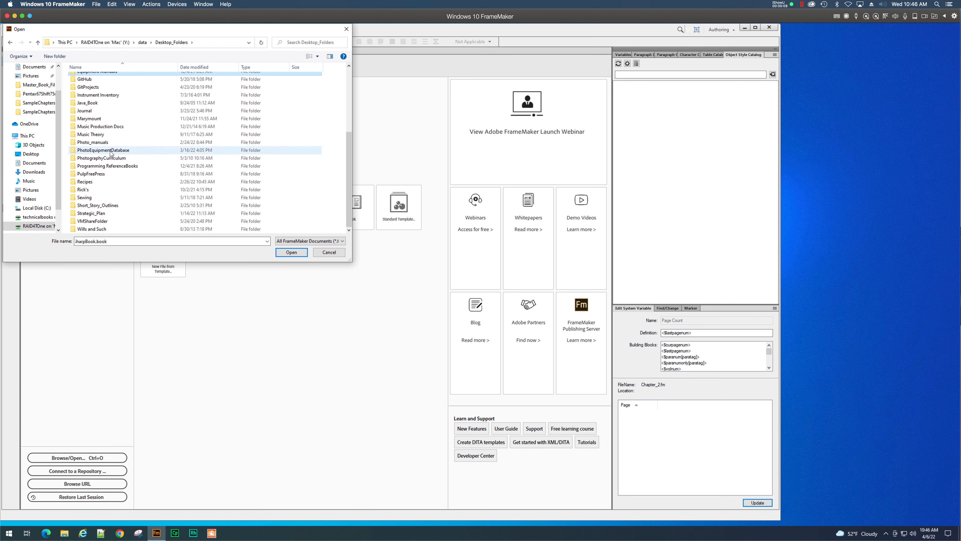
# Open Pentax67Shift75mmOperatingManual.fm from the Pentax67Shift75mm folder under Photo_manuals\FrameMaker.
pyautogui.doubleClick(108, 144)
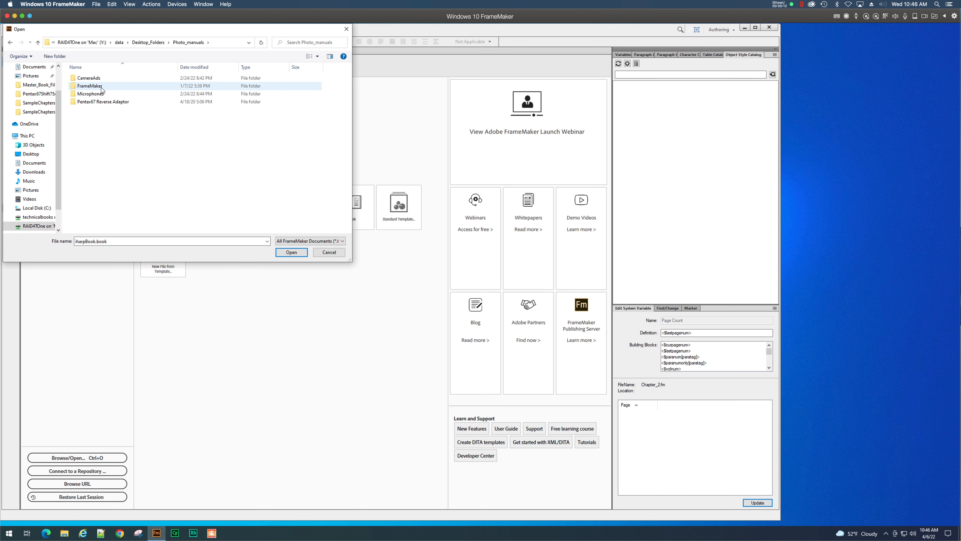
pyautogui.doubleClick(100, 86)
pyautogui.doubleClick(101, 79)
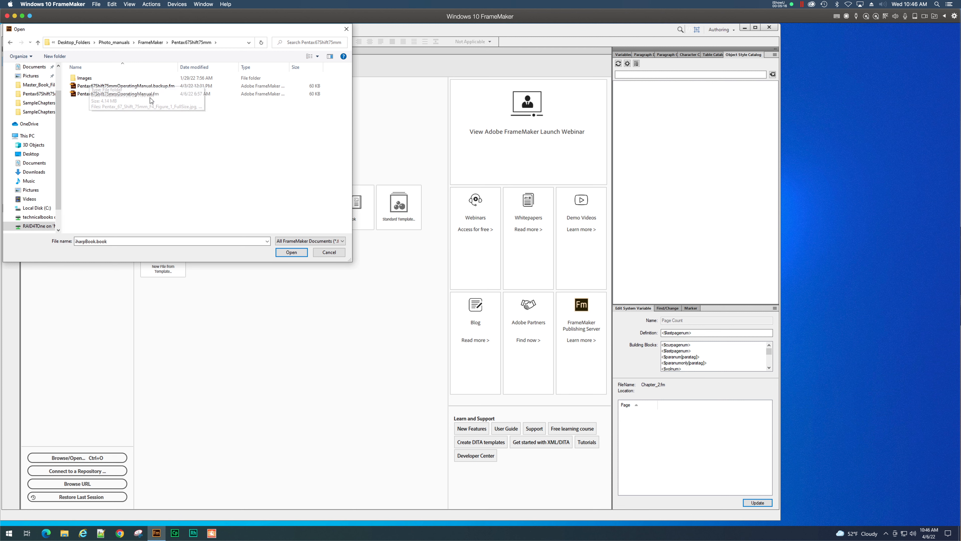
pyautogui.click(144, 97)
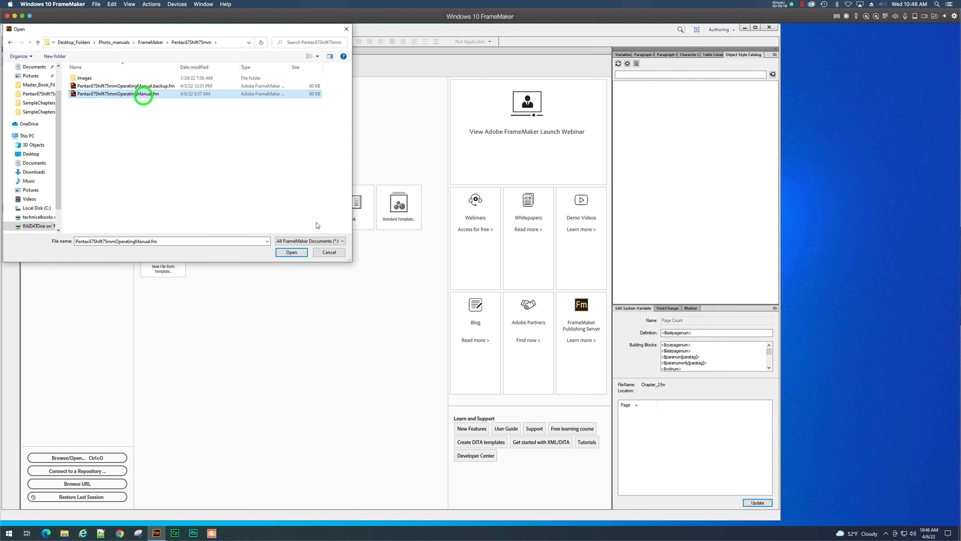
pyautogui.click(291, 252)
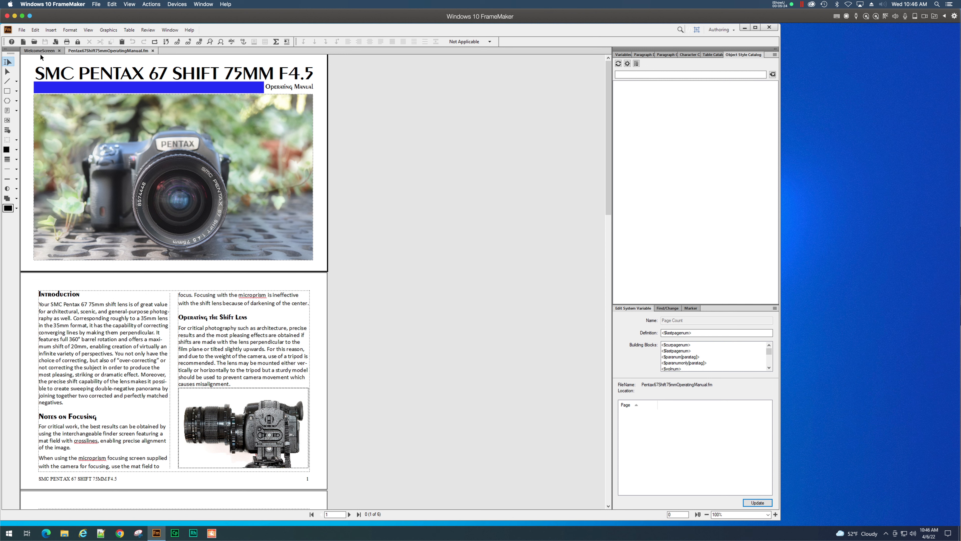
# Look over the manual's cover and first two numbered body pages, including their two-column layout and footers.
pyautogui.scroll(-2, 251, 373)
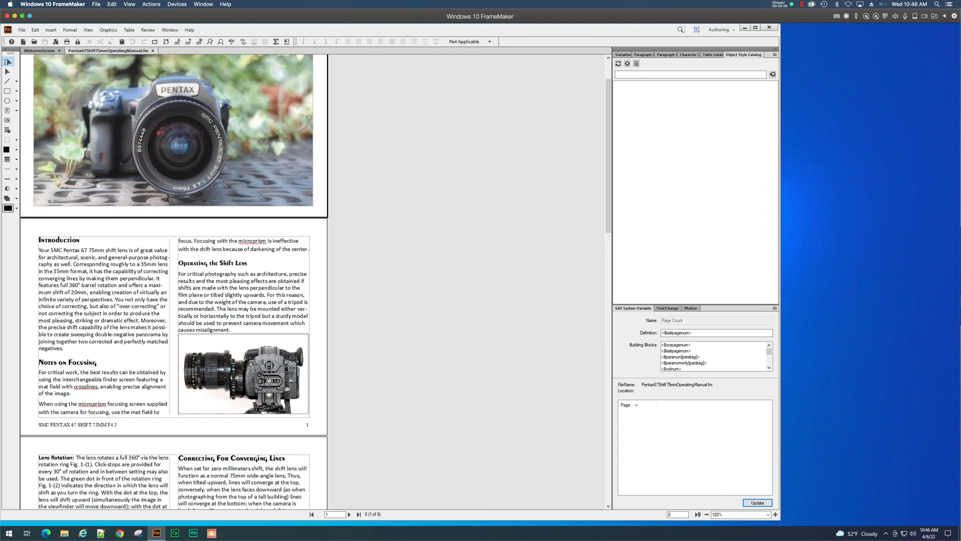
pyautogui.scroll(-7, 253, 369)
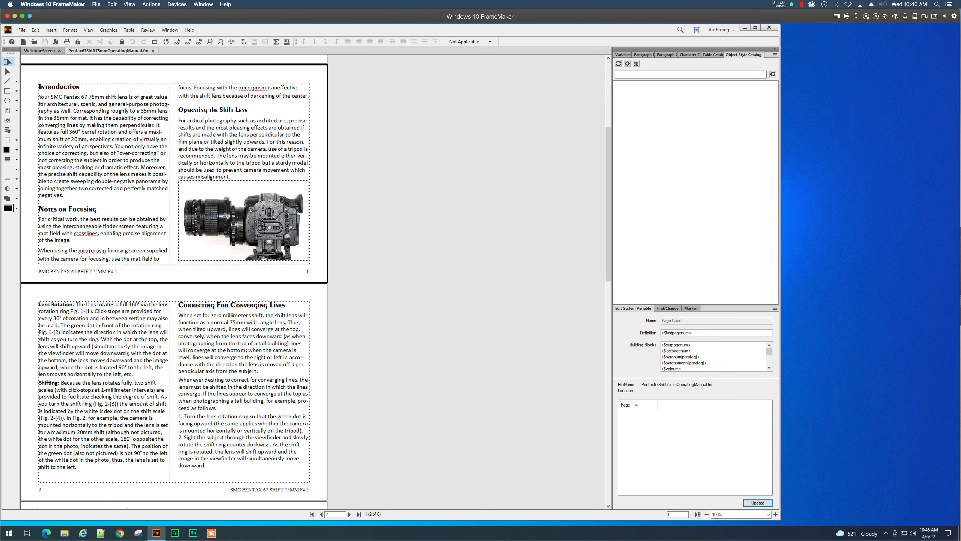
pyautogui.scroll(3, 252, 369)
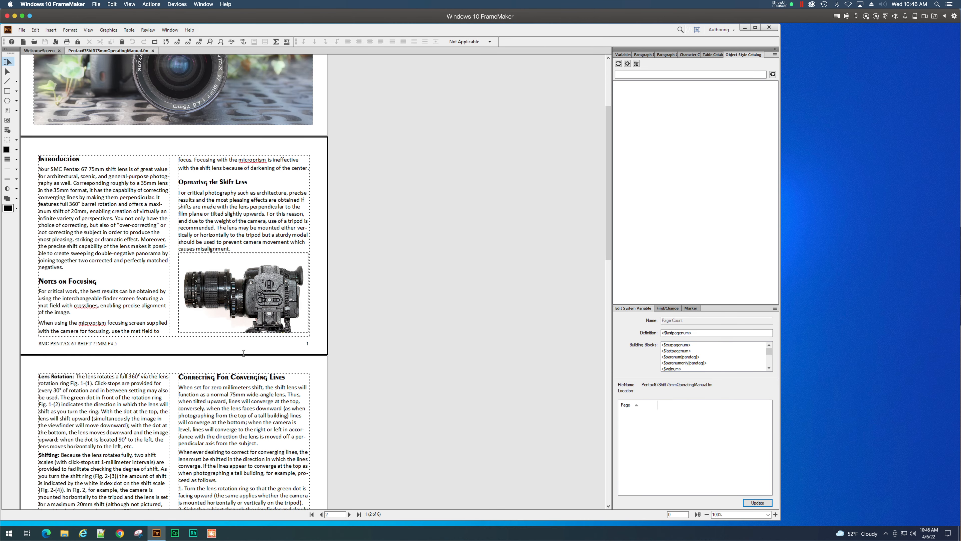
pyautogui.scroll(4, 244, 353)
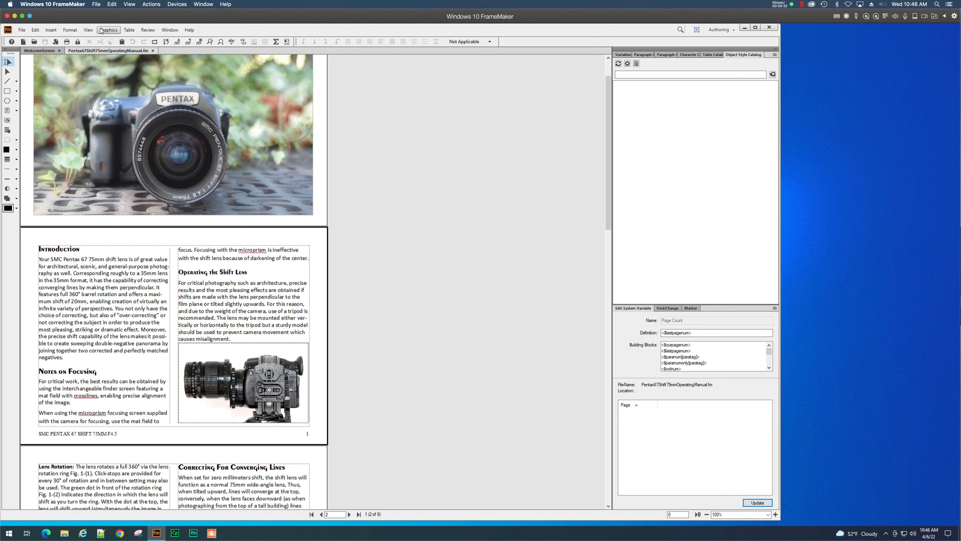
# Display the manual's master pages and examine the layouts and footers of the Left, Right and FrontCover pages.
pyautogui.click(88, 30)
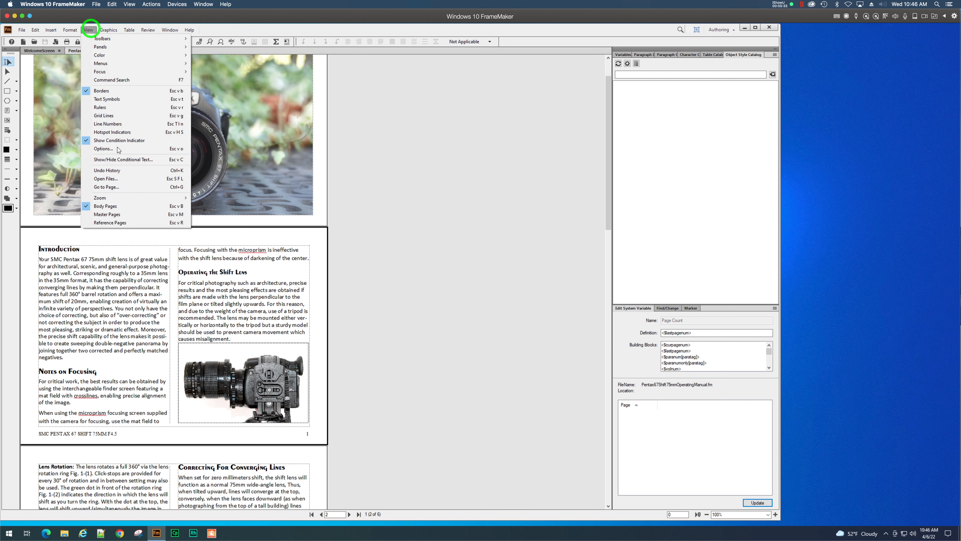
pyautogui.click(122, 215)
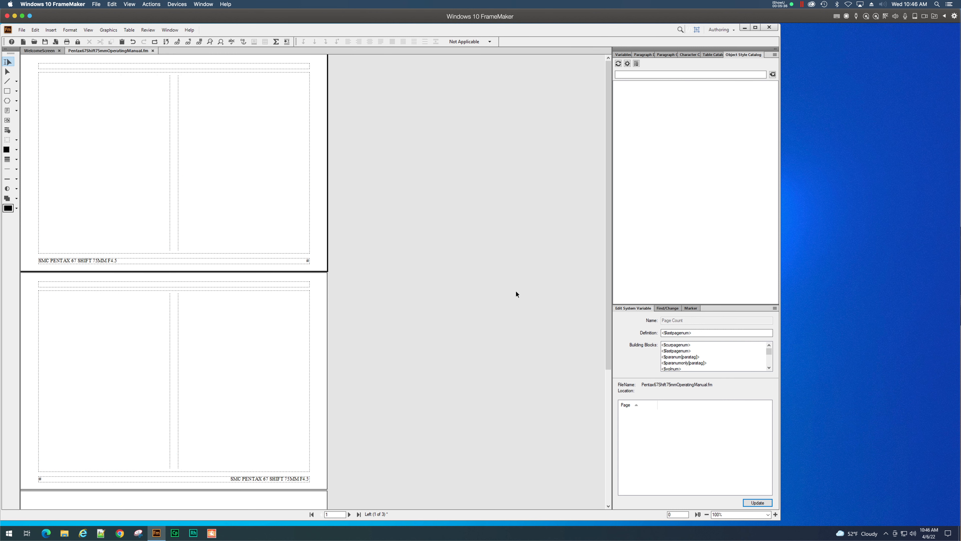
pyautogui.click(774, 515)
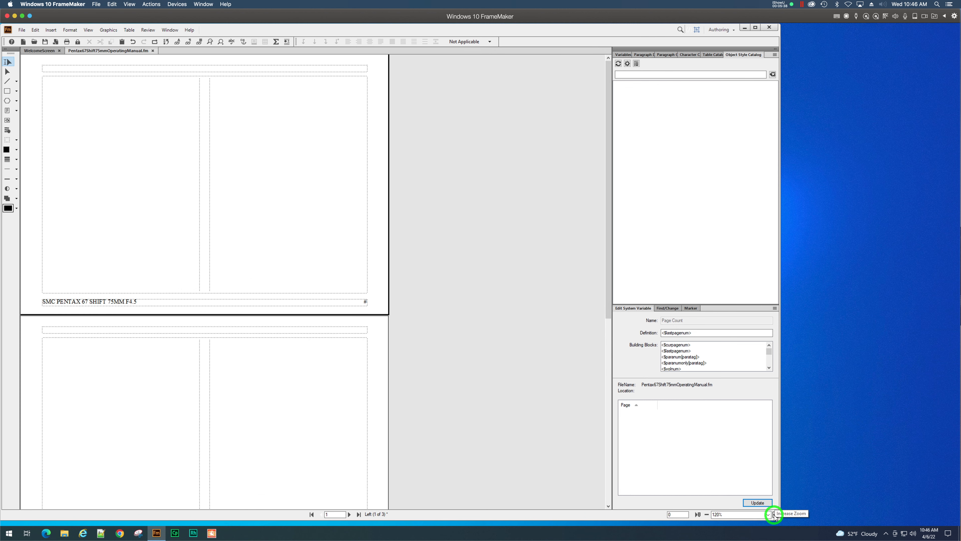
pyautogui.click(774, 515)
pyautogui.click(774, 515)
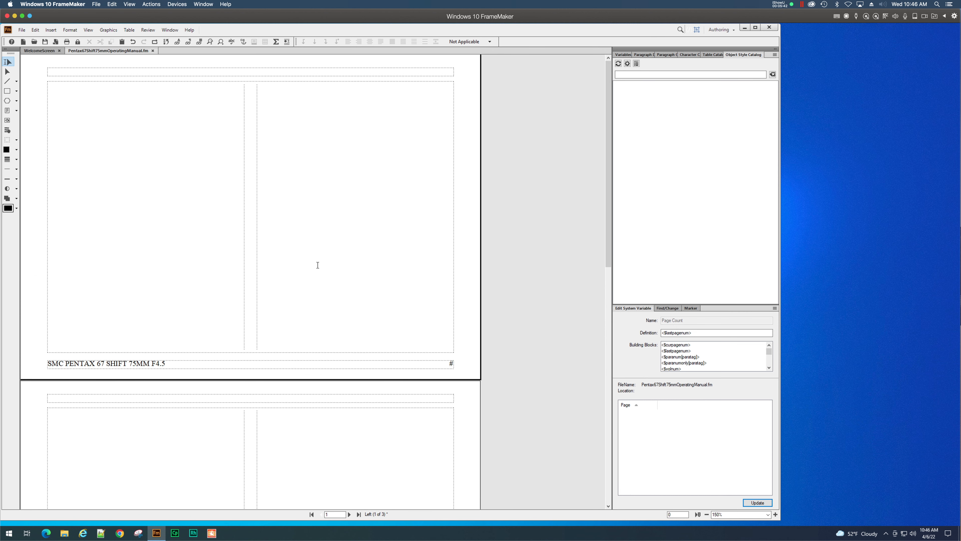
pyautogui.scroll(-6, 317, 265)
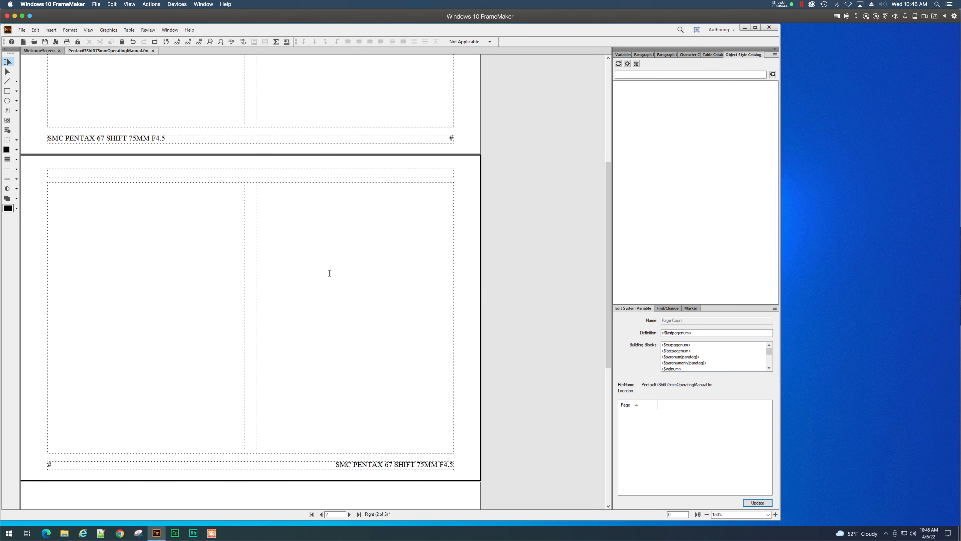
pyautogui.scroll(-8, 329, 273)
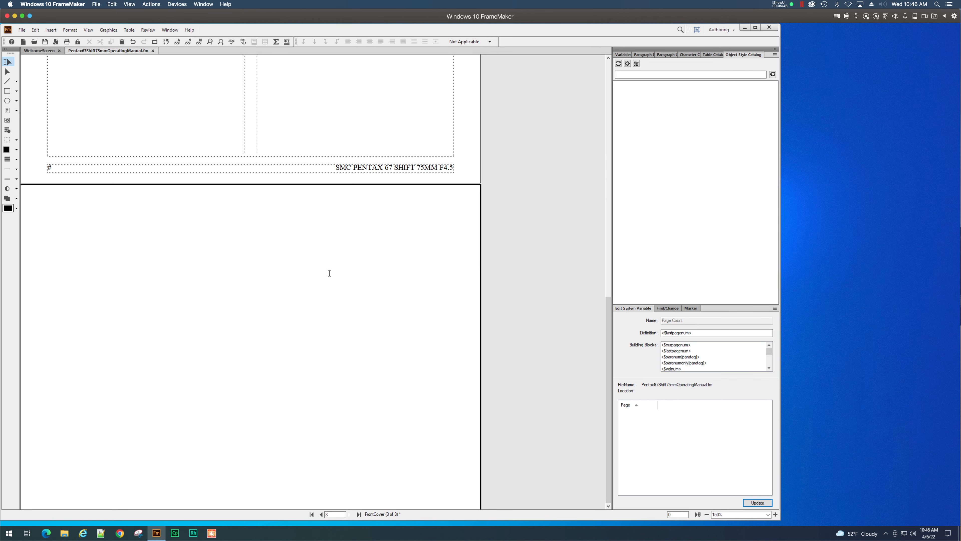
pyautogui.scroll(6, 347, 374)
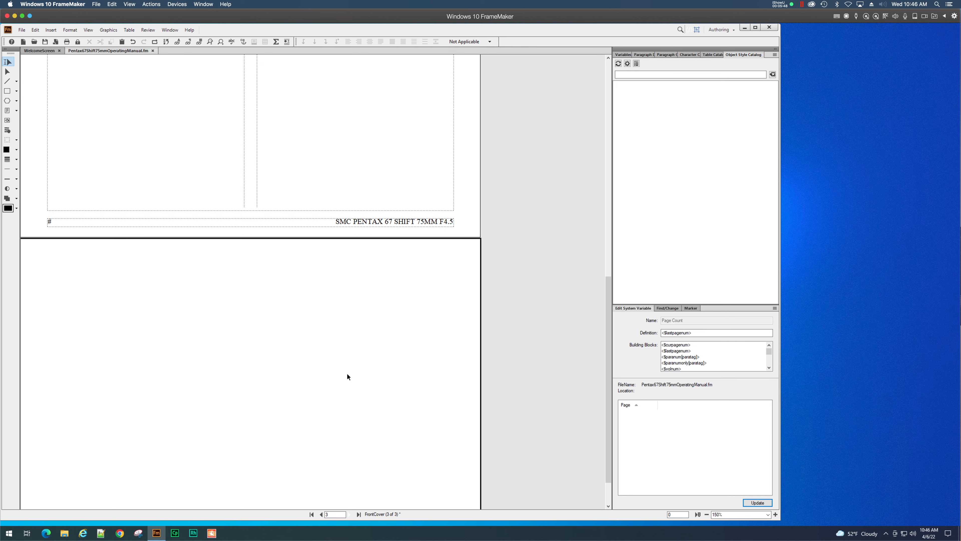
pyautogui.scroll(7, 346, 373)
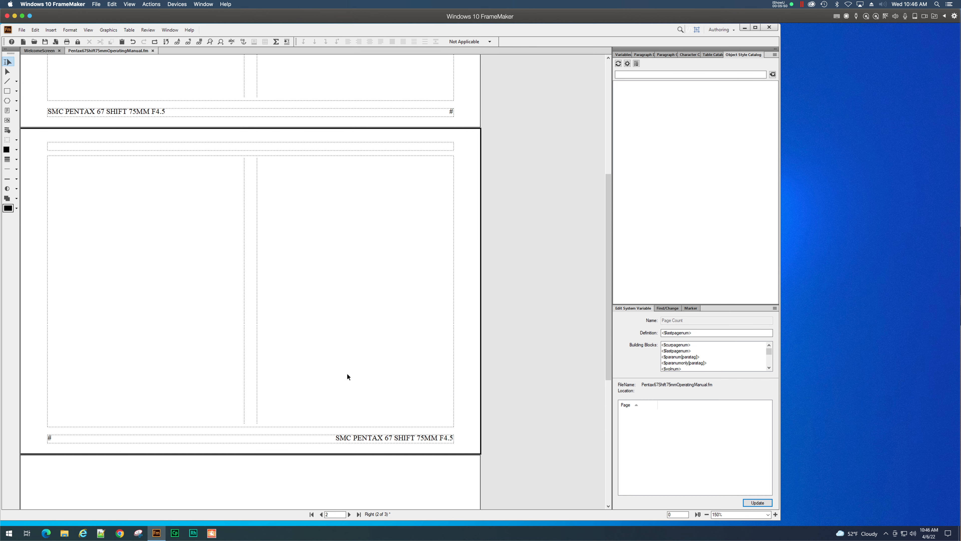
pyautogui.scroll(2, 347, 374)
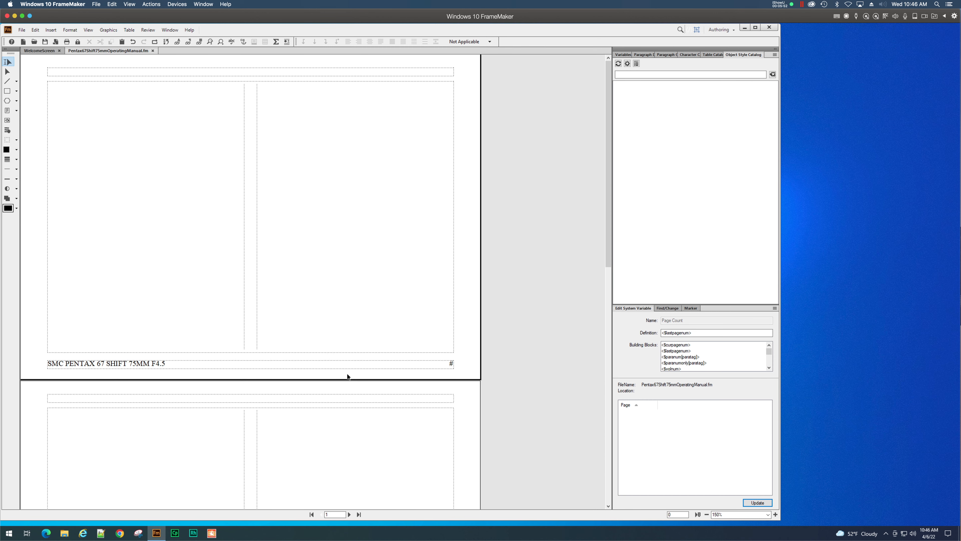
# Examine the master pages' frames by selecting the Left and Right two-column text frames, and the Left page's header and footer frames.
pyautogui.click(338, 306)
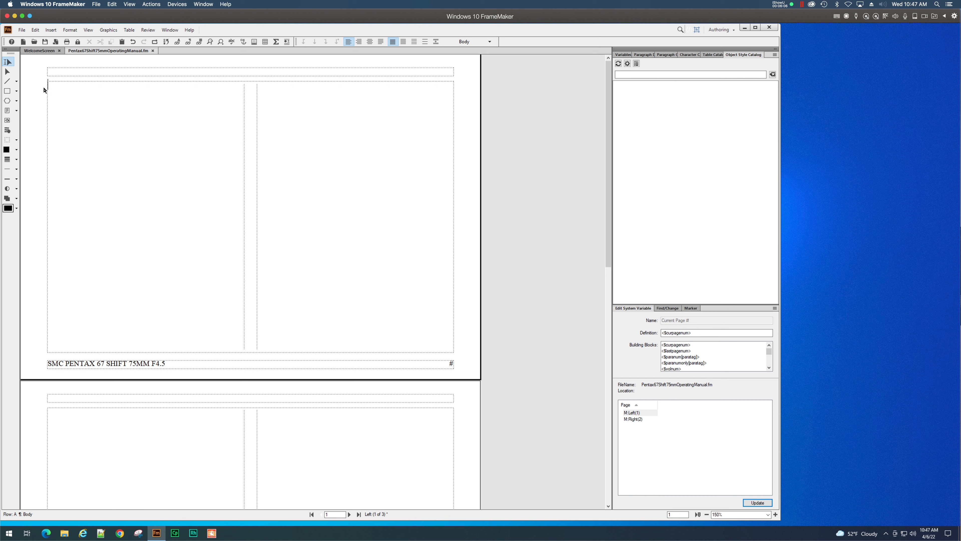
pyautogui.click(6, 72)
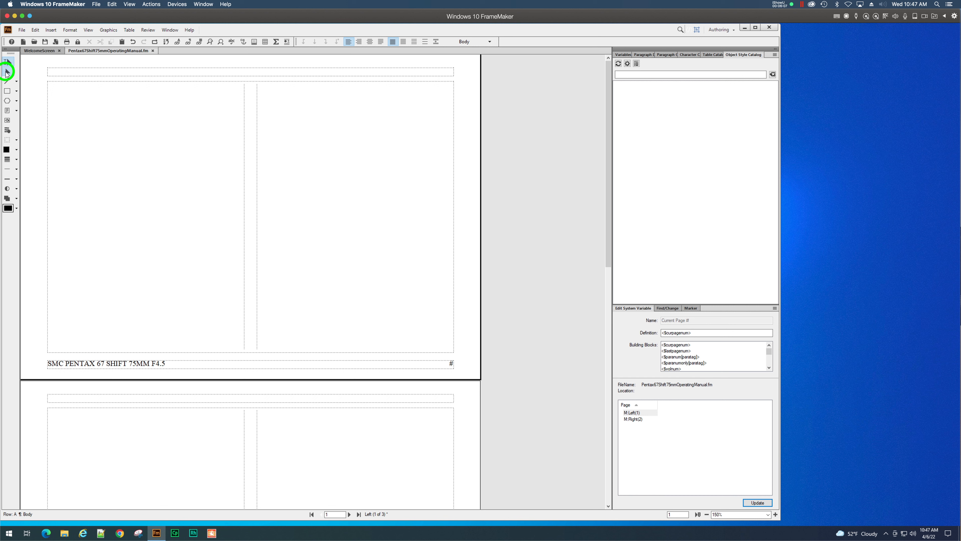
pyautogui.click(66, 82)
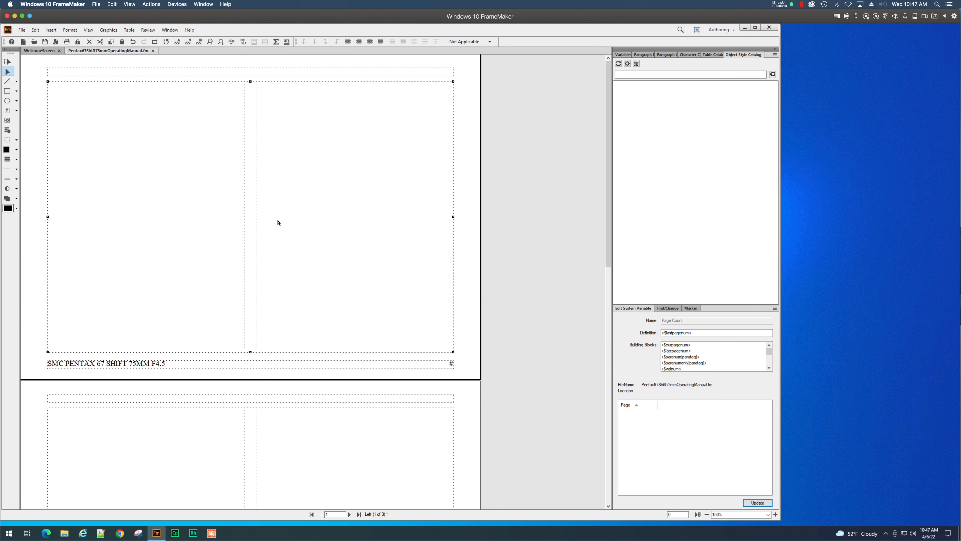
pyautogui.scroll(-5, 278, 219)
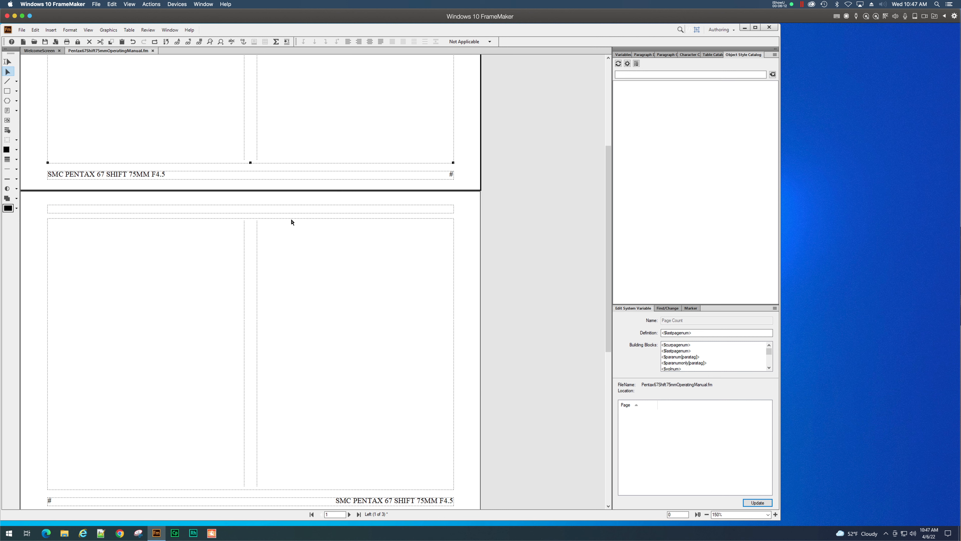
pyautogui.click(292, 221)
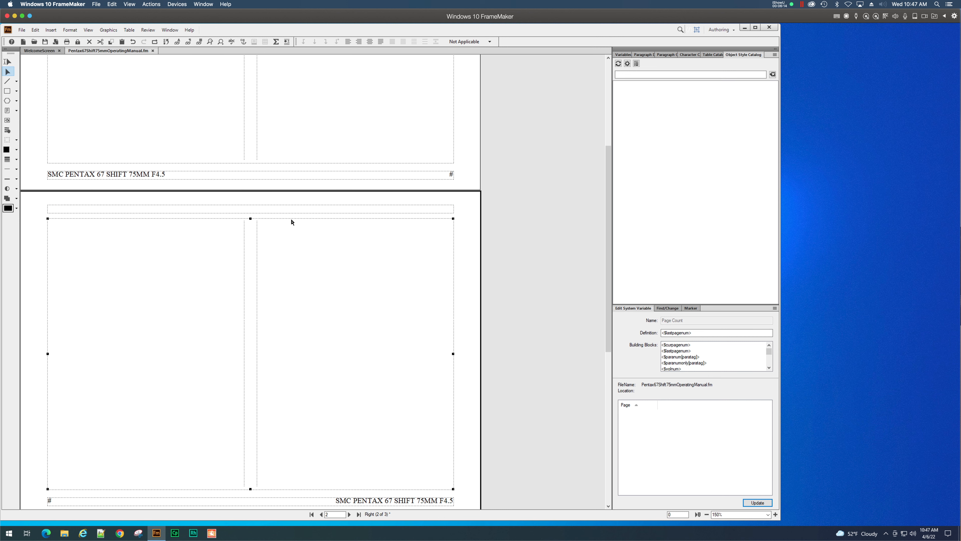
pyautogui.scroll(5, 291, 222)
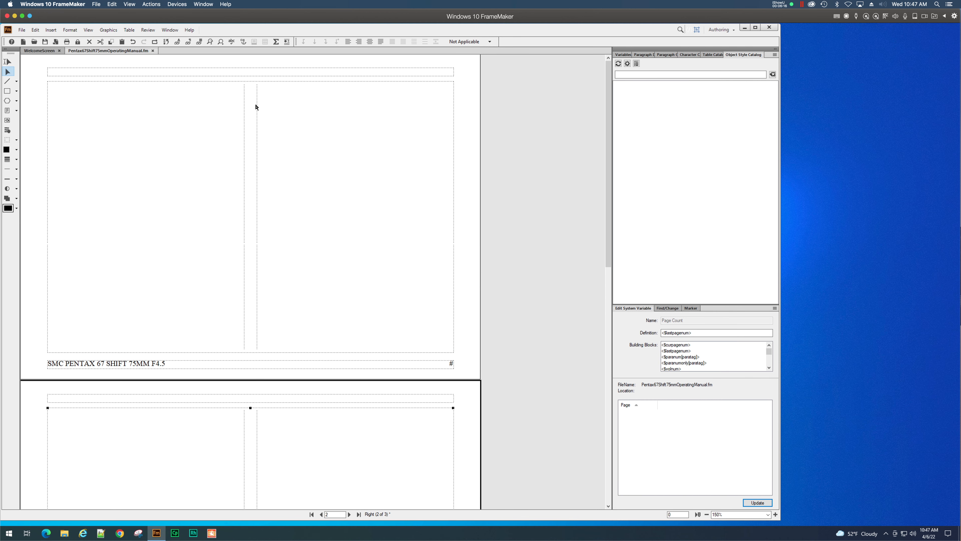
pyautogui.click(252, 68)
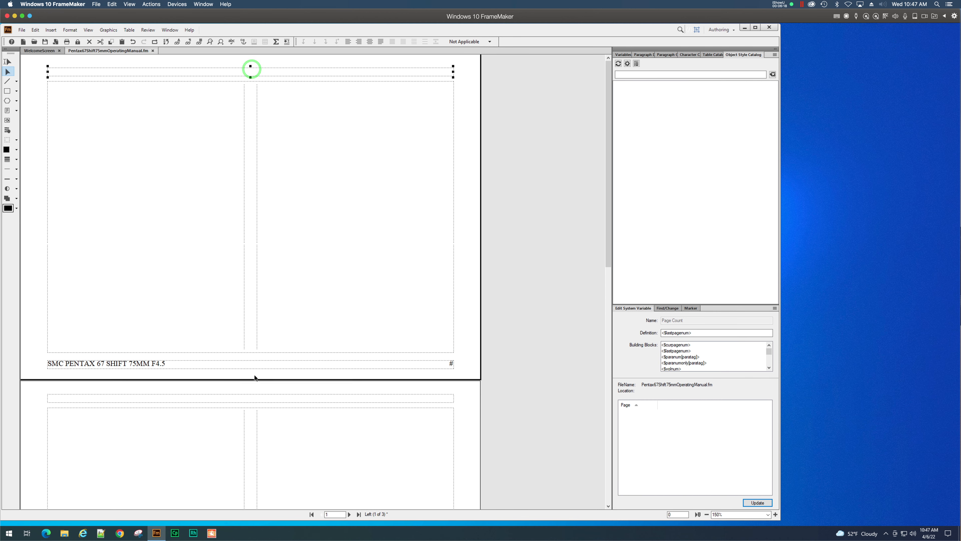
pyautogui.click(257, 368)
# Return to the manual's body pages, keeping the layout overrides.
pyautogui.click(609, 18)
pyautogui.click(188, 86)
pyautogui.click(88, 29)
pyautogui.click(100, 205)
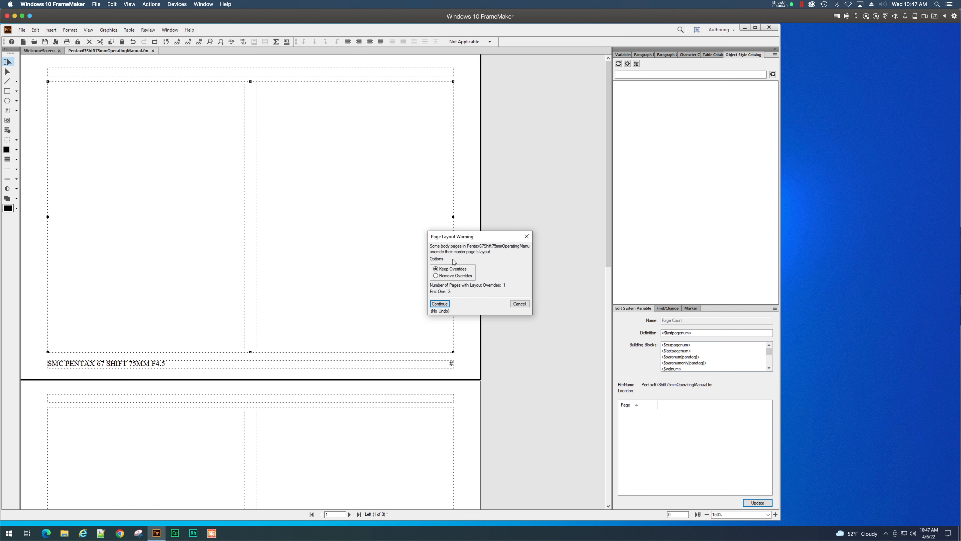
pyautogui.click(439, 304)
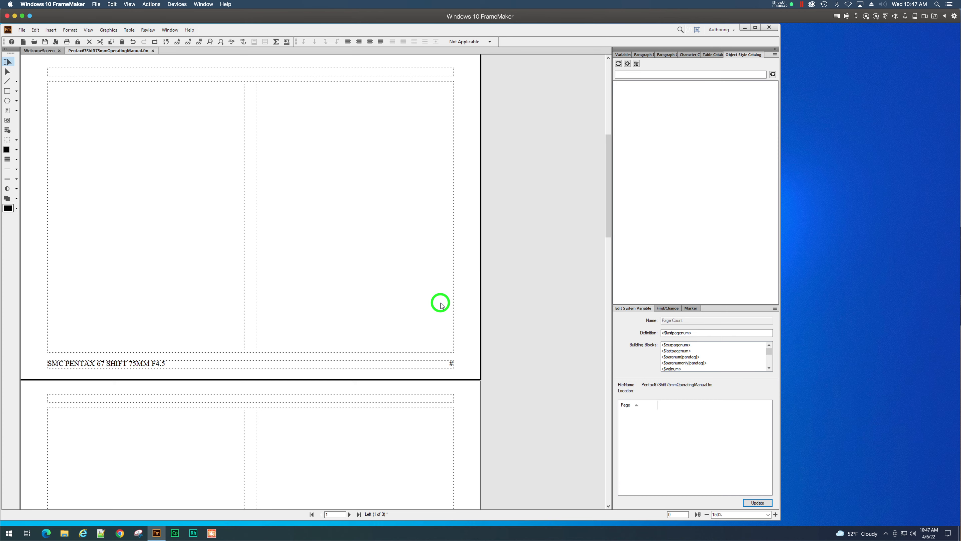
# Compare the text, images and footers on the manual's numbered body pages with the master layouts, and return to the cover.
pyautogui.scroll(-5, 256, 357)
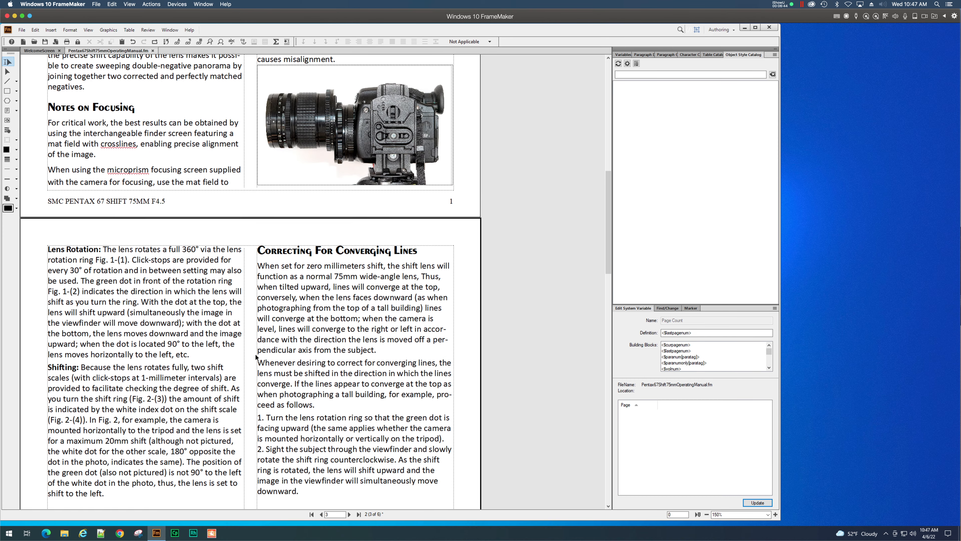
pyautogui.scroll(-5, 256, 357)
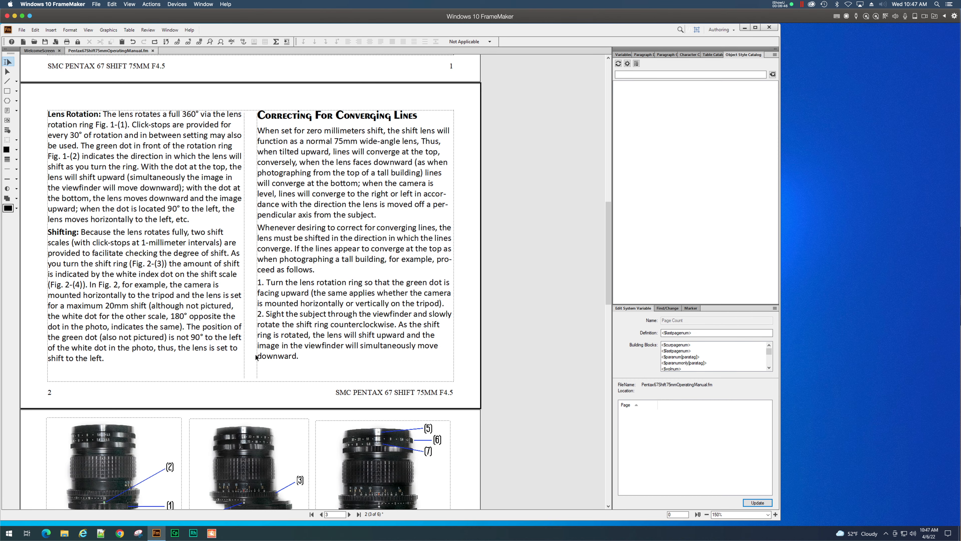
pyautogui.scroll(-10, 256, 357)
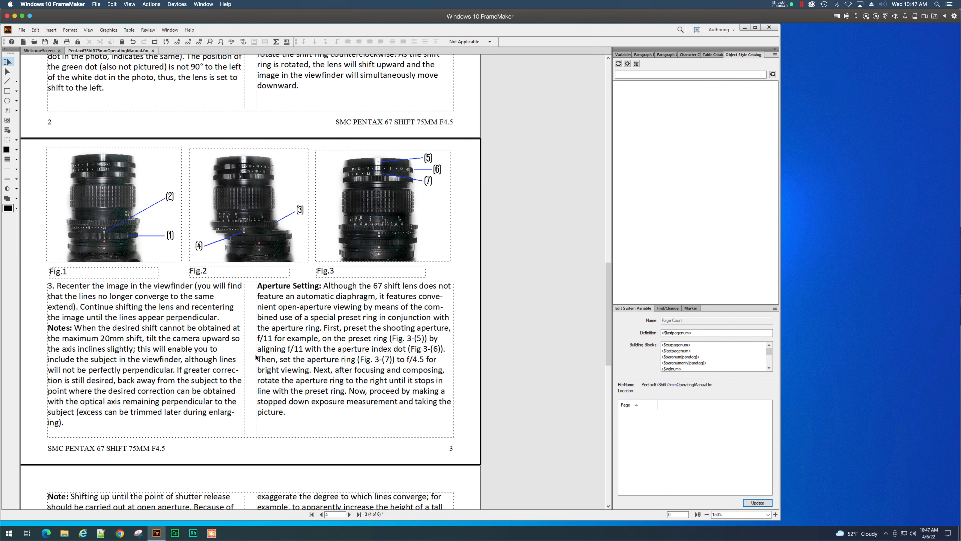
pyautogui.scroll(-6, 255, 356)
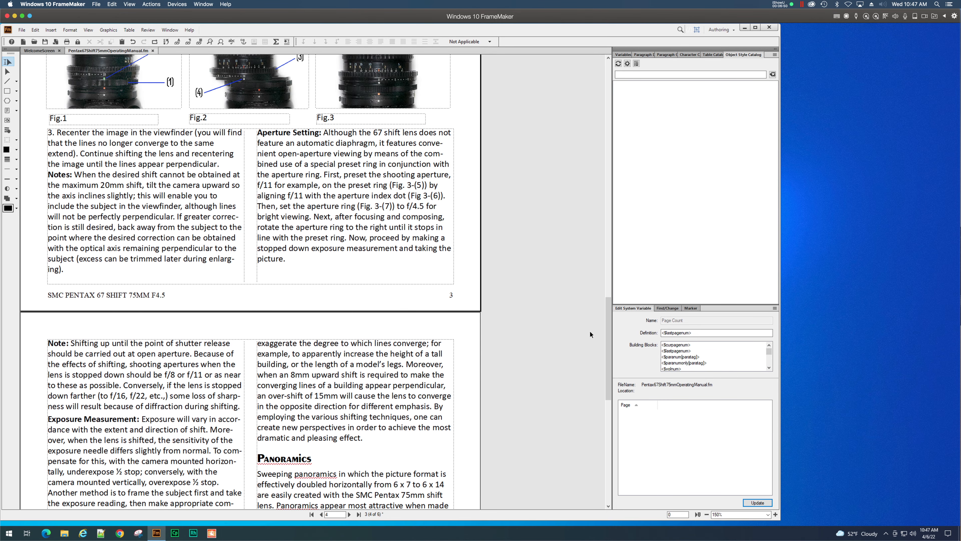
pyautogui.moveTo(610, 354); pyautogui.dragTo(599, 91)
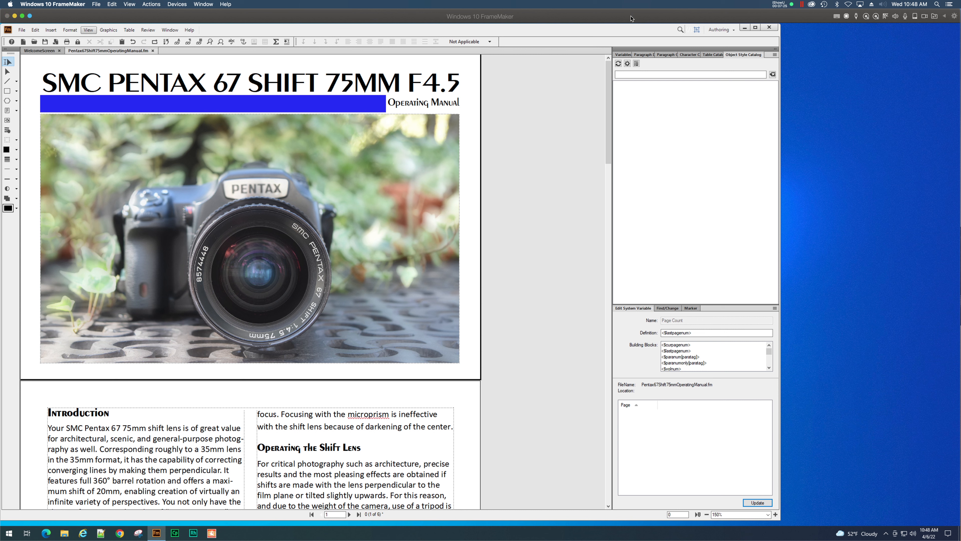
# Close Pentax67Shift75mmOperatingManual.fm and save its changes.
pyautogui.click(552, 66)
pyautogui.click(153, 50)
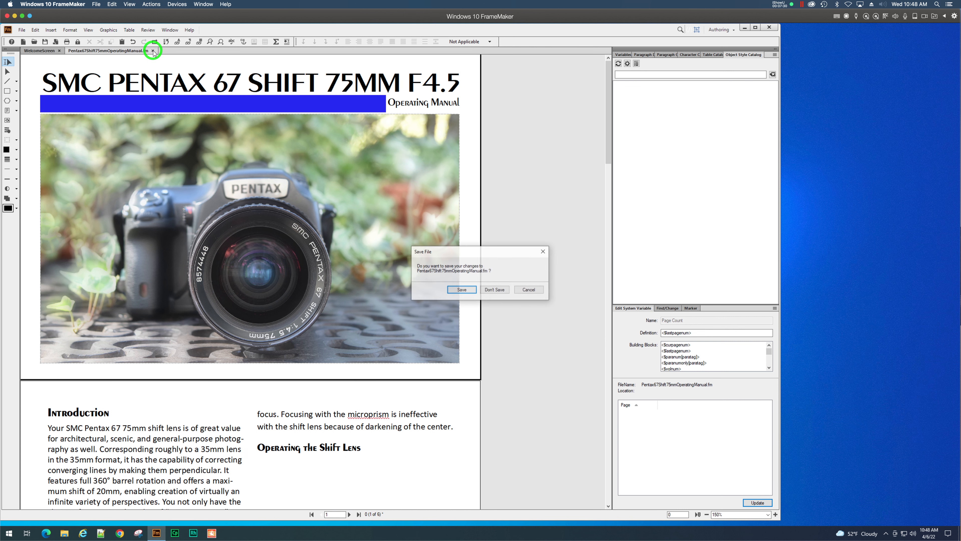
pyautogui.click(464, 289)
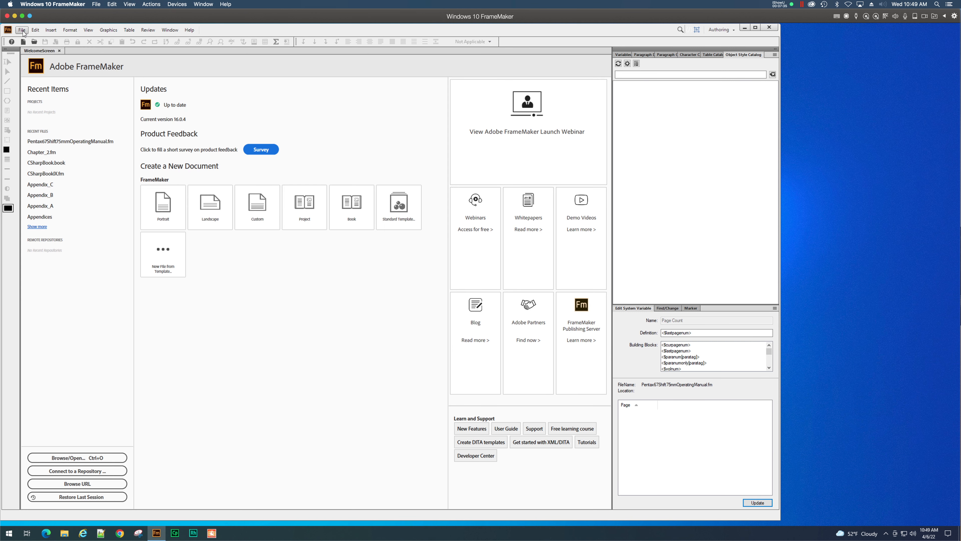
# Start creating a new document, bringing up the choice of blank paper and templates.
pyautogui.click(22, 30)
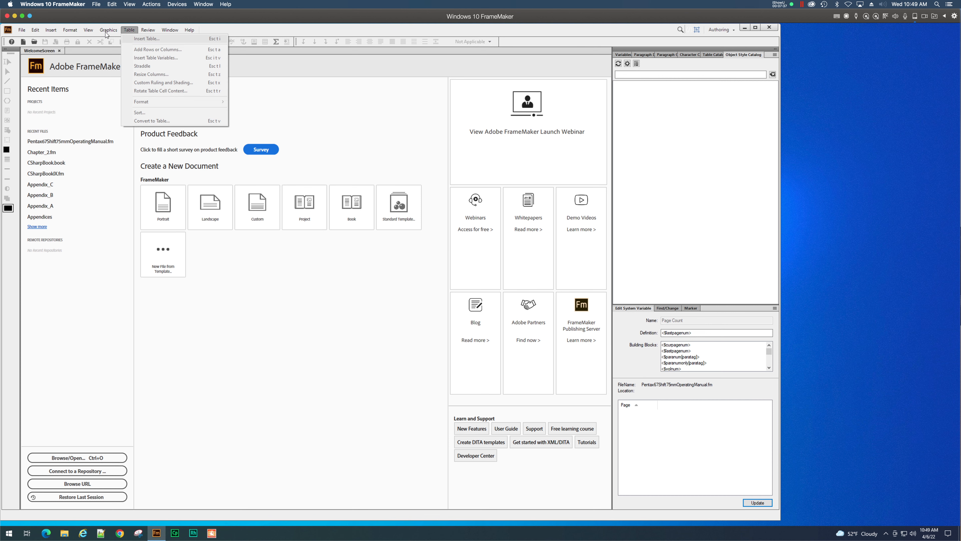
pyautogui.moveTo(33, 39)
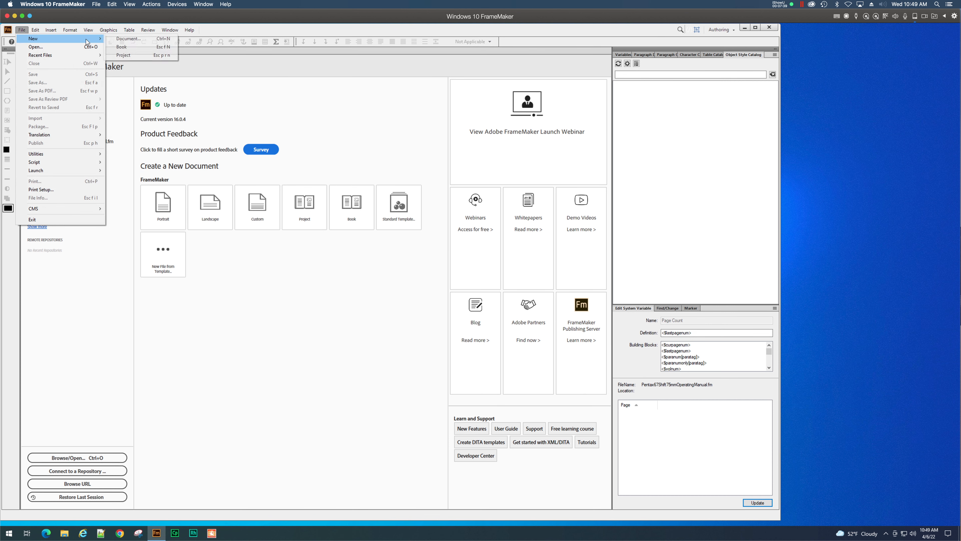
pyautogui.click(117, 39)
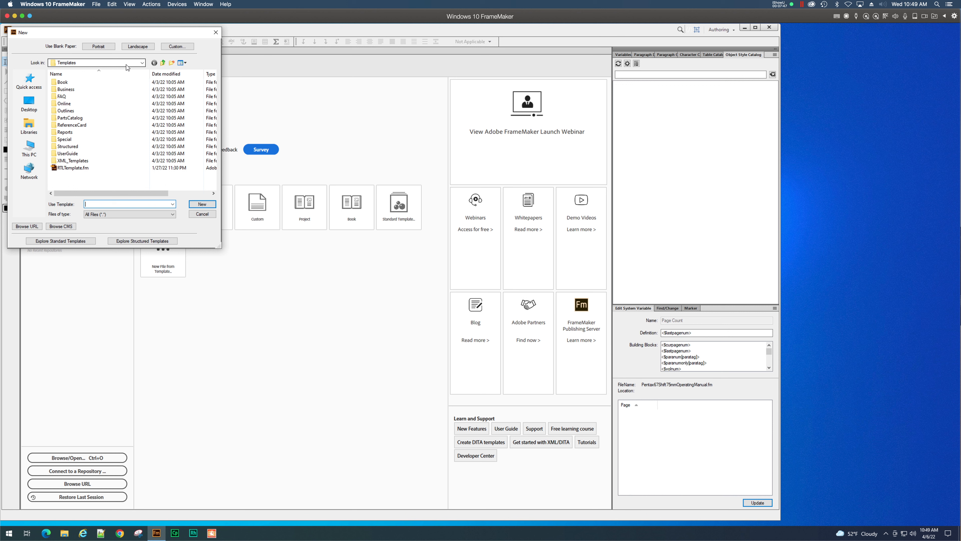
pyautogui.click(142, 62)
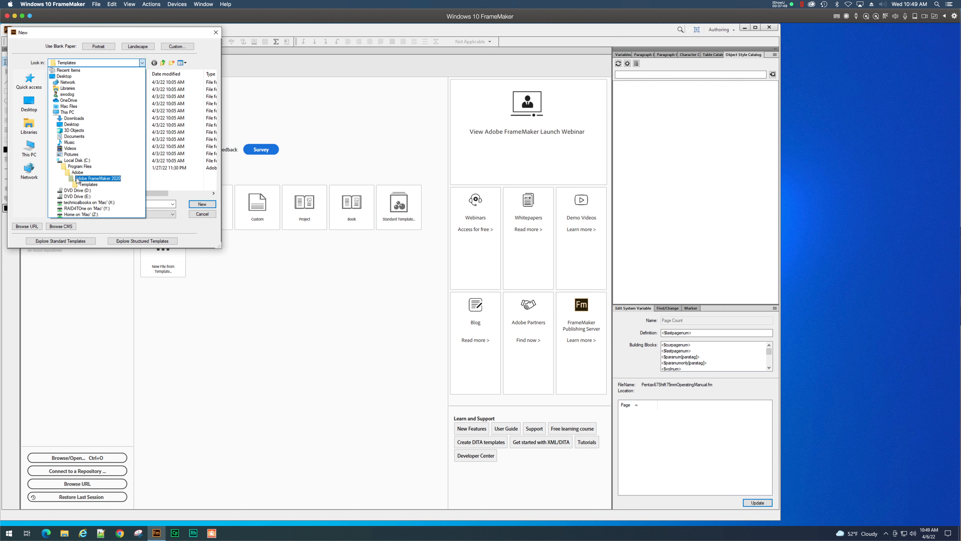
pyautogui.click(169, 33)
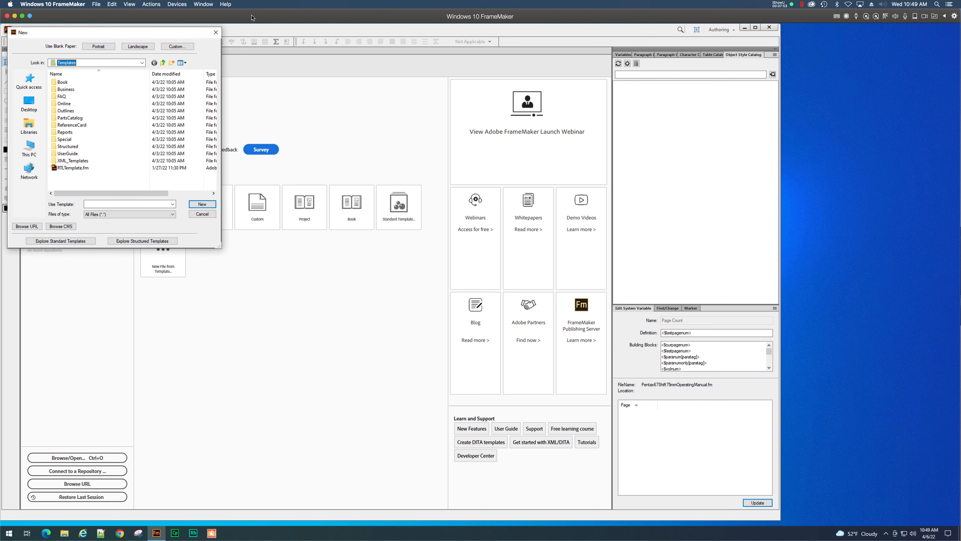
pyautogui.moveTo(251, 16); pyautogui.dragTo(960, 53)
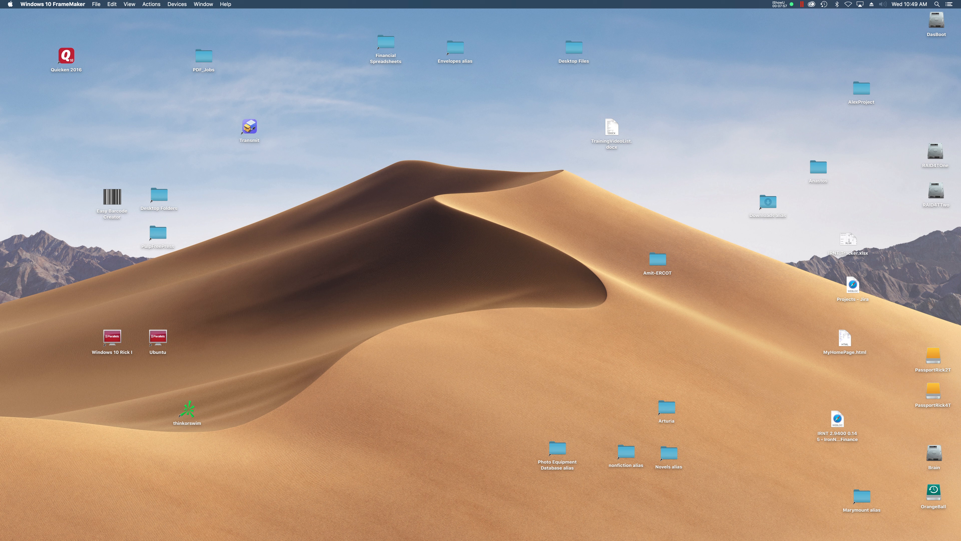
pyautogui.moveTo(857, 40); pyautogui.dragTo(252, 14)
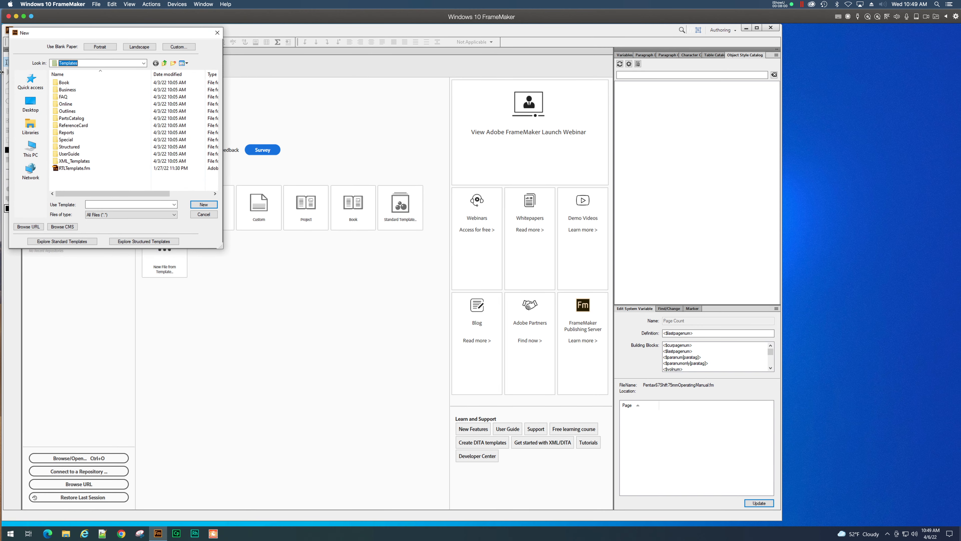
# Browse to the technicalbooks folder on the Mac network computer.
pyautogui.click(26, 168)
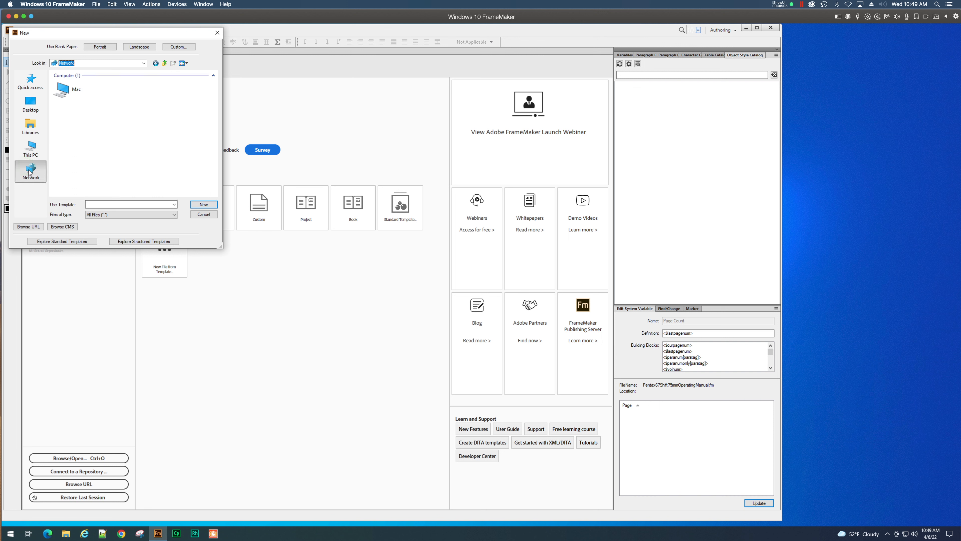
pyautogui.doubleClick(73, 95)
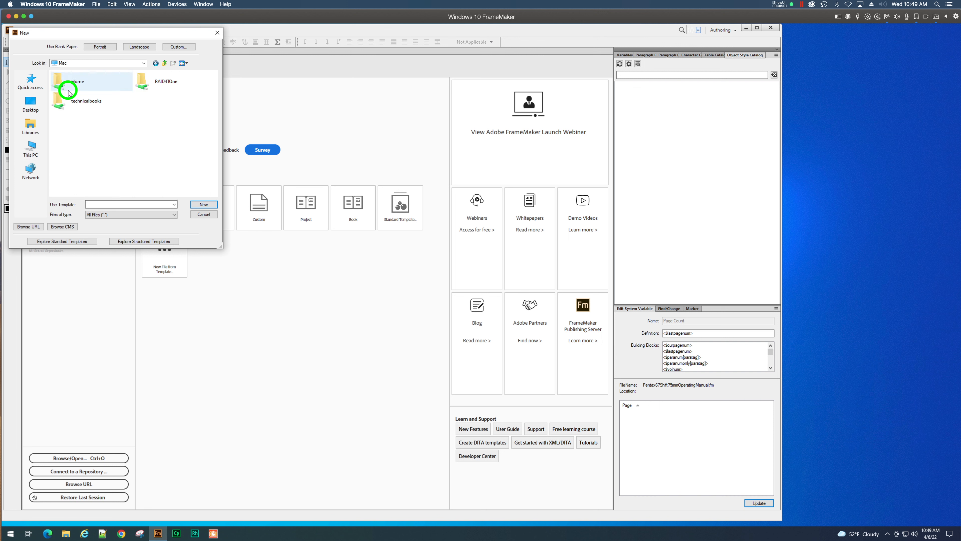
pyautogui.doubleClick(74, 105)
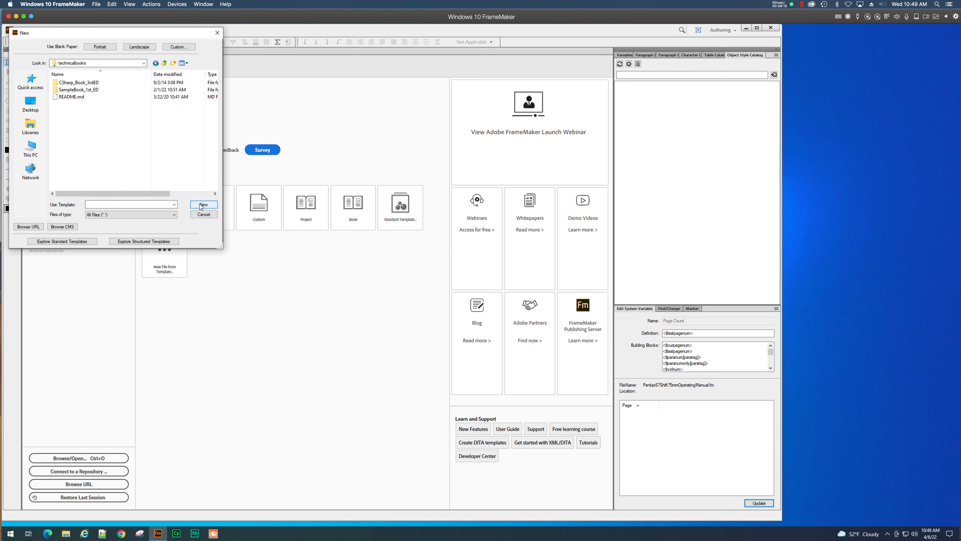
pyautogui.click(120, 167)
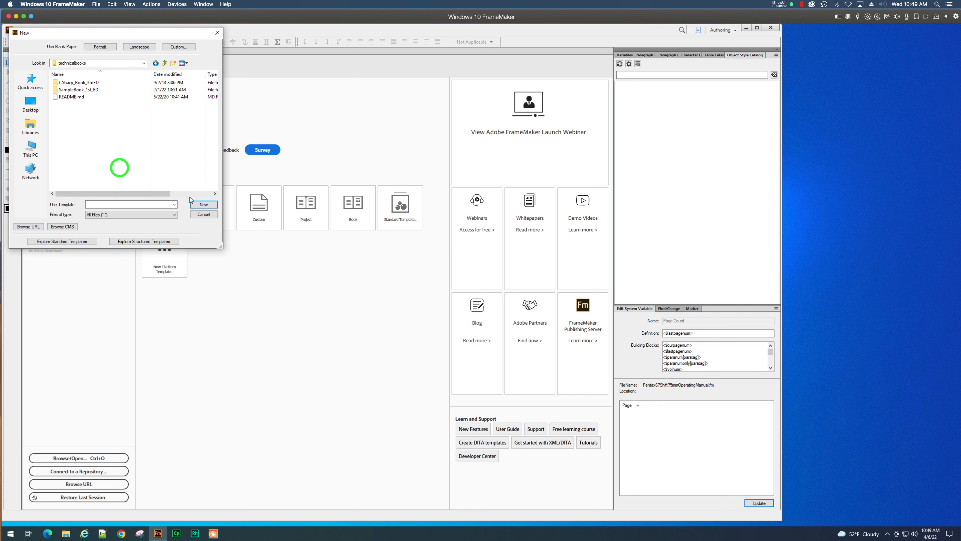
pyautogui.click(202, 205)
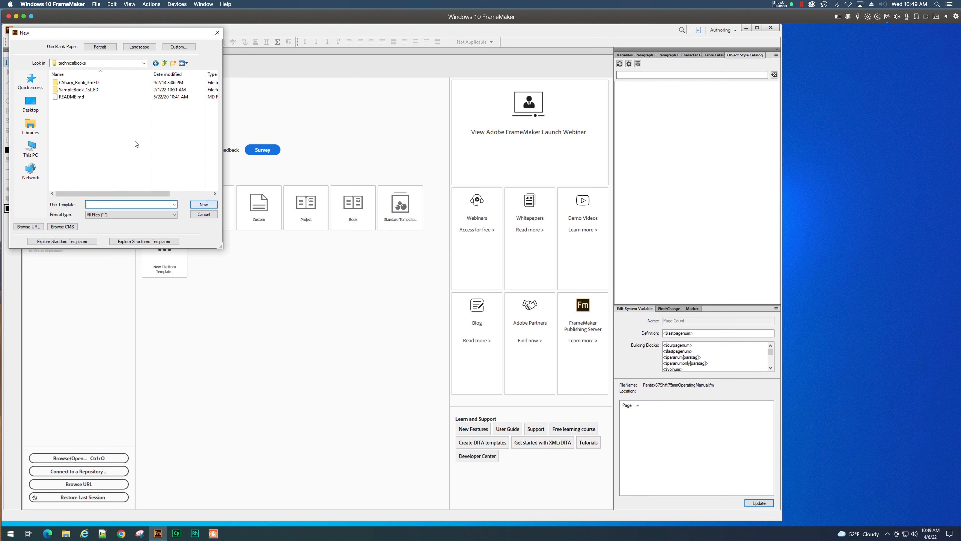
pyautogui.click(81, 127)
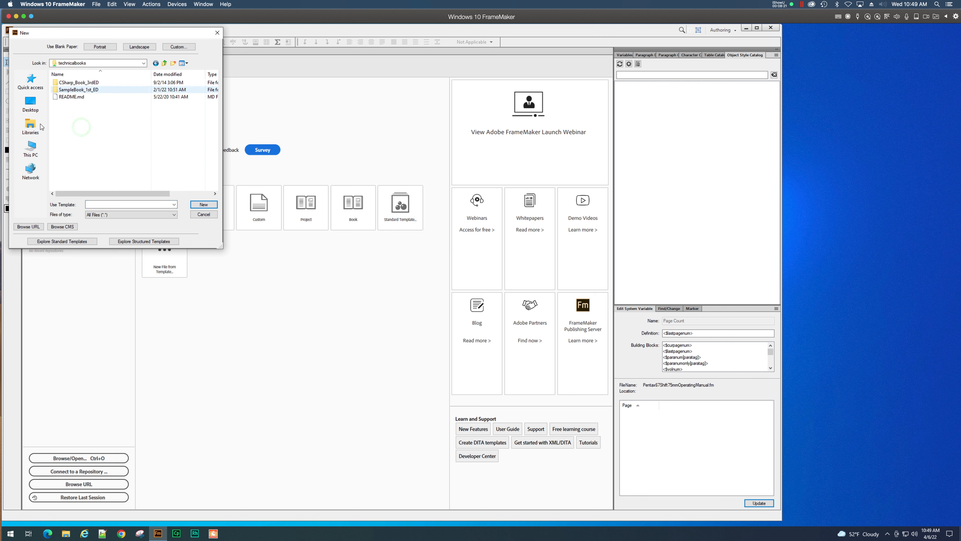
# Create a folder named TempDocument inside technicalbooks and open it.
pyautogui.click(174, 64)
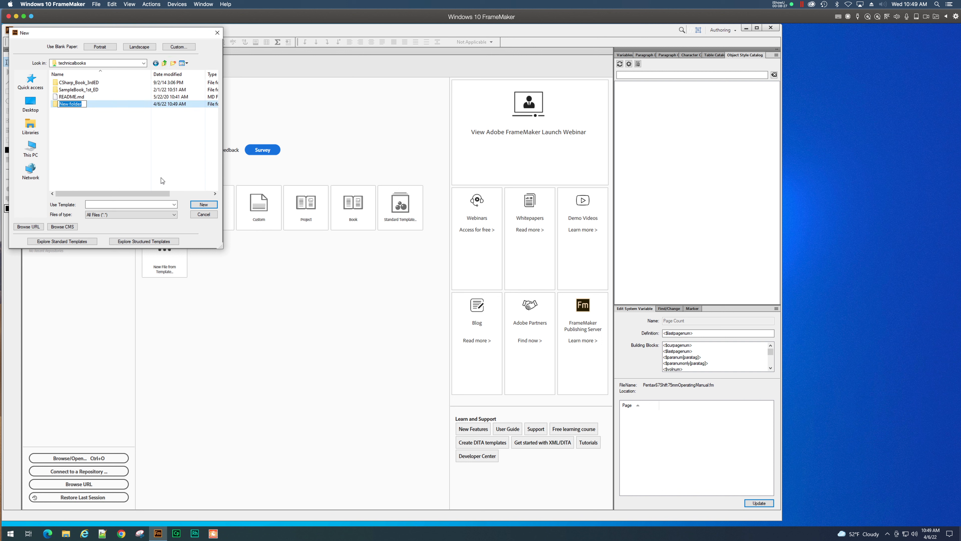
pyautogui.write('TempDocument')
pyautogui.press('Return')
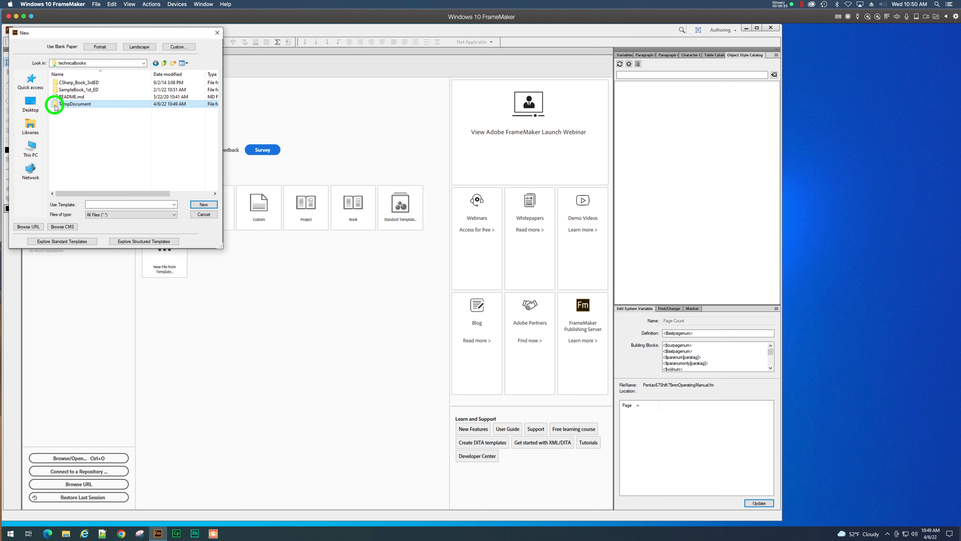
pyautogui.doubleClick(54, 106)
pyautogui.click(163, 204)
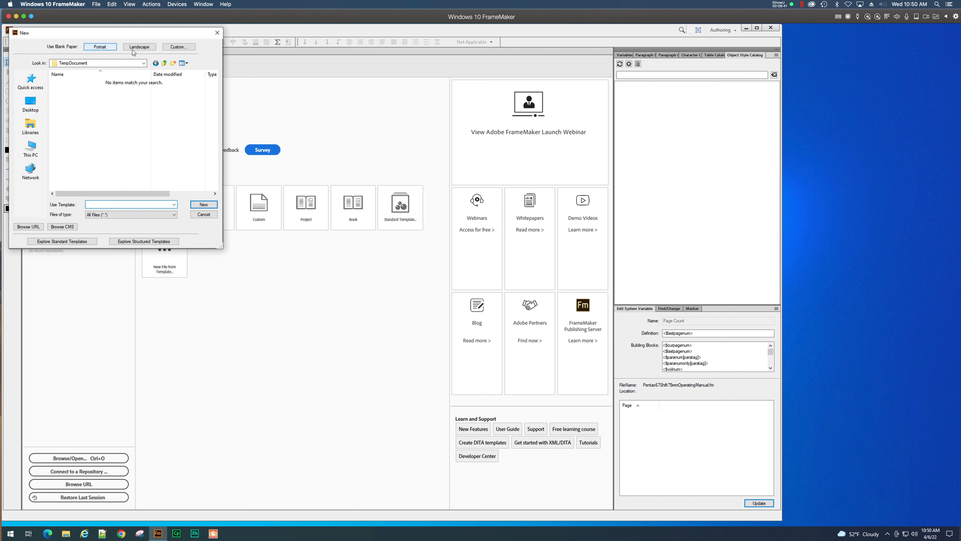
# Create a blank portrait document and begin saving it under a new name in the TempDocument folder of technicalbooks.
pyautogui.click(100, 46)
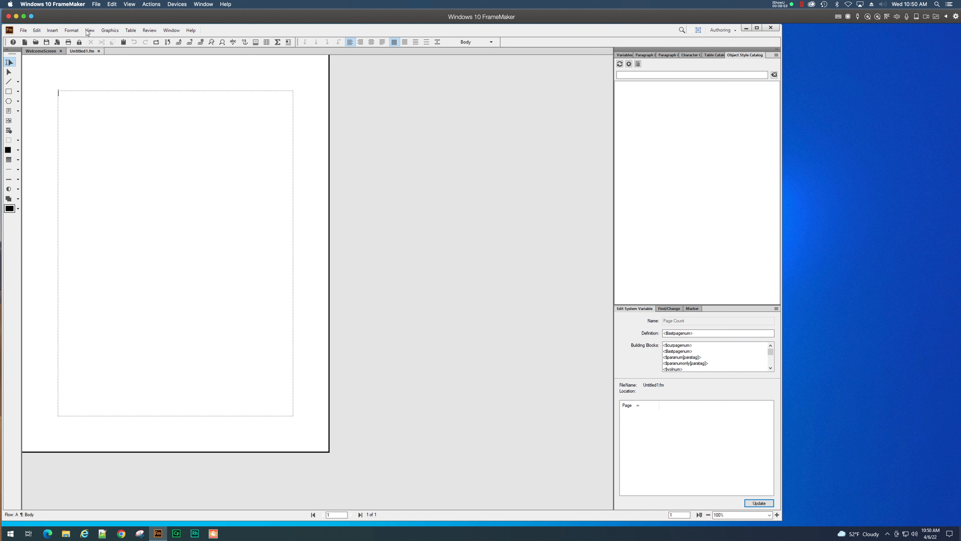
pyautogui.click(23, 30)
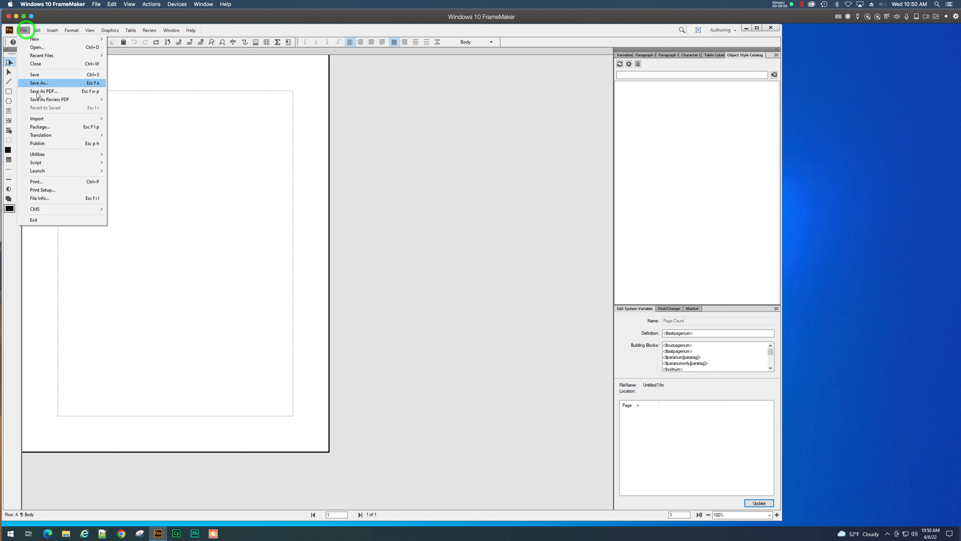
pyautogui.click(39, 83)
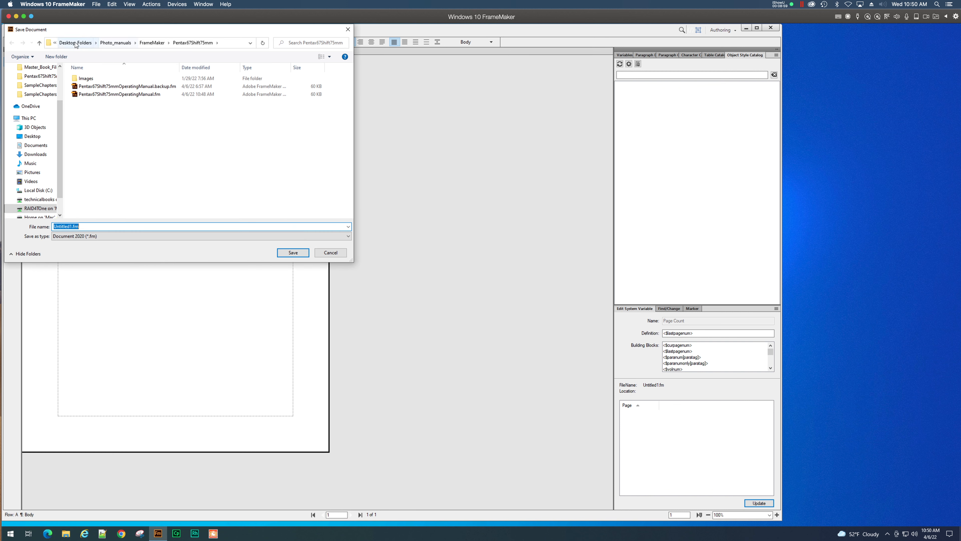
pyautogui.click(72, 42)
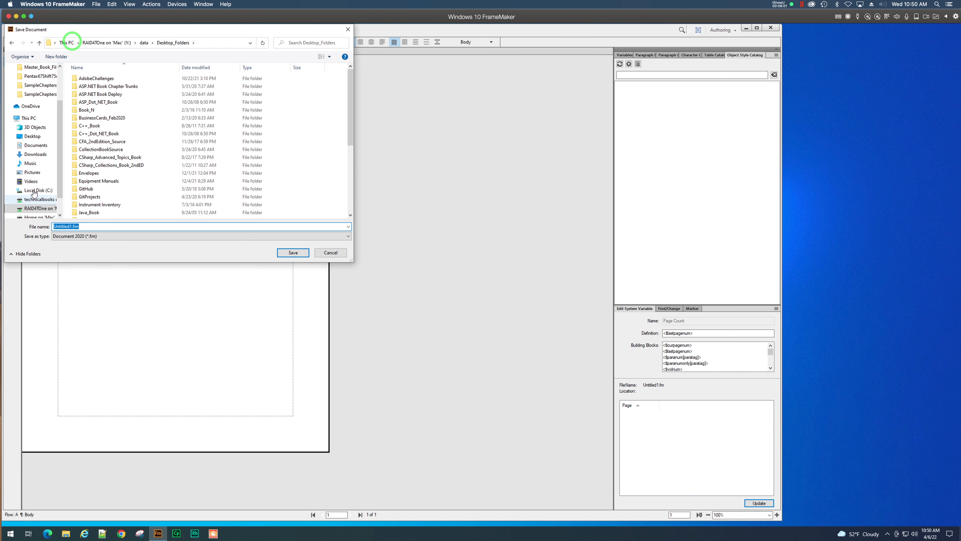
pyautogui.click(36, 199)
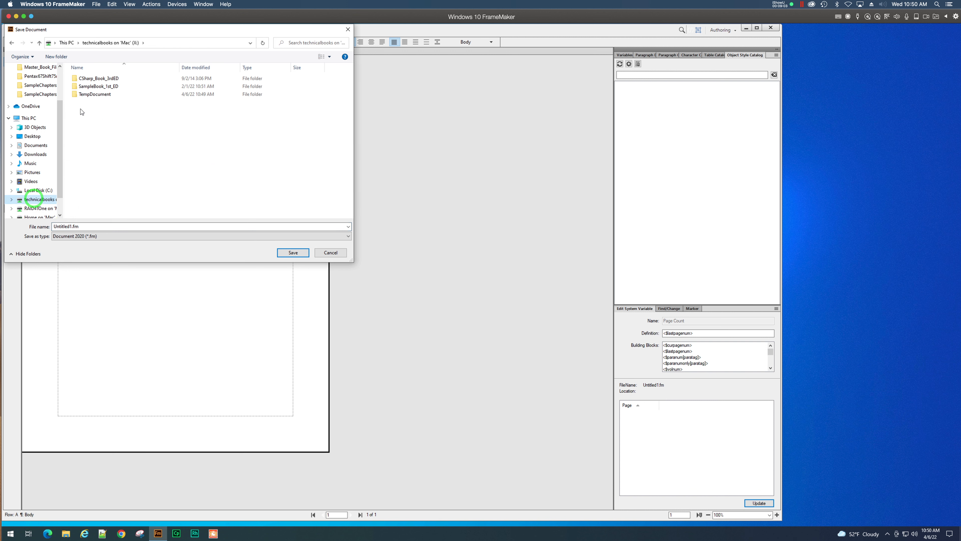
pyautogui.click(92, 95)
pyautogui.doubleClick(92, 94)
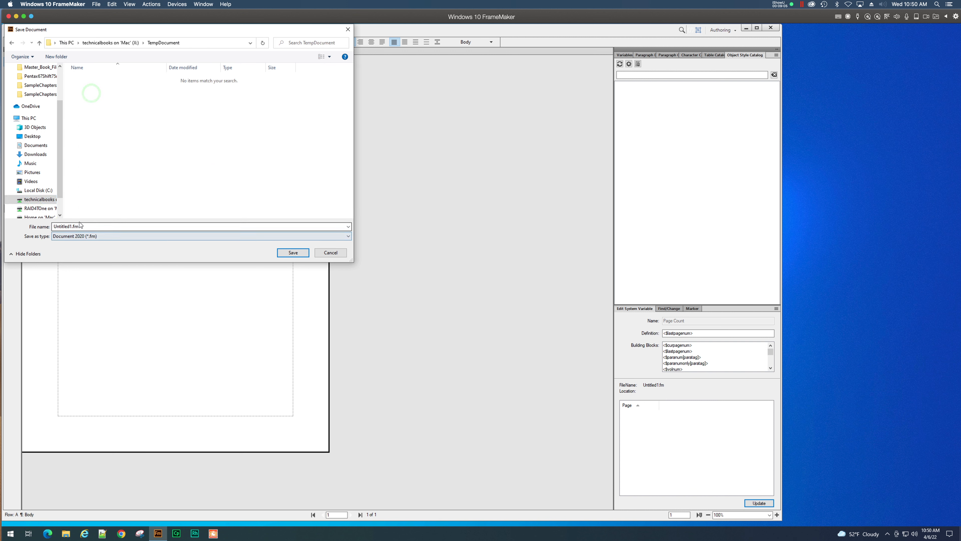
# Name the new document TempDoc.fm and save it.
pyautogui.doubleClick(71, 228)
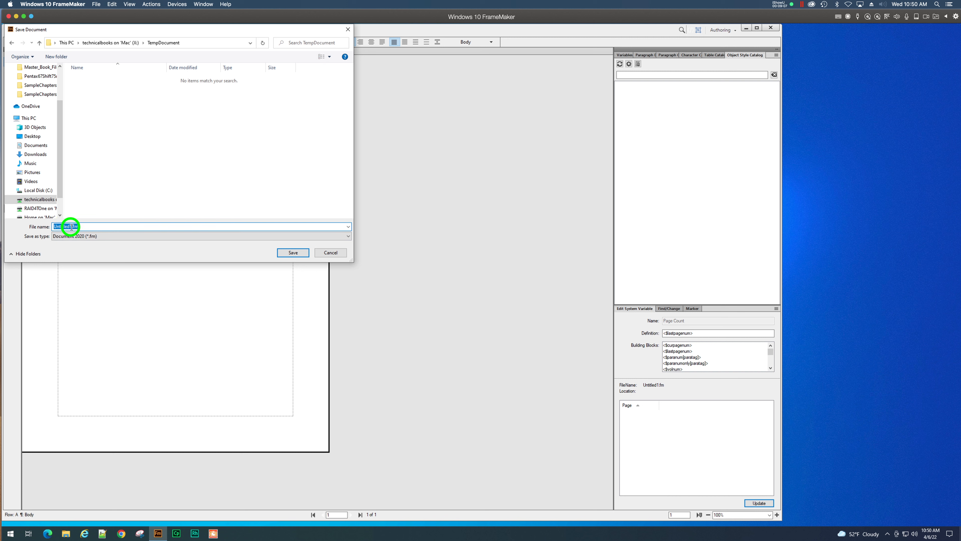
pyautogui.click(38, 226)
pyautogui.write('Tempo')
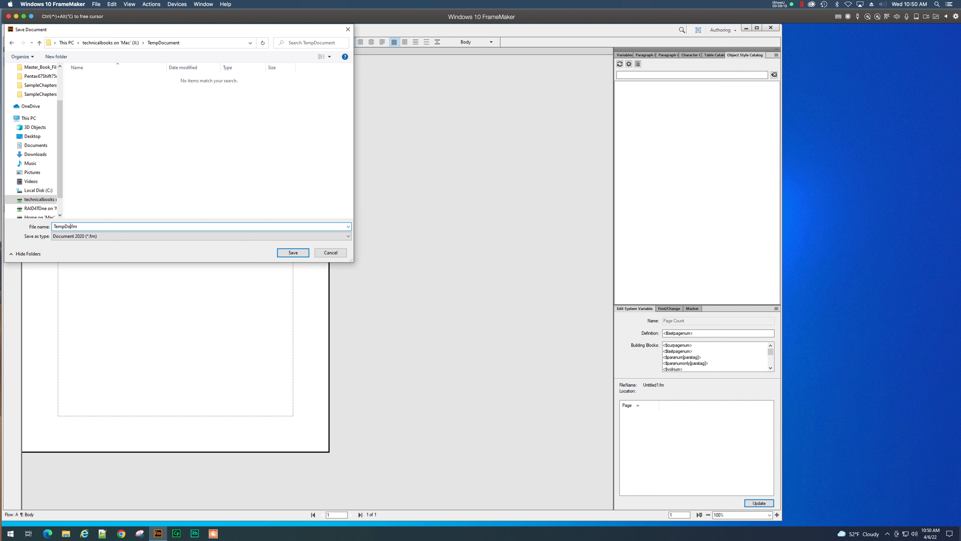
pyautogui.click(294, 252)
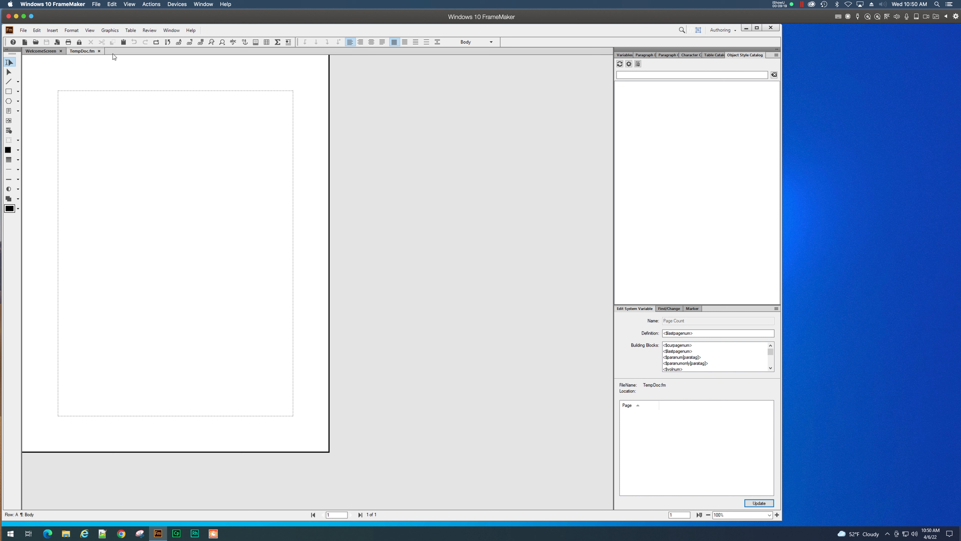
# View the new document's master page and look through all of its reference pages.
pyautogui.click(88, 31)
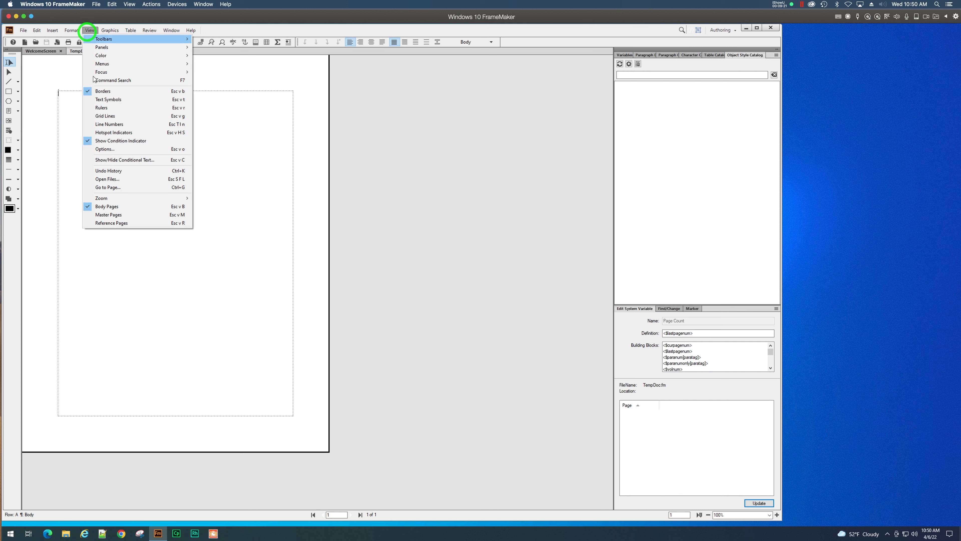
pyautogui.click(106, 214)
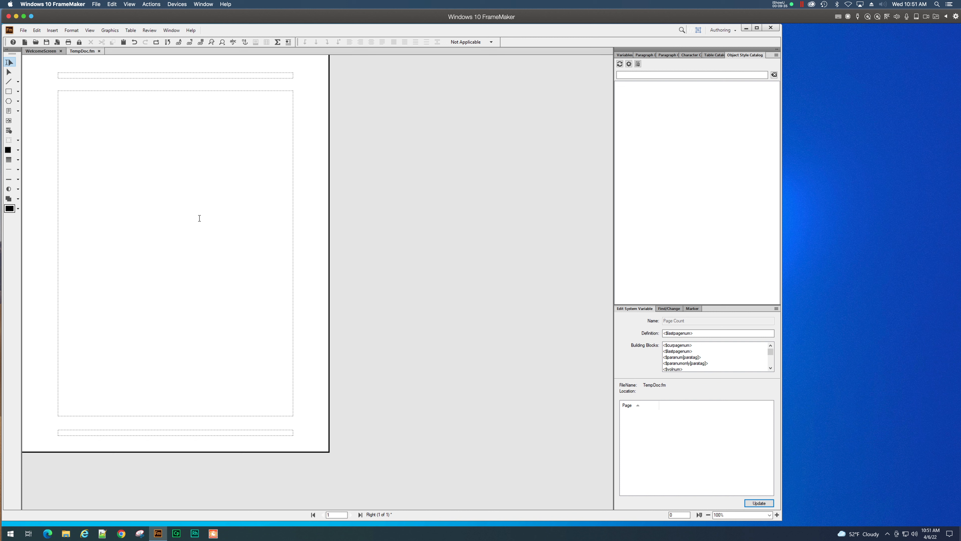
pyautogui.click(91, 31)
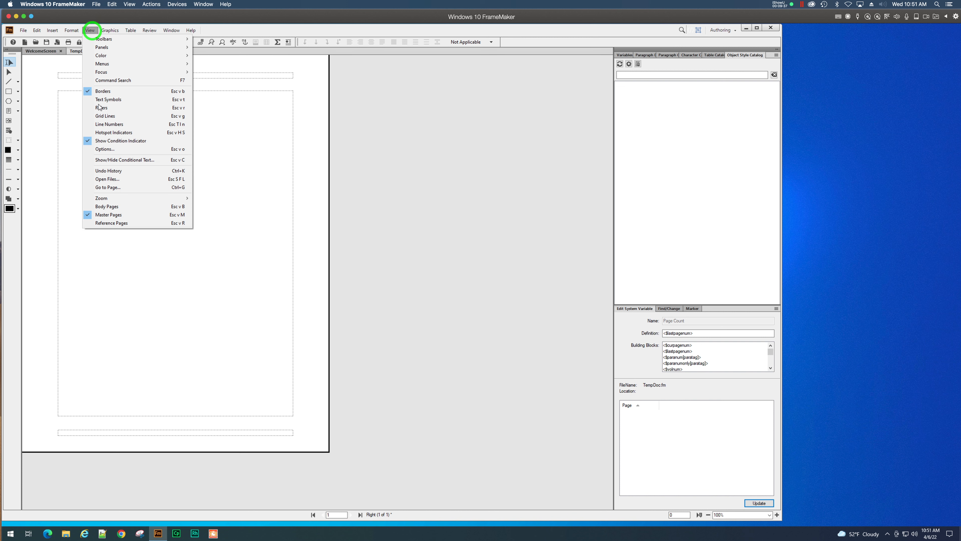
pyautogui.click(112, 221)
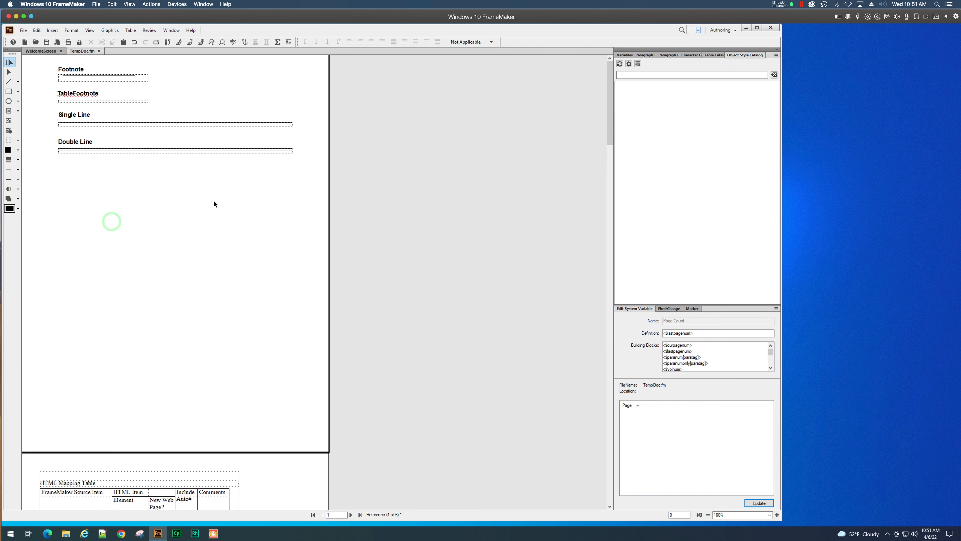
pyautogui.scroll(-10, 214, 200)
pyautogui.scroll(-5, 214, 207)
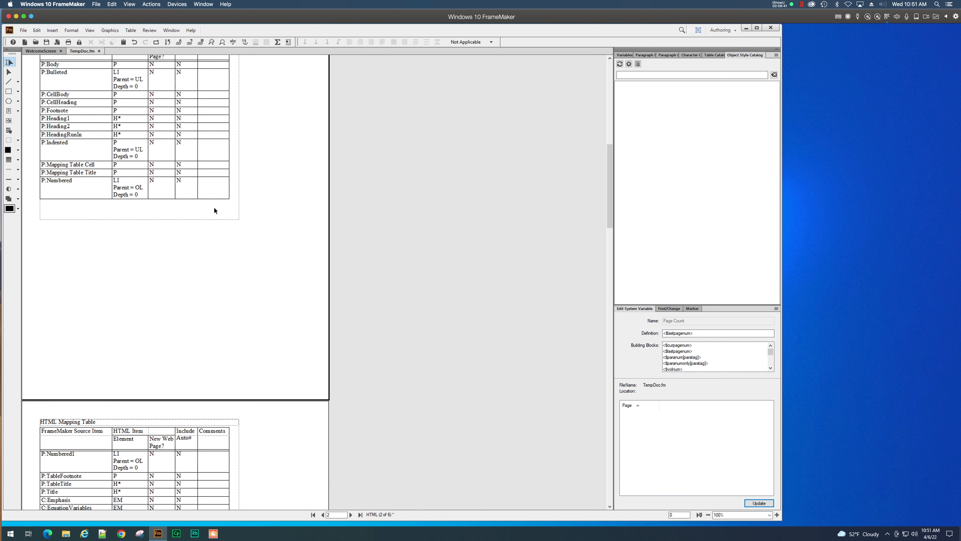
pyautogui.moveTo(609, 205); pyautogui.dragTo(610, 478)
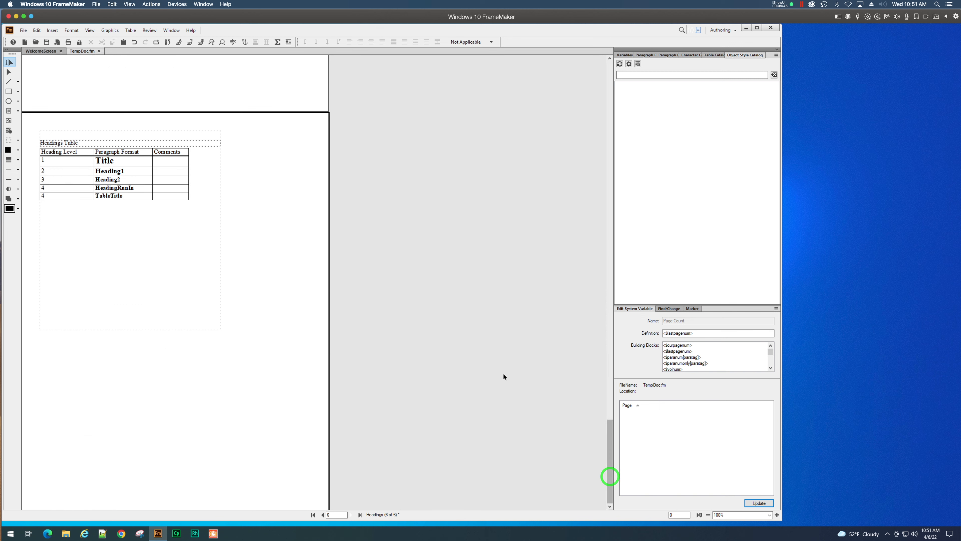
pyautogui.moveTo(612, 421); pyautogui.dragTo(610, 43)
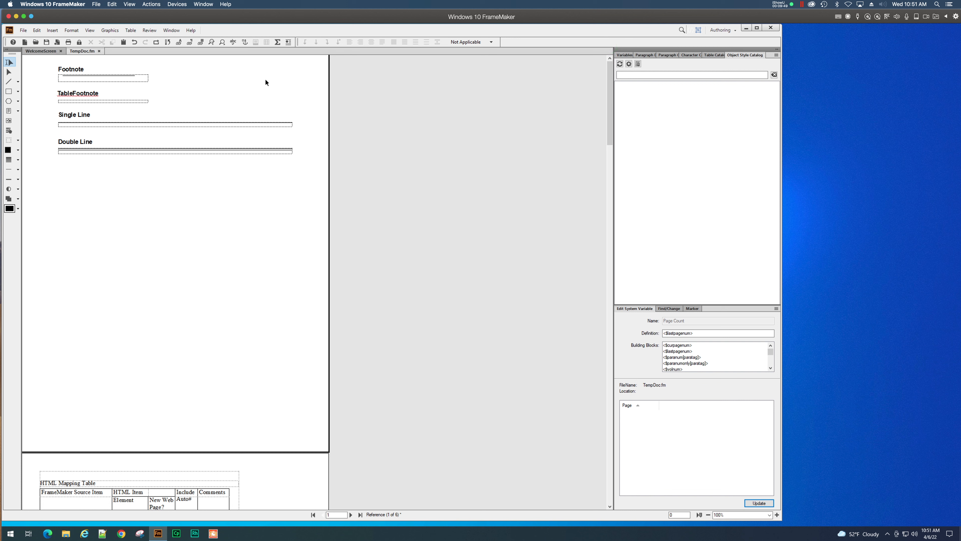
# Return to the master pages and review the Column Layout settings for columns and margins without applying changes.
pyautogui.click(90, 30)
pyautogui.click(114, 215)
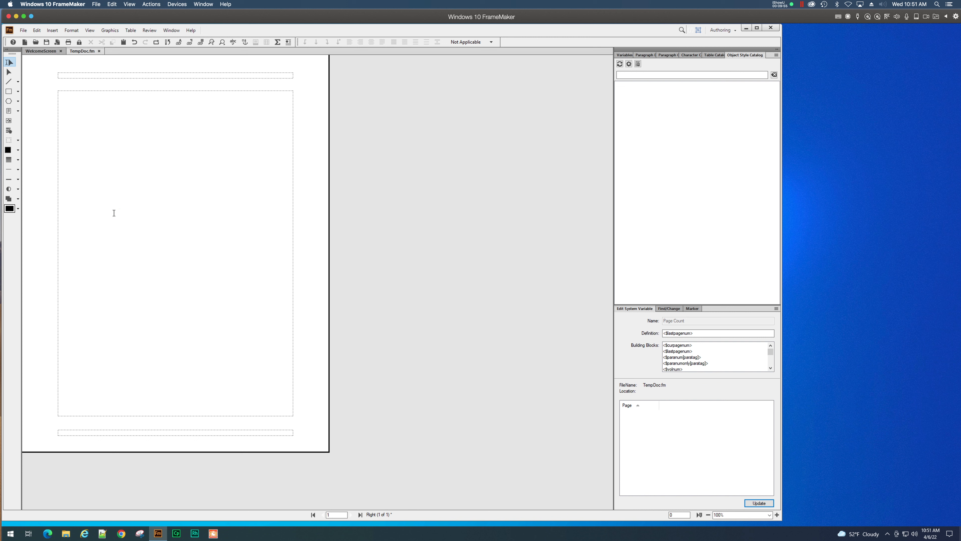
pyautogui.click(72, 30)
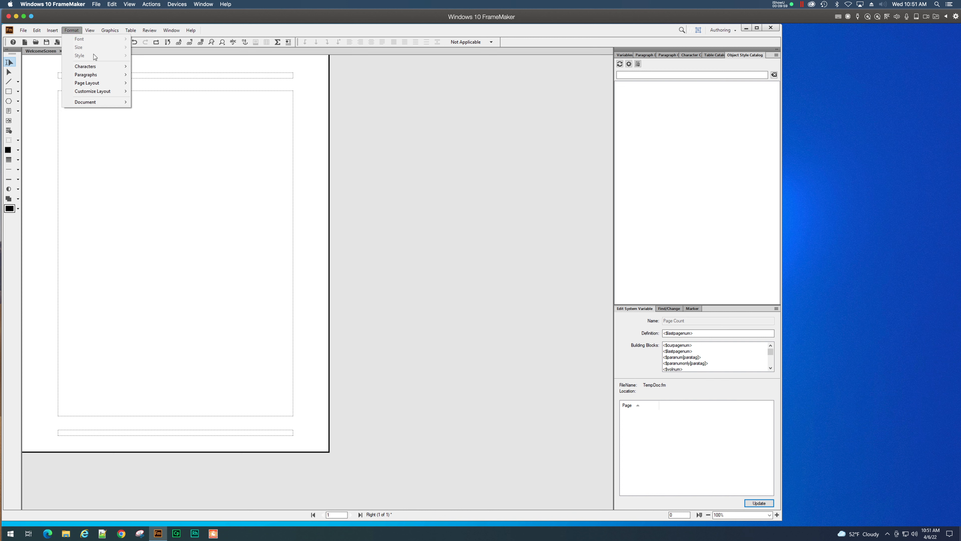
pyautogui.moveTo(97, 83)
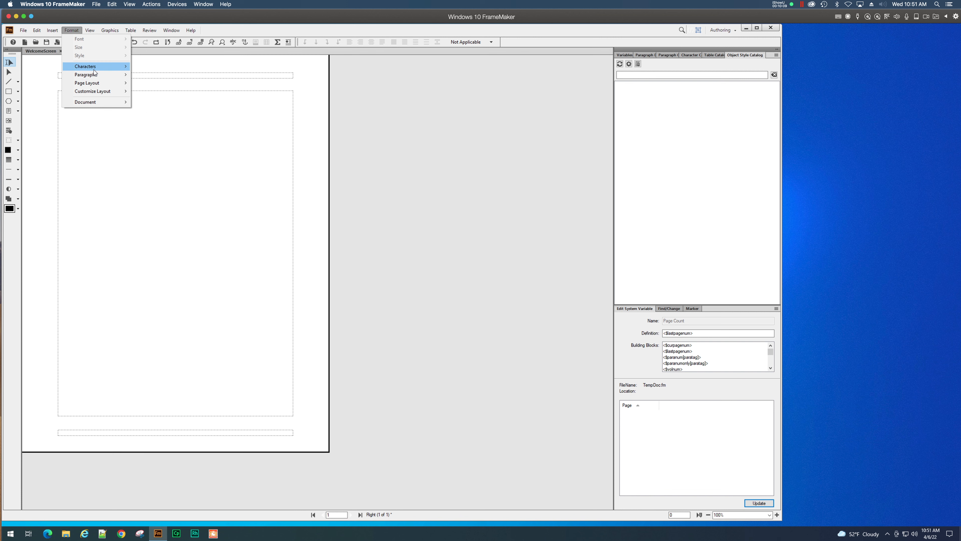
pyautogui.moveTo(95, 103)
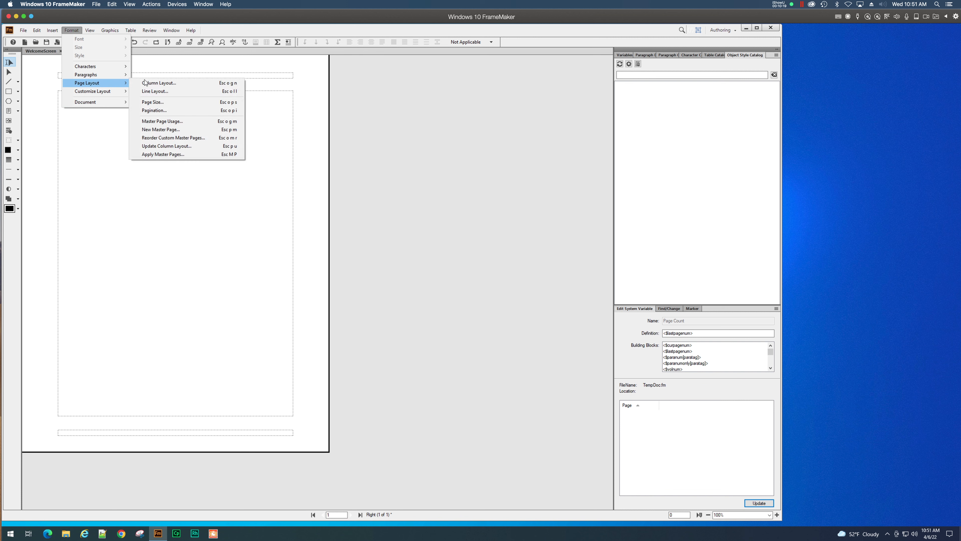
pyautogui.click(155, 84)
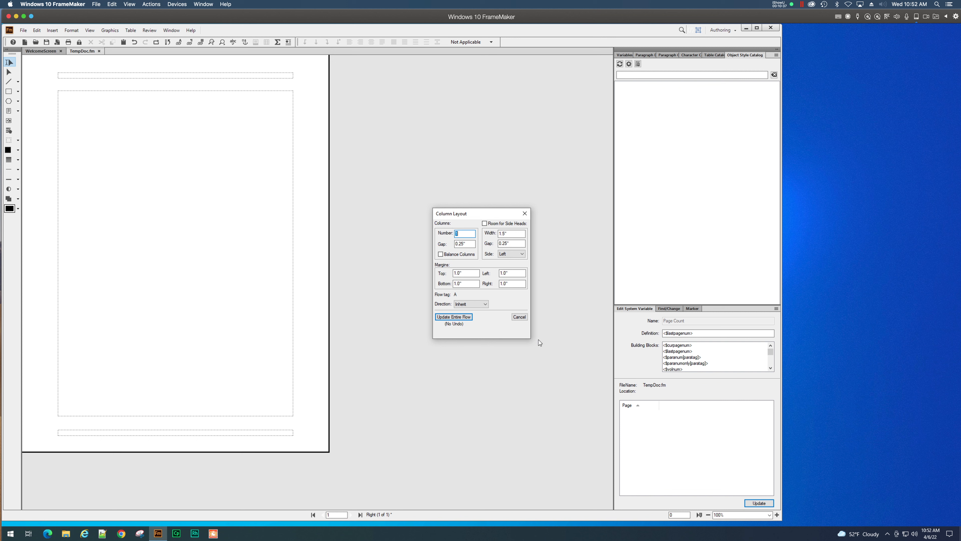
pyautogui.click(523, 317)
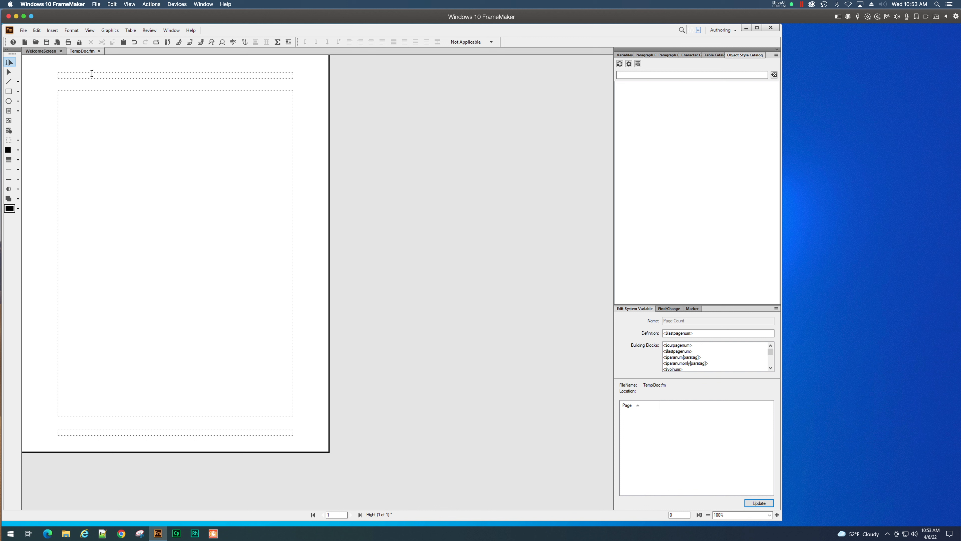
# Change the document's pagination to Double Sided and accept that it cannot be undone.
pyautogui.click(74, 30)
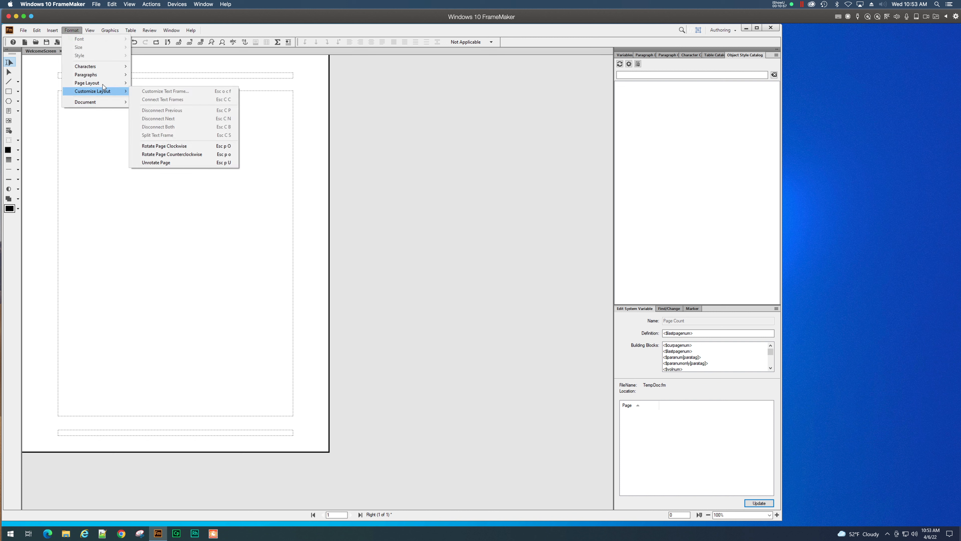
pyautogui.moveTo(108, 83)
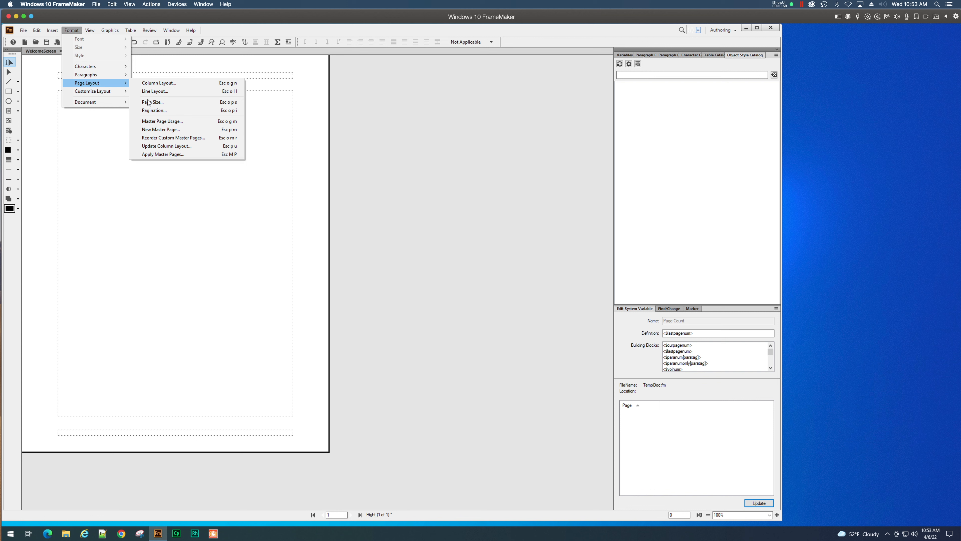
pyautogui.click(151, 110)
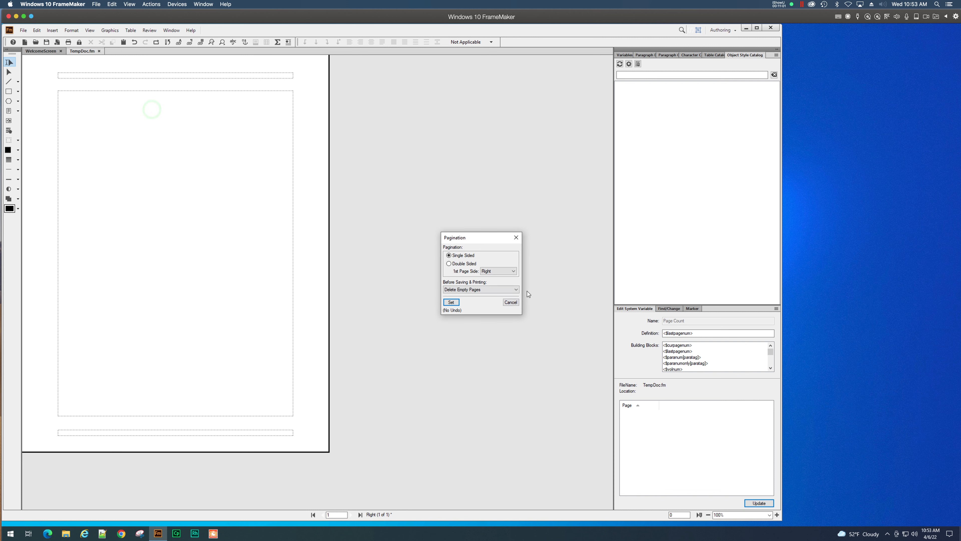
pyautogui.click(449, 263)
pyautogui.click(450, 303)
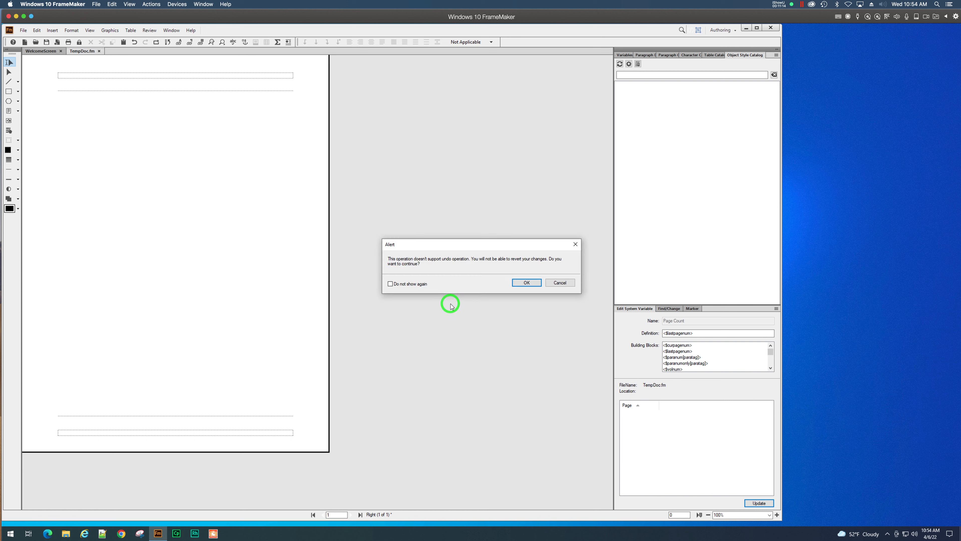
pyautogui.click(526, 282)
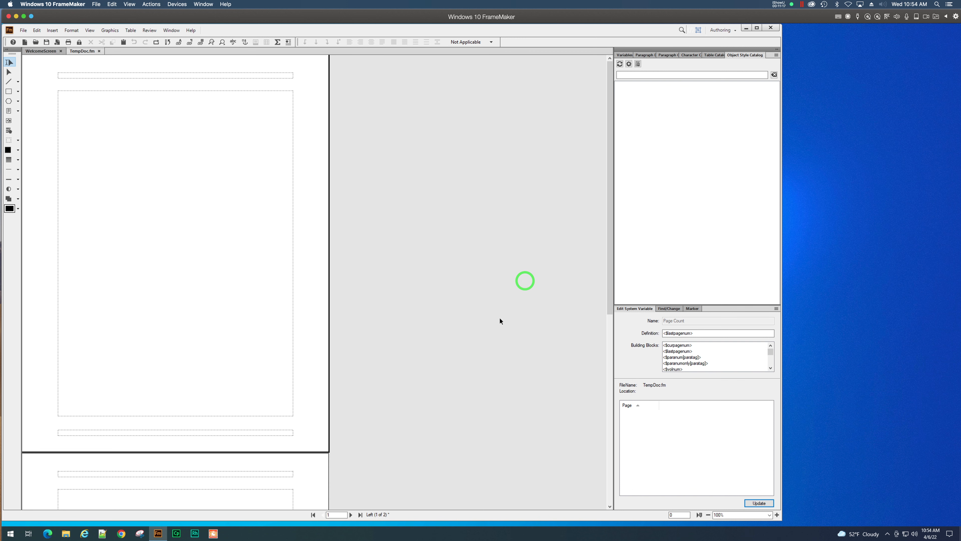
# Examine the Left and Right master pages, placing the cursor in each page's main text frame.
pyautogui.scroll(-10, 492, 336)
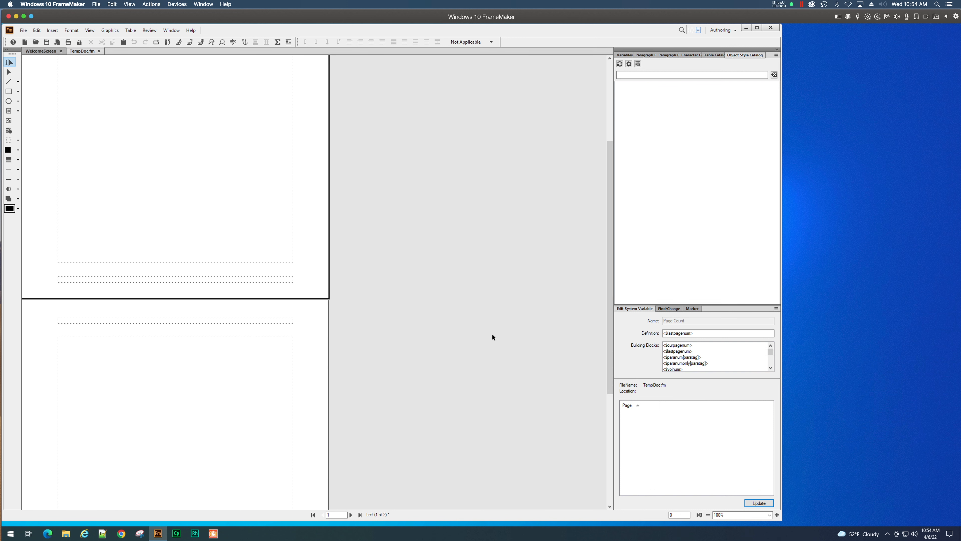
pyautogui.scroll(5, 492, 336)
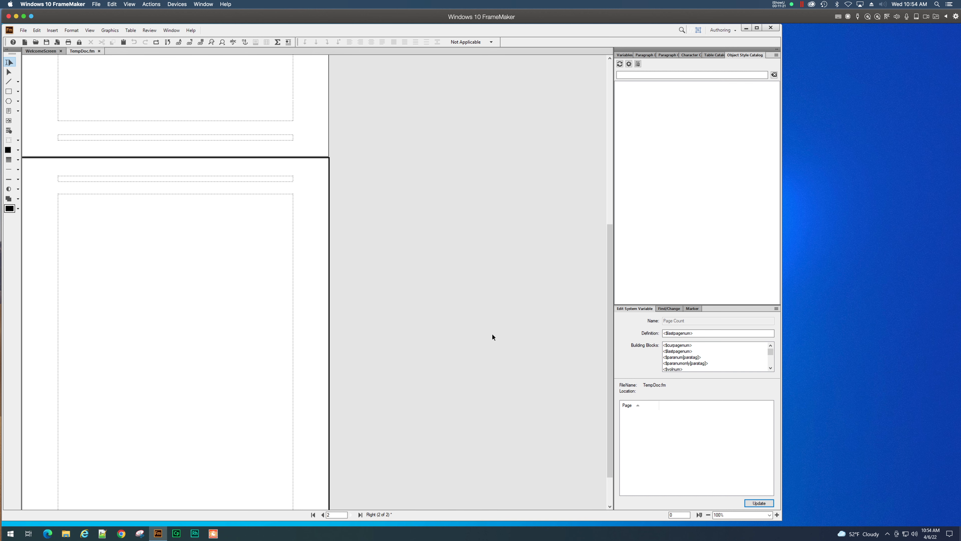
pyautogui.scroll(2, 491, 335)
pyautogui.click(226, 311)
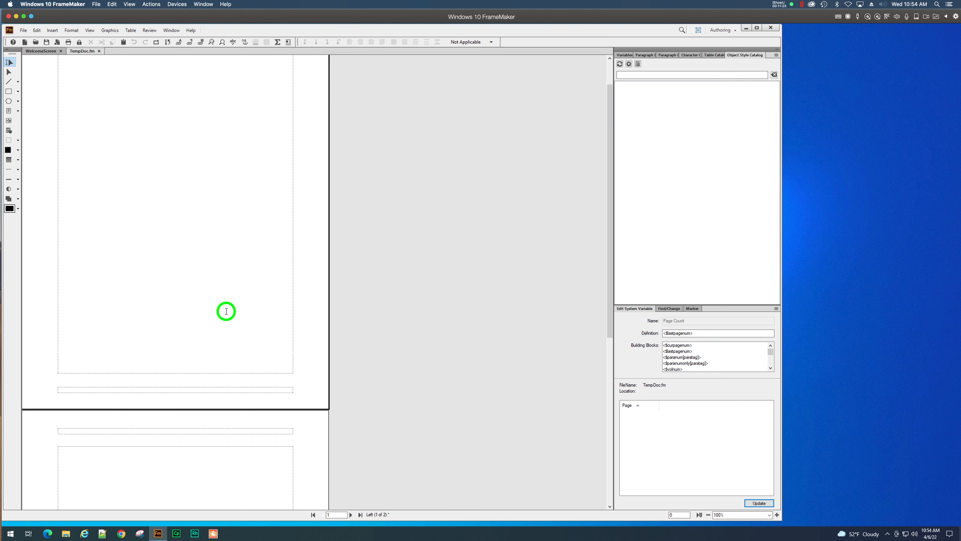
pyautogui.scroll(1, 227, 314)
pyautogui.scroll(1, 226, 314)
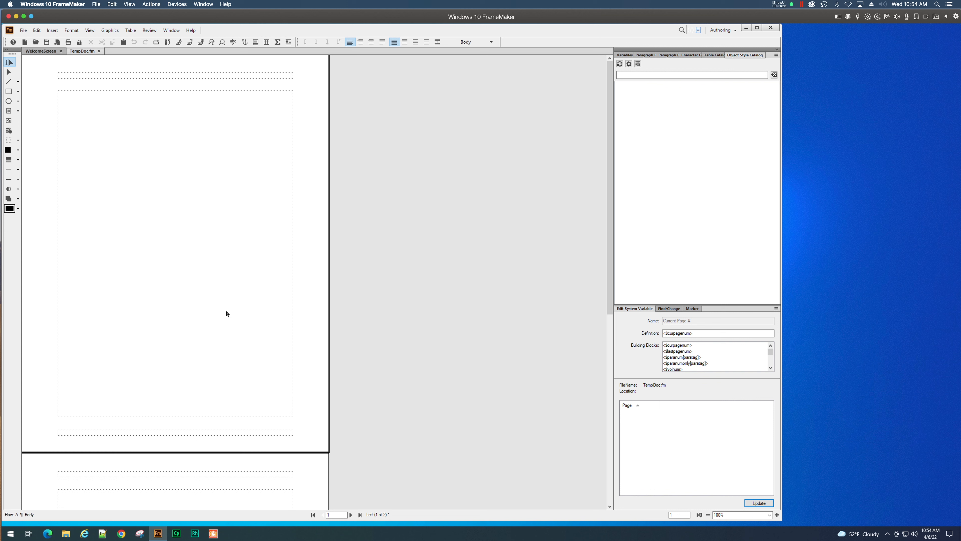
pyautogui.scroll(-6, 227, 313)
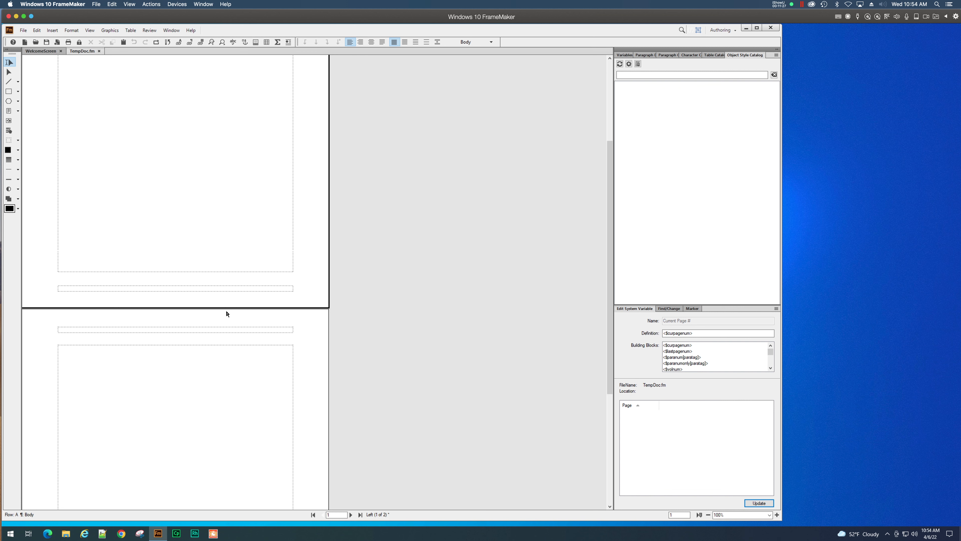
pyautogui.click(232, 358)
pyautogui.scroll(4, 232, 360)
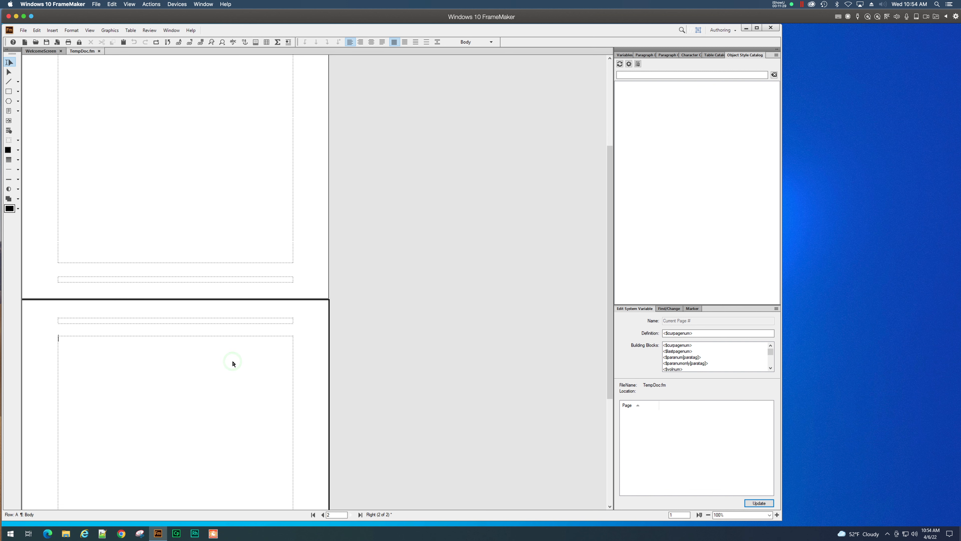
pyautogui.scroll(3, 233, 363)
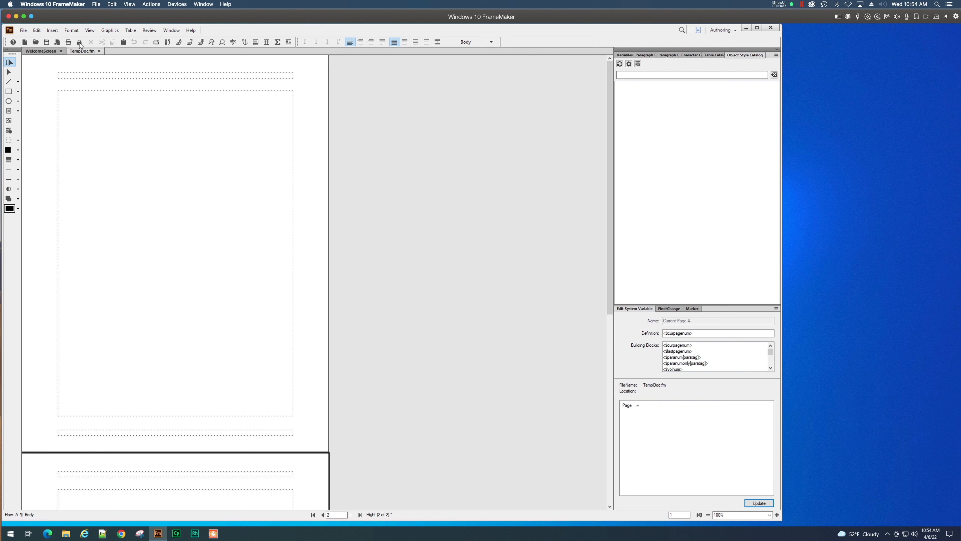
# Set the column layout of the main text flow to 2 columns and update the entire flow.
pyautogui.click(72, 32)
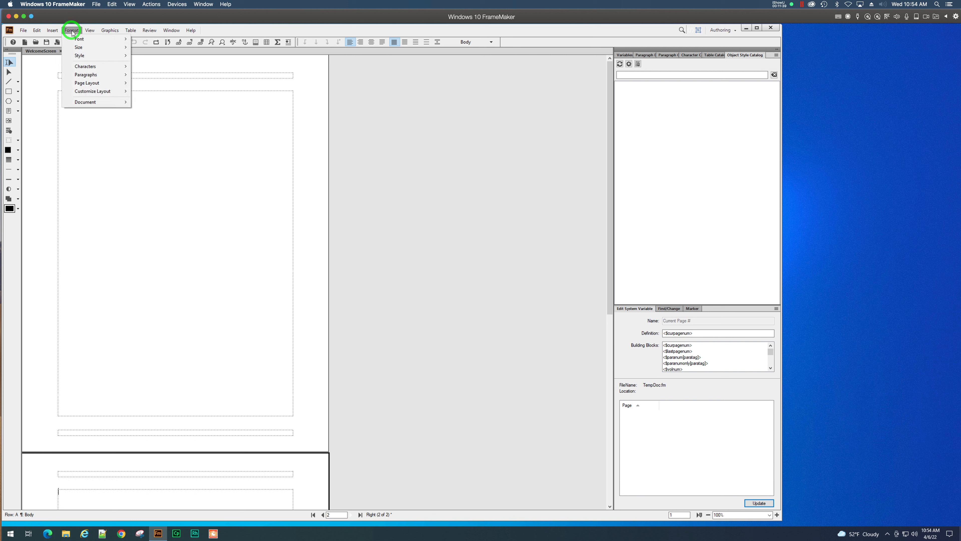
pyautogui.moveTo(86, 82)
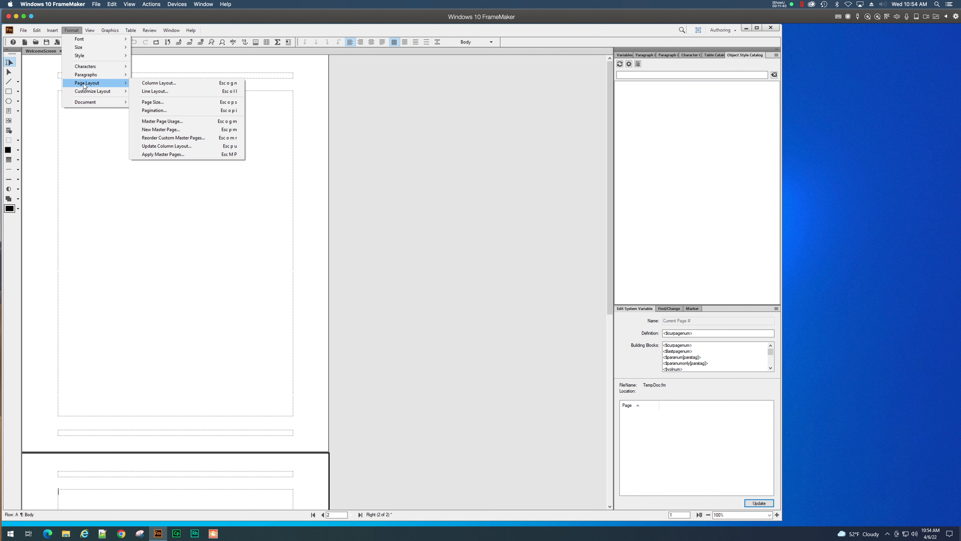
pyautogui.click(156, 84)
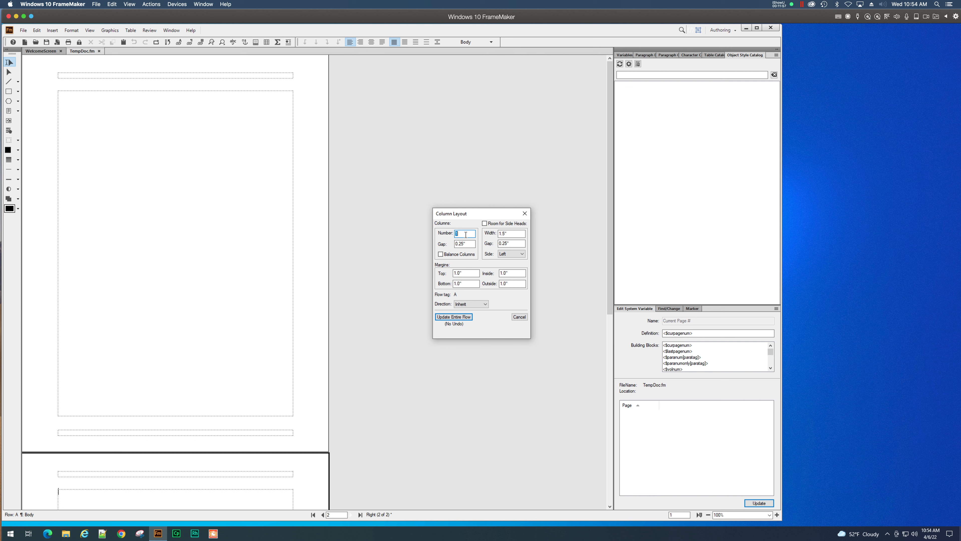
pyautogui.write('2')
pyautogui.click(469, 242)
pyautogui.click(452, 318)
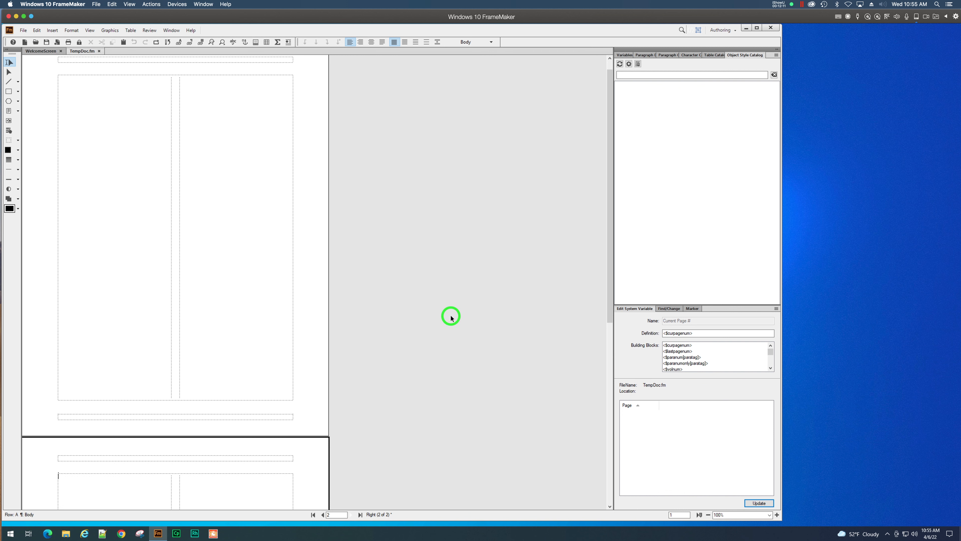
# Check the two-column layout on both the Right and Left master pages and on the body page.
pyautogui.scroll(-10, 137, 282)
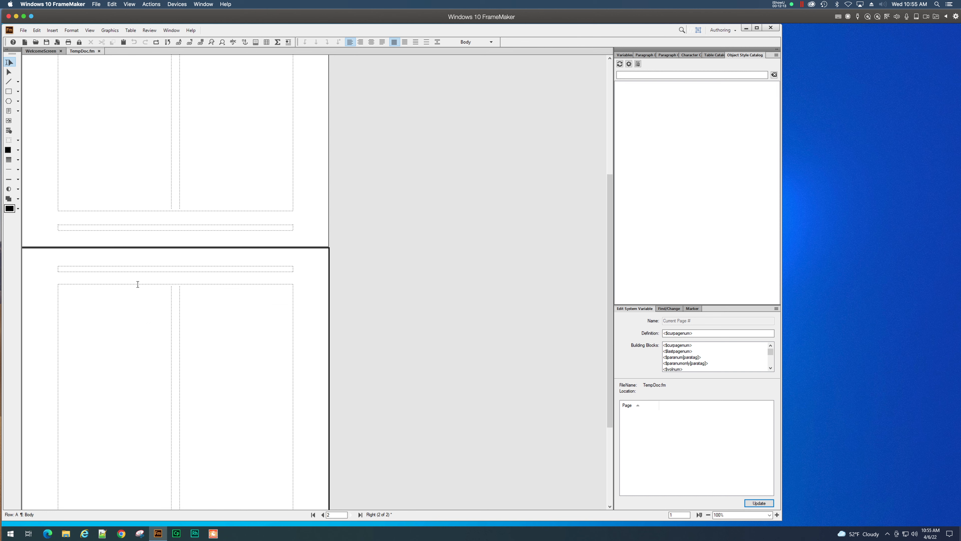
pyautogui.scroll(-2, 138, 284)
pyautogui.scroll(8, 137, 284)
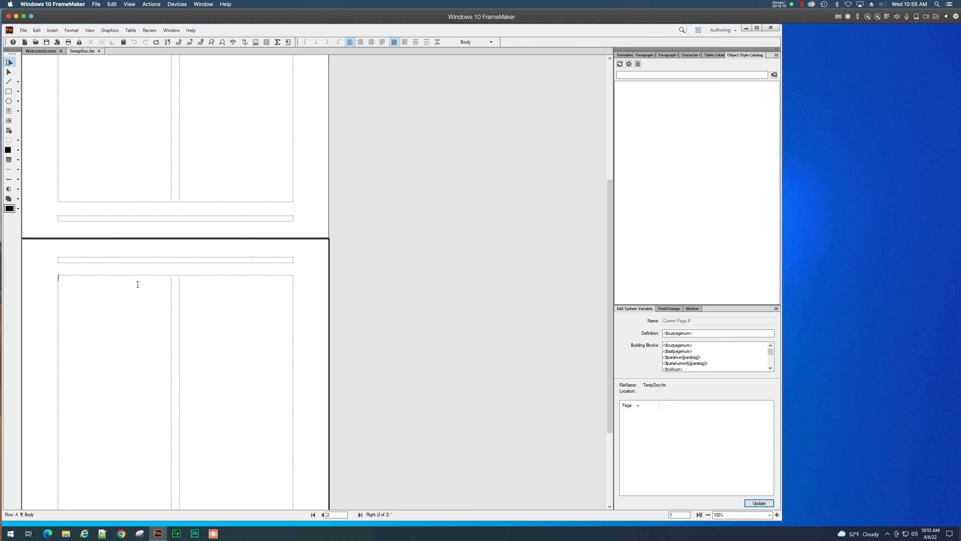
pyautogui.scroll(5, 137, 284)
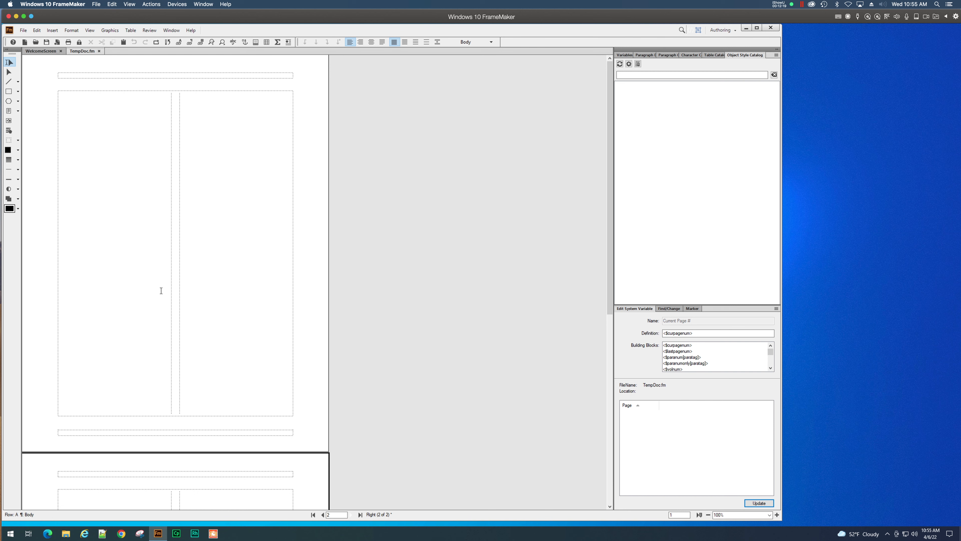
pyautogui.press('super')
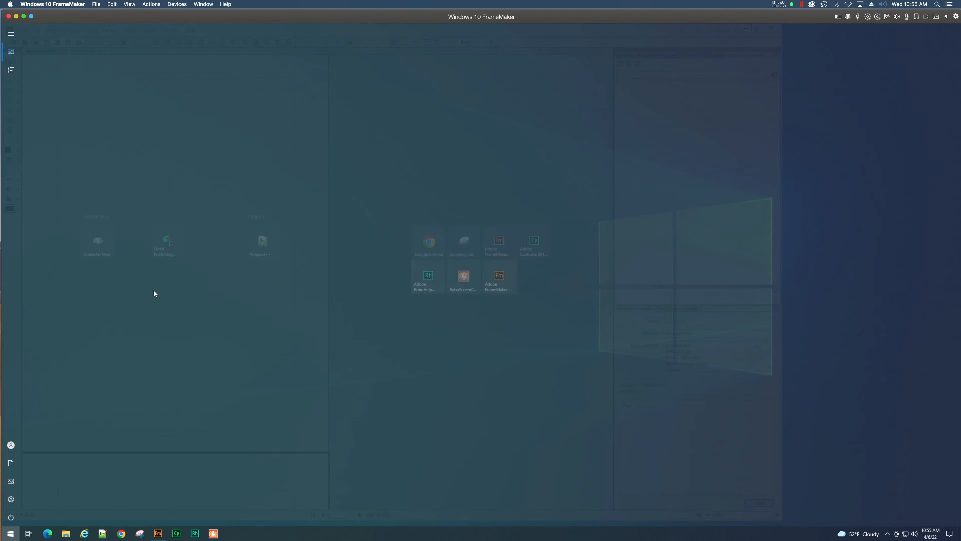
pyautogui.press('super')
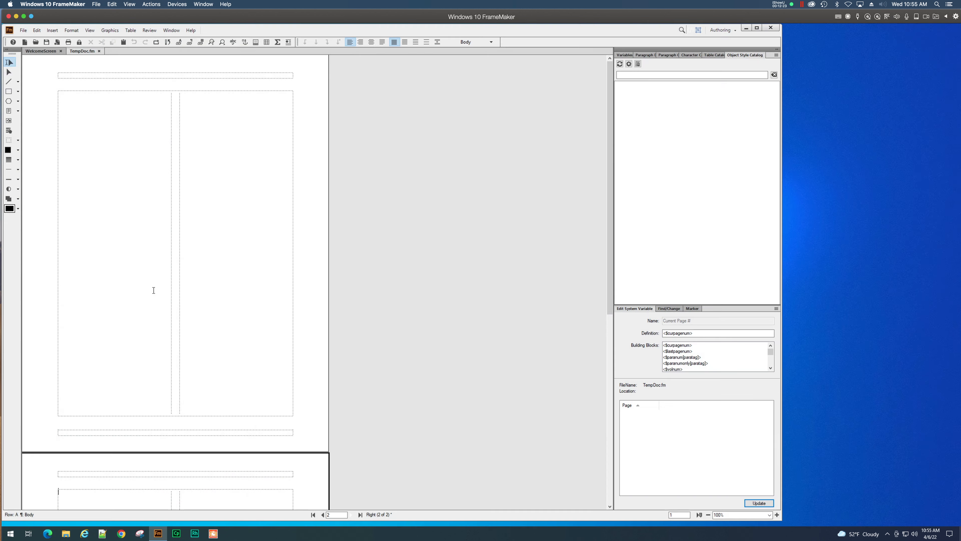
pyautogui.hotkey('ctrl', 's')
pyautogui.click(88, 30)
pyautogui.click(107, 206)
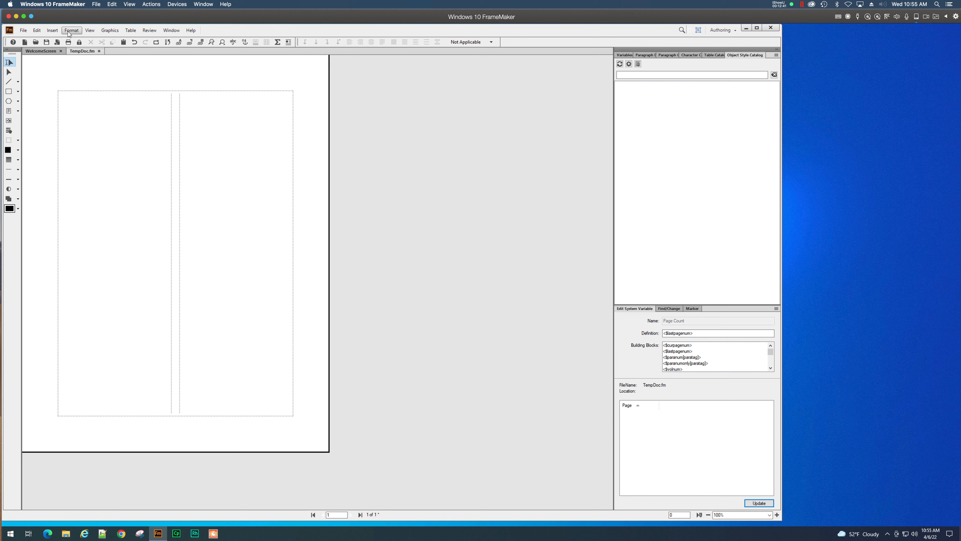
# Return to the master pages and enter "Left Header" and "Right Header" in the corresponding pages' header frames.
pyautogui.click(91, 30)
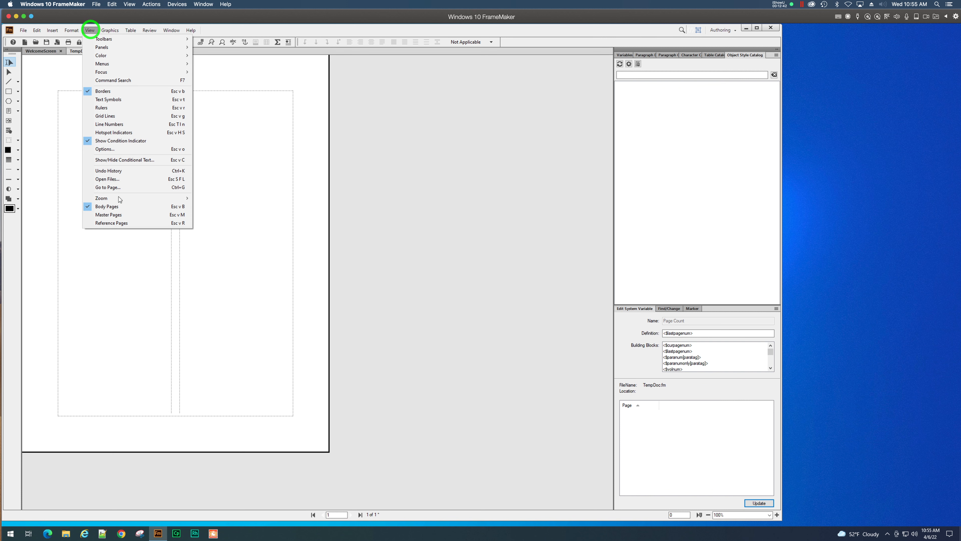
pyautogui.click(120, 214)
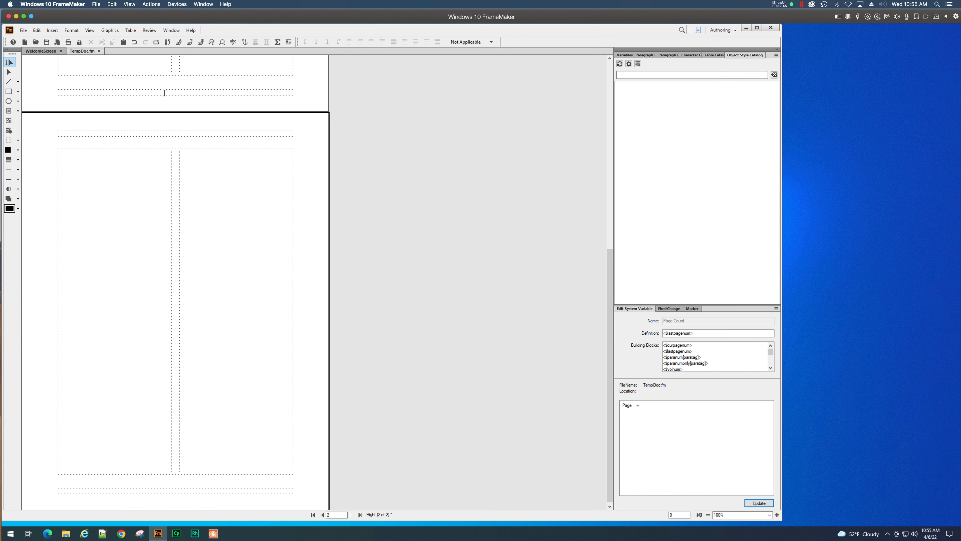
pyautogui.scroll(10, 164, 92)
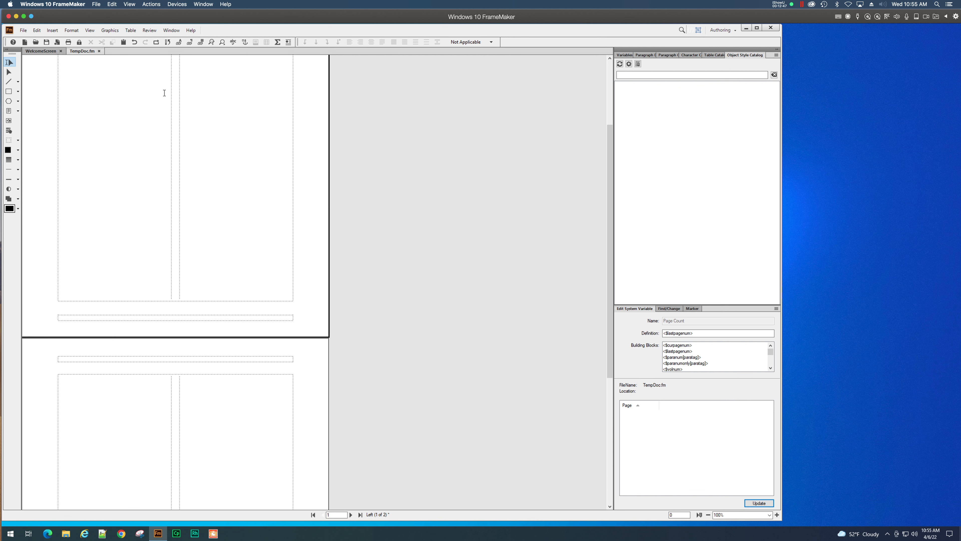
pyautogui.scroll(2, 164, 93)
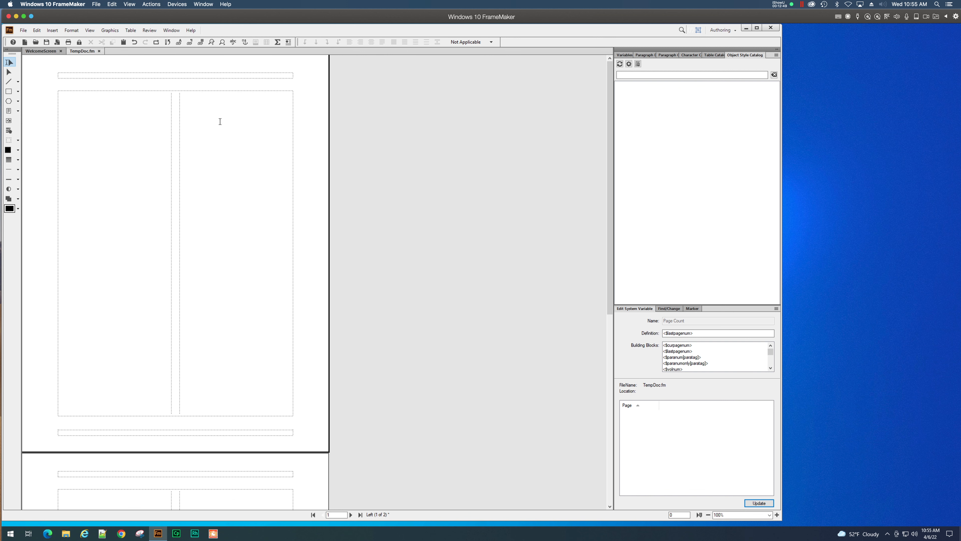
pyautogui.click(199, 74)
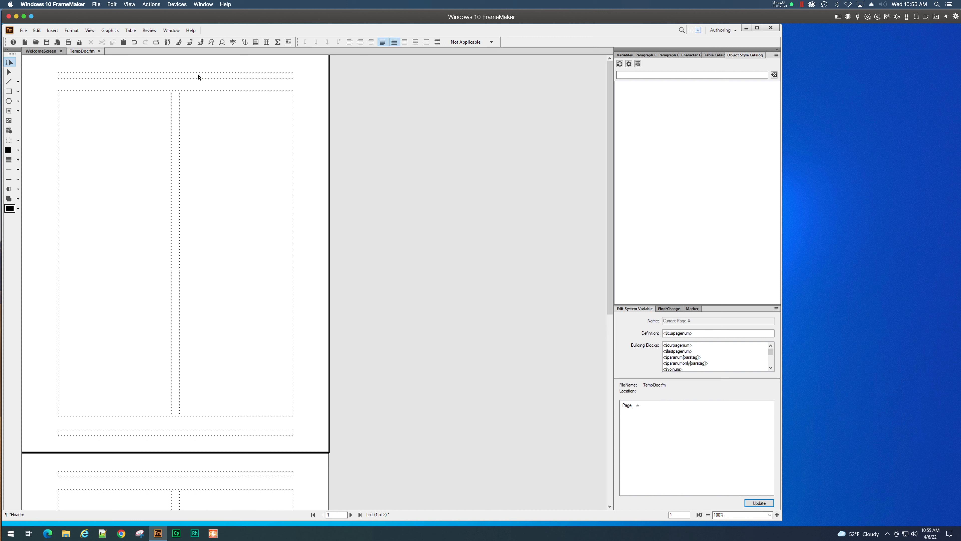
pyautogui.write('Left Header')
pyautogui.click(178, 474)
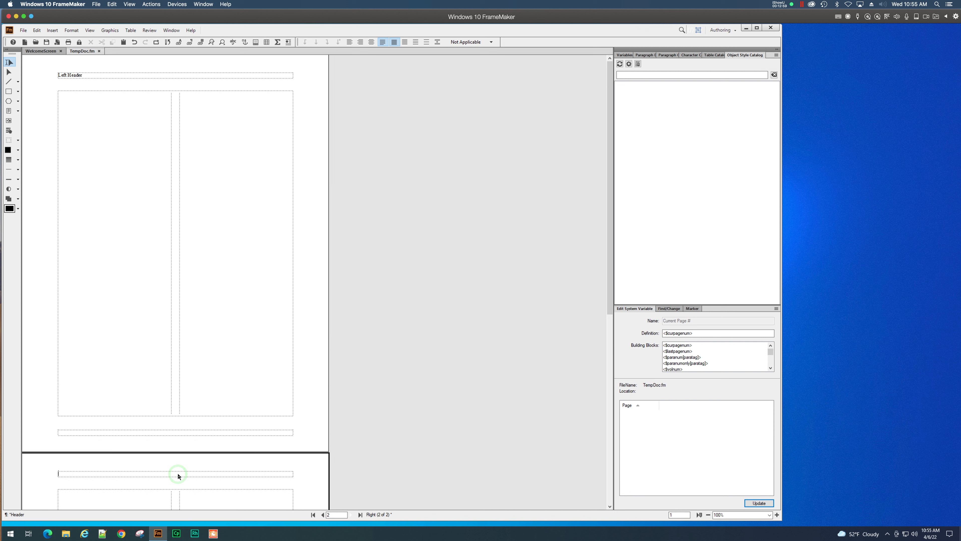
pyautogui.write('Right Header')
# Enter "Left Footer" and "Right Footer" in the footer frames of the Left and Right master pages.
pyautogui.click(149, 432)
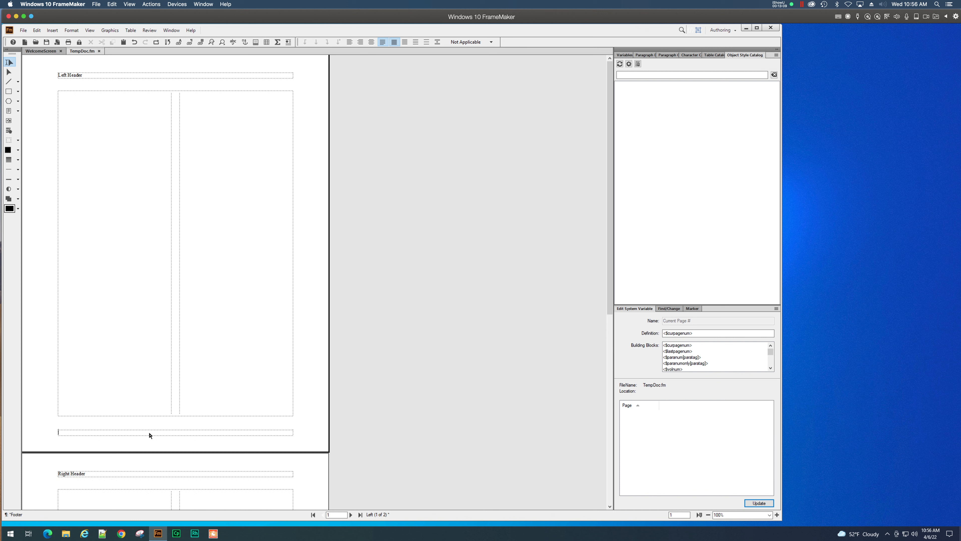
pyautogui.write('Left Footer')
pyautogui.scroll(-10, 132, 472)
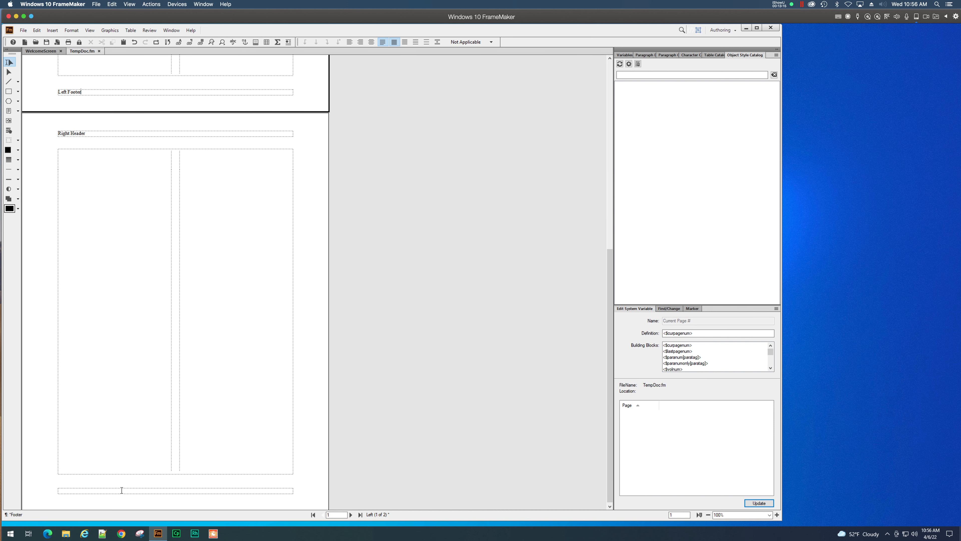
pyautogui.click(121, 491)
pyautogui.write('Right')
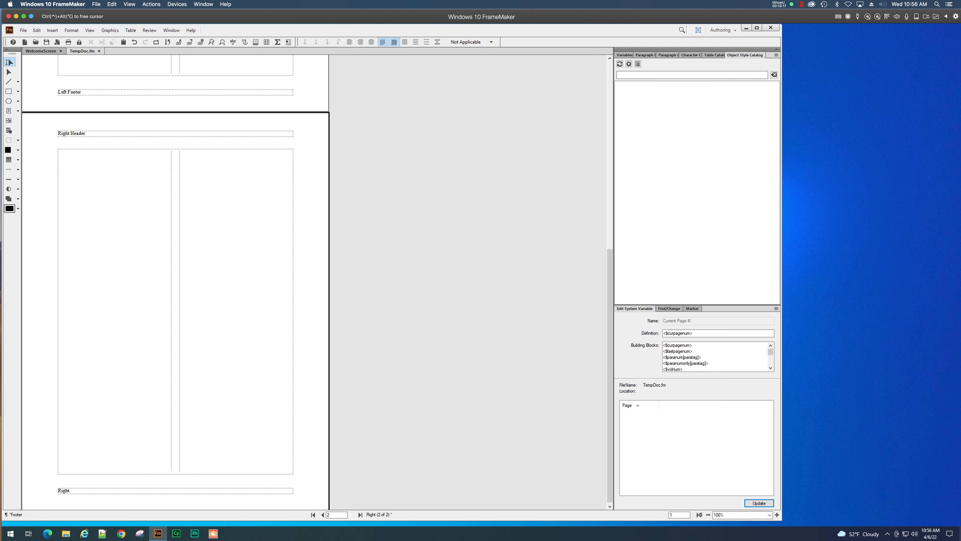
pyautogui.write(' Footer')
pyautogui.scroll(1, 135, 281)
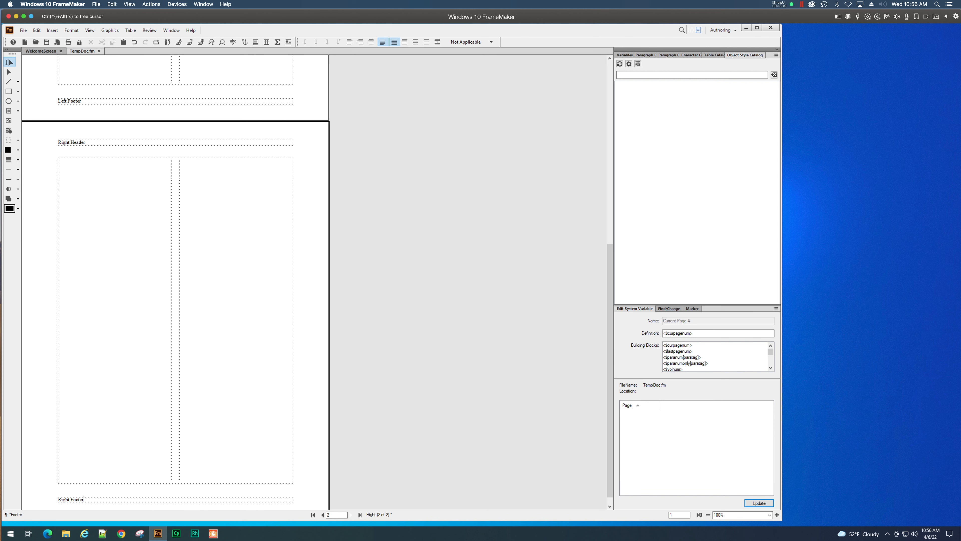
pyautogui.scroll(-1, 135, 281)
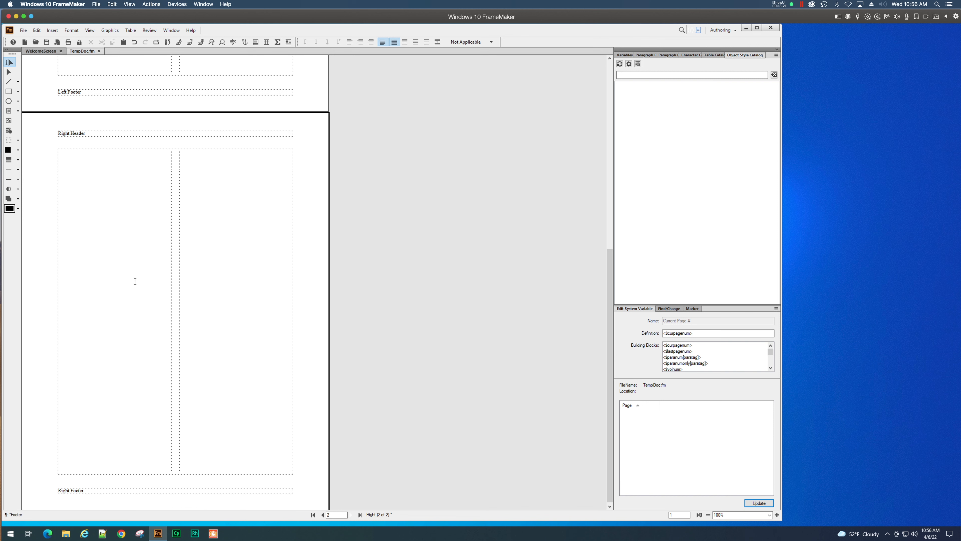
# Switch to the body pages and enter a three-line paragraph of random placeholder text in the first column.
pyautogui.press('super')
pyautogui.press('super')
pyautogui.click(90, 29)
pyautogui.click(114, 207)
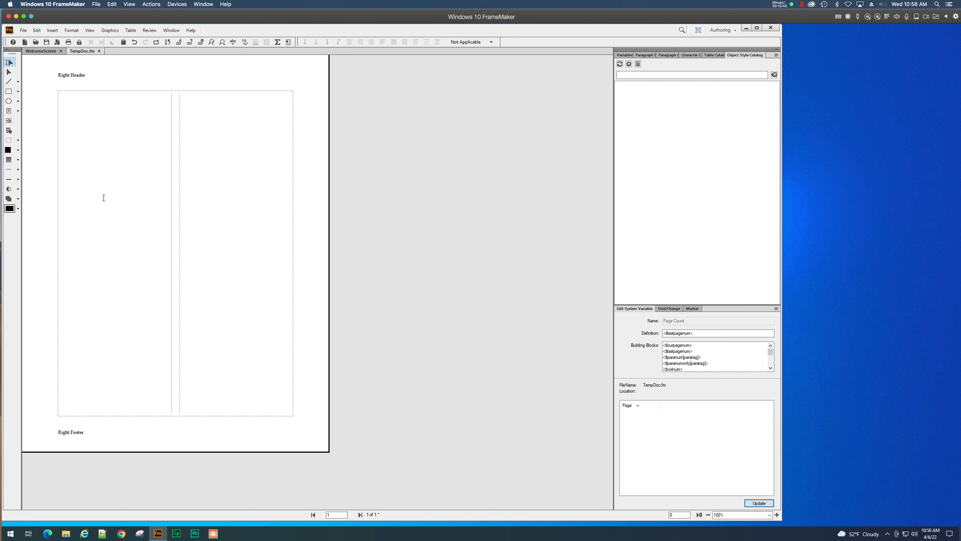
pyautogui.click(125, 147)
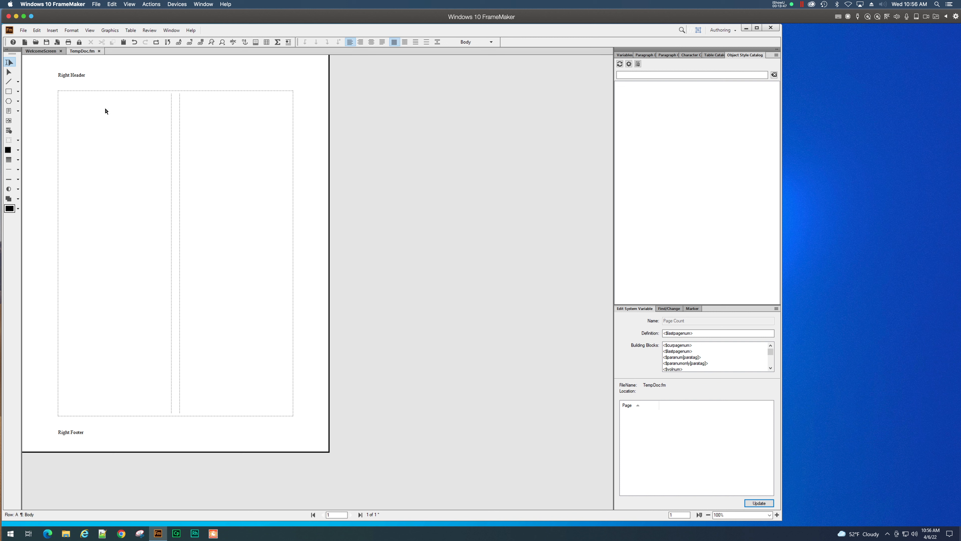
pyautogui.write('Jkljk Jkl jlk  jk jk fjk jakld fjkl JGHJFGvty hukj ghjg')
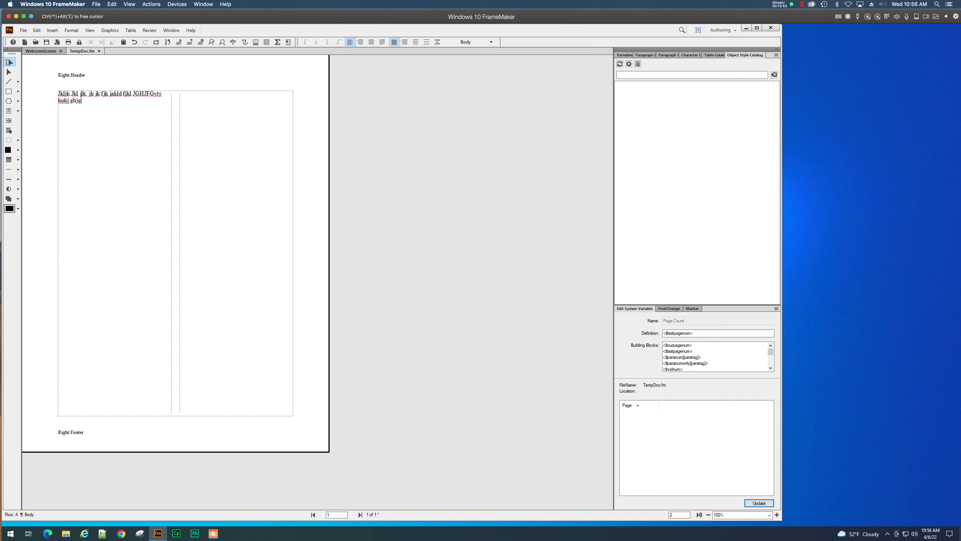
pyautogui.write(' gyuYU yhui  yui yU yui hjk ghjg bcbhjjBDSB')
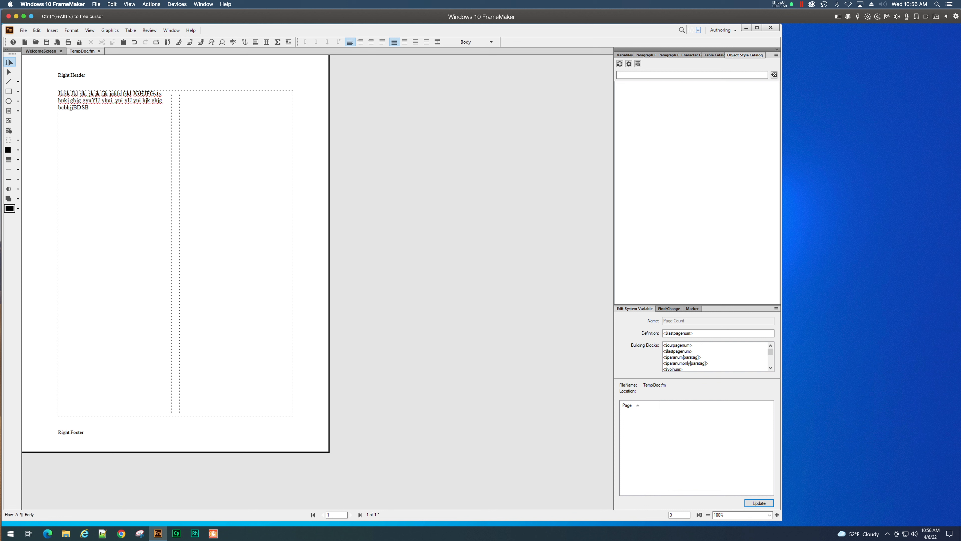
pyautogui.write('Hj hku hj hsj hjK HJS HJass.')
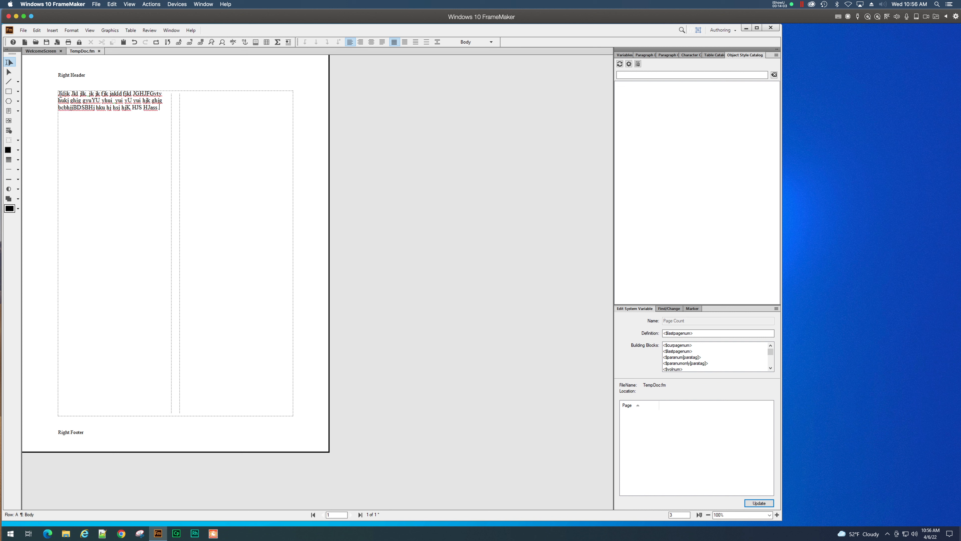
# Copy the placeholder paragraph and paste it repeatedly until it fills both columns and flows onto a second page.
pyautogui.moveTo(59, 93); pyautogui.dragTo(162, 112)
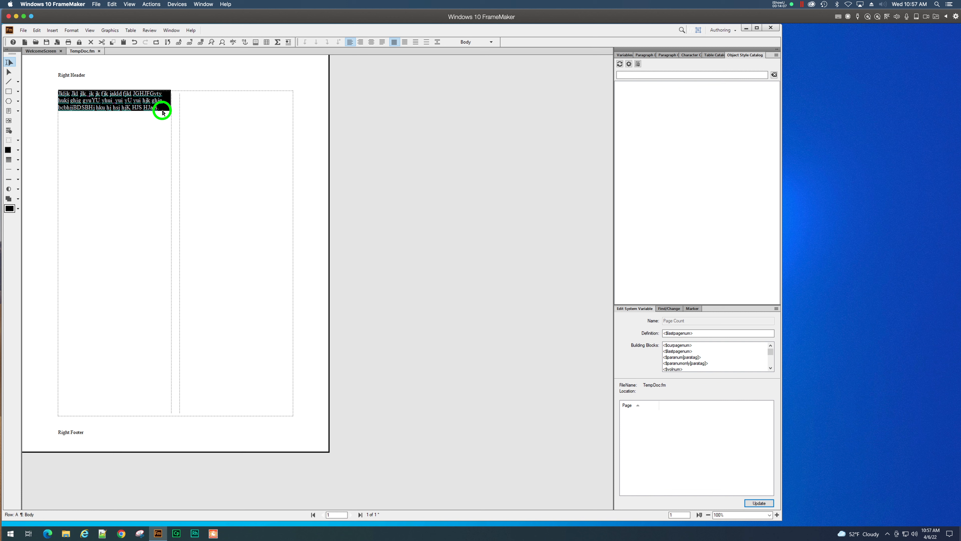
pyautogui.click(163, 111)
pyautogui.write('Jkljk Jkl jlk jk jk fjk jakld fjkl JGHJFGyty hukj ghjg gyuYU yhui yui yU yui hjk ghjg bcbhjjBDSBHj hku hj hsj hjK HJS HJass.')
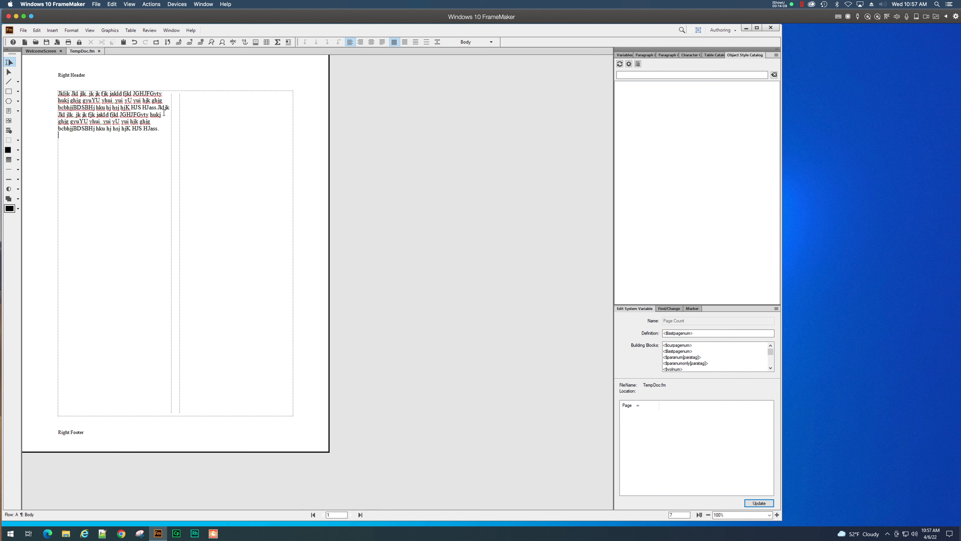
pyautogui.hotkey('ctrl', 'v')
pyautogui.hotkey('ctrl', 'v')
pyautogui.hotkey('ctrl', 'v')
pyautogui.hotkey('ctrl', 'v')
pyautogui.hotkey('ctrl', 'v')
pyautogui.hotkey('ctrl', 'v')
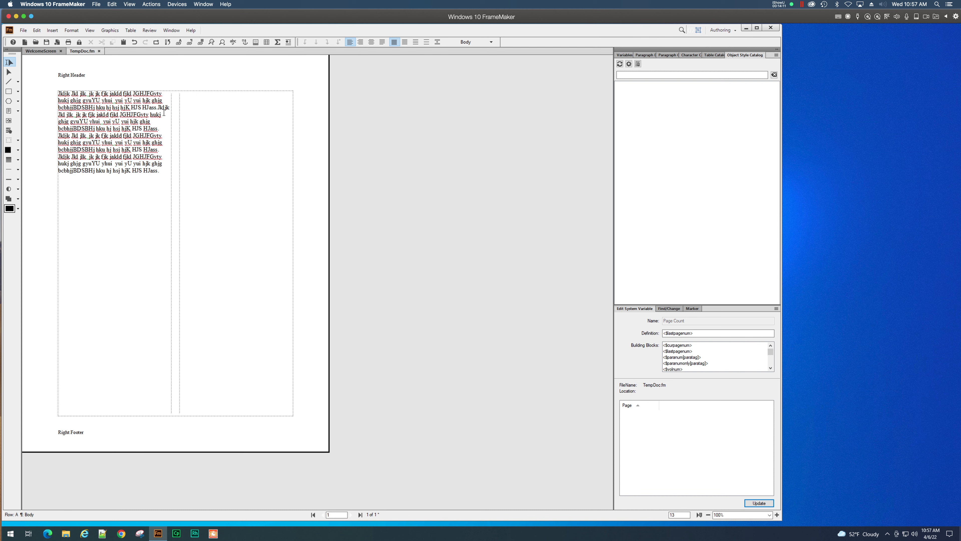
pyautogui.hotkey('ctrl', 'v')
pyautogui.hotkey('ctrl', 'v')
pyautogui.hotkey('ctrl', 'v')
pyautogui.hotkey('ctrl', 'v')
pyautogui.hotkey('ctrl', 'v')
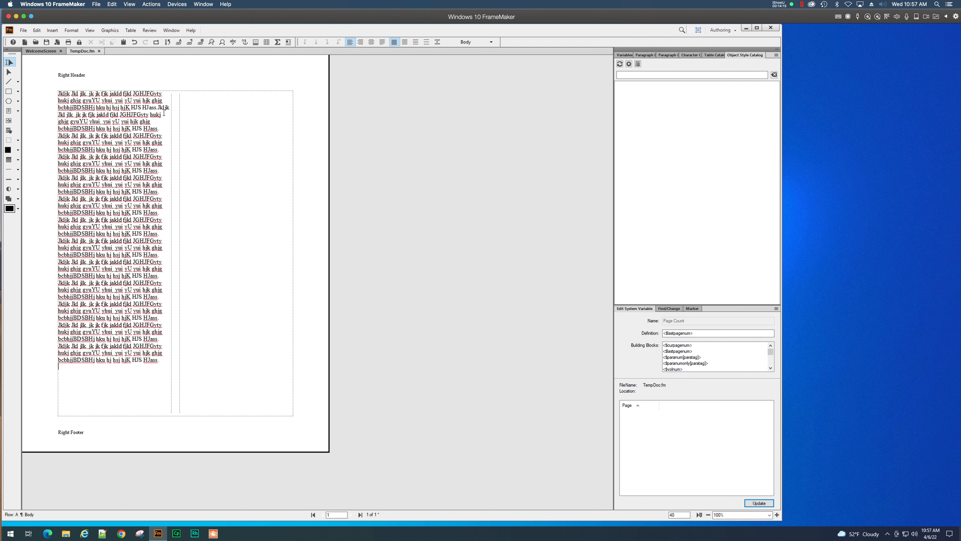
pyautogui.hotkey('ctrl', 'v')
pyautogui.hotkey('ctrl', 'v')
pyautogui.hotkey('ctrl', 'v')
pyautogui.hotkey('ctrl', 'v')
pyautogui.hotkey('ctrl', 'v')
pyautogui.hotkey('ctrl', 'v')
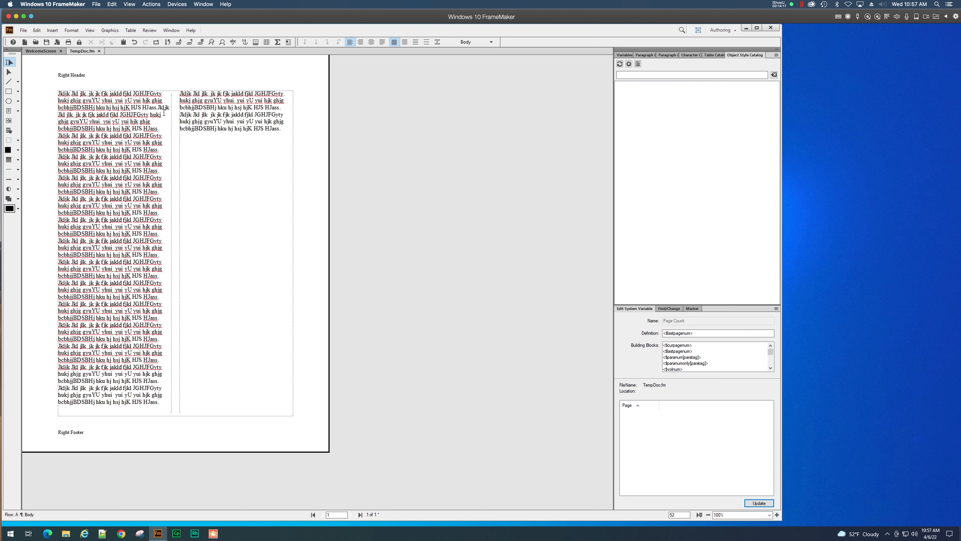
pyautogui.hotkey('ctrl', 'v')
pyautogui.hotkey('ctrl', 'v')
pyautogui.hotkey('ctrl', 'v')
pyautogui.hotkey('ctrl', 'v')
pyautogui.hotkey('ctrl', 'v')
pyautogui.hotkey('ctrl', 'v')
pyautogui.hotkey('ctrl', 'v')
pyautogui.hotkey('ctrl', 'v')
pyautogui.hotkey('ctrl', 'v')
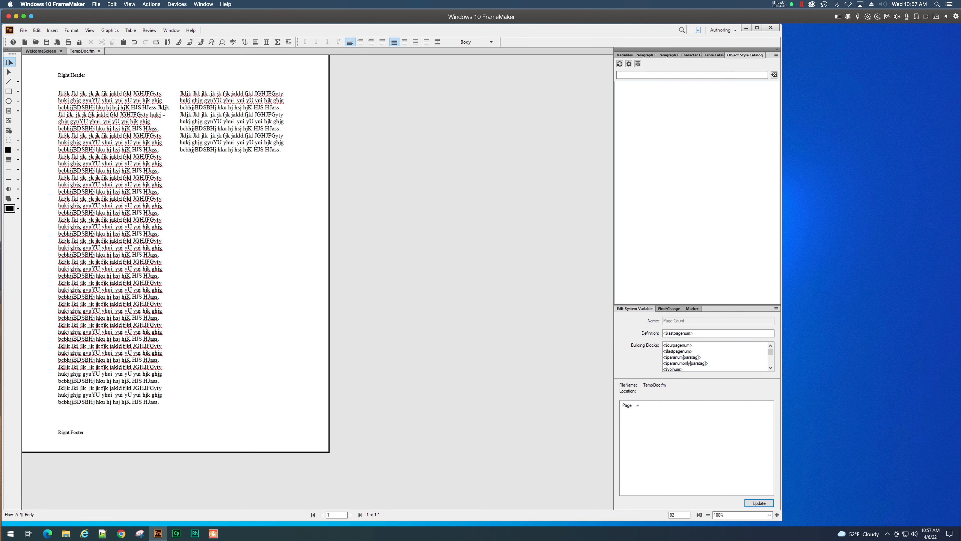
pyautogui.hotkey('ctrl', 'v')
pyautogui.hotkey('ctrl', 'v')
pyautogui.hotkey('ctrl', 'v')
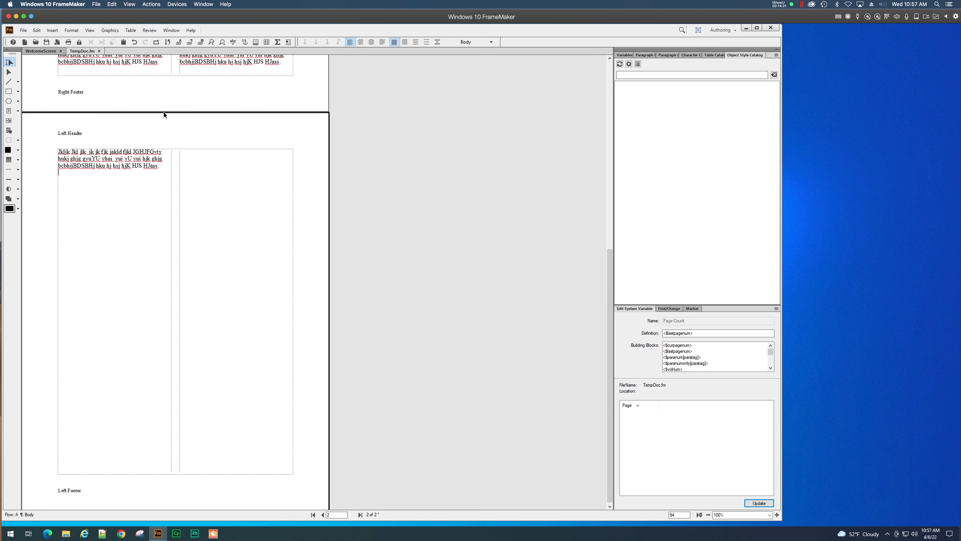
pyautogui.write('v')
pyautogui.hotkey('ctrl', 'v')
pyautogui.hotkey('ctrl', 'v')
pyautogui.hotkey('ctrl', 'v')
pyautogui.hotkey('ctrl', 'v')
pyautogui.hotkey('ctrl', 'v')
pyautogui.hotkey('ctrl', 'v')
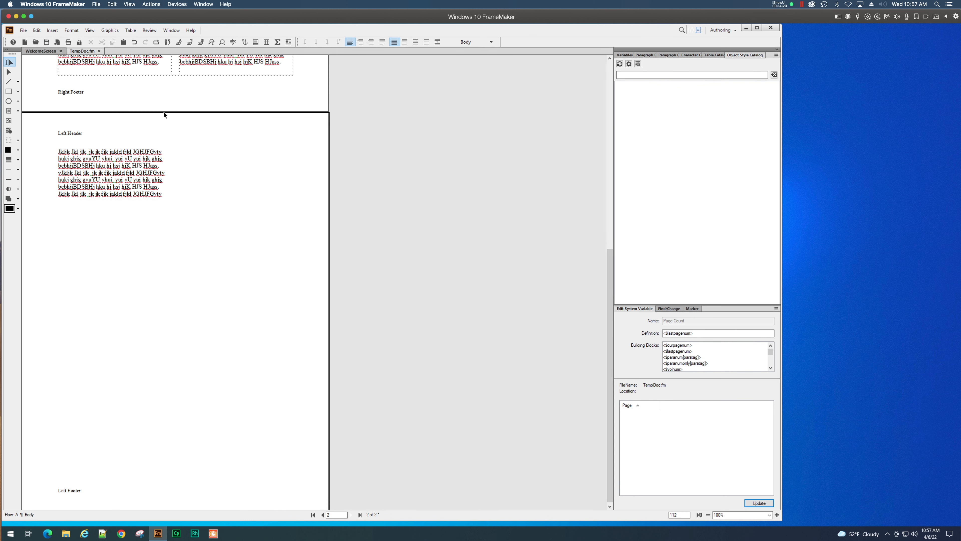
pyautogui.write('v')
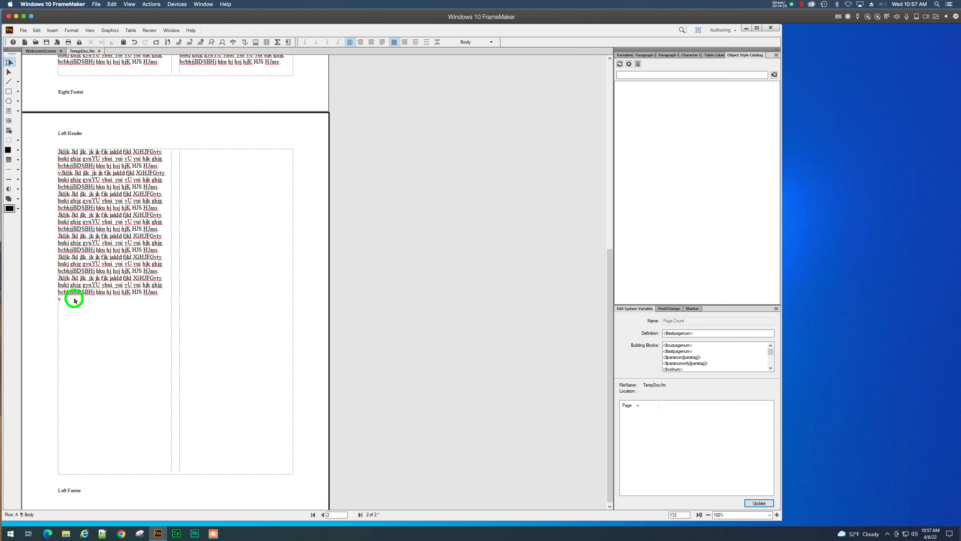
# Keep pasting the placeholder paragraph until the text fills both columns of the second page and flows onto a third page.
pyautogui.press('Return')
pyautogui.hotkey('ctrl', 'v')
pyautogui.hotkey('ctrl', 'v')
pyautogui.hotkey('ctrl', 'v')
pyautogui.hotkey('ctrl', 'v')
pyautogui.hotkey('ctrl', 'v')
pyautogui.hotkey('ctrl', 'v')
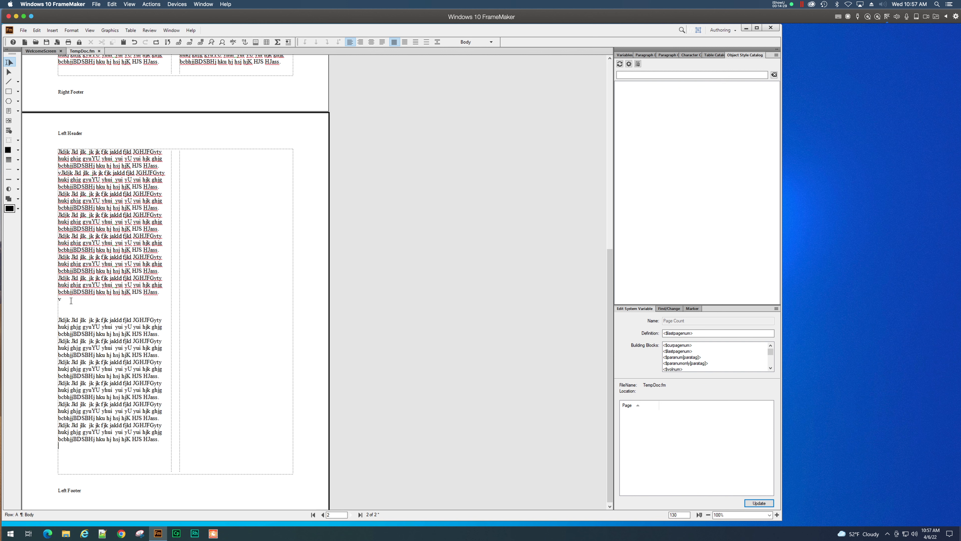
pyautogui.hotkey('ctrl', 'v')
pyautogui.hotkey('ctrl', 'v')
pyautogui.hotkey('ctrl', 'v')
pyautogui.hotkey('ctrl', 'v')
pyautogui.hotkey('ctrl', 'v')
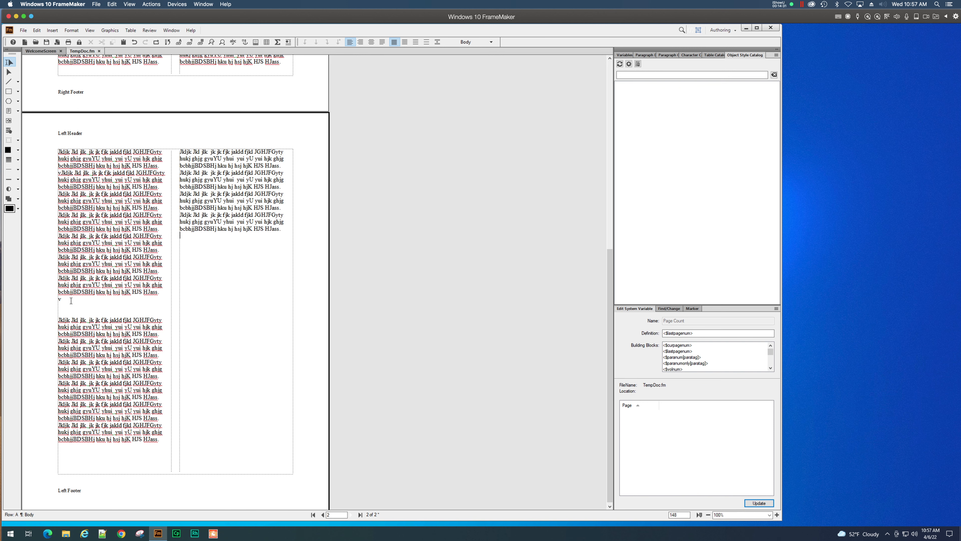
pyautogui.hotkey('ctrl', 'v')
pyautogui.hotkey('ctrl', 'v')
pyautogui.hotkey('ctrl', 'v')
pyautogui.hotkey('ctrl', 'v')
pyautogui.hotkey('ctrl', 'v')
pyautogui.hotkey('ctrl', 'v')
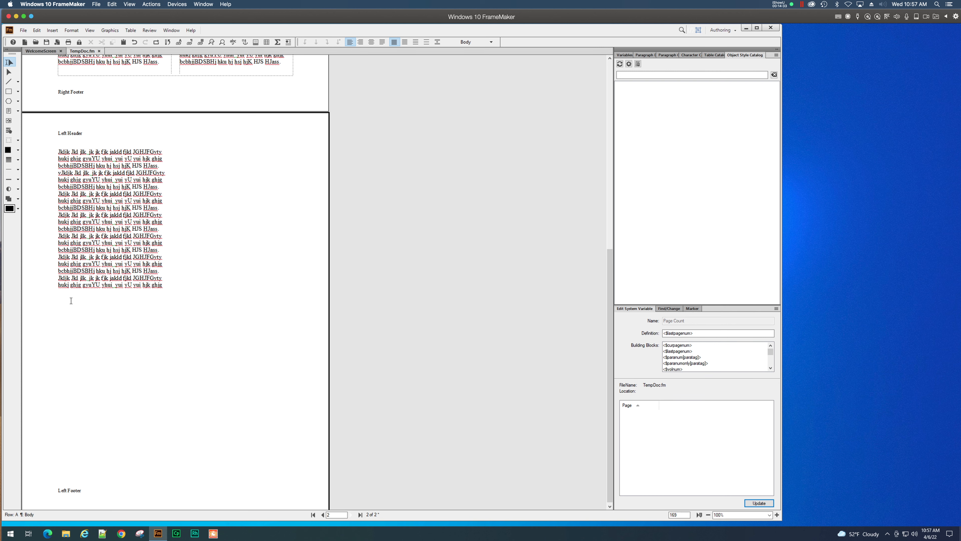
pyautogui.hotkey('ctrl', 'v')
pyautogui.hotkey('ctrl', 'v')
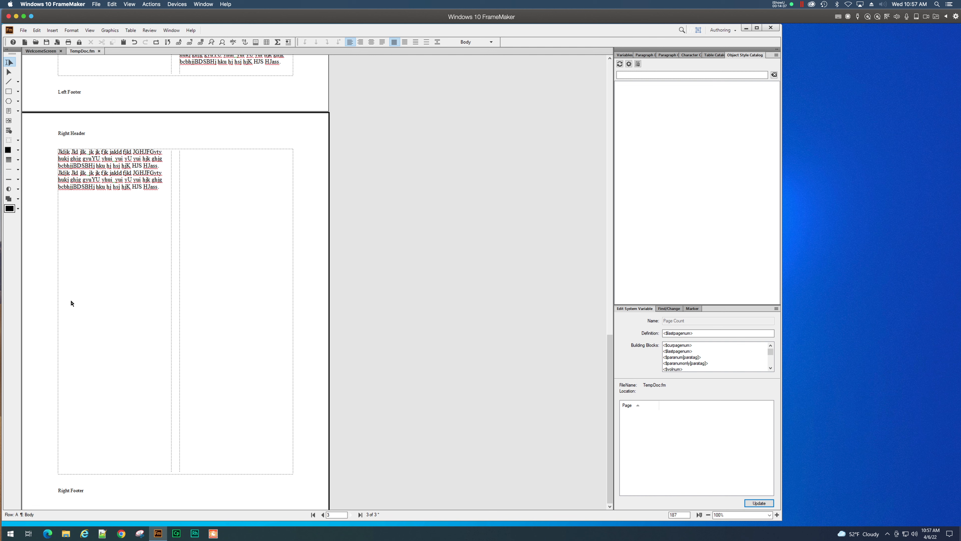
pyautogui.scroll(10, 71, 303)
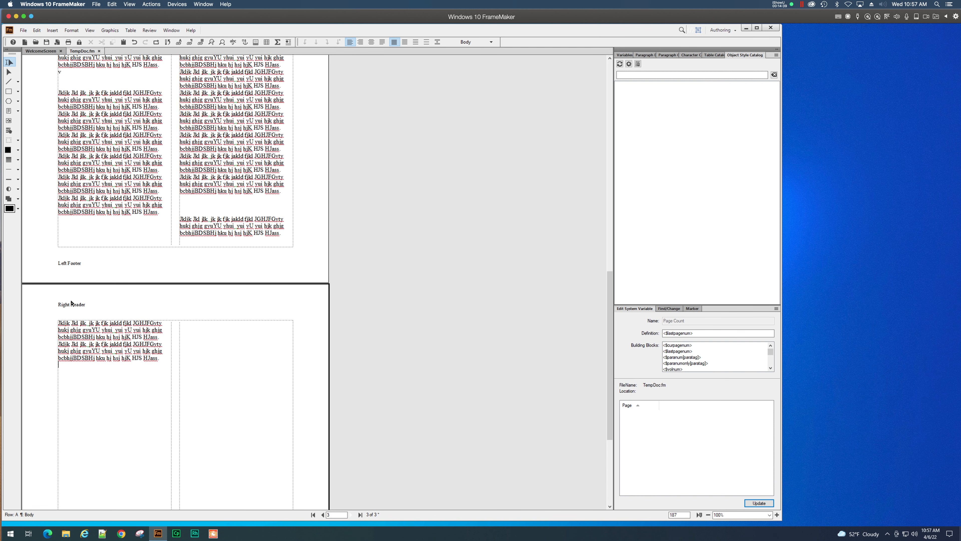
pyautogui.scroll(9, 70, 303)
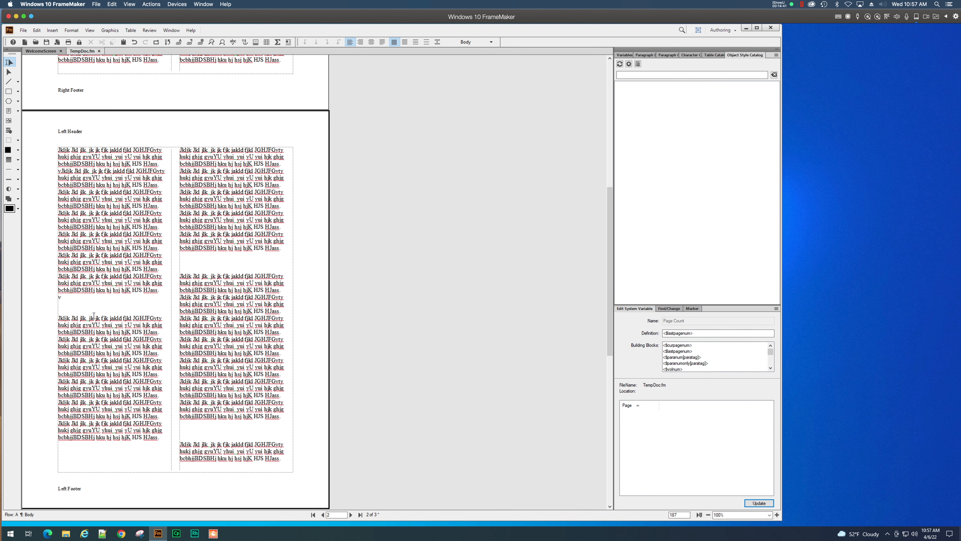
pyautogui.scroll(9, 93, 315)
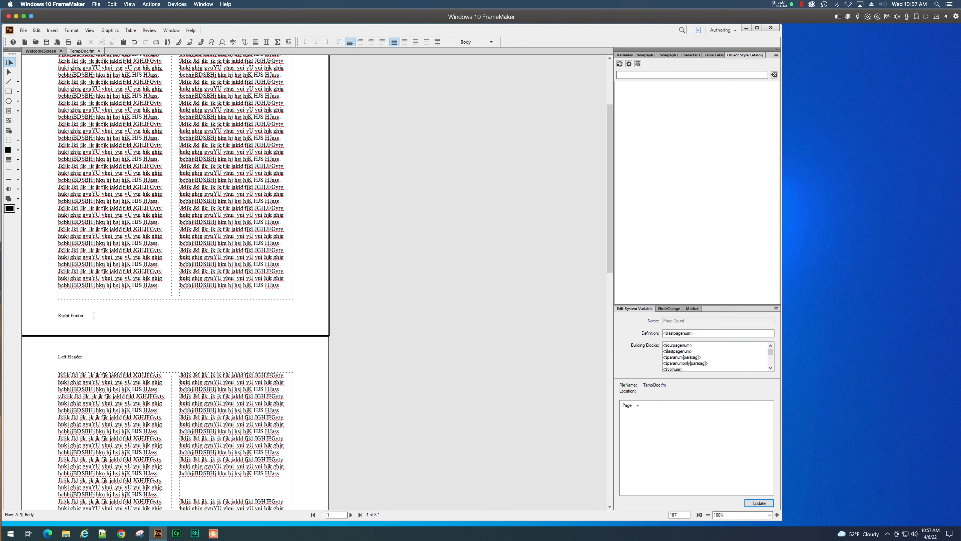
pyautogui.scroll(3, 94, 315)
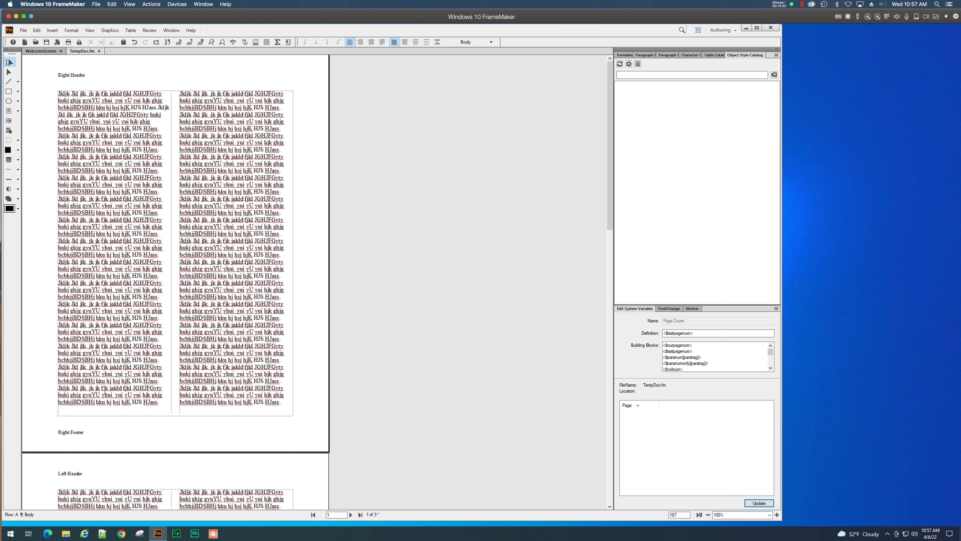
# Return to the master pages and add a custom master page named "First" with an empty initial layout.
pyautogui.click(89, 30)
pyautogui.click(98, 210)
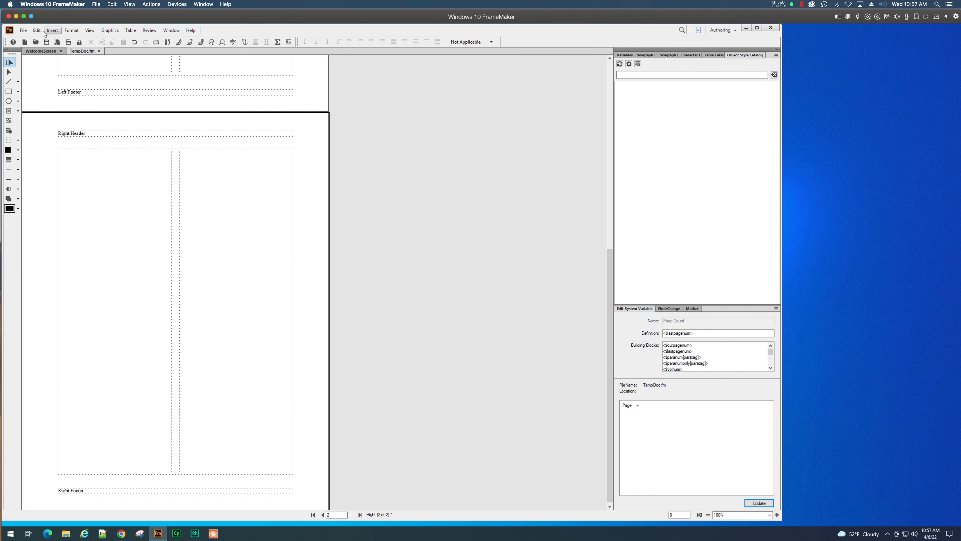
pyautogui.click(52, 30)
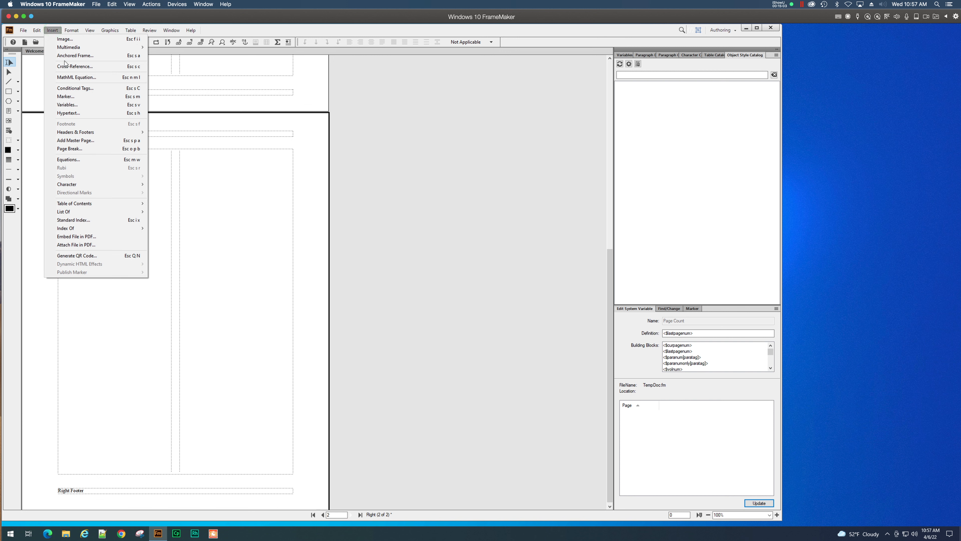
pyautogui.click(78, 141)
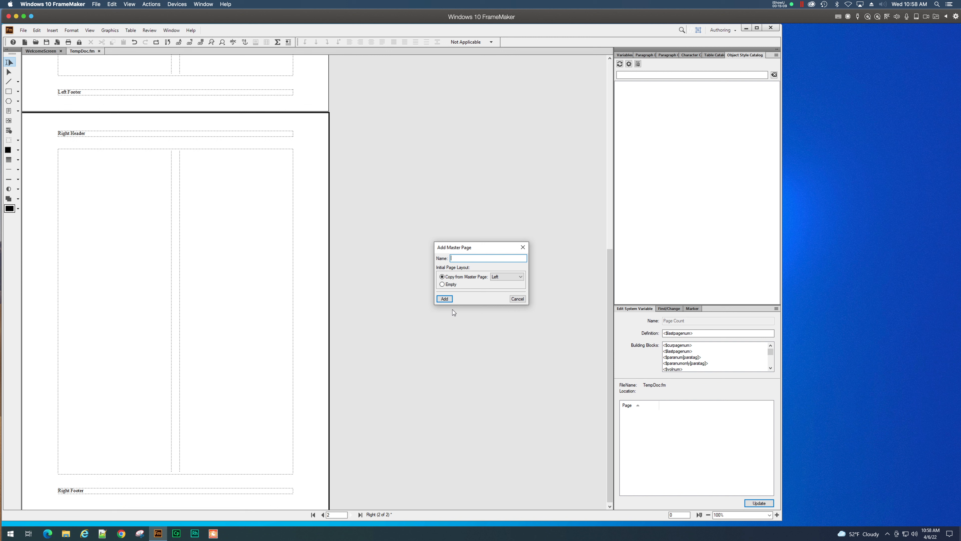
pyautogui.write('First')
pyautogui.click(450, 285)
pyautogui.click(445, 299)
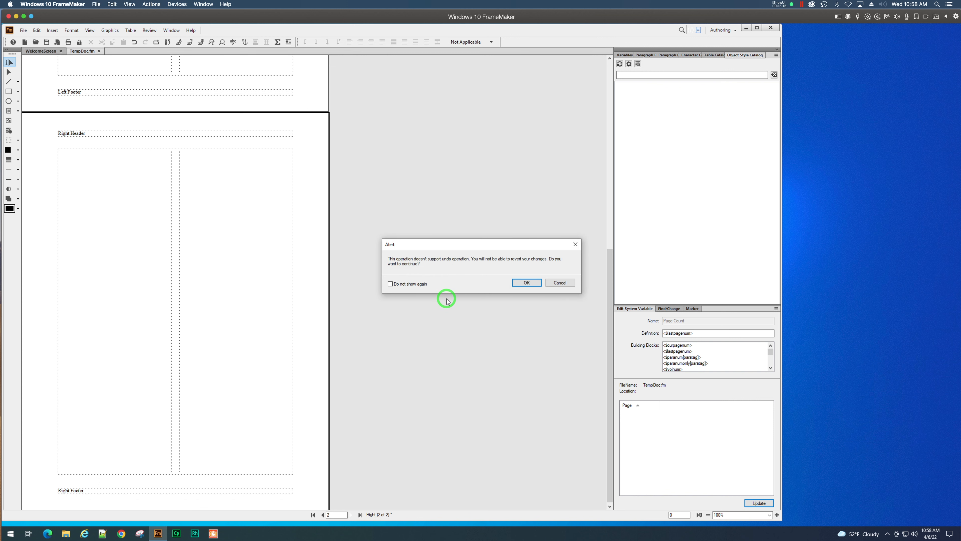
pyautogui.click(528, 282)
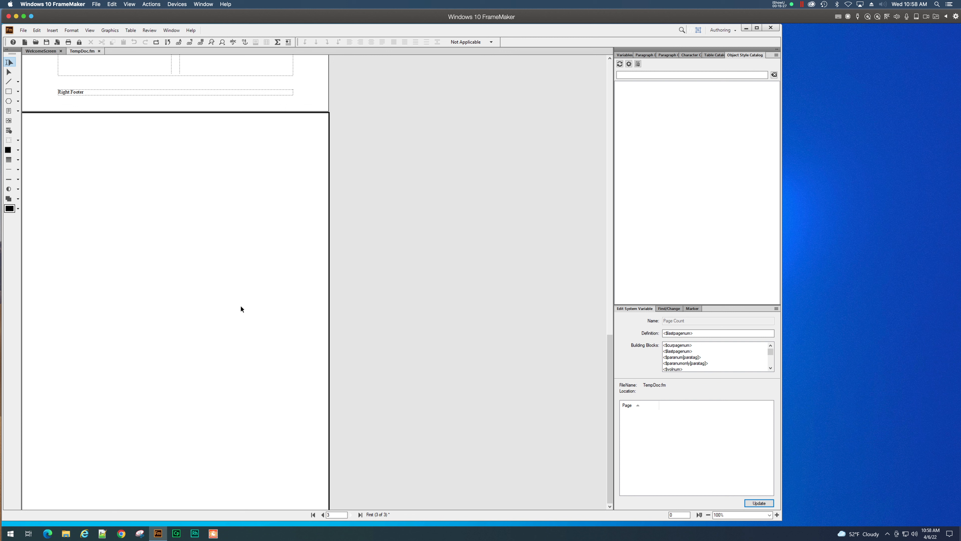
# Draw a wide text frame across the upper part of the First master page as single-column background text.
pyautogui.click(9, 110)
pyautogui.moveTo(31, 130); pyautogui.dragTo(308, 193)
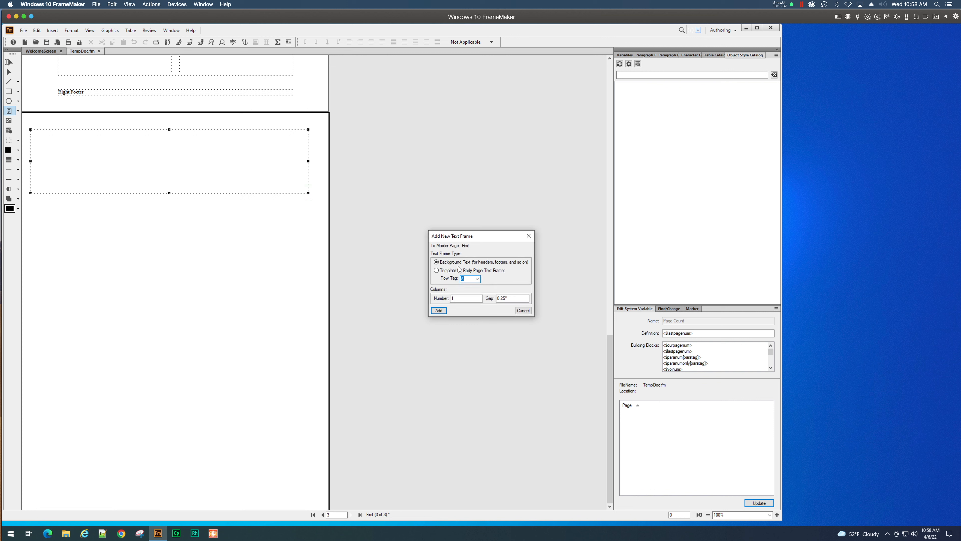
pyautogui.moveTo(500, 237); pyautogui.dragTo(479, 158)
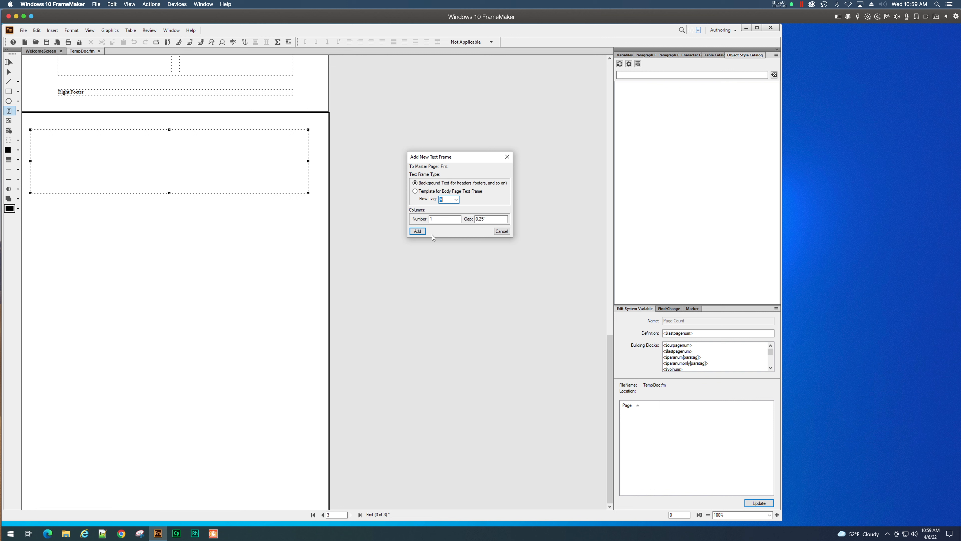
pyautogui.click(422, 231)
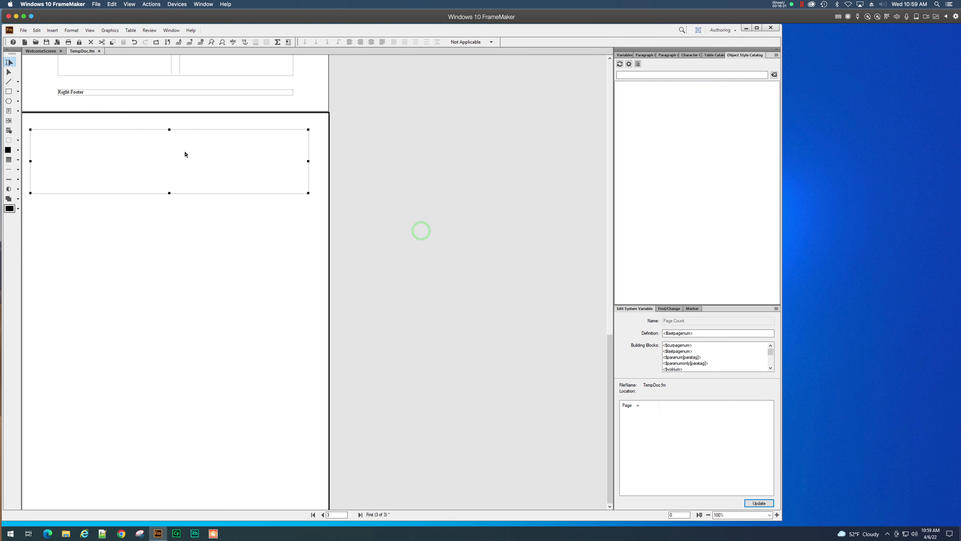
# Enter "This is background text which will appear on the page" in the new frame on the First master page.
pyautogui.click(188, 157)
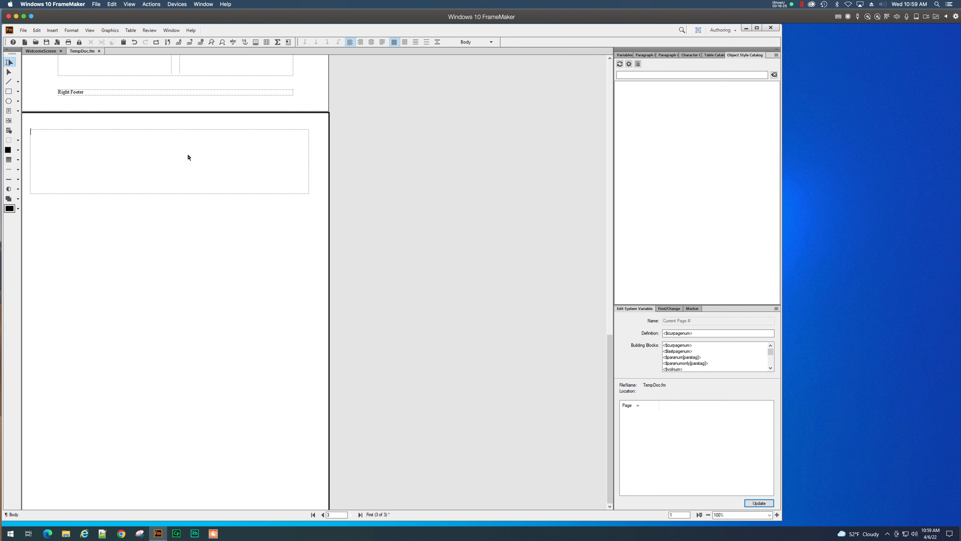
pyautogui.write('This is background text which will appear')
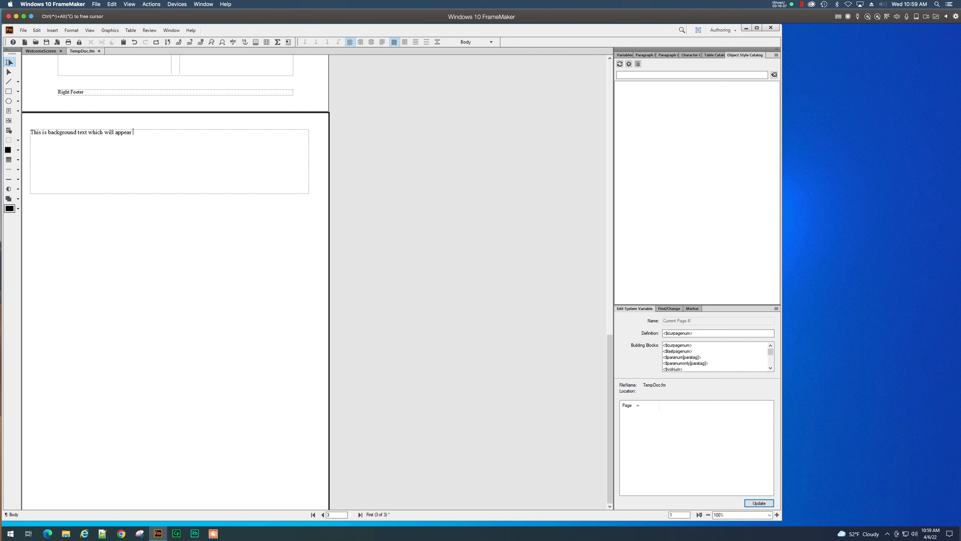
pyautogui.write(' on the page')
# Format the background text line with the Heading1 paragraph style and an 18 pt font size.
pyautogui.moveTo(30, 132); pyautogui.dragTo(174, 133)
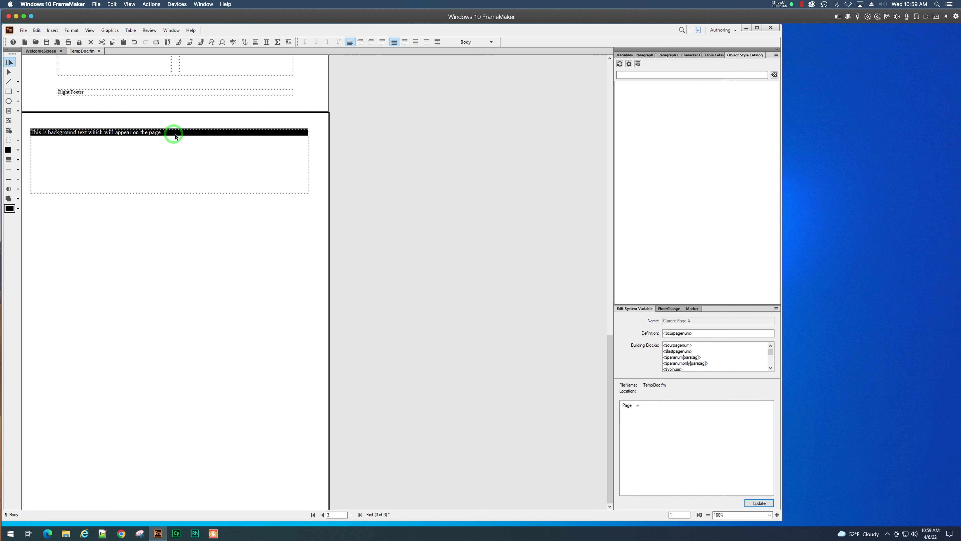
pyautogui.click(645, 55)
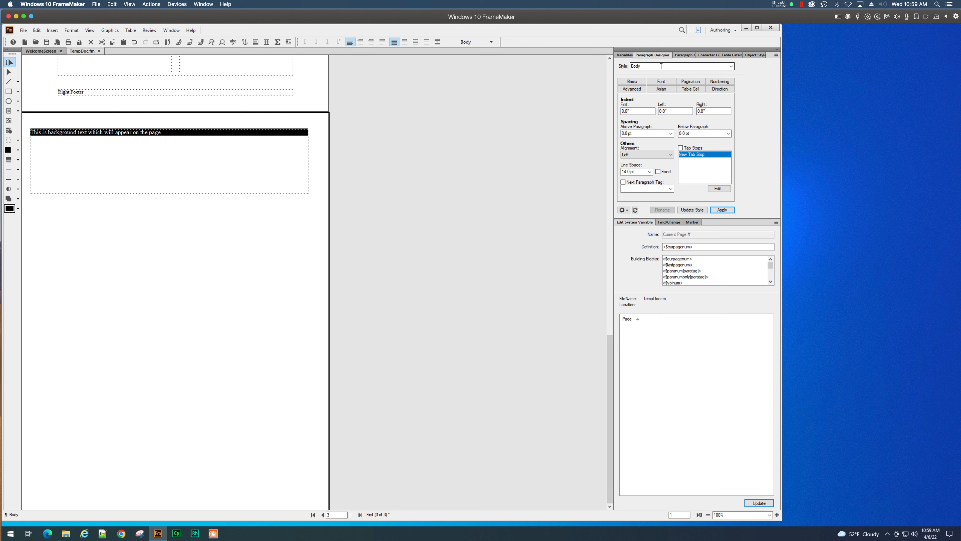
pyautogui.click(731, 67)
pyautogui.click(655, 99)
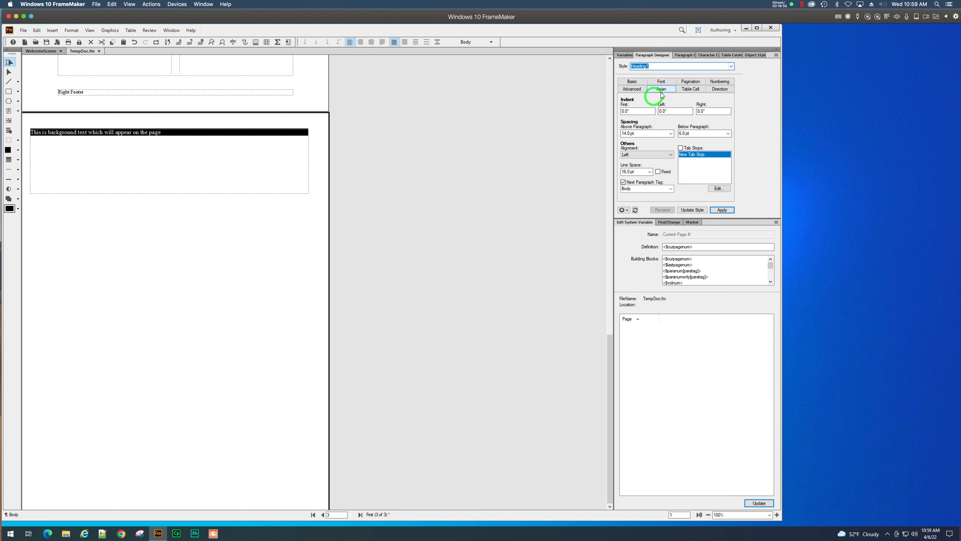
pyautogui.click(635, 83)
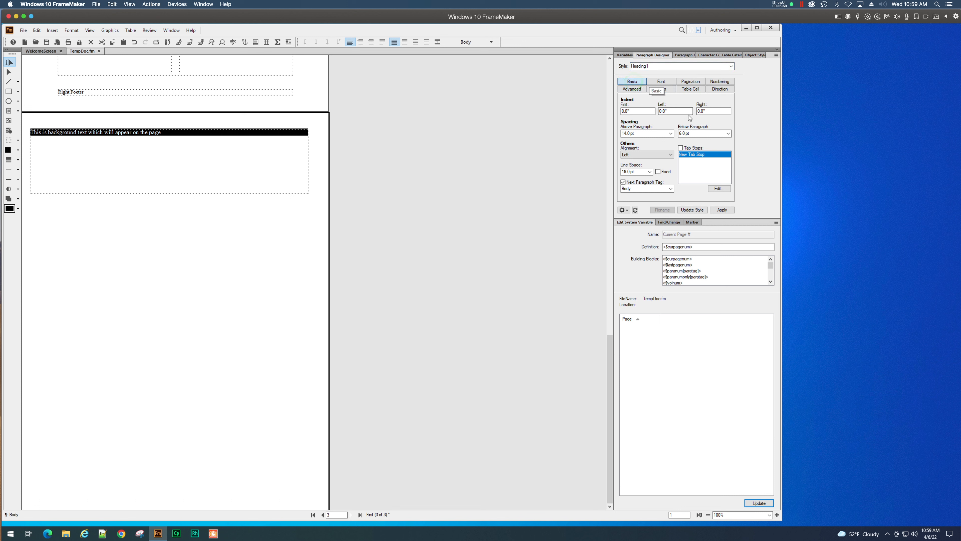
pyautogui.click(661, 82)
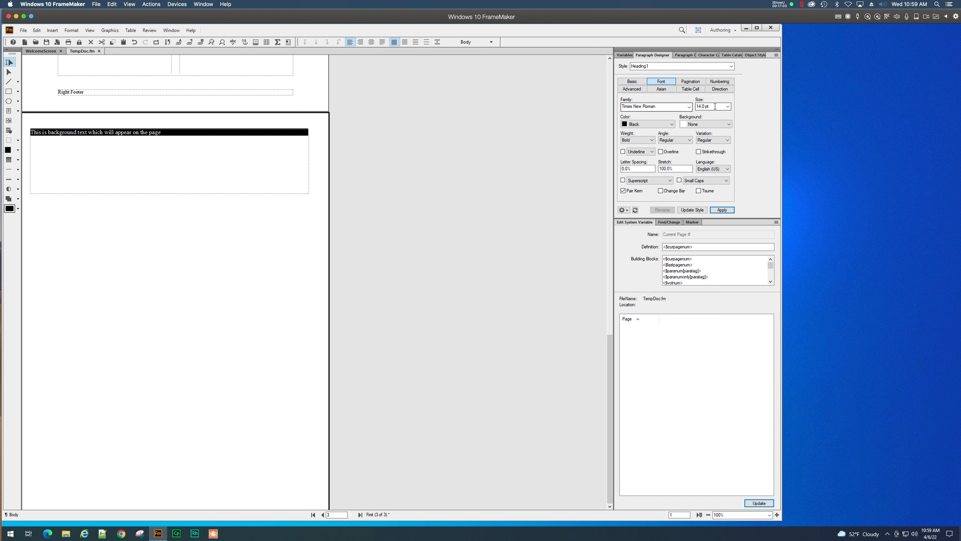
pyautogui.click(729, 107)
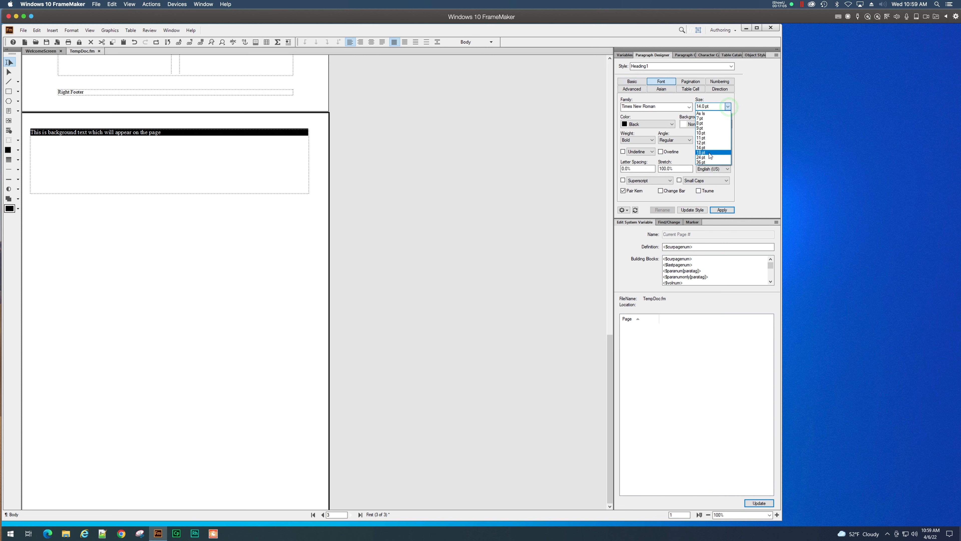
pyautogui.click(709, 151)
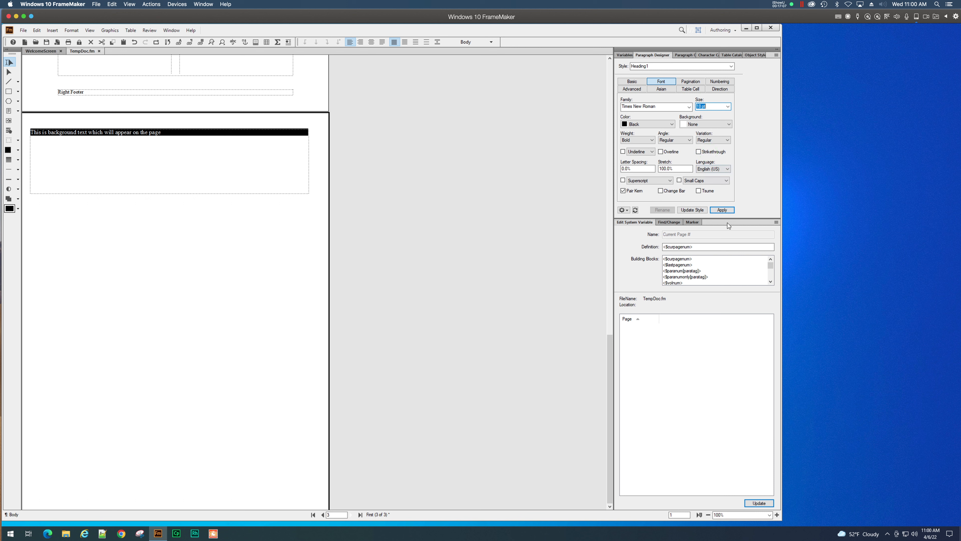
pyautogui.click(722, 210)
pyautogui.click(183, 169)
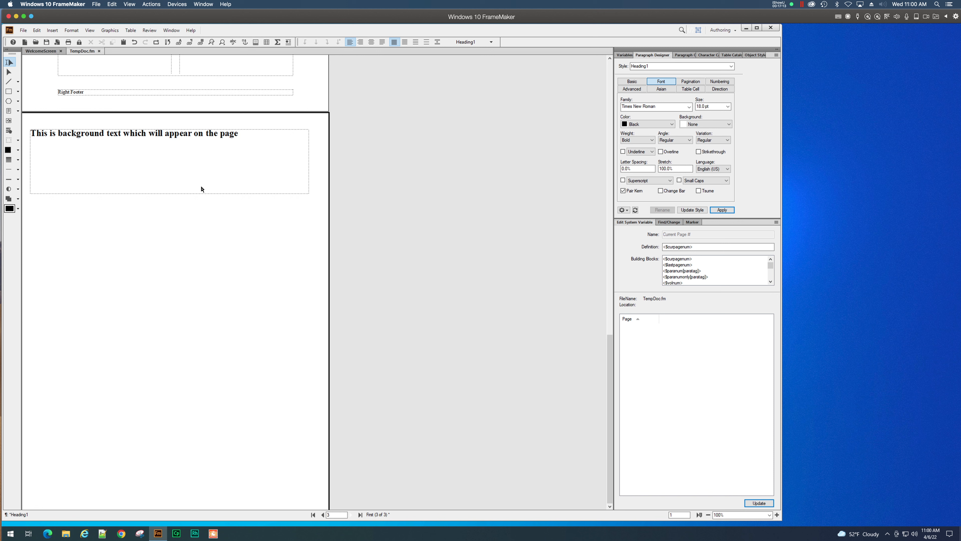
# Look back over the Right and Left master pages and switch to the body pages.
pyautogui.scroll(3, 201, 188)
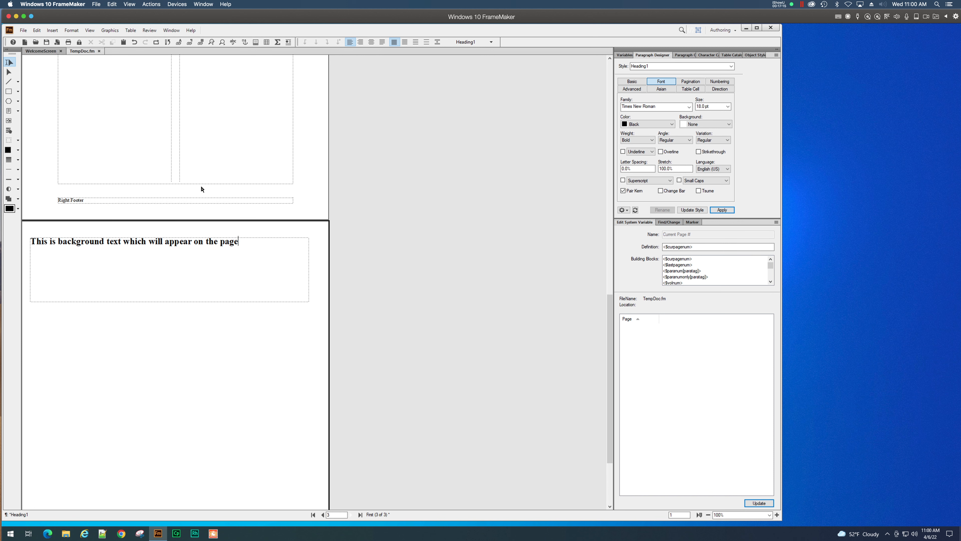
pyautogui.scroll(6, 202, 188)
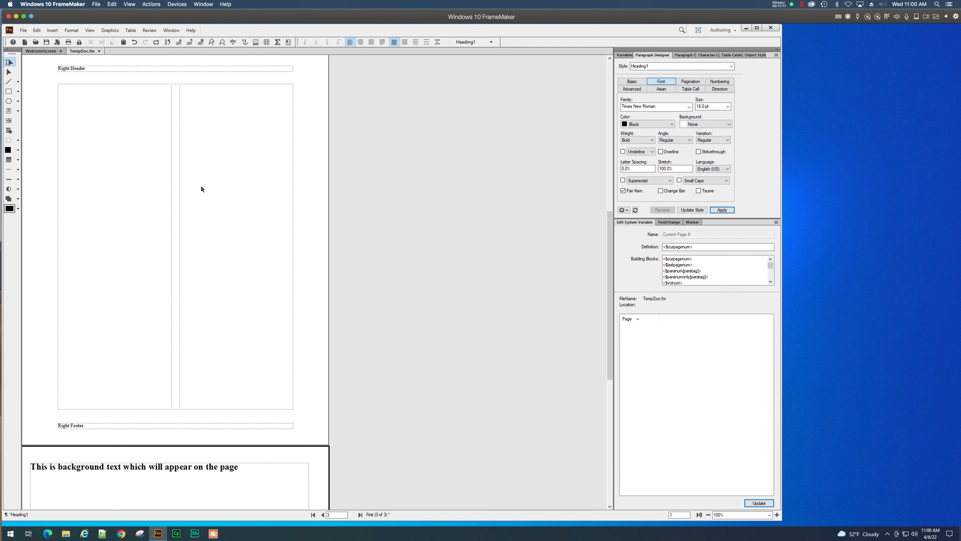
pyautogui.scroll(9, 201, 189)
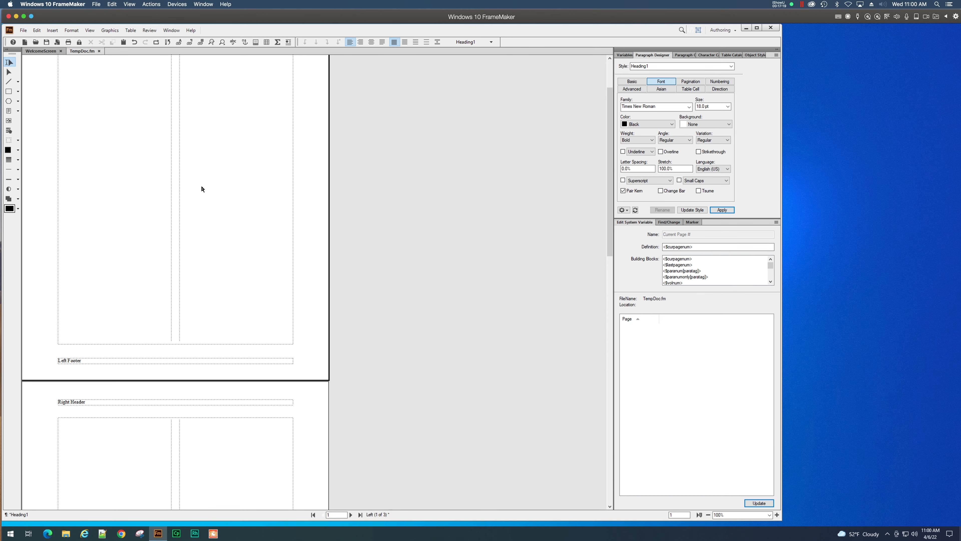
pyautogui.scroll(2, 201, 189)
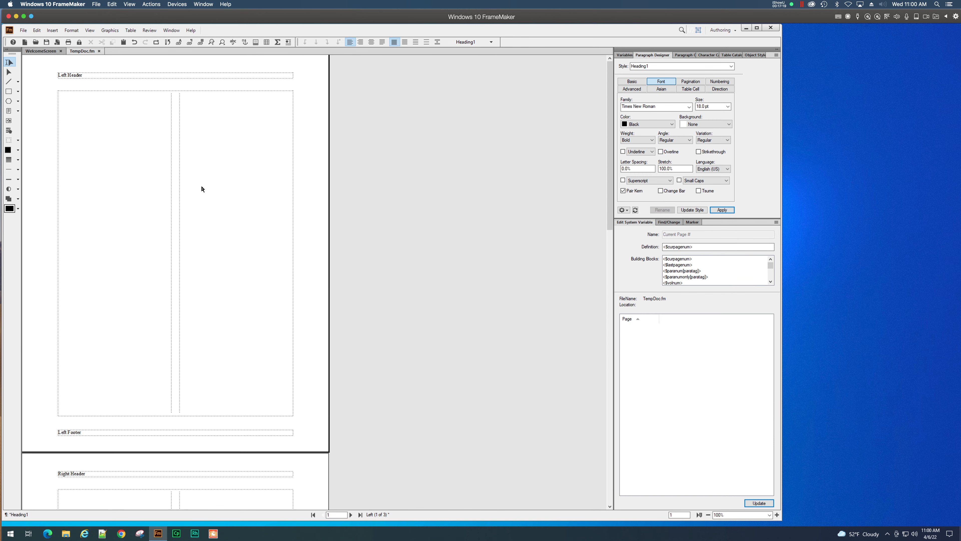
pyautogui.click(86, 31)
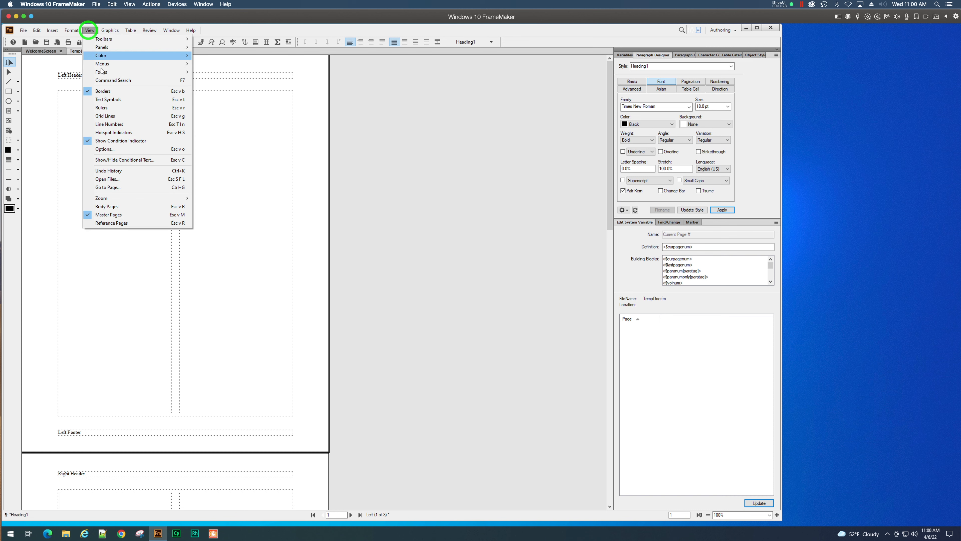
pyautogui.click(127, 205)
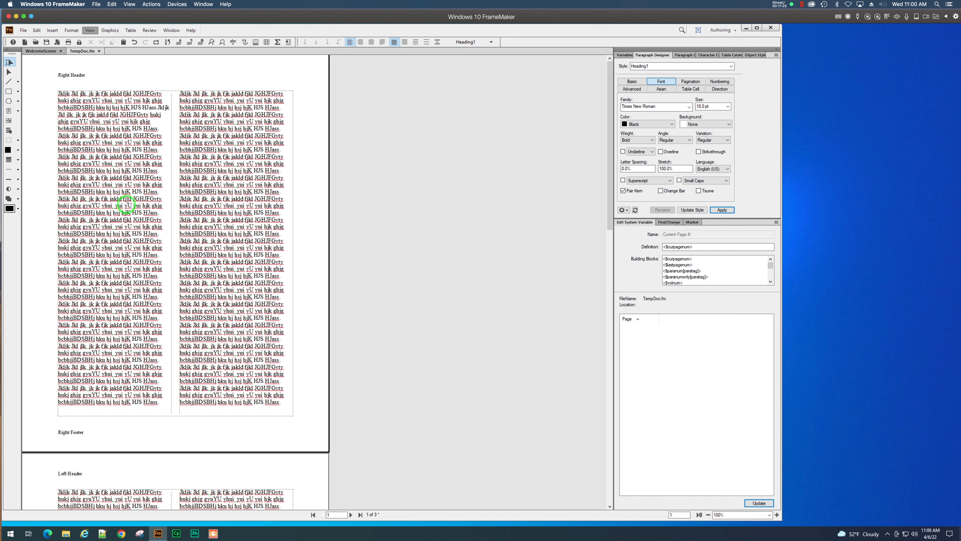
# Apply the custom First master page to the current page, page 1, and save the document.
pyautogui.scroll(3, 175, 282)
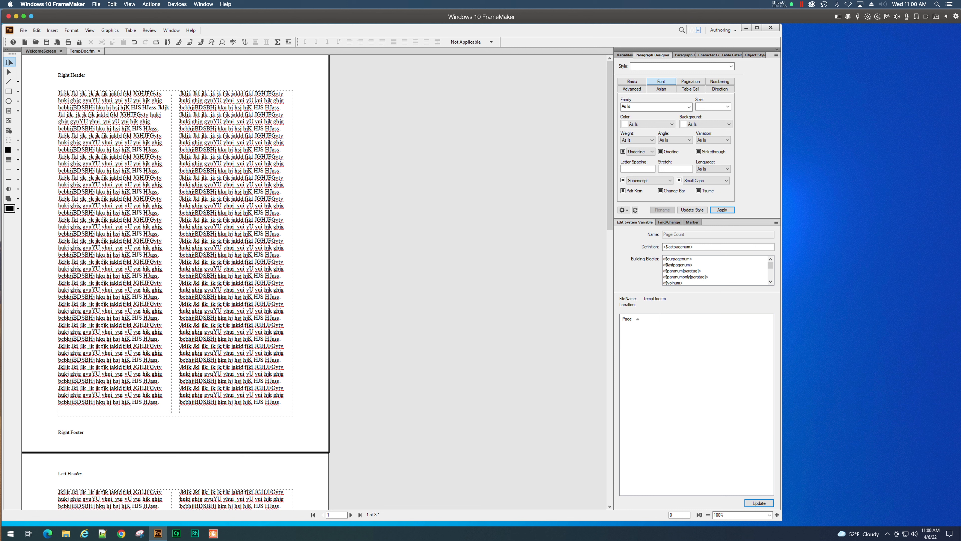
pyautogui.click(75, 31)
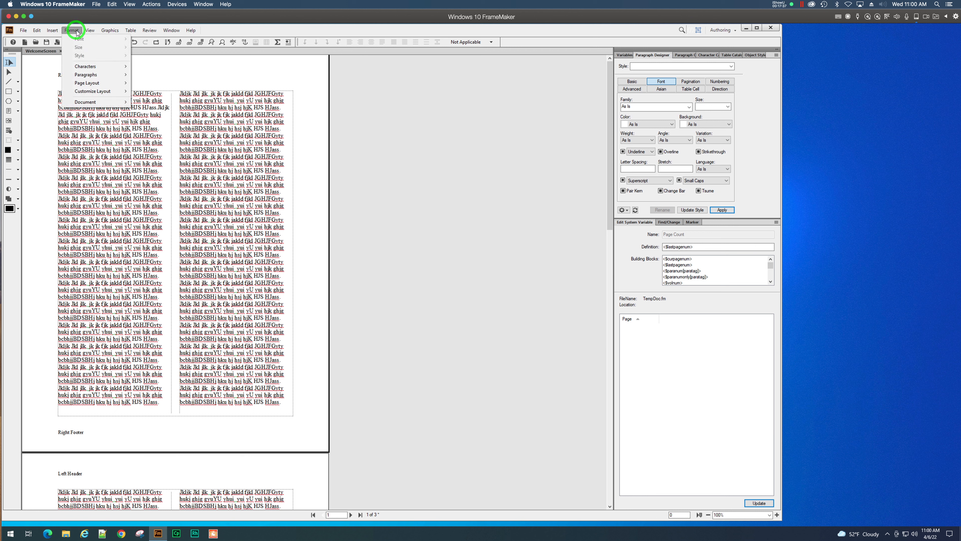
pyautogui.moveTo(82, 84)
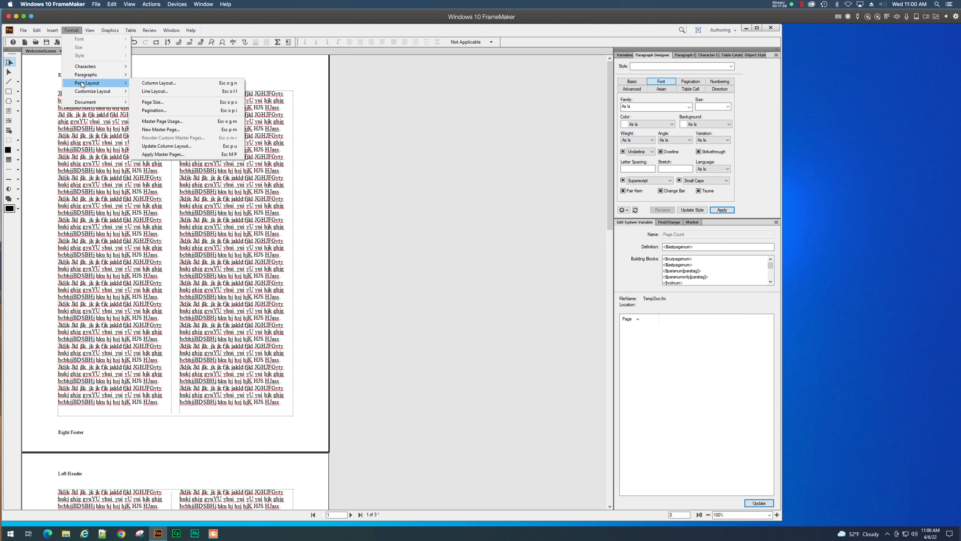
pyautogui.click(179, 121)
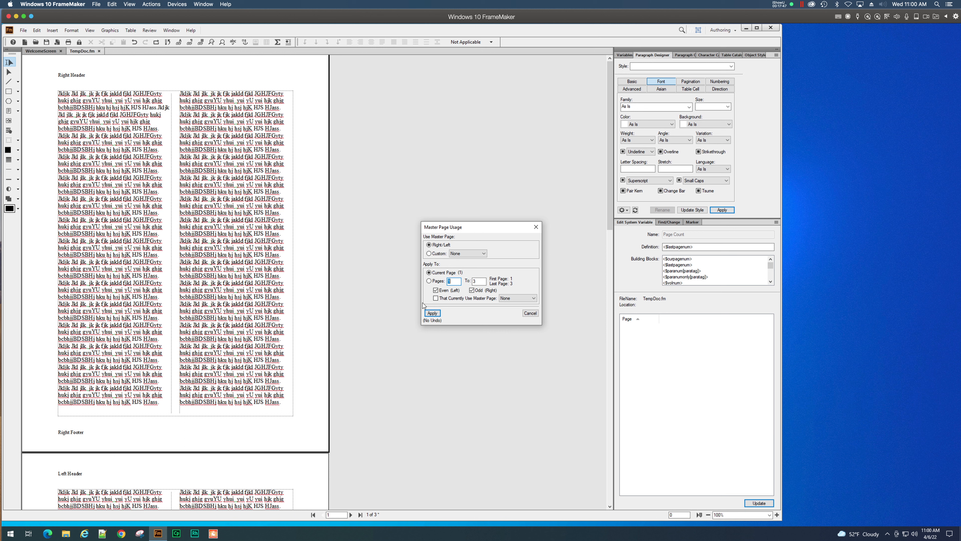
pyautogui.click(478, 254)
pyautogui.click(432, 254)
pyautogui.click(429, 253)
pyautogui.click(484, 253)
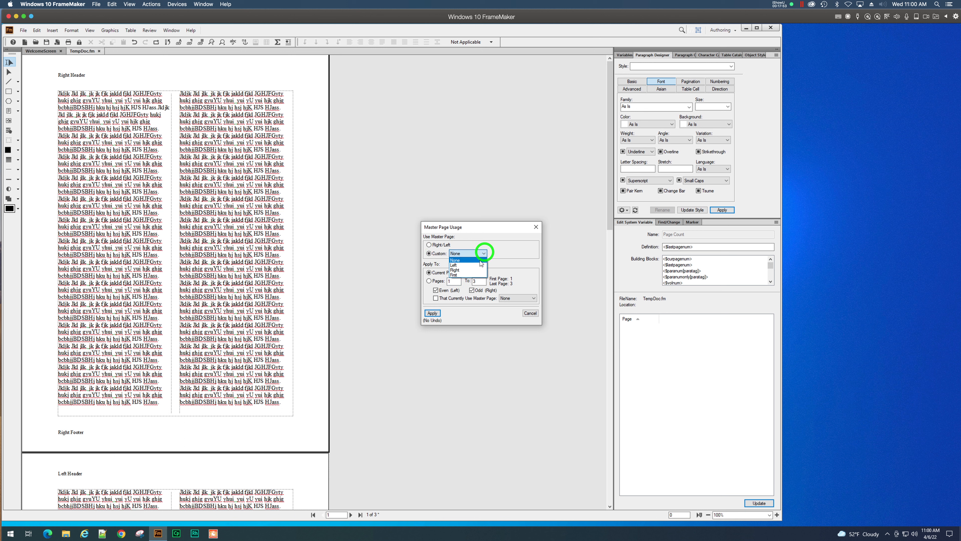
pyautogui.click(471, 273)
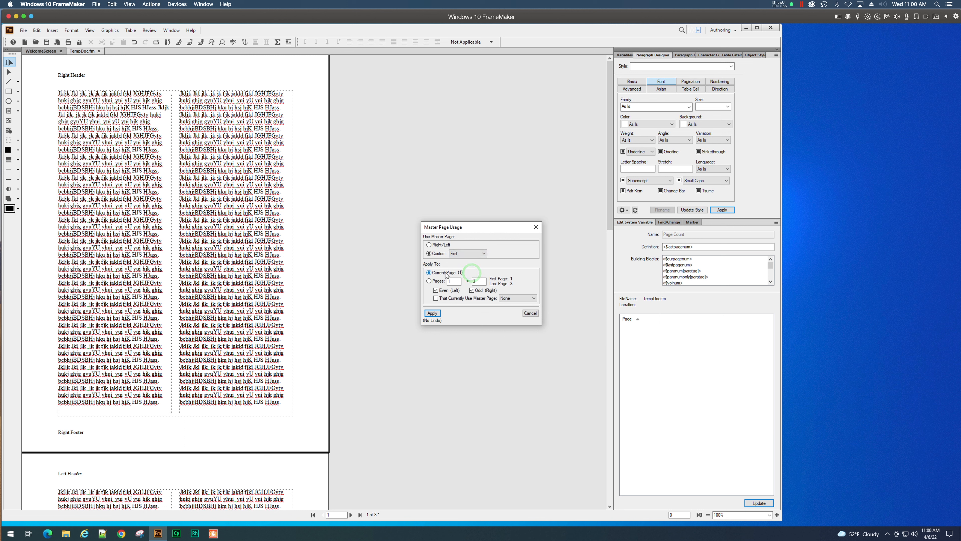
pyautogui.click(432, 313)
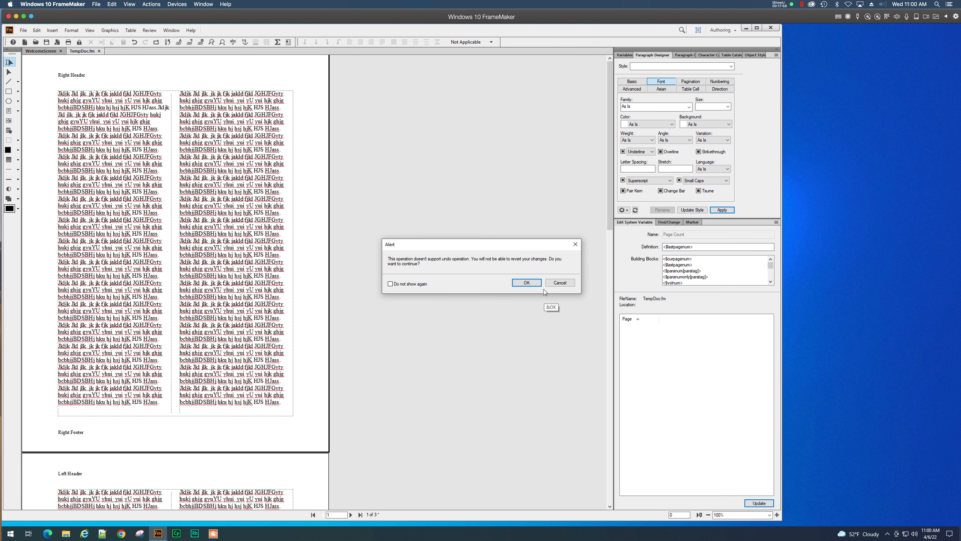
pyautogui.click(527, 283)
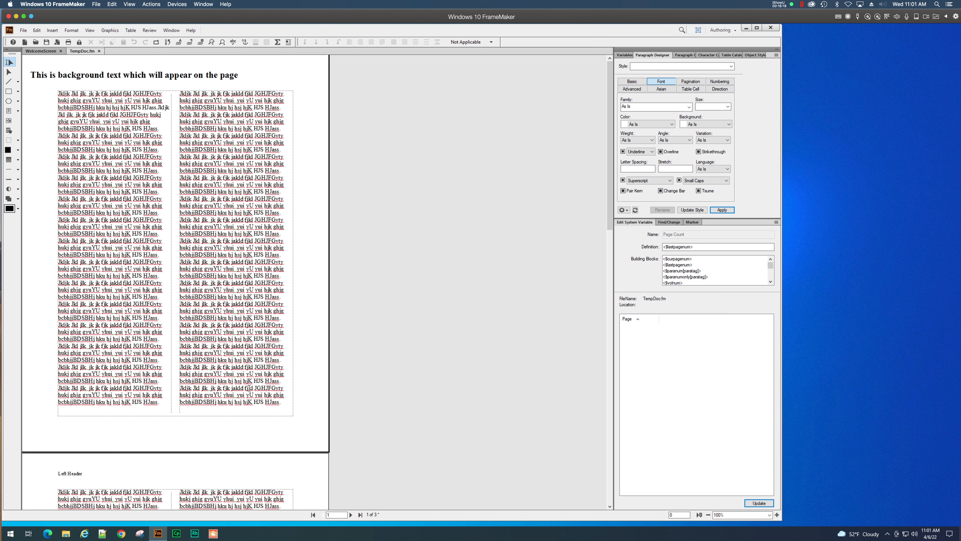
pyautogui.hotkey('ctrl', 's')
# Shrink the body text frame on page 1 by lowering its upper edge to about mid-page, keeping both columns.
pyautogui.click(8, 72)
pyautogui.click(62, 99)
pyautogui.moveTo(176, 90); pyautogui.dragTo(170, 280)
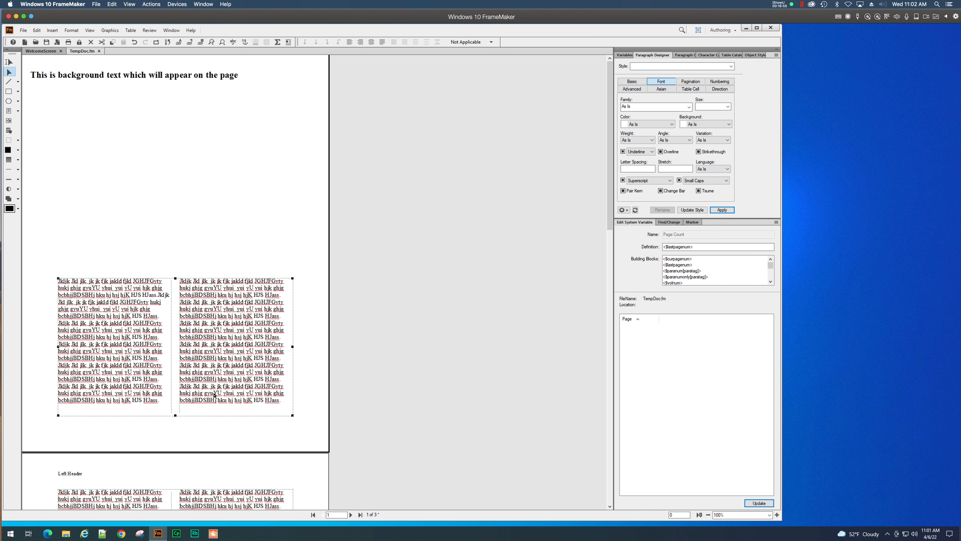
# Insert the marker text "*** 12345***" with surrounding spaces into the first line of the left column on page 2.
pyautogui.scroll(-2, 216, 411)
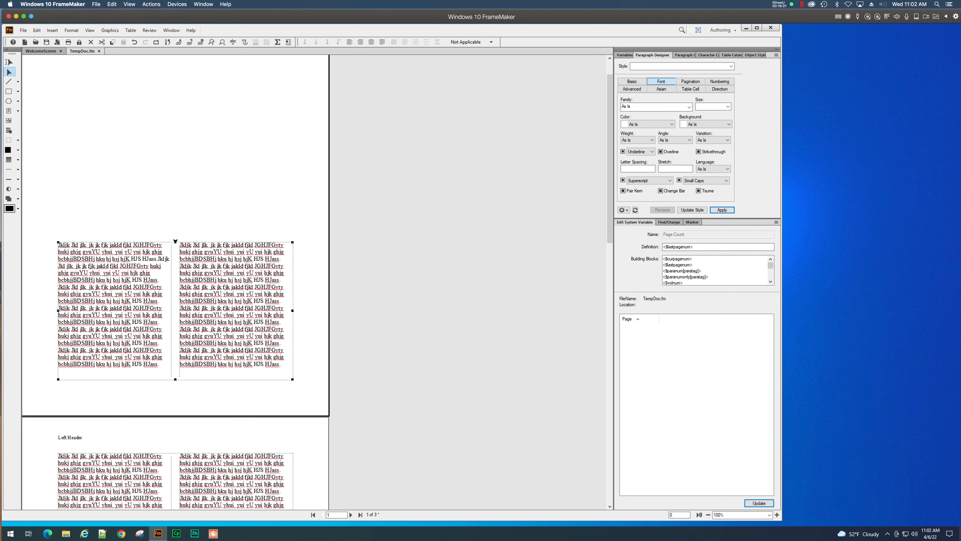
pyautogui.click(111, 457)
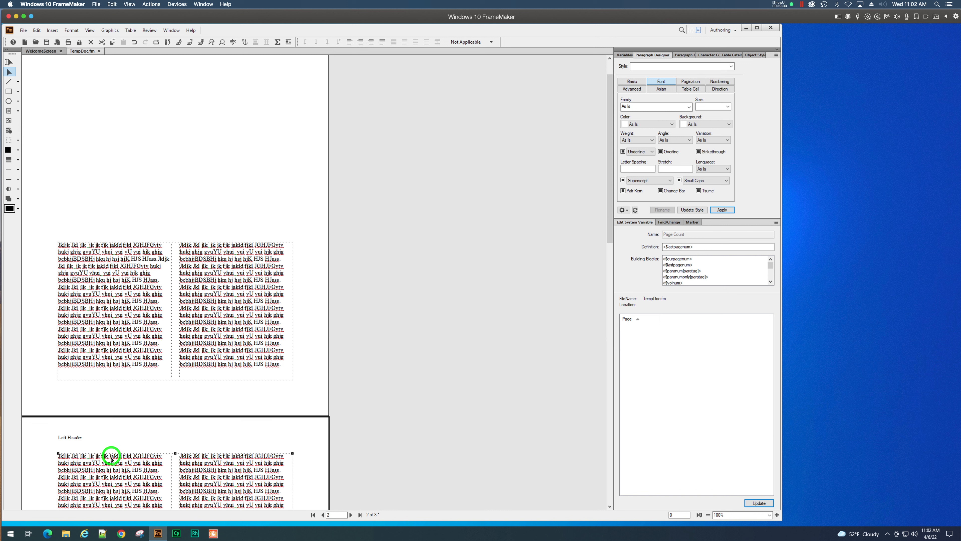
pyautogui.click(9, 62)
pyautogui.click(20, 308)
pyautogui.click(102, 458)
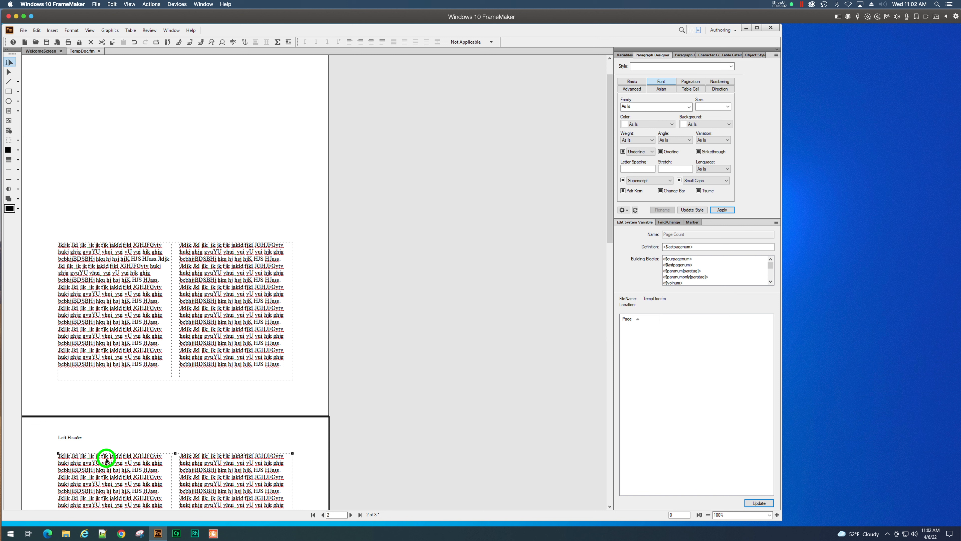
pyautogui.click(102, 458)
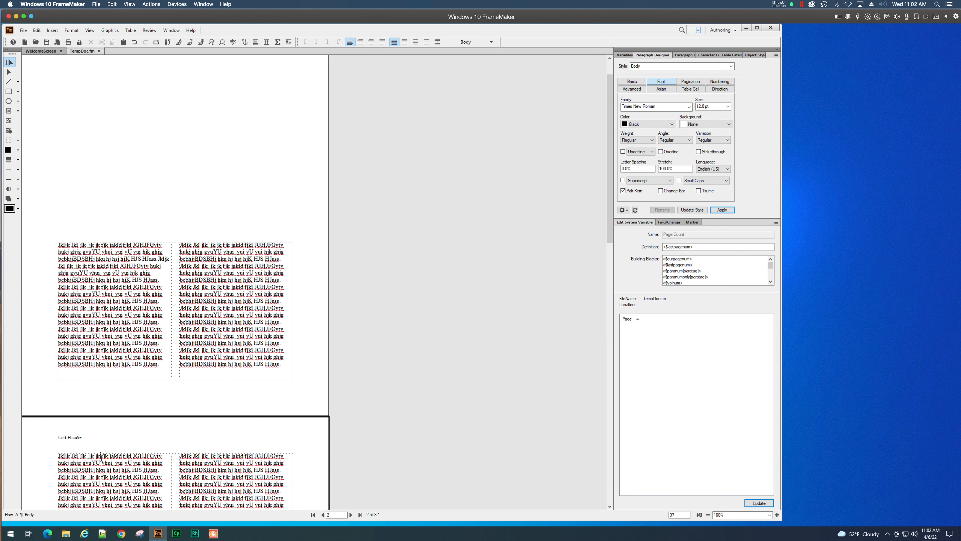
pyautogui.write('*** b')
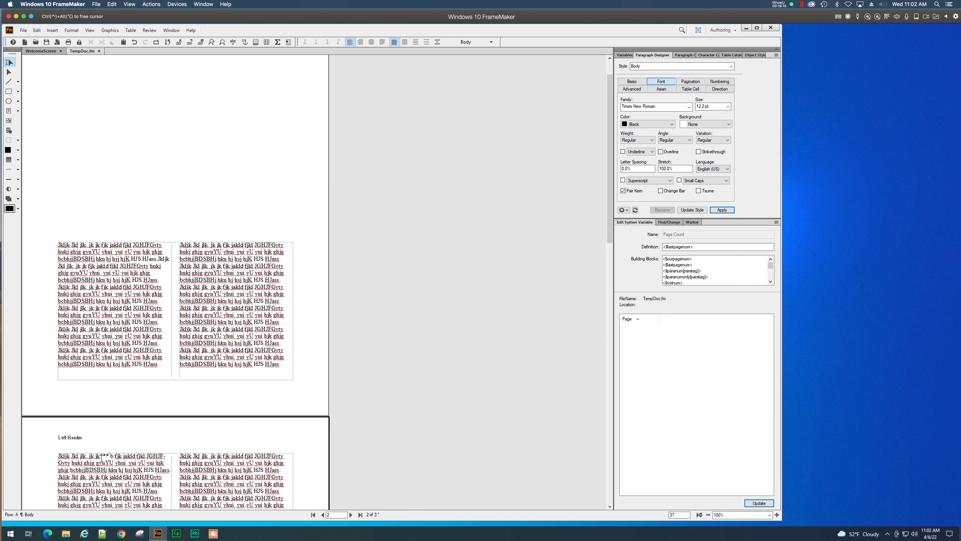
pyautogui.press('BackSpace')
pyautogui.write('12345')
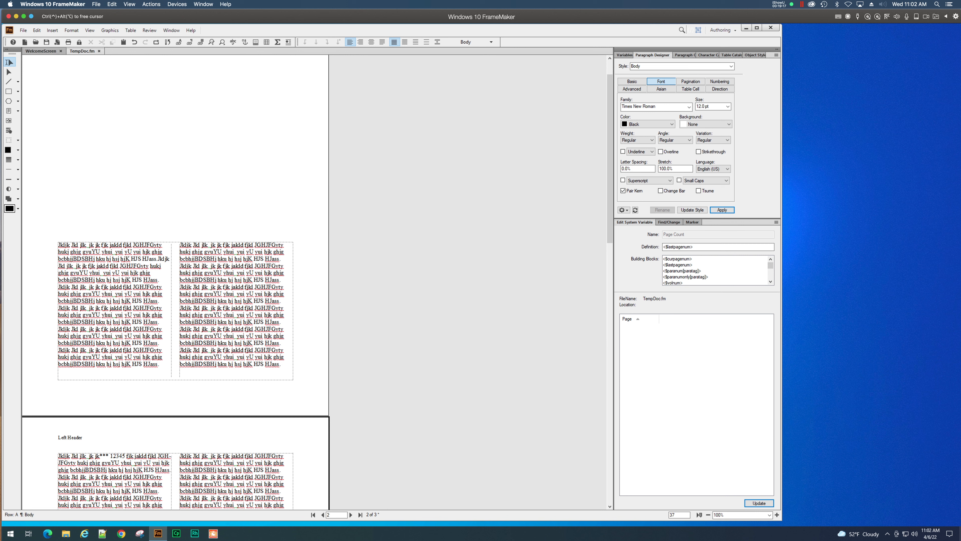
pyautogui.write('****')
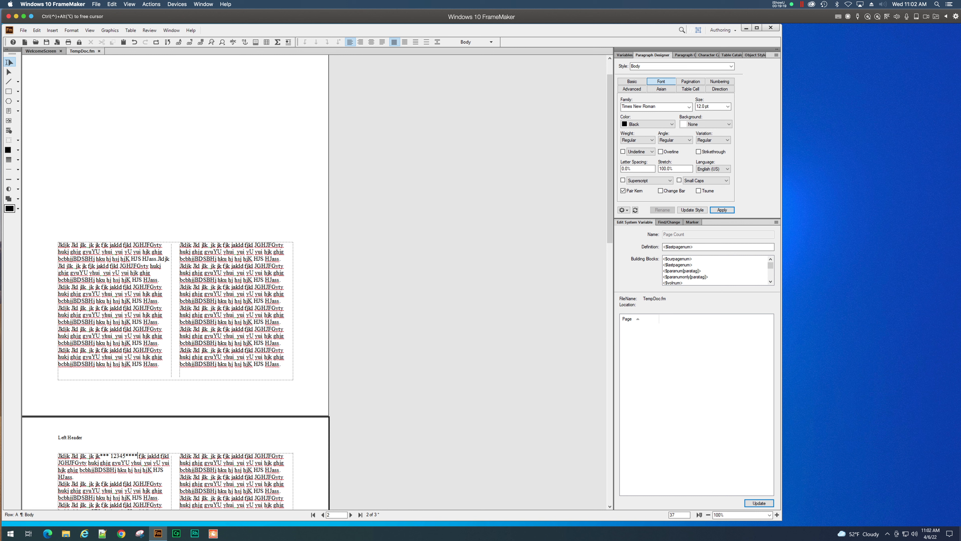
pyautogui.press('BackSpace')
pyautogui.click(101, 456)
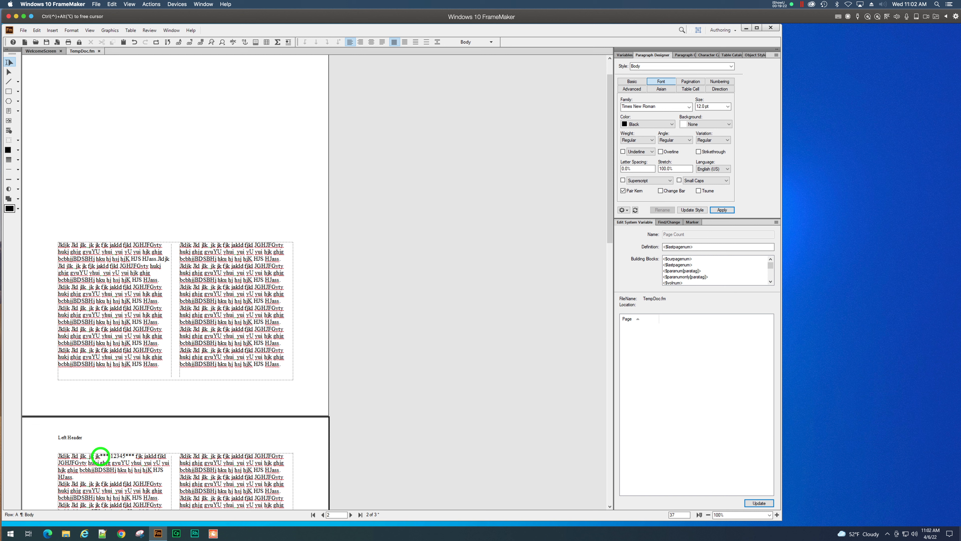
pyautogui.click(136, 457)
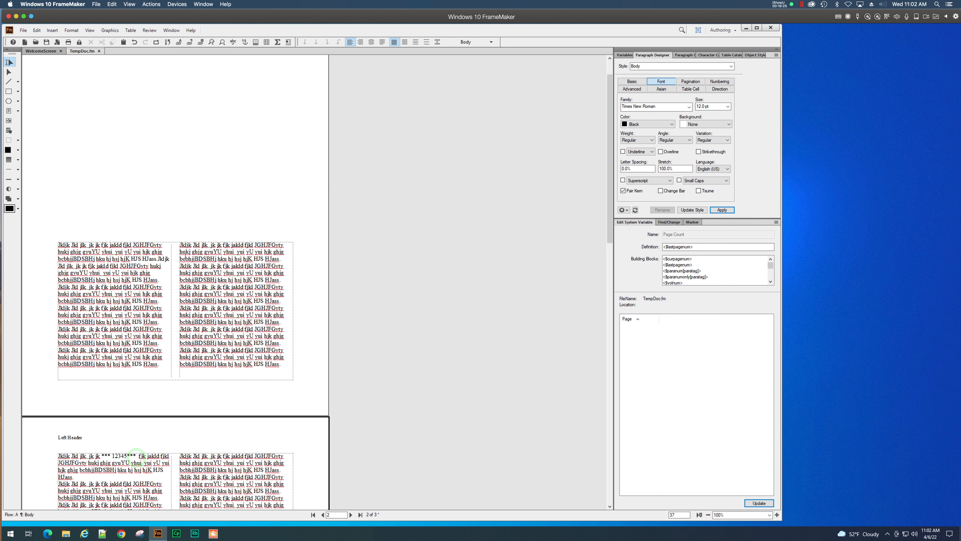
# Enlarge the text frame on page 1 by raising its upper edge so more text flows back onto the page.
pyautogui.click(9, 71)
pyautogui.click(167, 242)
pyautogui.moveTo(173, 240); pyautogui.dragTo(180, 137)
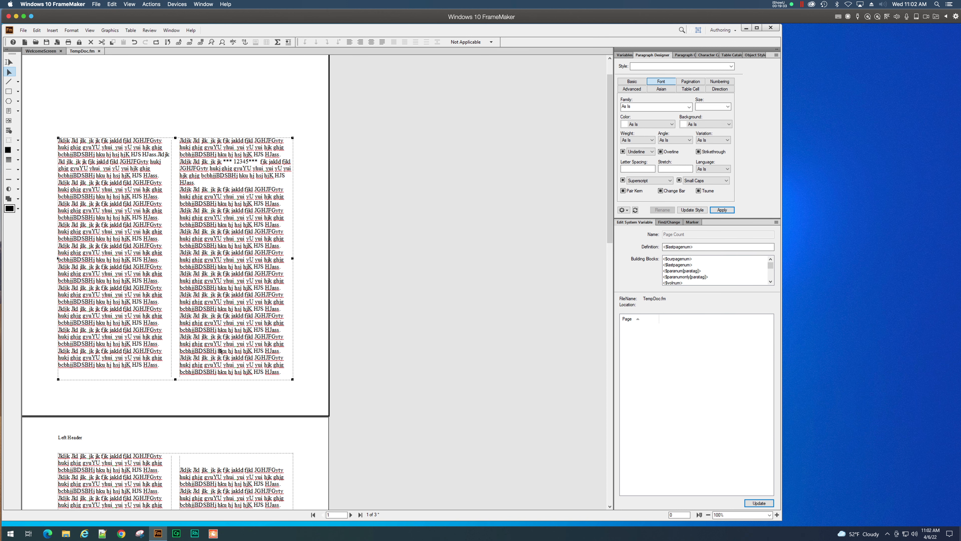
# Examine where the "*** 12345***" marker text sits in the right column of page 1.
pyautogui.scroll(-2, 234, 349)
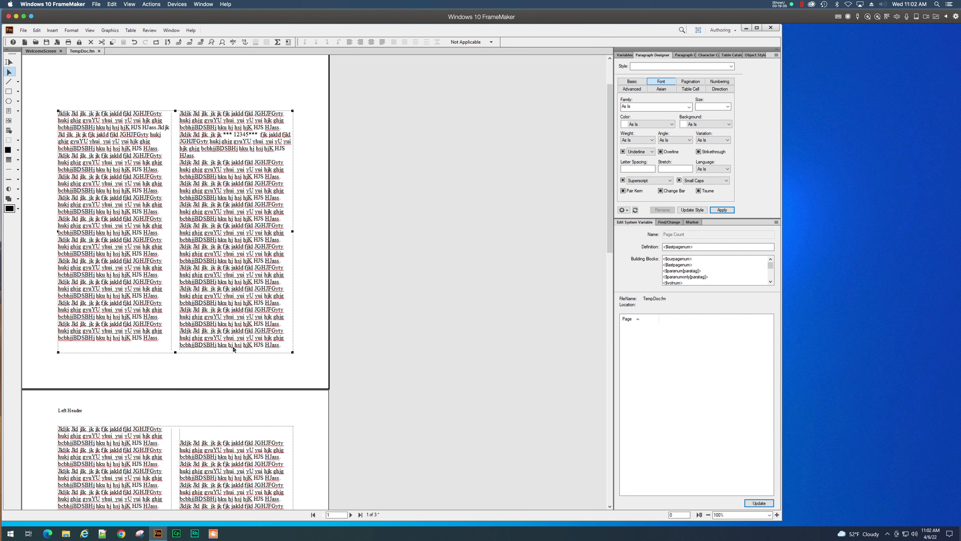
pyautogui.click(222, 134)
pyautogui.click(237, 133)
pyautogui.click(224, 134)
pyautogui.click(10, 62)
pyautogui.click(223, 134)
pyautogui.click(218, 92)
pyautogui.moveTo(224, 134); pyautogui.dragTo(259, 137)
pyautogui.click(247, 161)
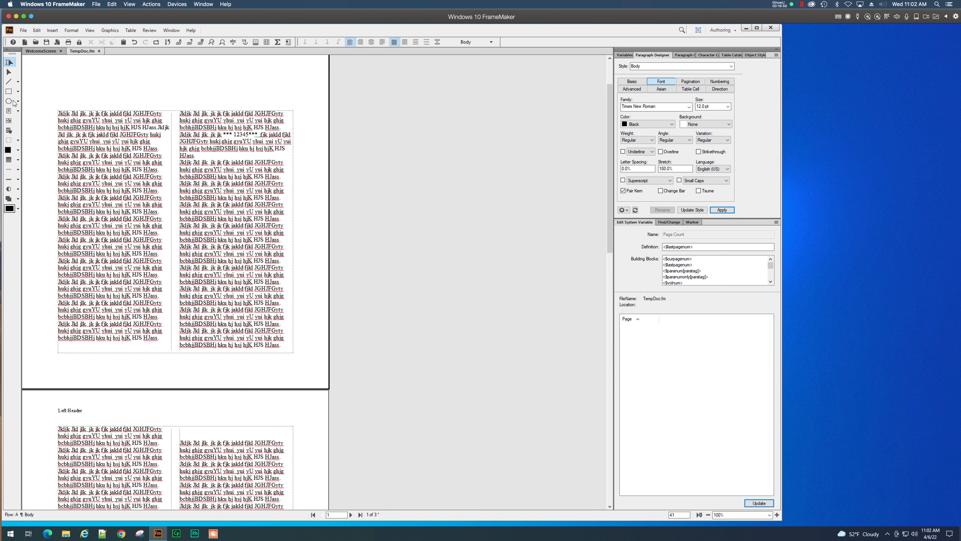
# Delete the body text frame from page 1, letting its text move to the following pages.
pyautogui.click(9, 71)
pyautogui.click(176, 112)
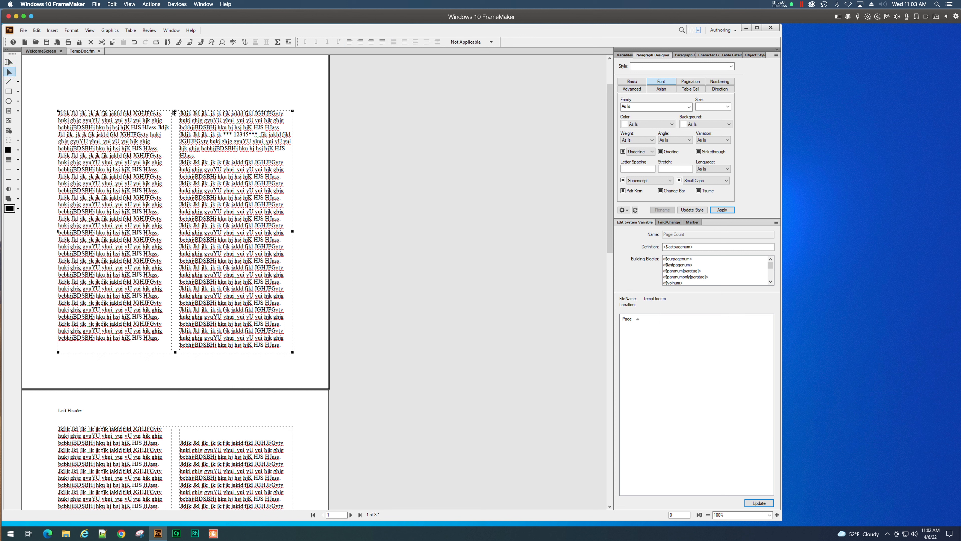
pyautogui.press('Delete')
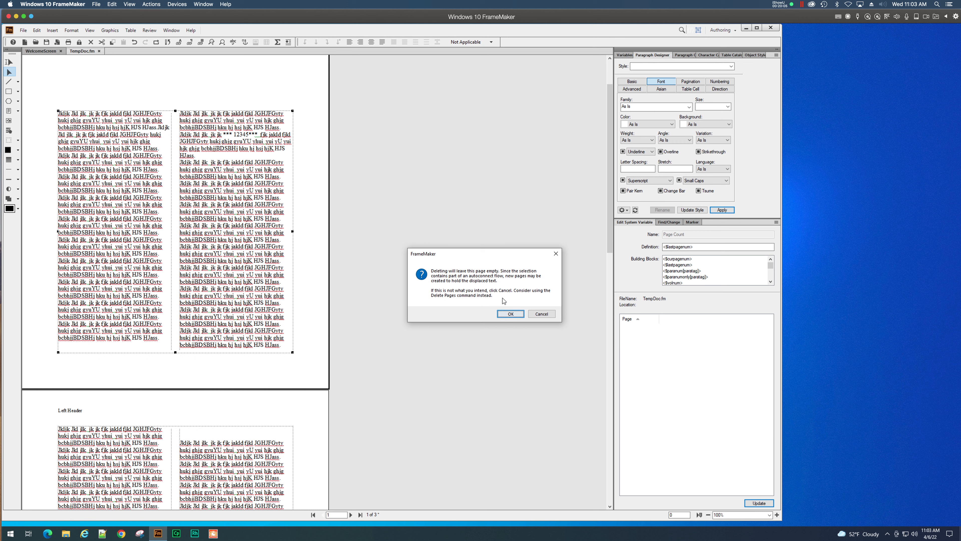
pyautogui.click(510, 315)
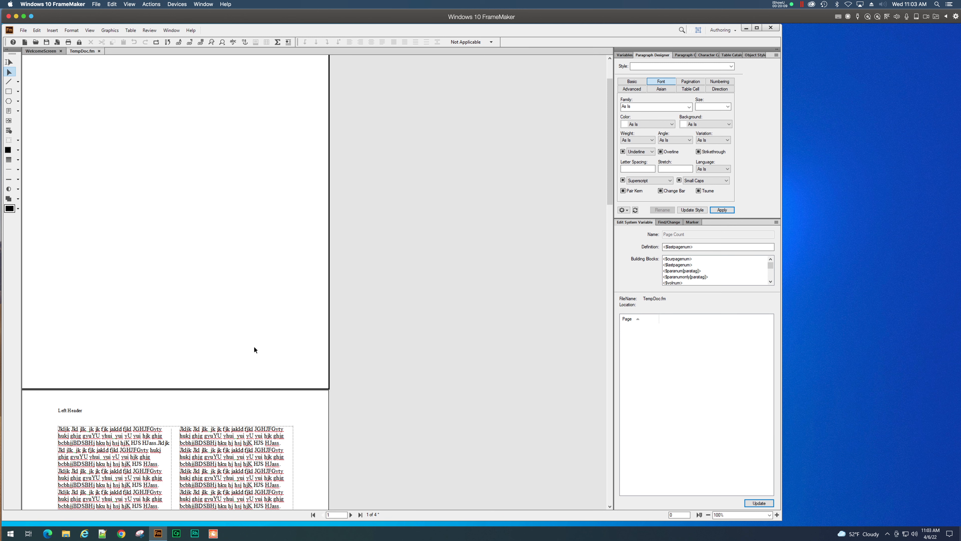
# Find the "*** 12345***" marker text on page 2 and select it.
pyautogui.scroll(-5, 253, 346)
pyautogui.scroll(-7, 253, 347)
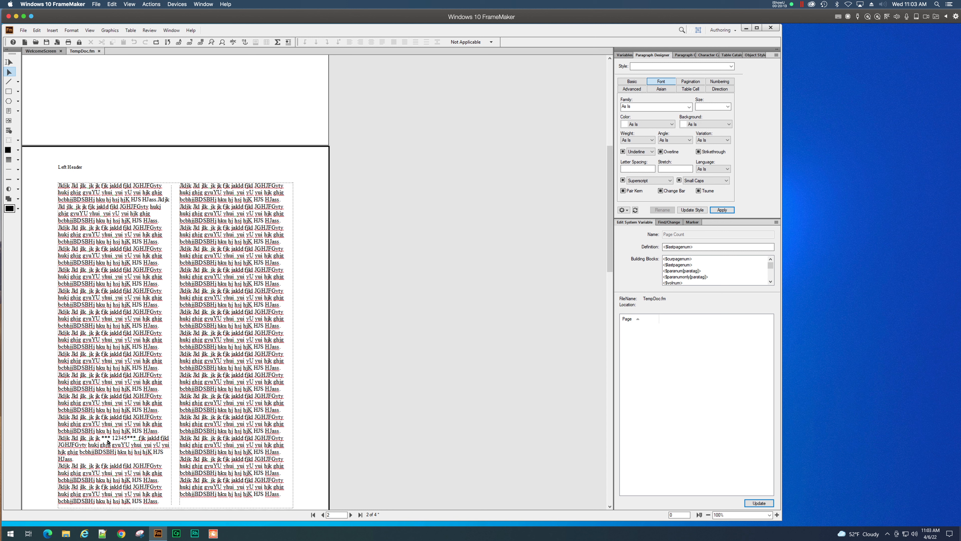
pyautogui.scroll(-2, 109, 440)
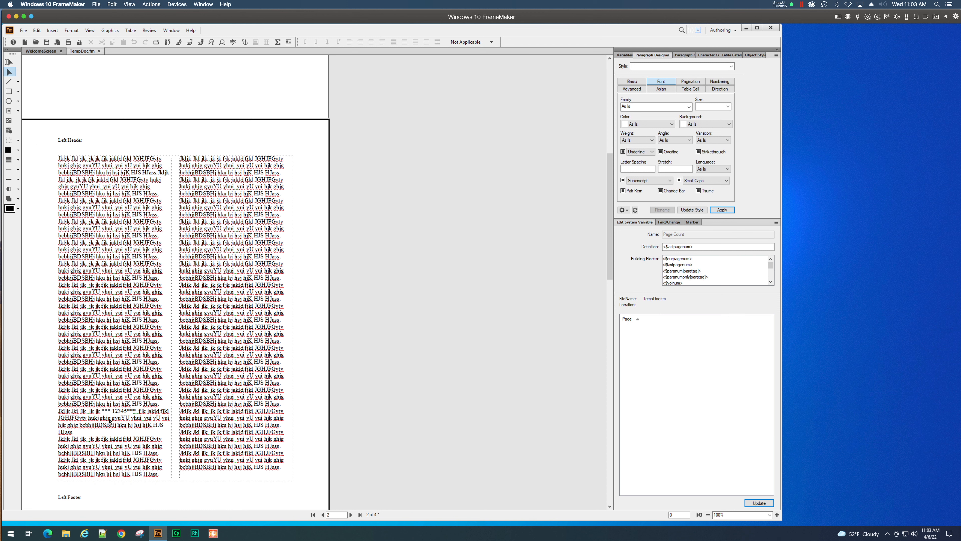
pyautogui.click(7, 63)
pyautogui.moveTo(101, 410); pyautogui.dragTo(138, 410)
# Look over page 1 and the following left and right pages to check the background text and the reflowed body text.
pyautogui.scroll(10, 137, 410)
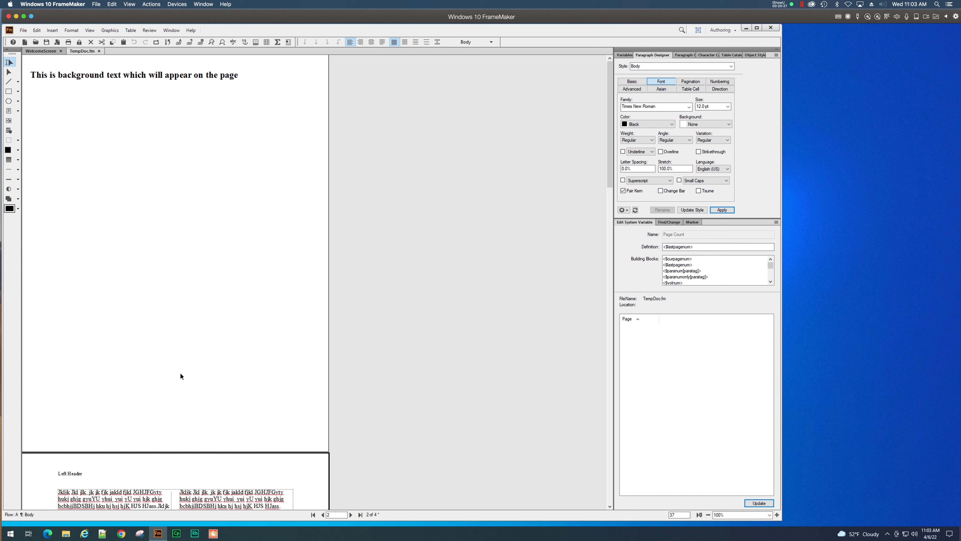
pyautogui.scroll(-5, 191, 333)
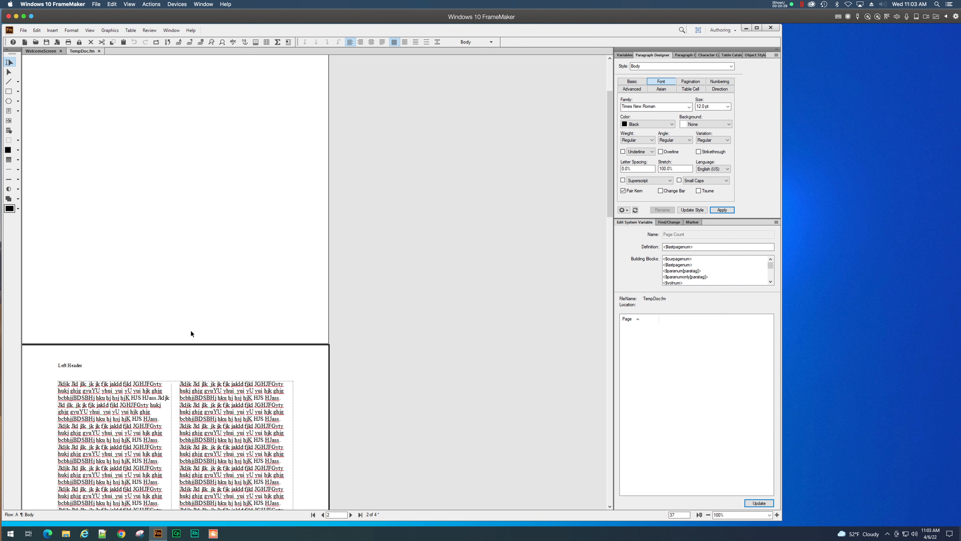
pyautogui.scroll(-10, 191, 333)
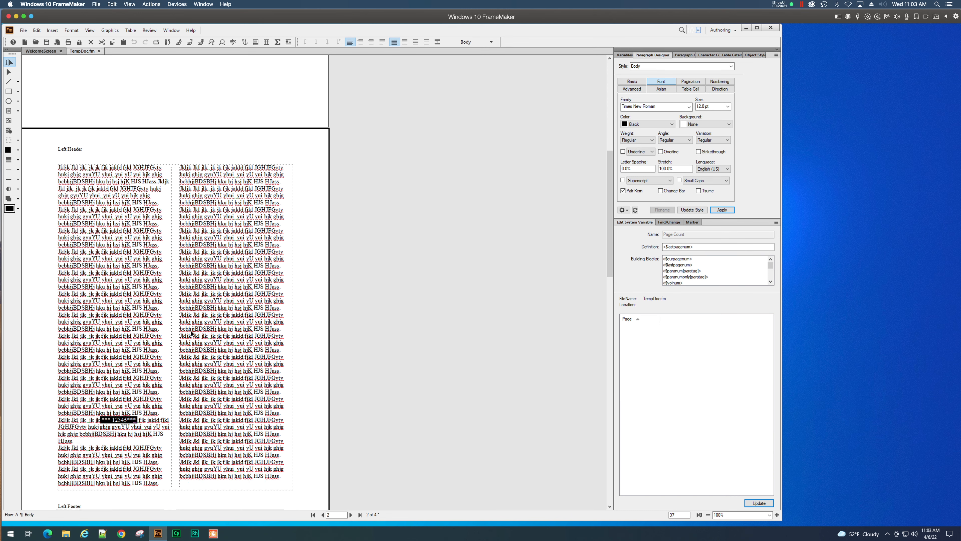
pyautogui.scroll(-11, 191, 333)
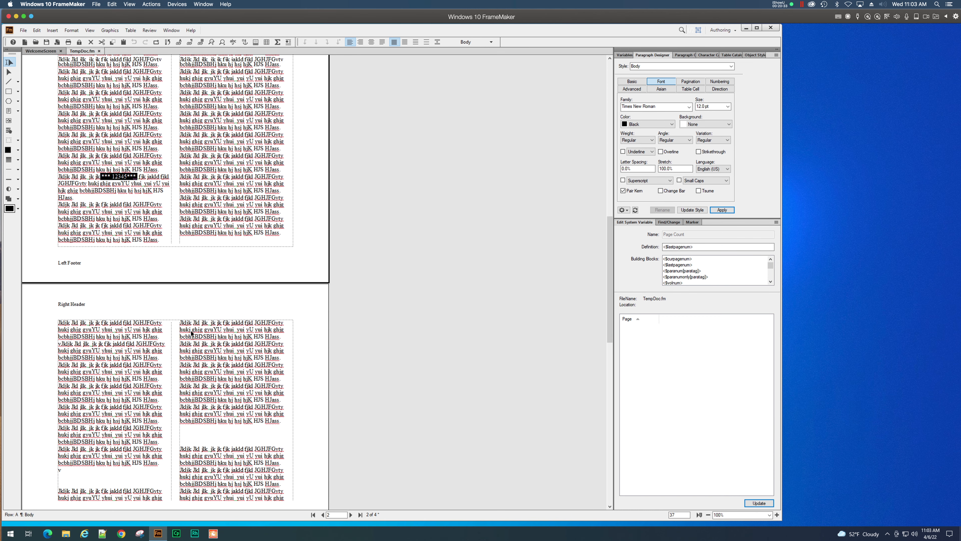
pyautogui.scroll(-3, 191, 331)
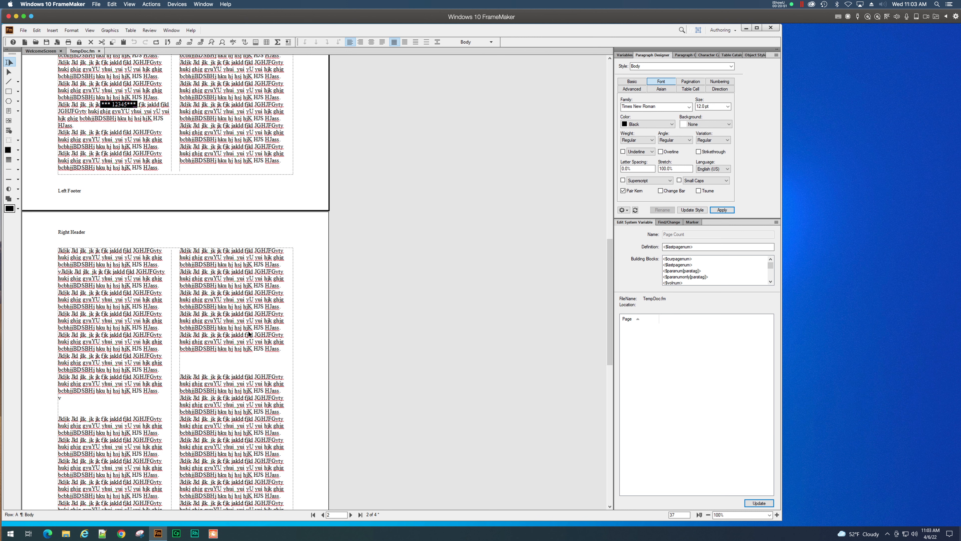
pyautogui.scroll(2, 249, 333)
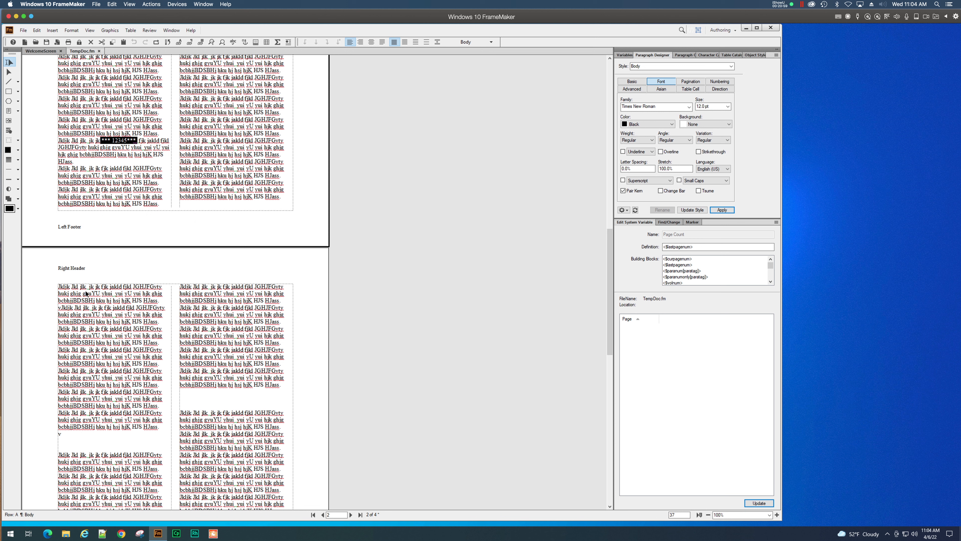
pyautogui.scroll(8, 253, 255)
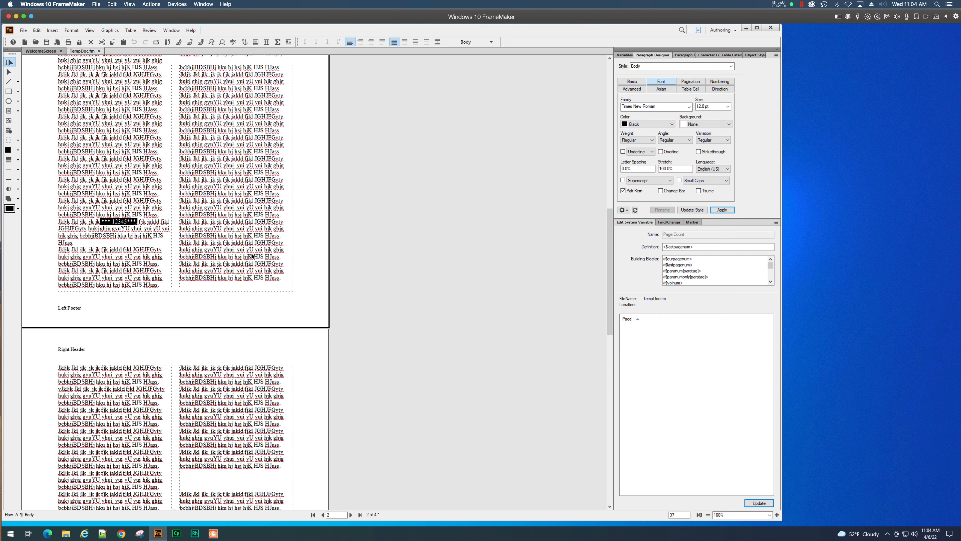
pyautogui.scroll(12, 252, 254)
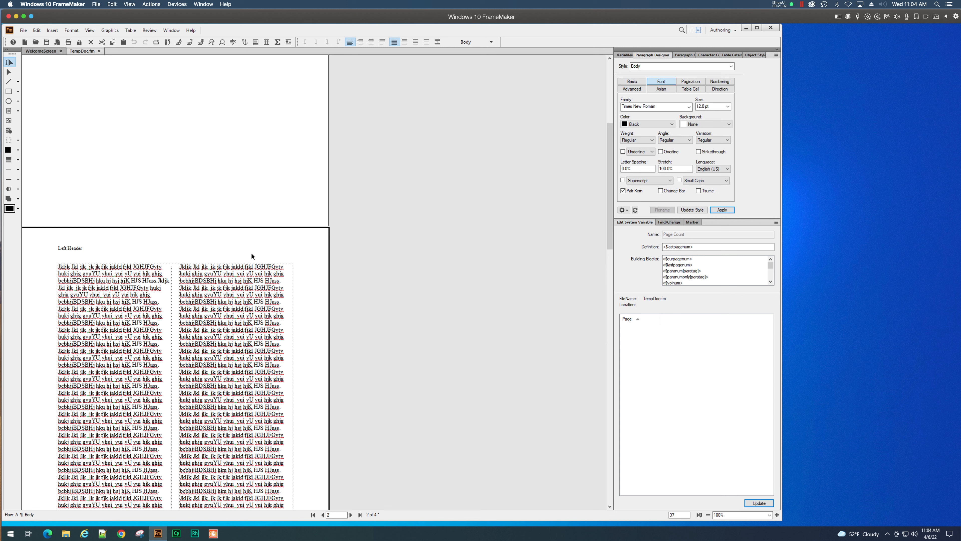
pyautogui.scroll(12, 255, 257)
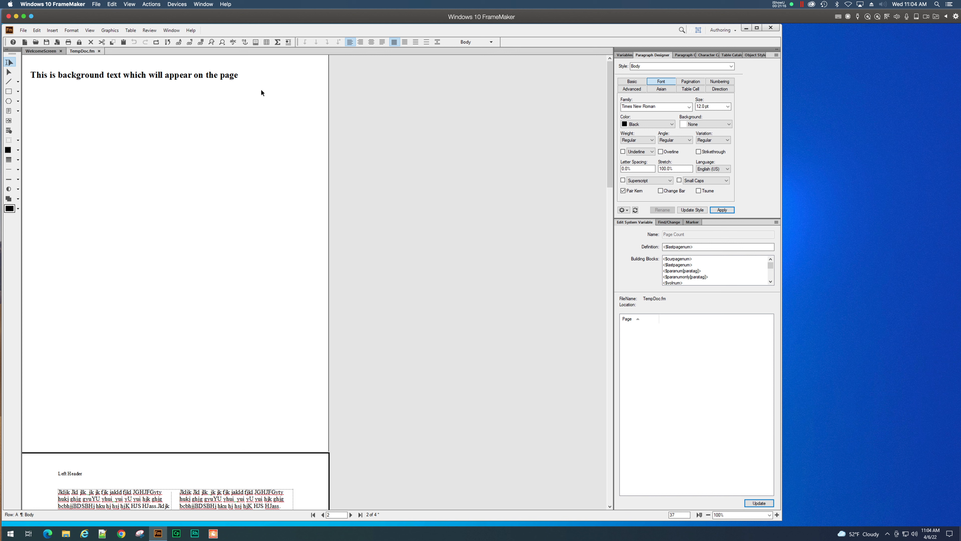
# Review how the body text continues from the left page onto the right page, below the first page without a body frame.
pyautogui.scroll(-4, 270, 117)
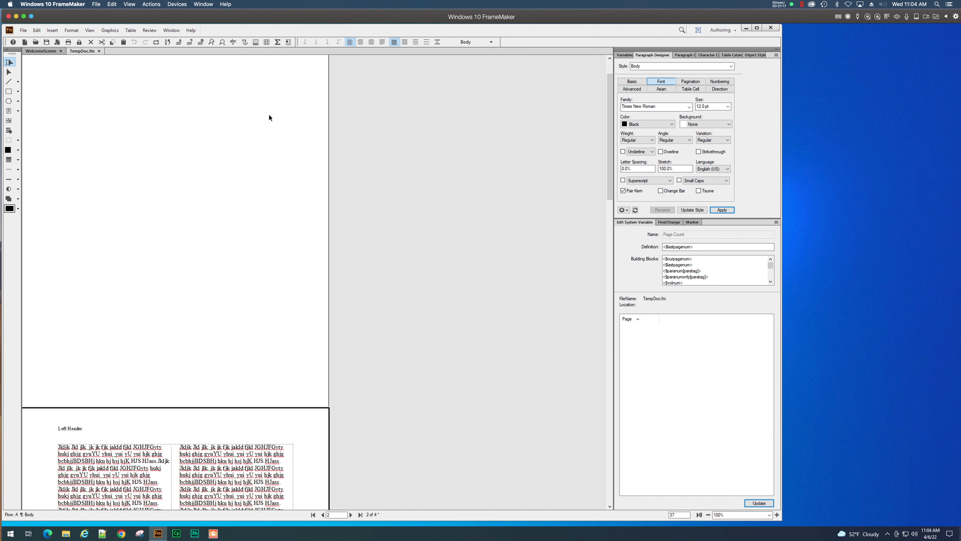
pyautogui.scroll(-12, 269, 117)
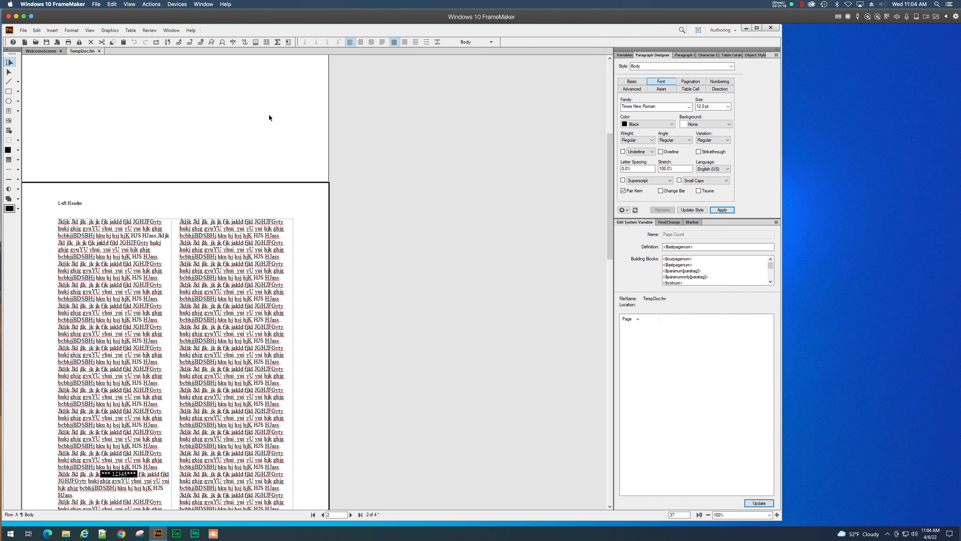
pyautogui.scroll(-12, 270, 118)
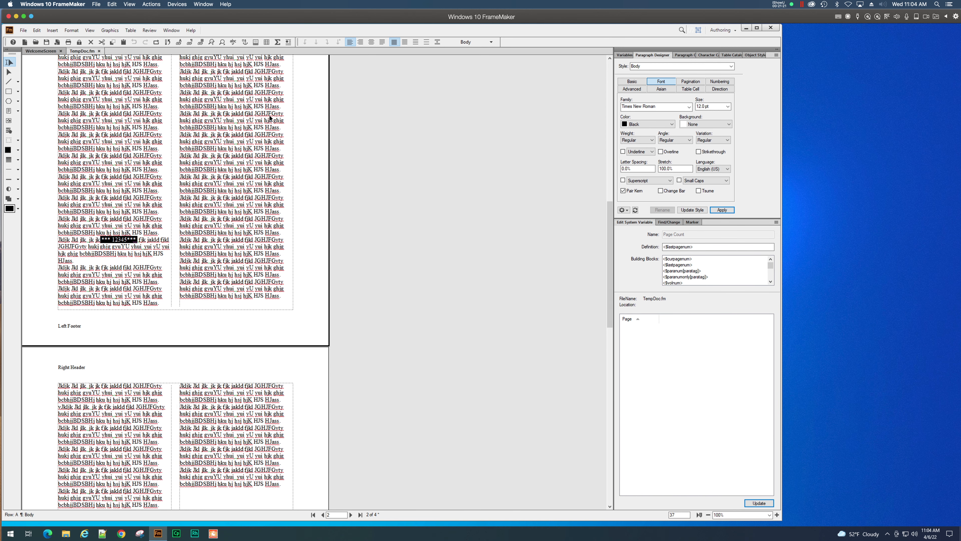
pyautogui.scroll(12, 269, 118)
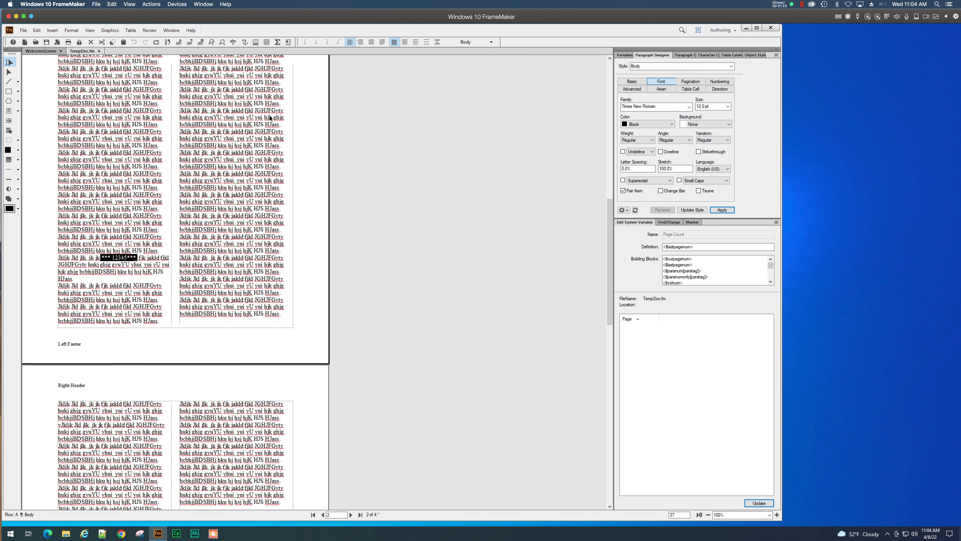
pyautogui.scroll(15, 270, 118)
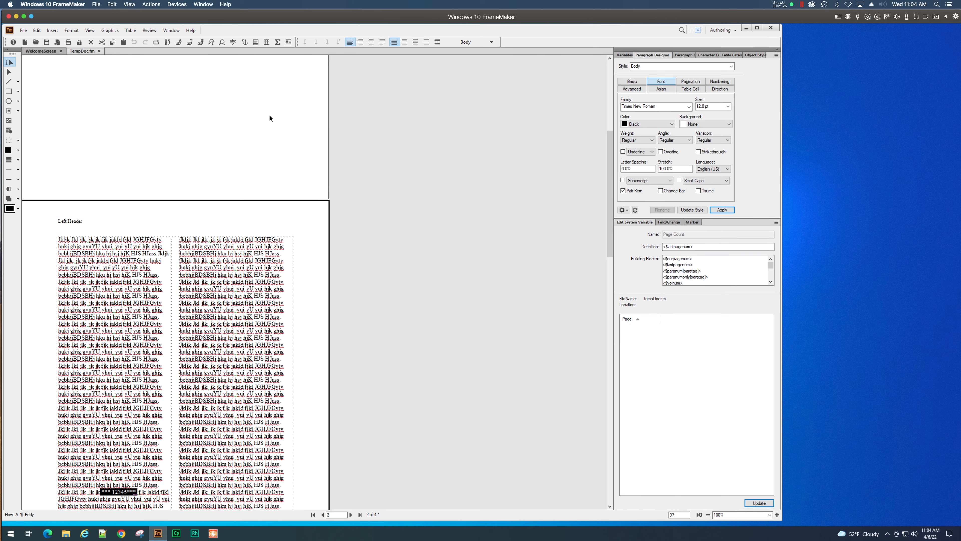
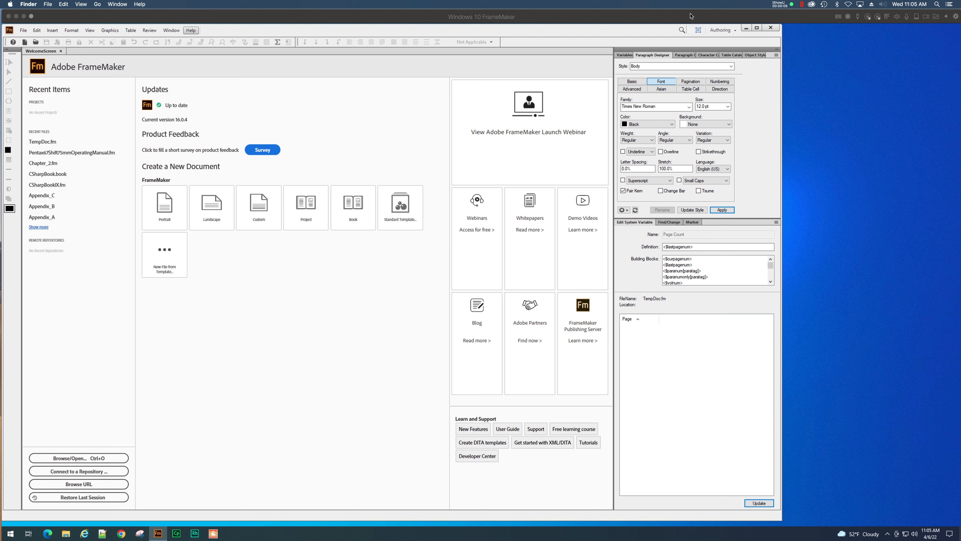
# Open SampleBook.book from the Master_Book_File folder of SampleBook_1st_ED on the technicalbooks drive, and open its Chapter_n.fm file.
pyautogui.click(24, 31)
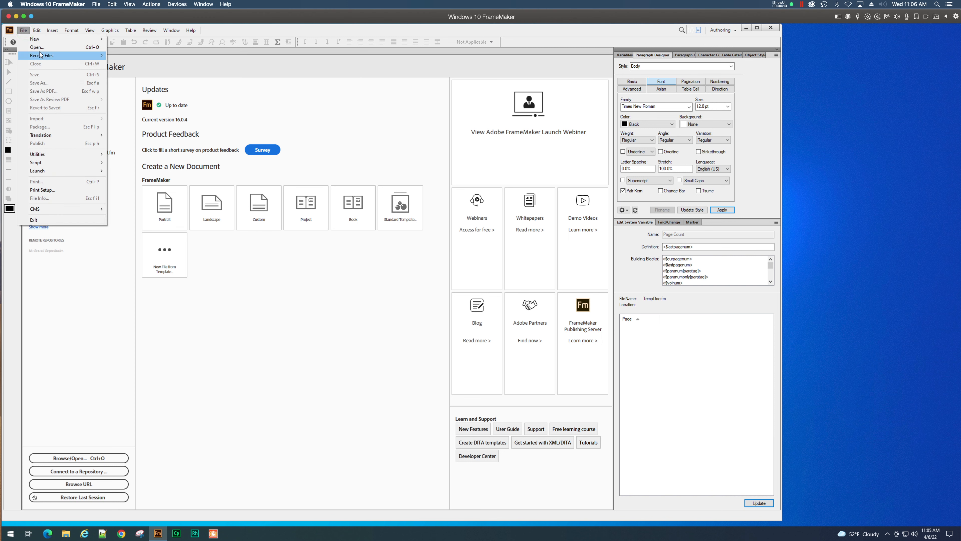
pyautogui.moveTo(41, 56)
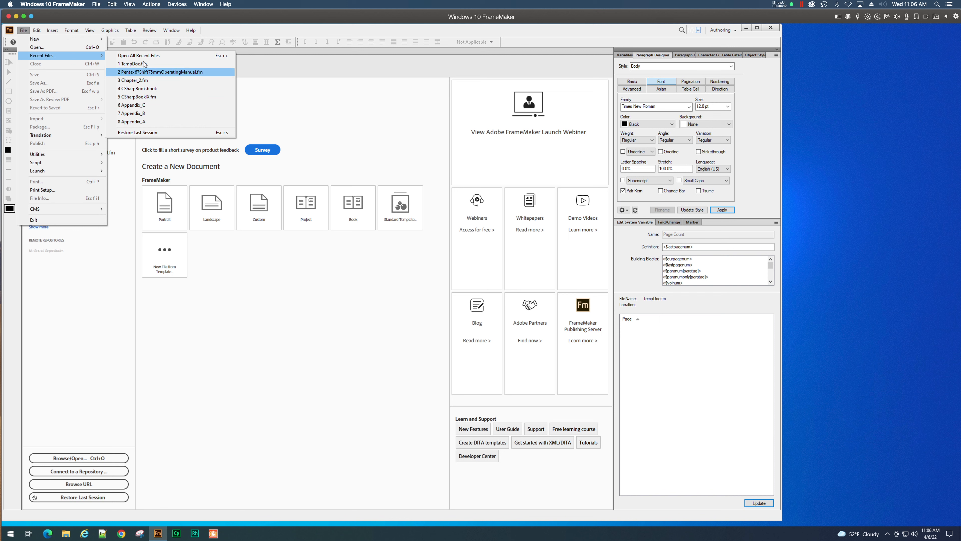
pyautogui.click(45, 47)
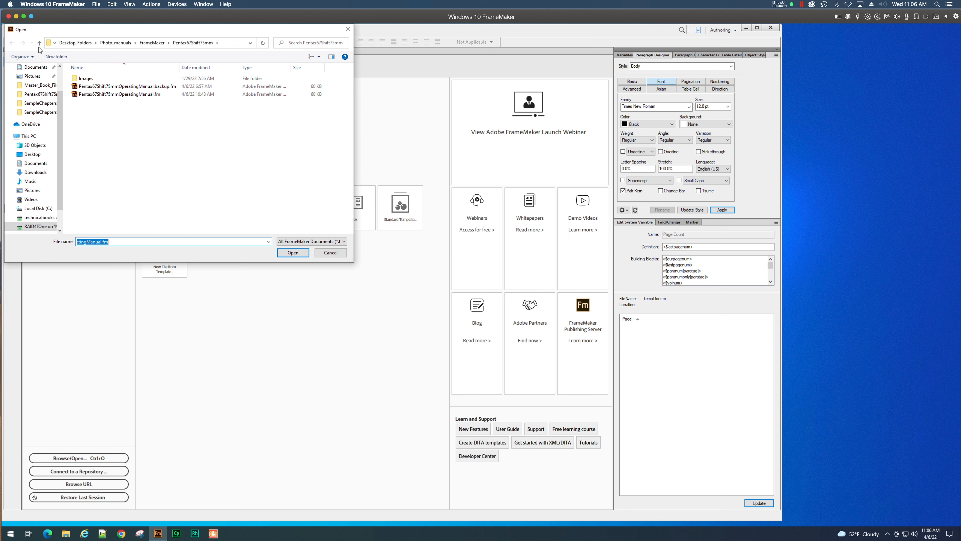
pyautogui.click(74, 43)
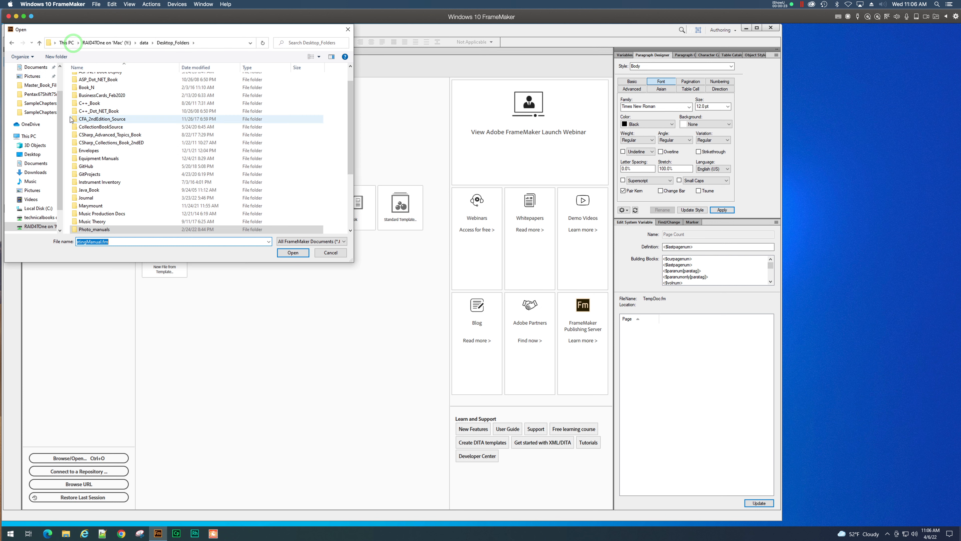
pyautogui.click(33, 216)
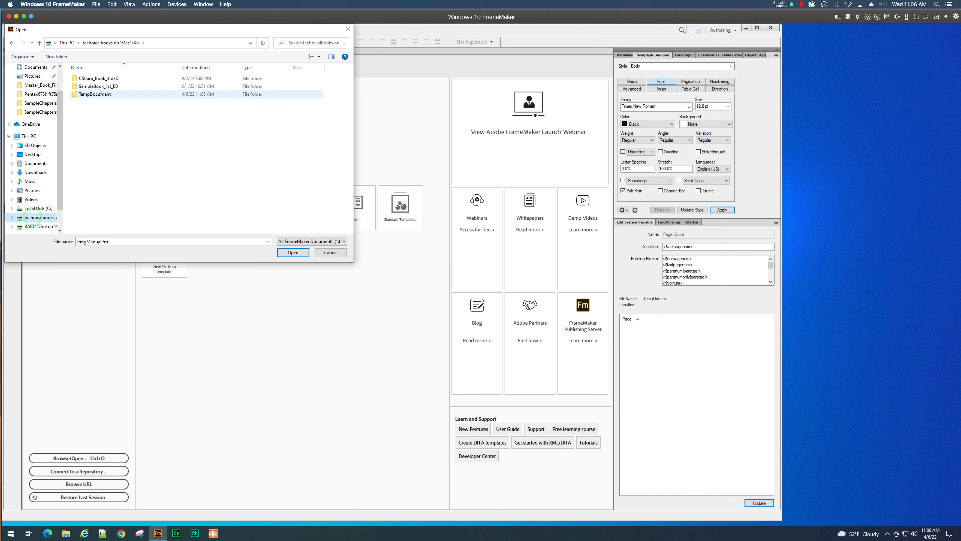
pyautogui.doubleClick(97, 86)
pyautogui.doubleClick(94, 88)
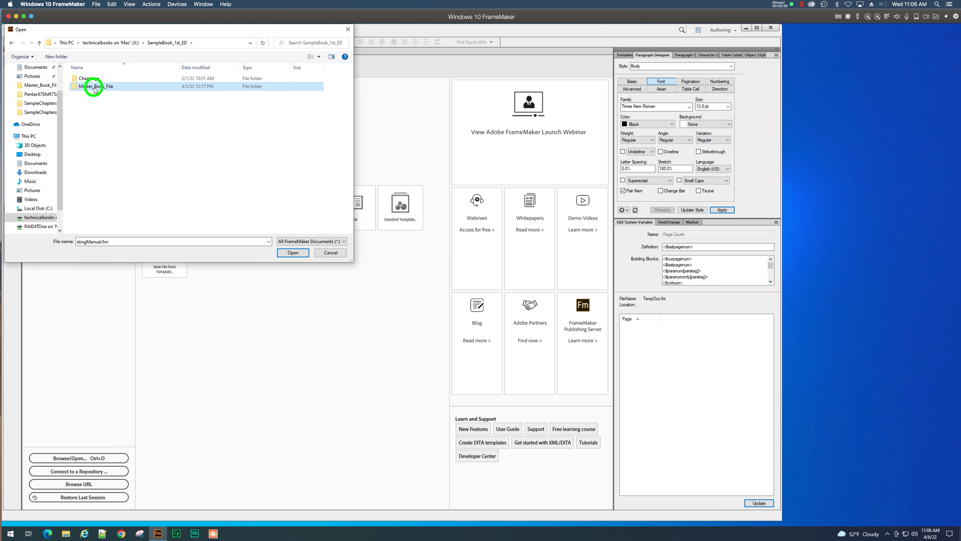
pyautogui.doubleClick(97, 86)
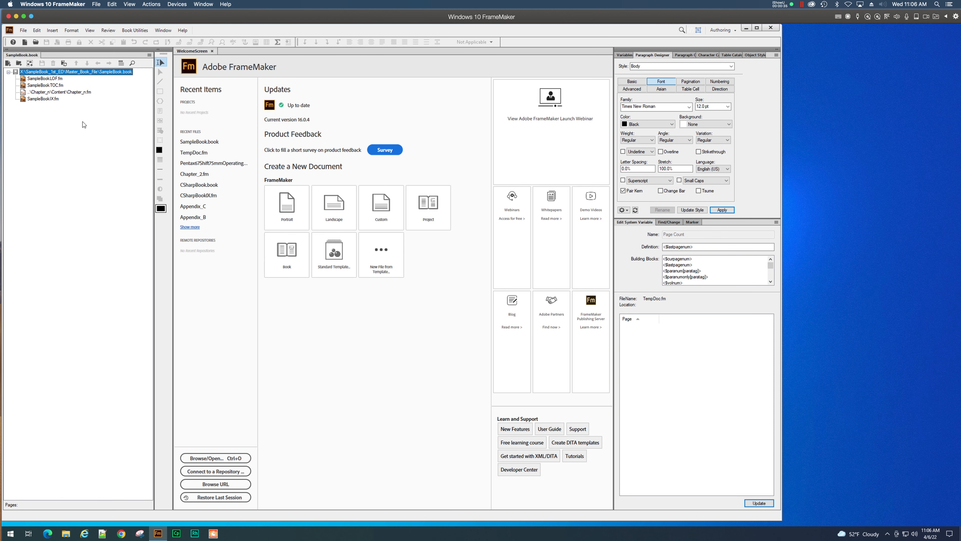
pyautogui.doubleClick(74, 93)
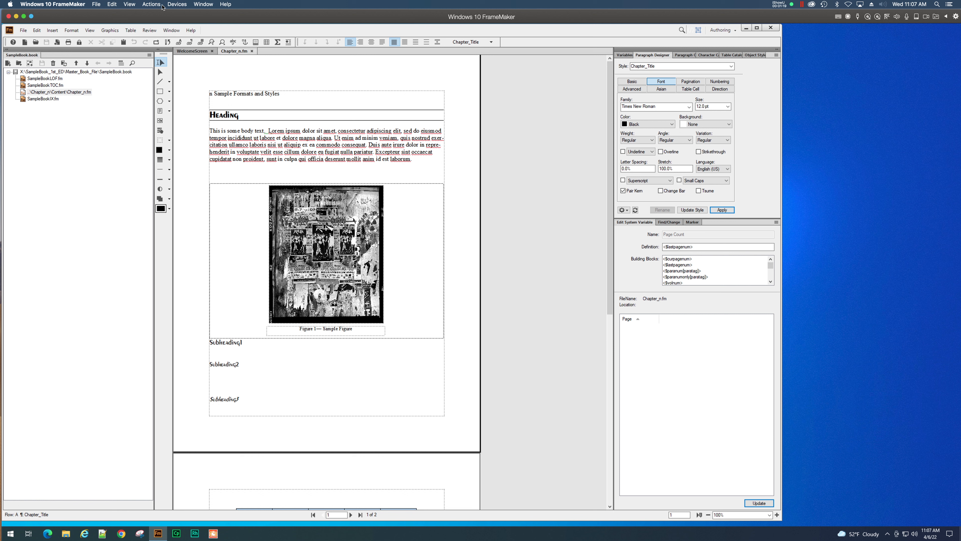
# Show the master pages of Chapter_n.fm and examine the header, body and footer frames on the Left and Right pages.
pyautogui.click(90, 30)
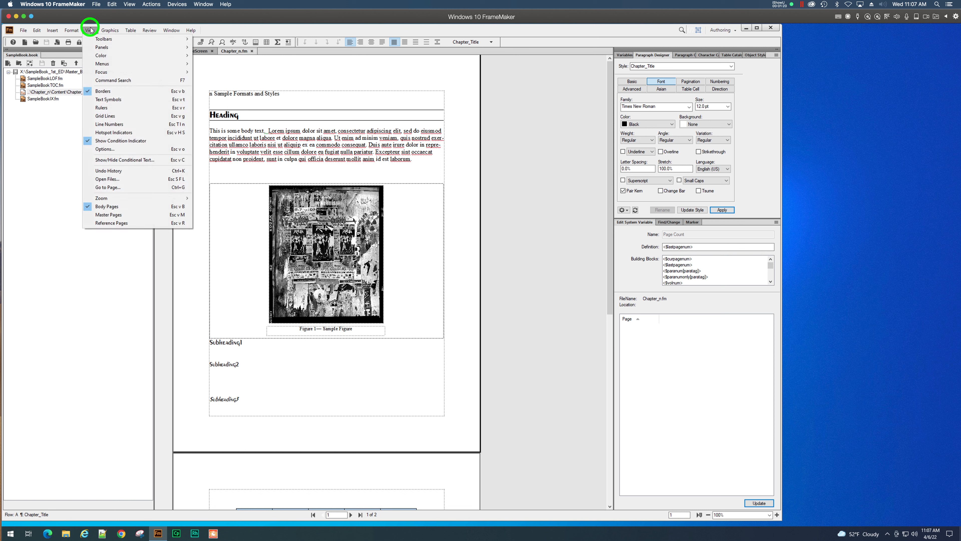
pyautogui.click(109, 215)
pyautogui.scroll(5, 352, 210)
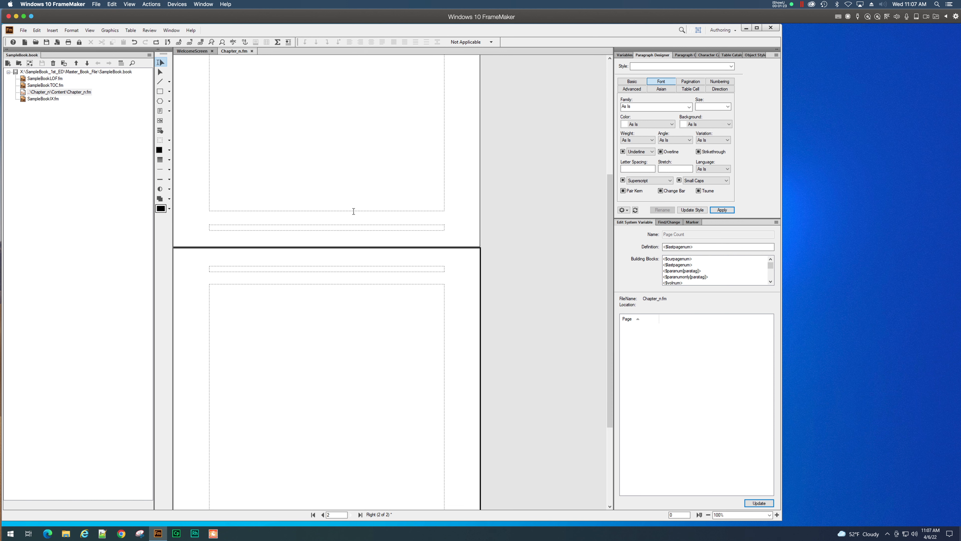
pyautogui.scroll(5, 353, 211)
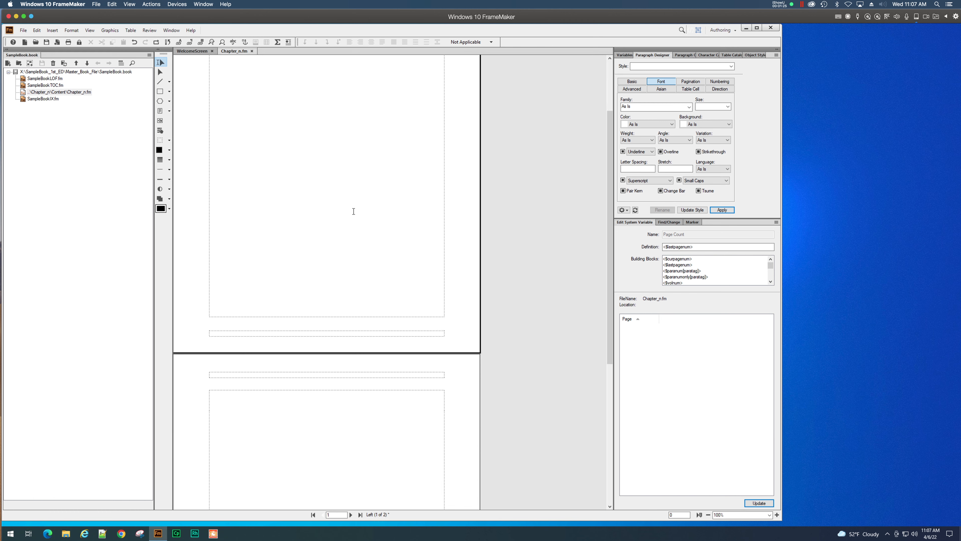
pyautogui.scroll(-10, 353, 211)
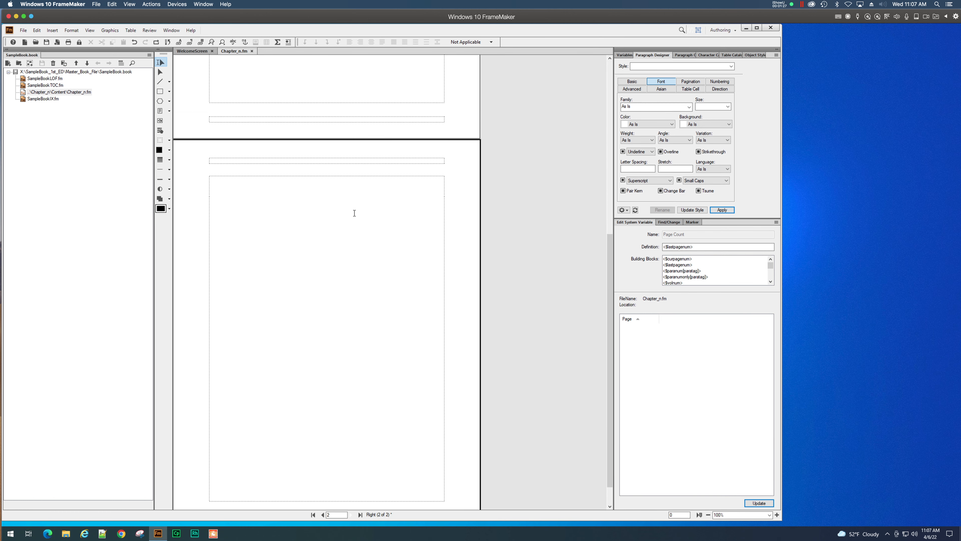
pyautogui.scroll(15, 355, 213)
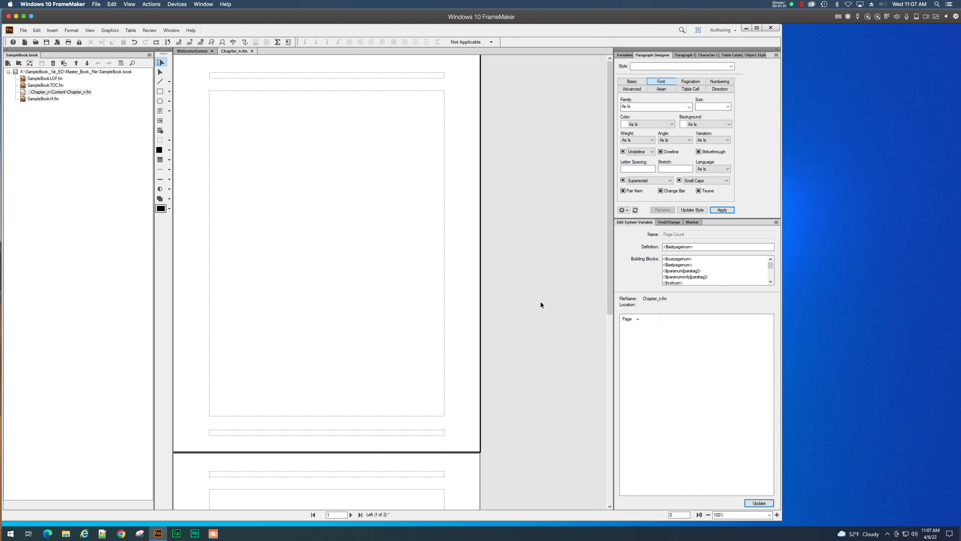
pyautogui.scroll(-14, 378, 424)
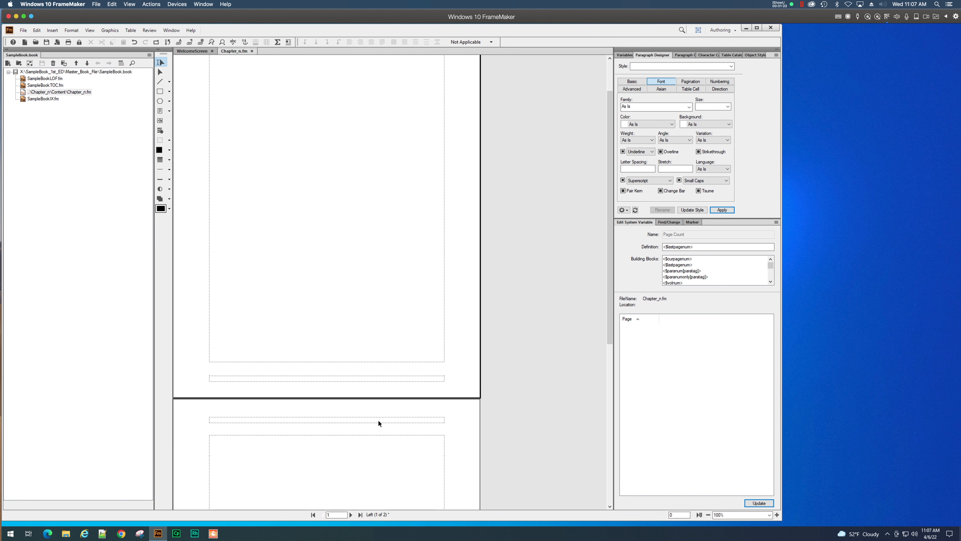
pyautogui.scroll(-2, 378, 424)
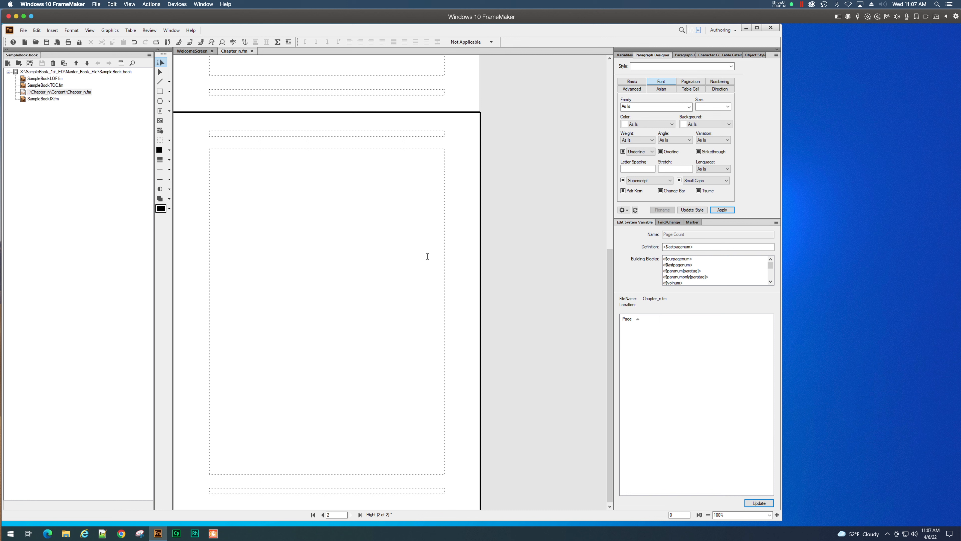
# Show the reference pages at 120% zoom and examine the Footnote, TableFootnote, Single Line and Double Line frames.
pyautogui.click(90, 31)
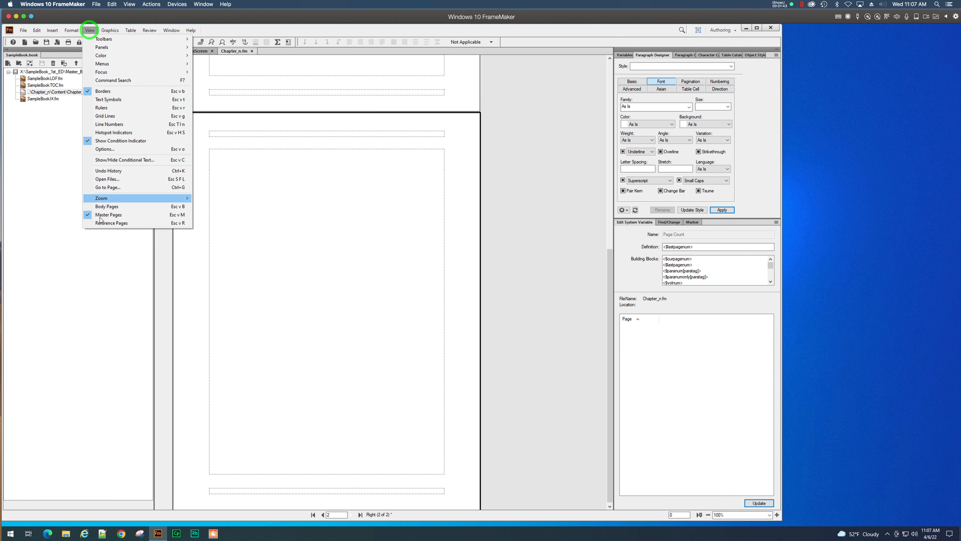
pyautogui.click(112, 223)
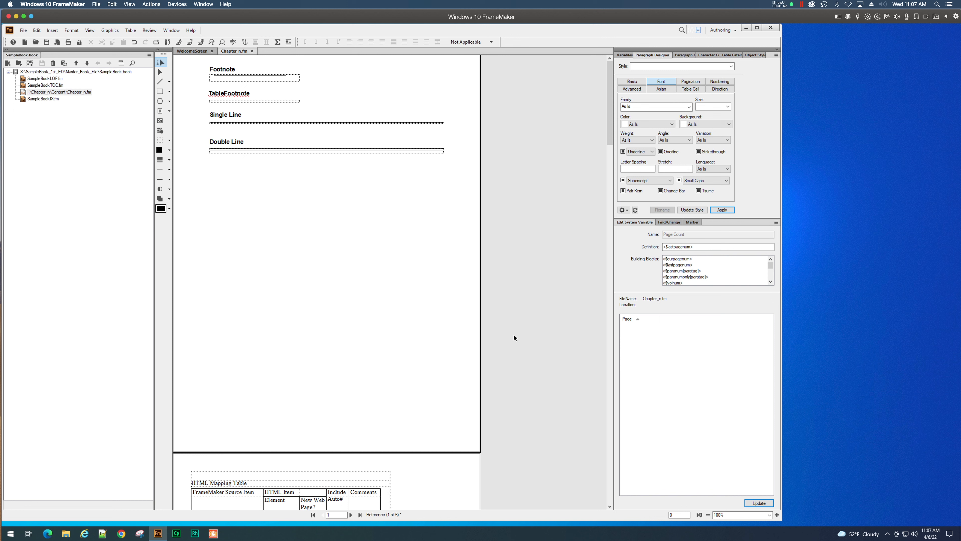
pyautogui.click(777, 515)
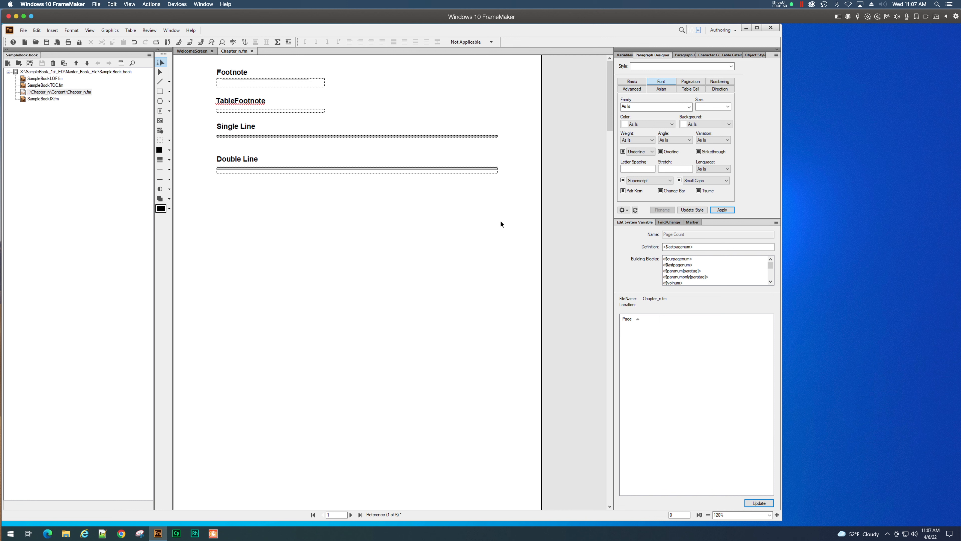
pyautogui.scroll(-3, 501, 224)
pyautogui.scroll(2, 500, 224)
pyautogui.scroll(-1, 500, 224)
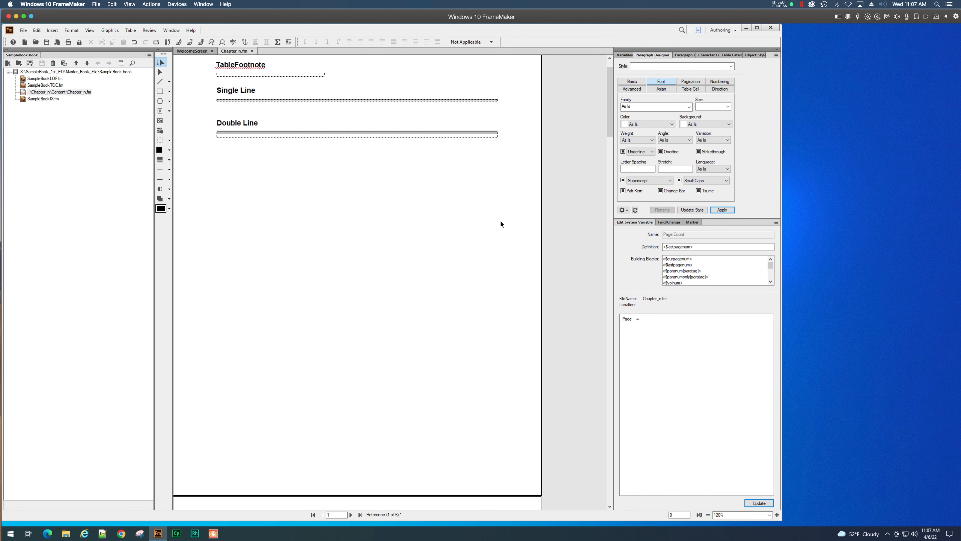
# Examine the HTML mapping, options, macro and headings tables on the remaining reference pages, and return to the first reference page.
pyautogui.scroll(-10, 501, 223)
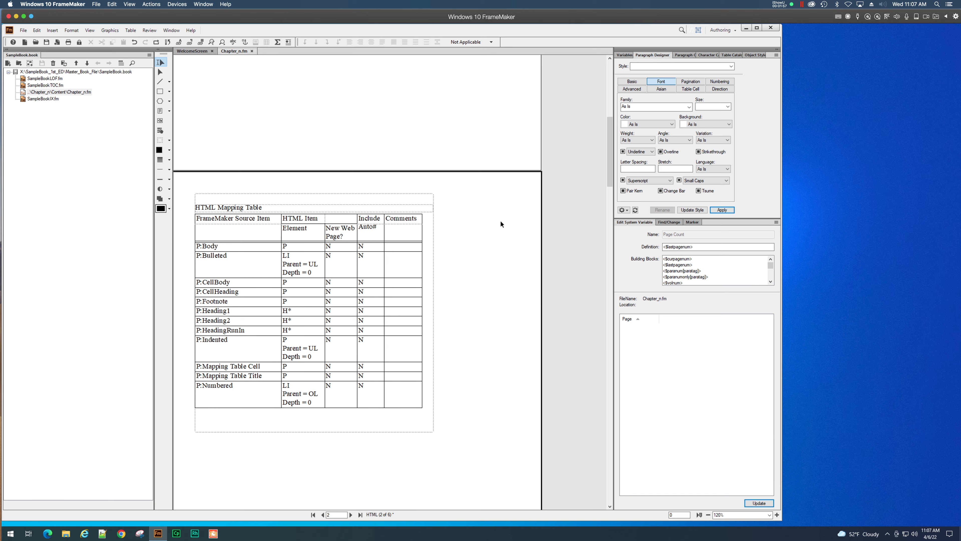
pyautogui.scroll(-10, 500, 224)
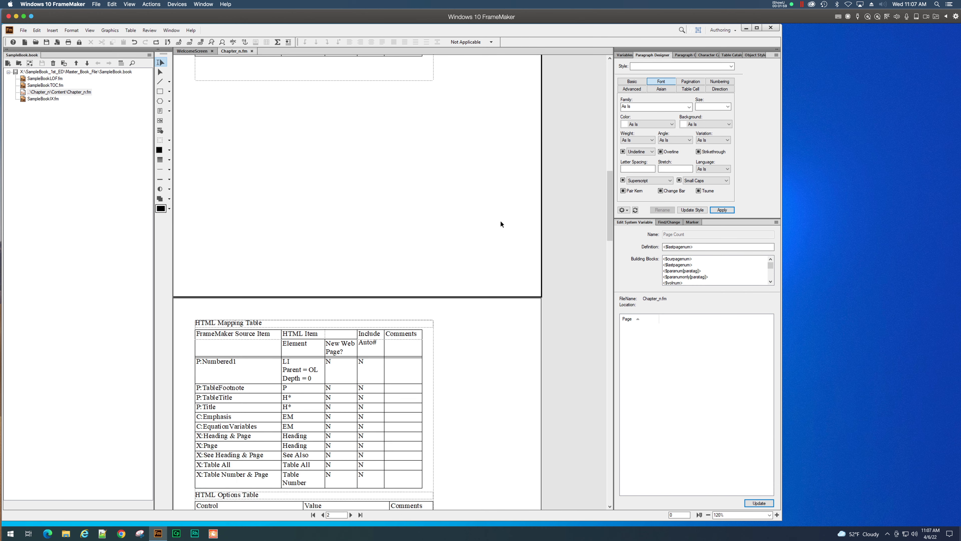
pyautogui.scroll(-8, 501, 223)
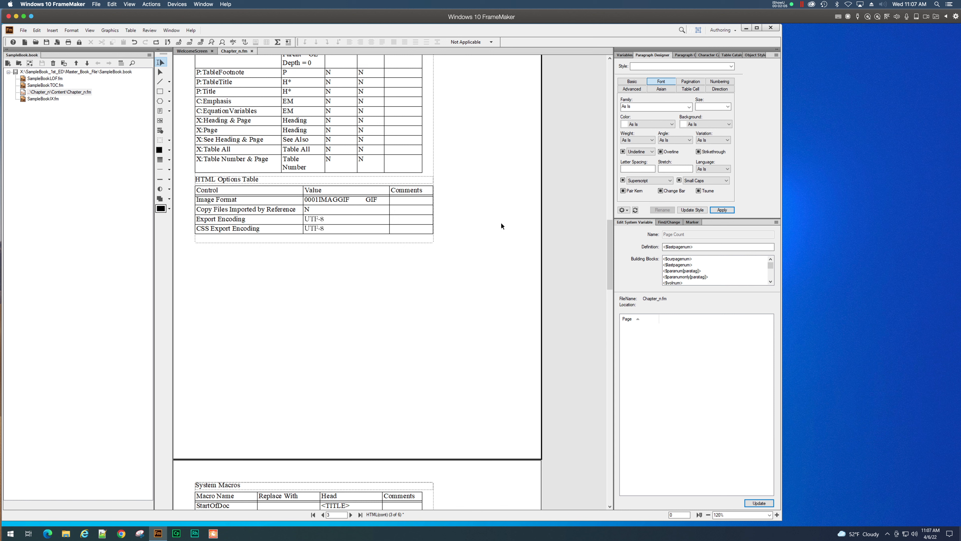
pyautogui.scroll(-9, 501, 226)
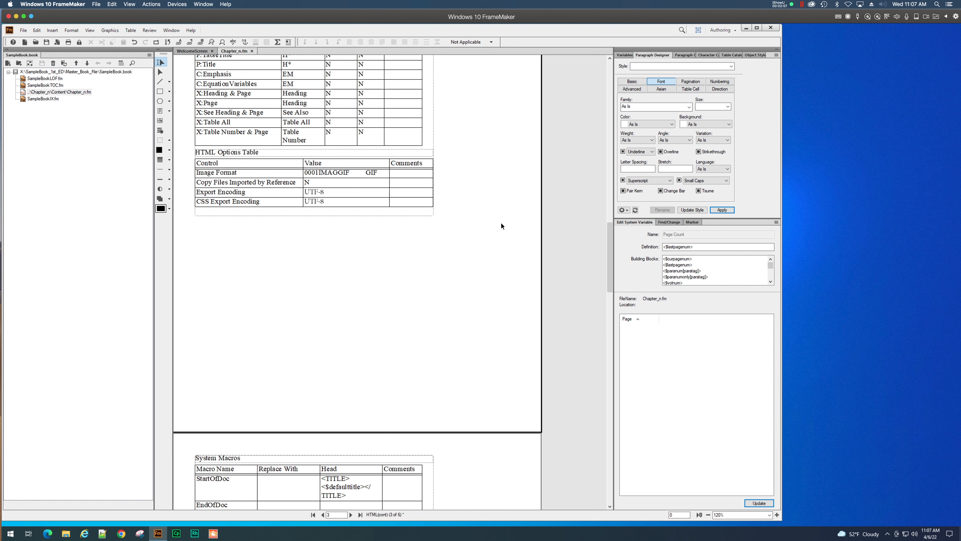
pyautogui.scroll(-8, 501, 226)
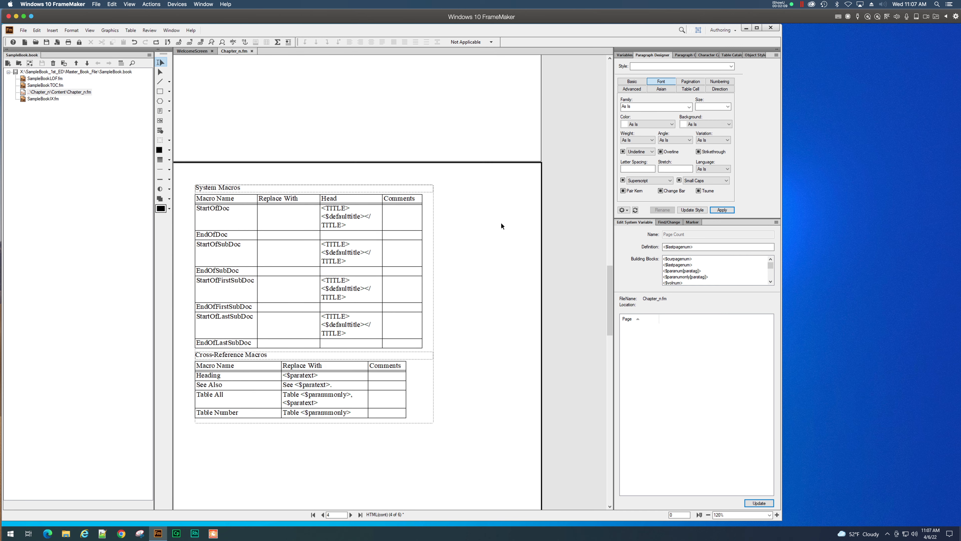
pyautogui.scroll(-4, 501, 226)
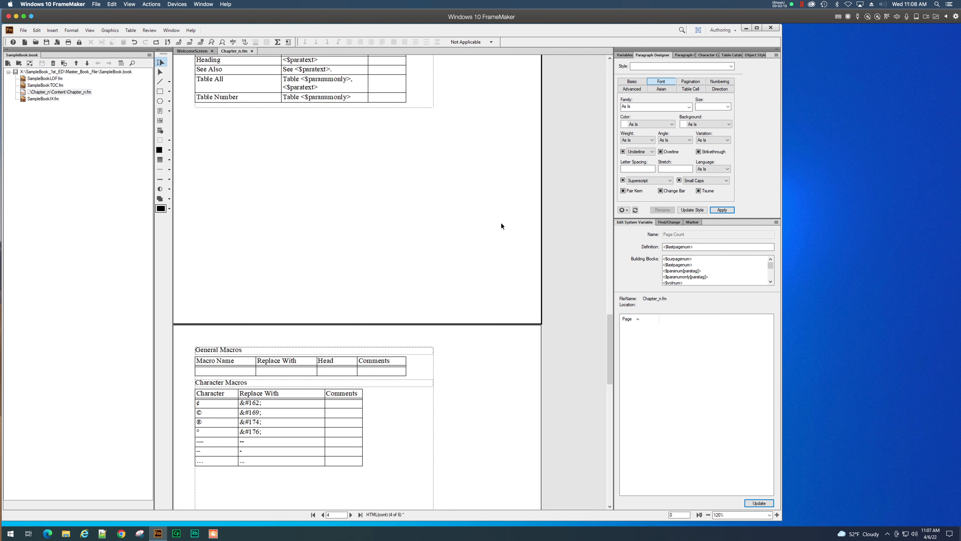
pyautogui.scroll(-14, 501, 224)
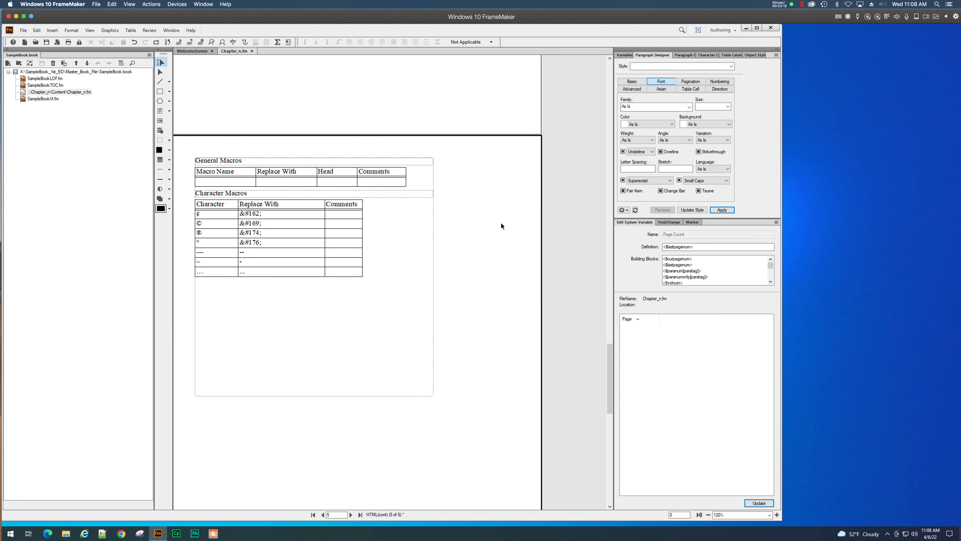
pyautogui.scroll(-14, 501, 226)
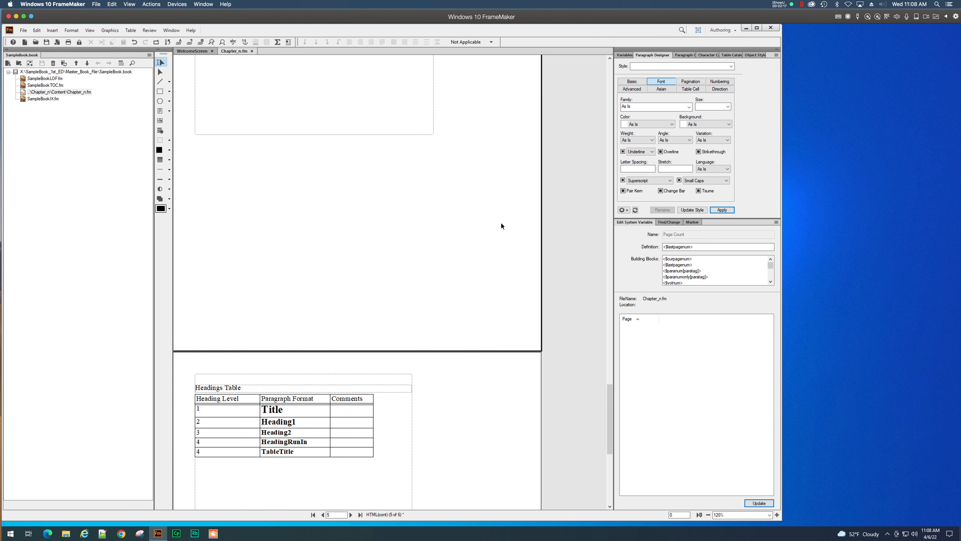
pyautogui.scroll(-4, 501, 226)
pyautogui.scroll(13, 501, 225)
pyautogui.scroll(10, 501, 226)
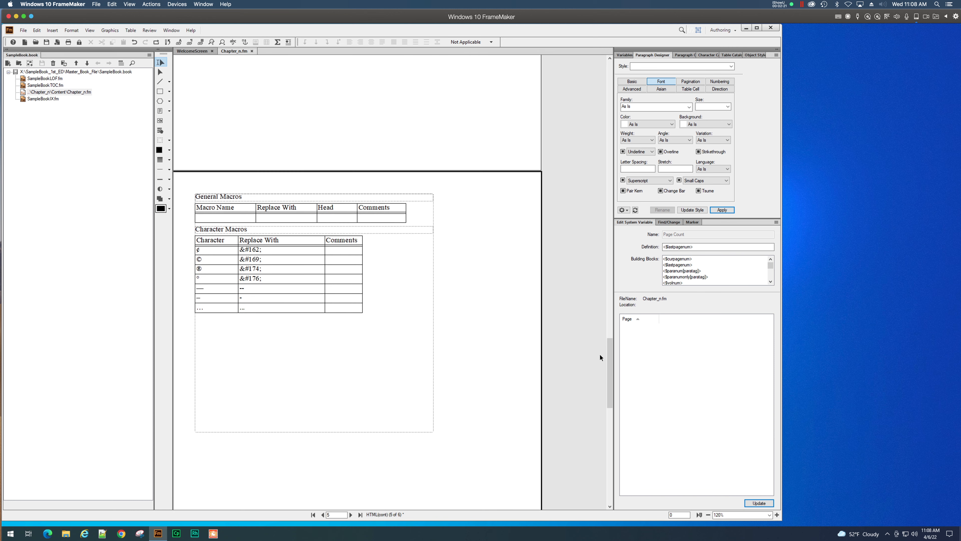
pyautogui.moveTo(609, 377); pyautogui.dragTo(609, 84)
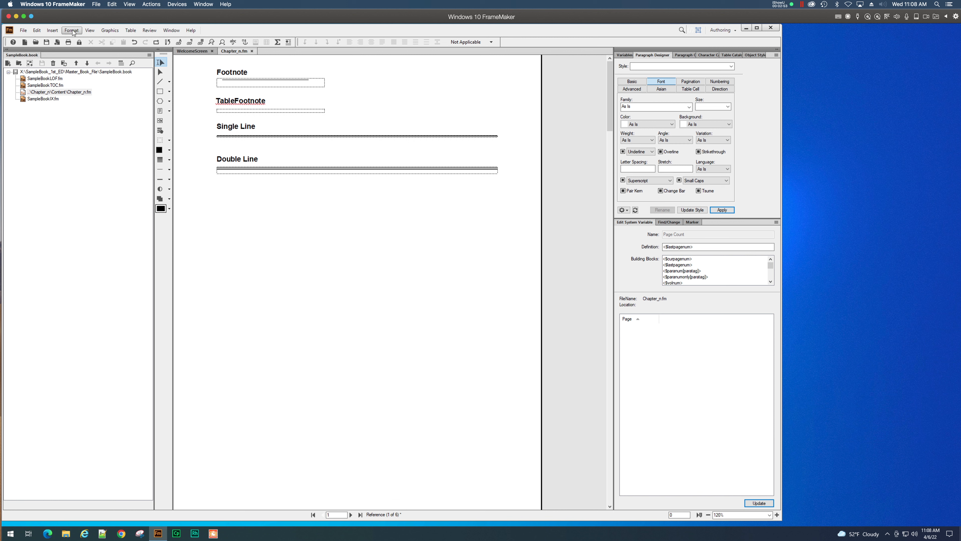
# Show the body pages and apply None as the frame above and the frame below the Heading paragraph.
pyautogui.click(92, 31)
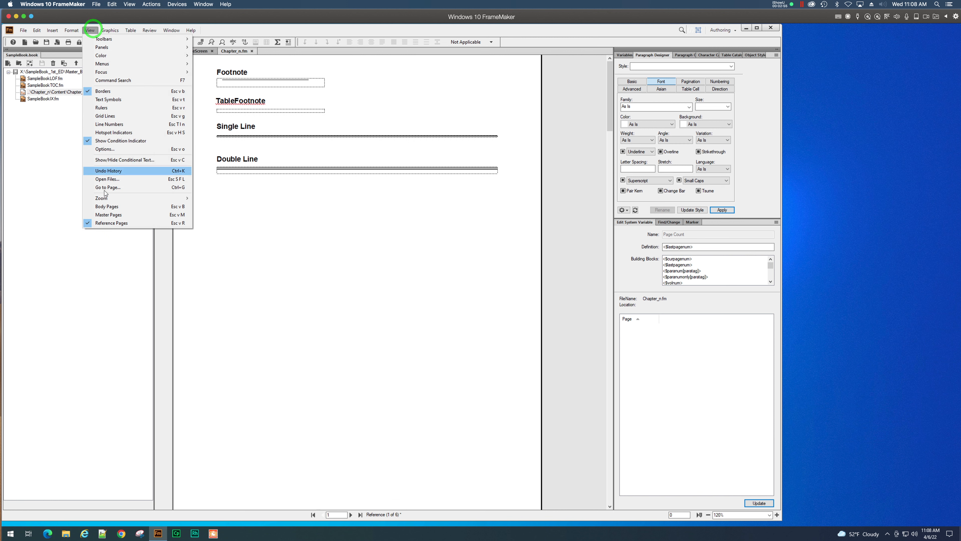
pyautogui.click(107, 206)
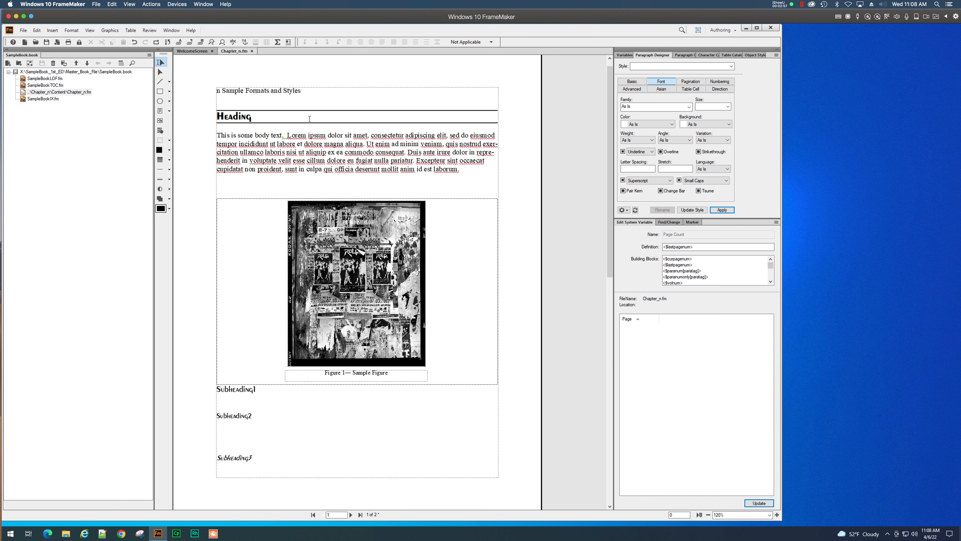
pyautogui.click(262, 119)
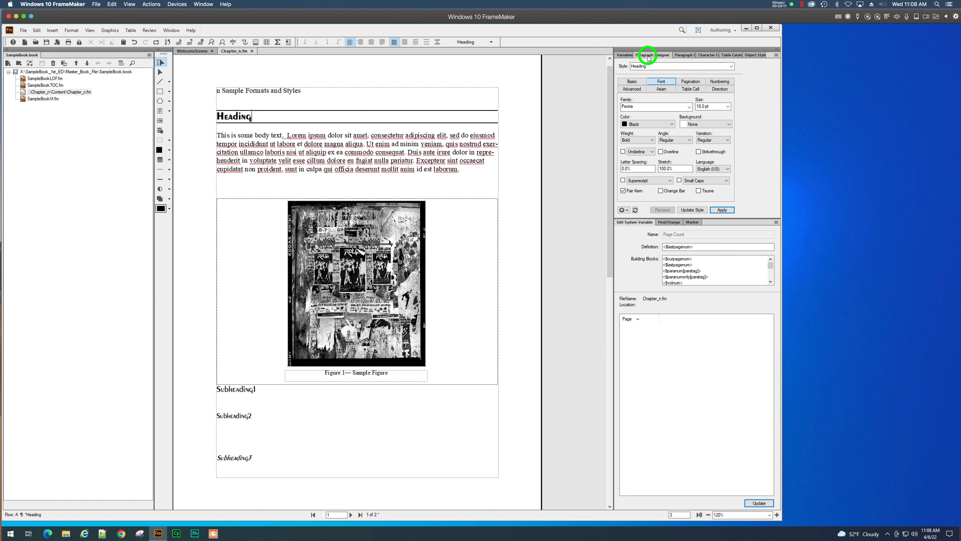
pyautogui.click(634, 90)
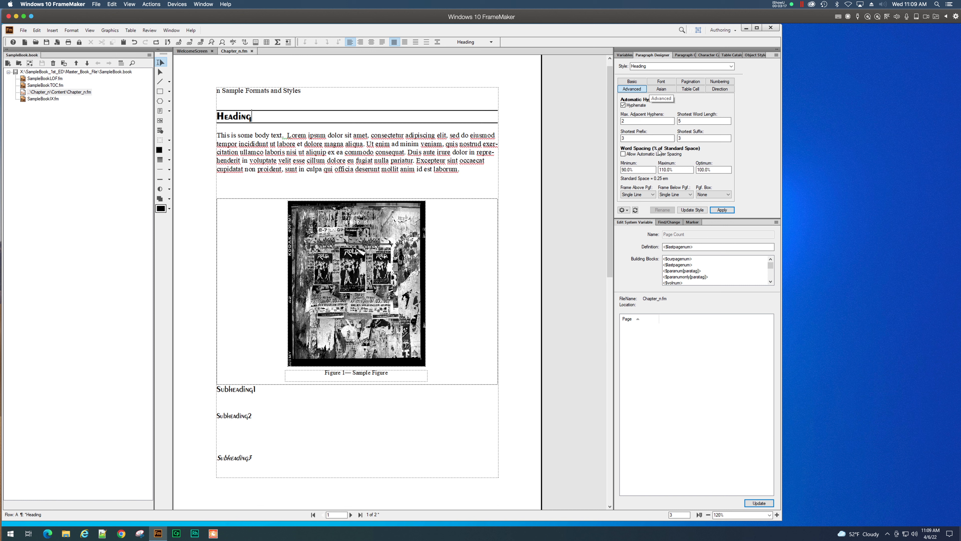
pyautogui.click(652, 195)
pyautogui.click(642, 206)
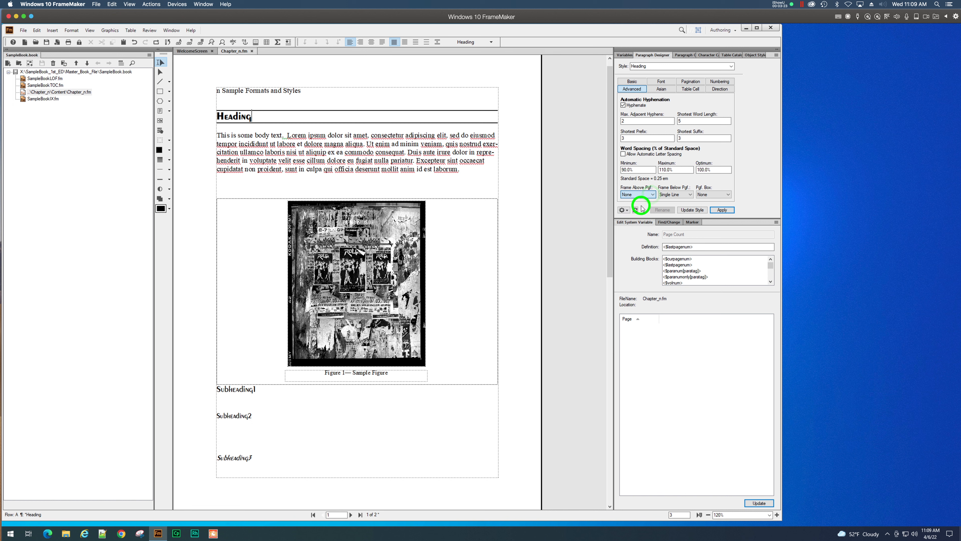
pyautogui.click(681, 195)
pyautogui.click(725, 210)
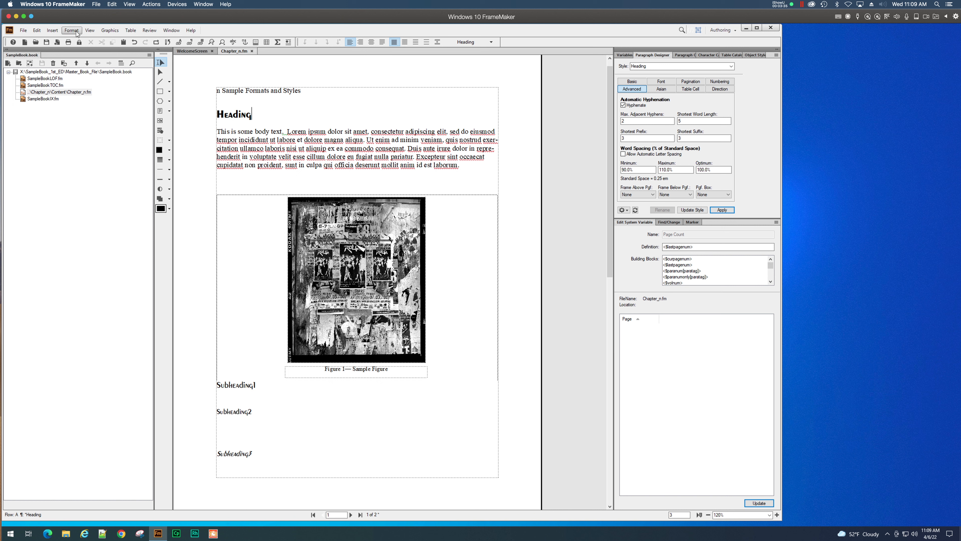
# Show the reference pages and examine the Single Line frame's dimensions in its object properties.
pyautogui.click(89, 30)
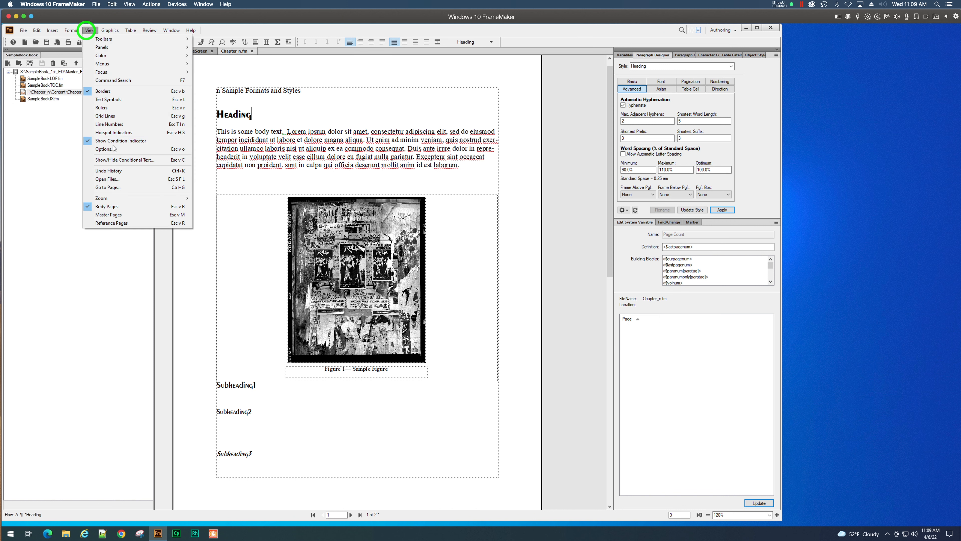
pyautogui.click(123, 223)
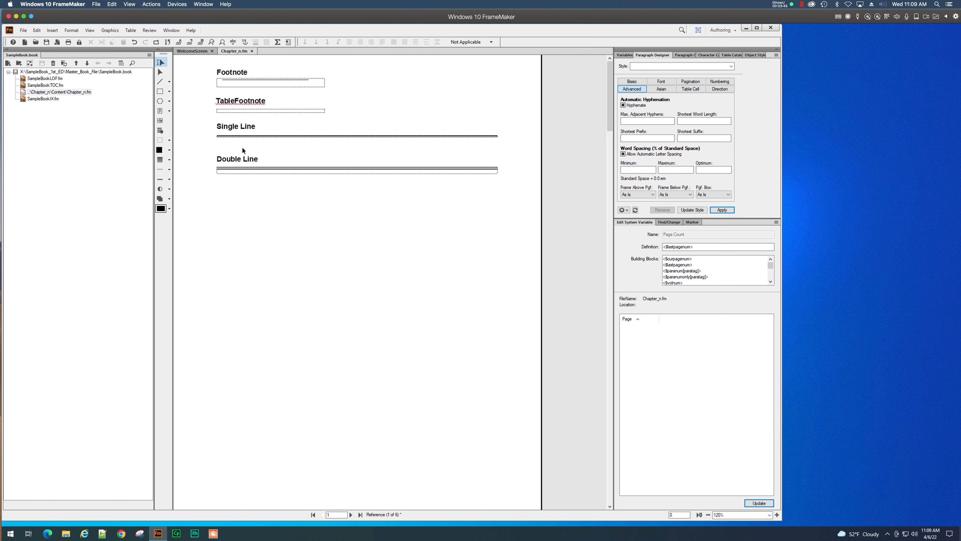
pyautogui.click(247, 139)
pyautogui.click(246, 140)
pyautogui.rightClick(246, 139)
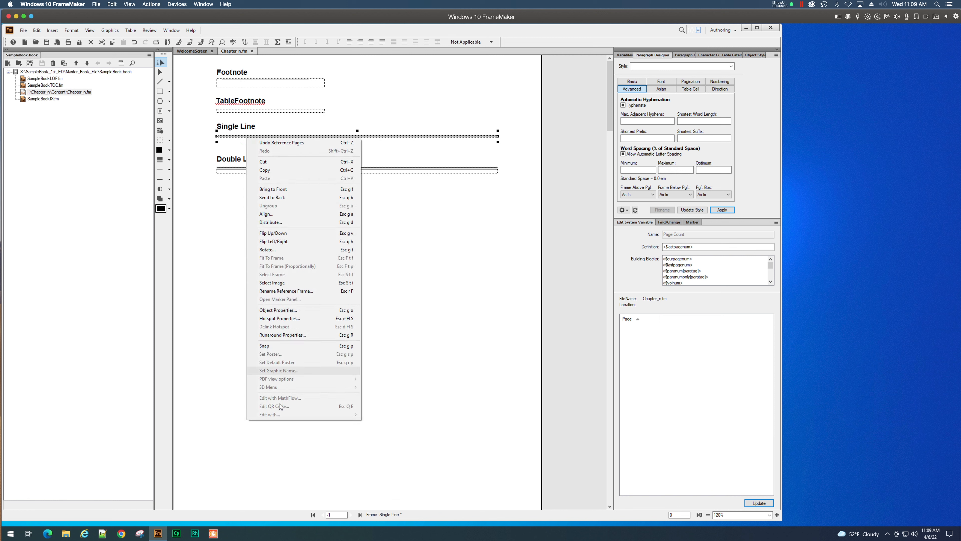
pyautogui.click(287, 311)
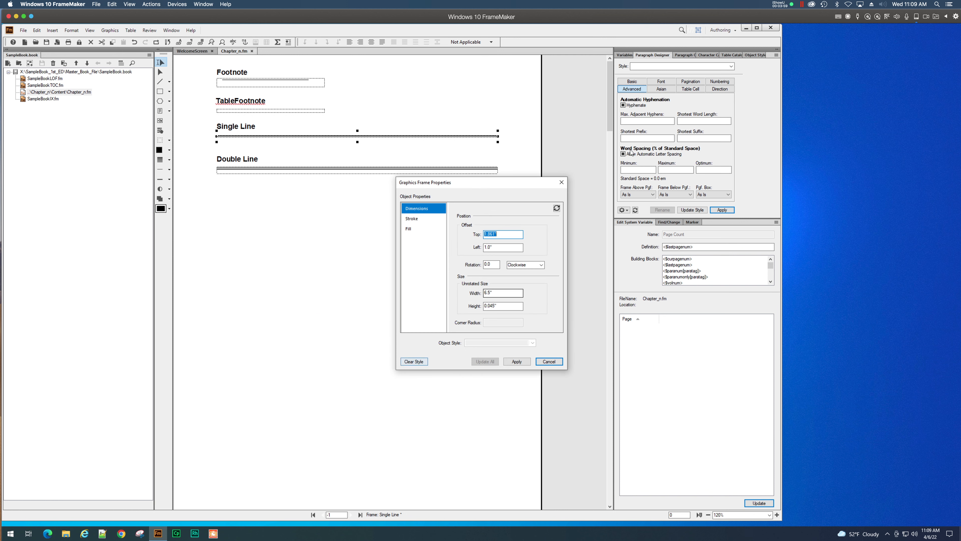
pyautogui.click(561, 184)
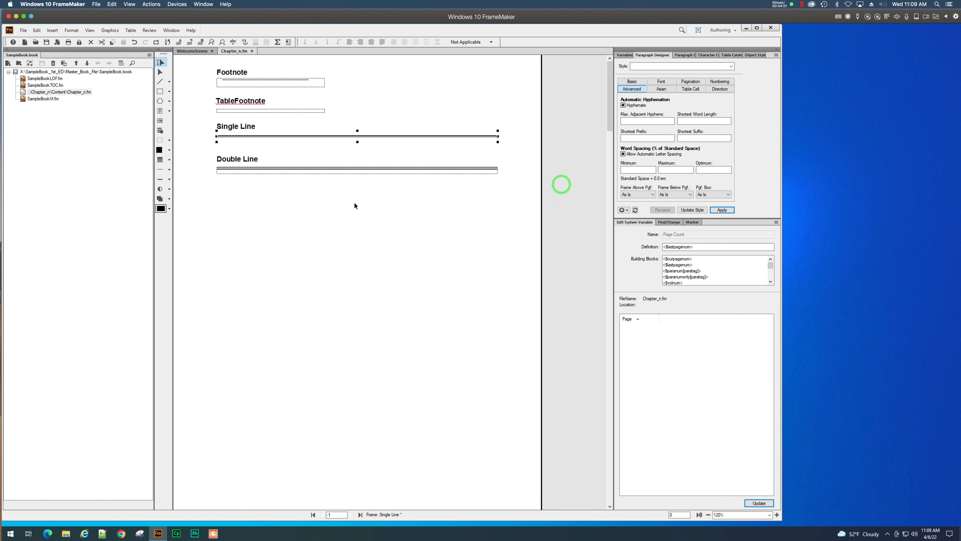
# Deselect the Single Line frame and highlight its text label on the reference page.
pyautogui.click(254, 203)
pyautogui.click(270, 136)
pyautogui.click(246, 127)
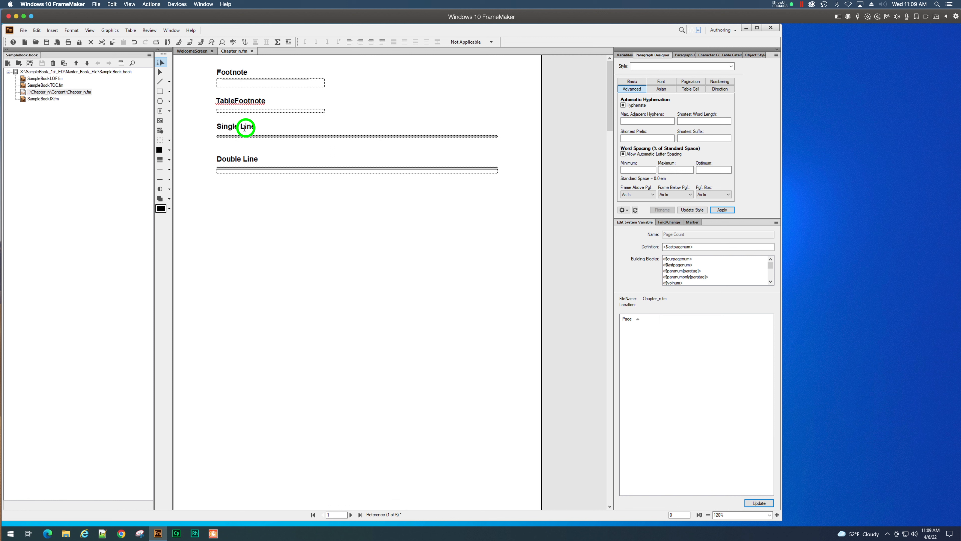
pyautogui.click(216, 126)
pyautogui.moveTo(217, 127); pyautogui.dragTo(255, 127)
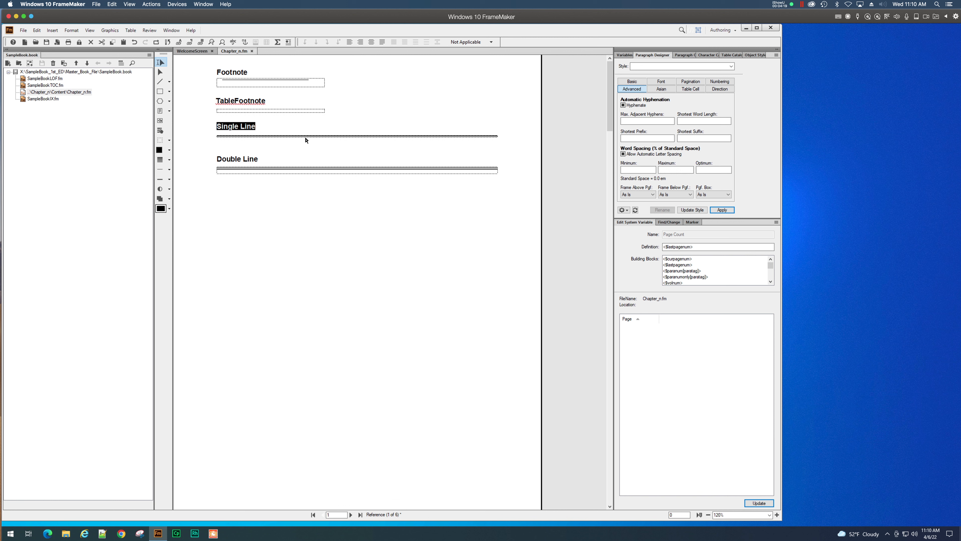
# Adjust the lower edge of the Double Line frame, extend the Single Line frame slightly downward, and save Chapter_n.fm.
pyautogui.click(286, 175)
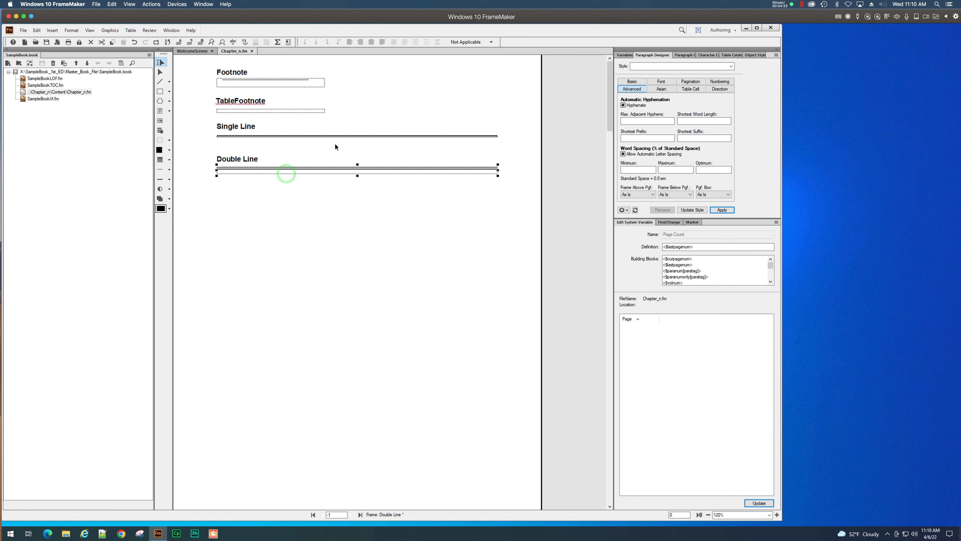
pyautogui.moveTo(358, 177)
pyautogui.mouseDown()
pyautogui.moveTo(358, 196)
pyautogui.moveTo(358, 175)
pyautogui.mouseUp()
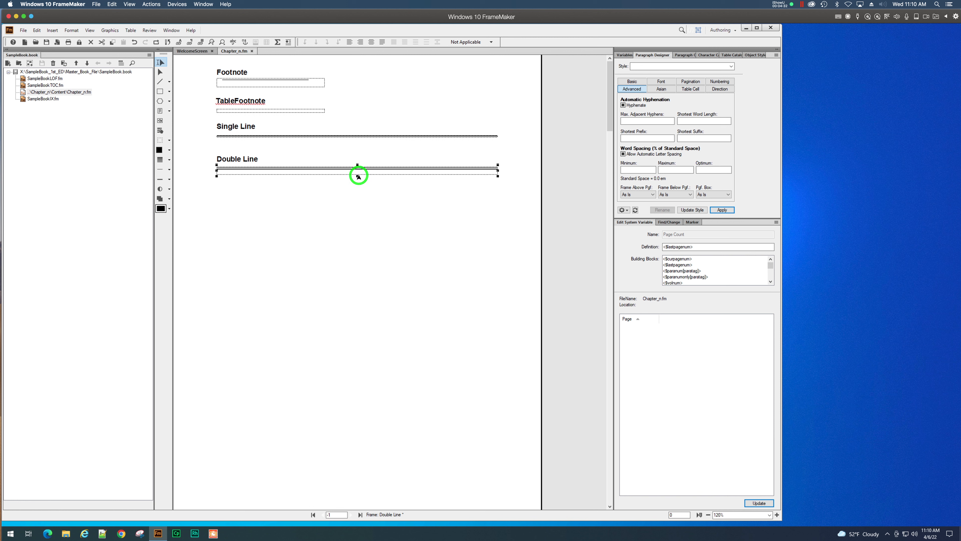
pyautogui.click(352, 139)
pyautogui.click(352, 138)
pyautogui.click(362, 137)
pyautogui.moveTo(357, 143); pyautogui.dragTo(357, 144)
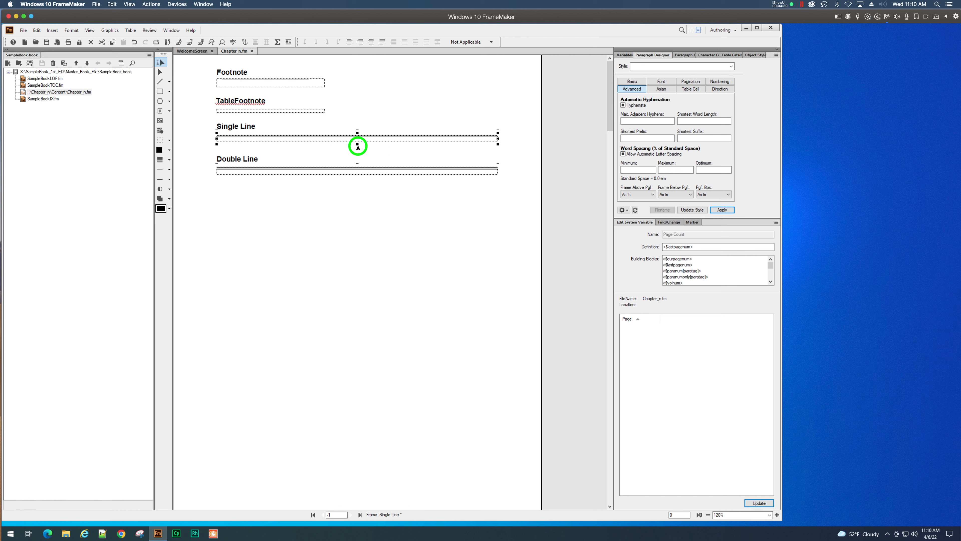
pyautogui.click(370, 211)
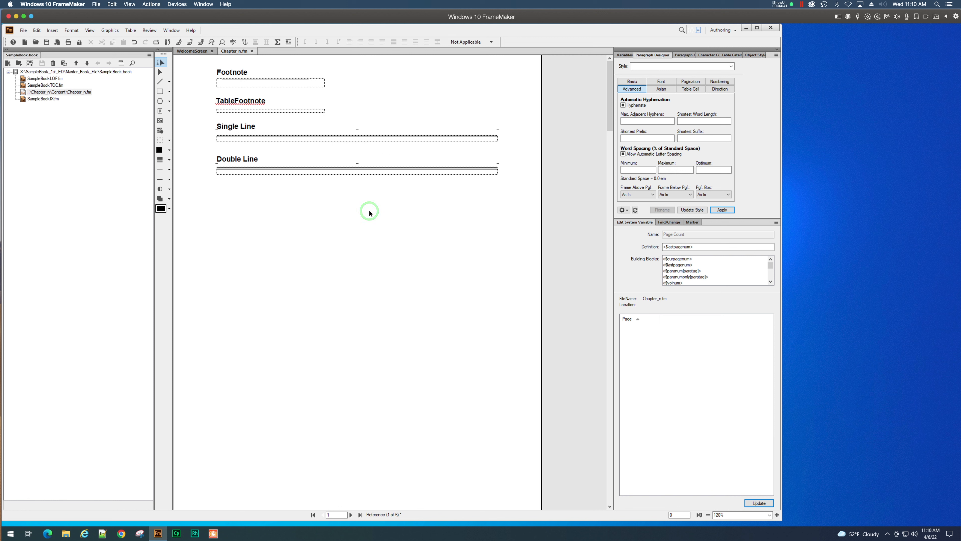
pyautogui.press('super')
pyautogui.press('super')
pyautogui.hotkey('ctrl', 's')
# Show the body pages and apply Single Line as both the frame above and the frame below the Heading paragraph.
pyautogui.click(90, 33)
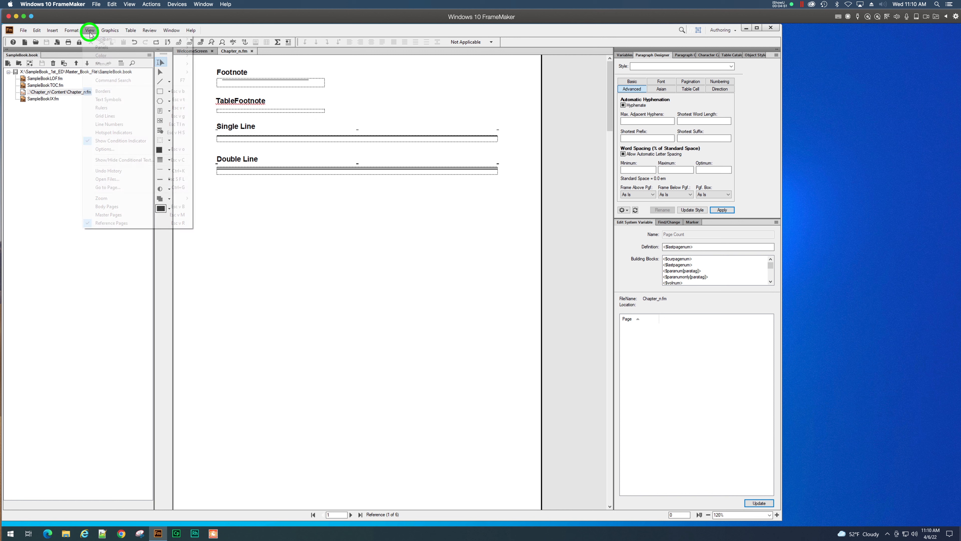
pyautogui.click(102, 208)
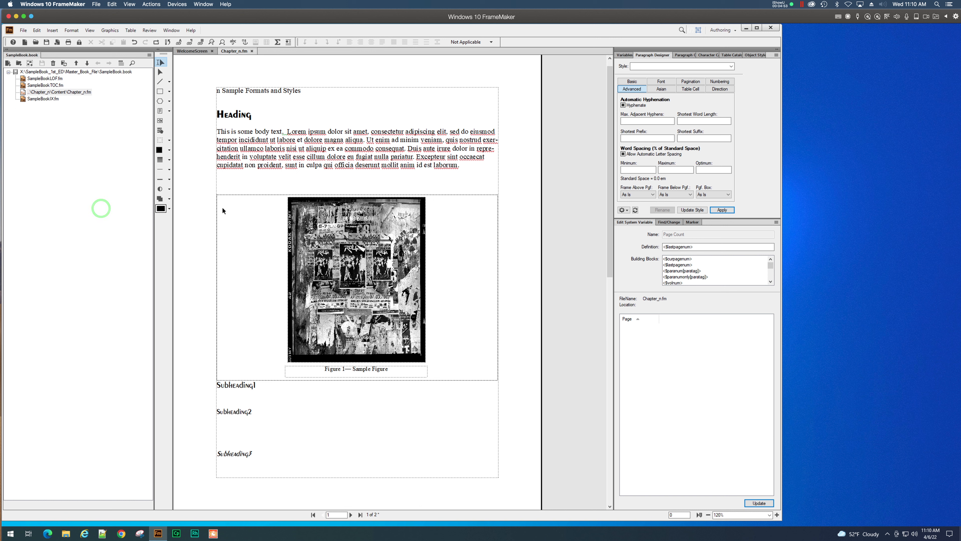
pyautogui.click(252, 119)
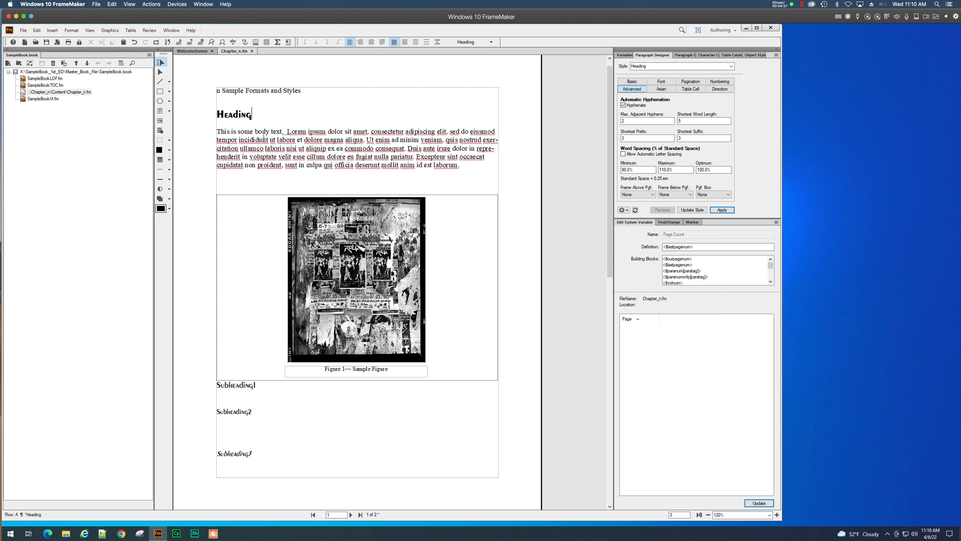
pyautogui.click(651, 195)
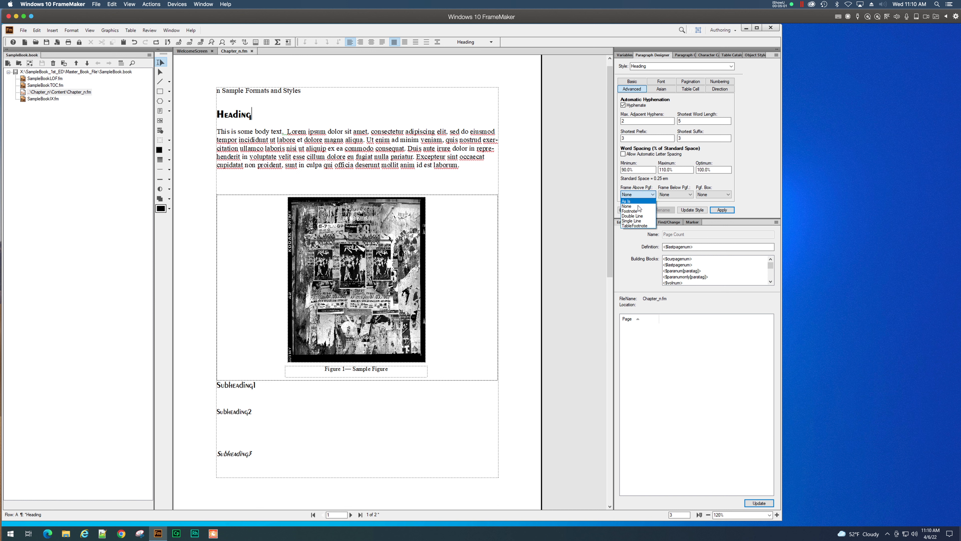
pyautogui.click(636, 221)
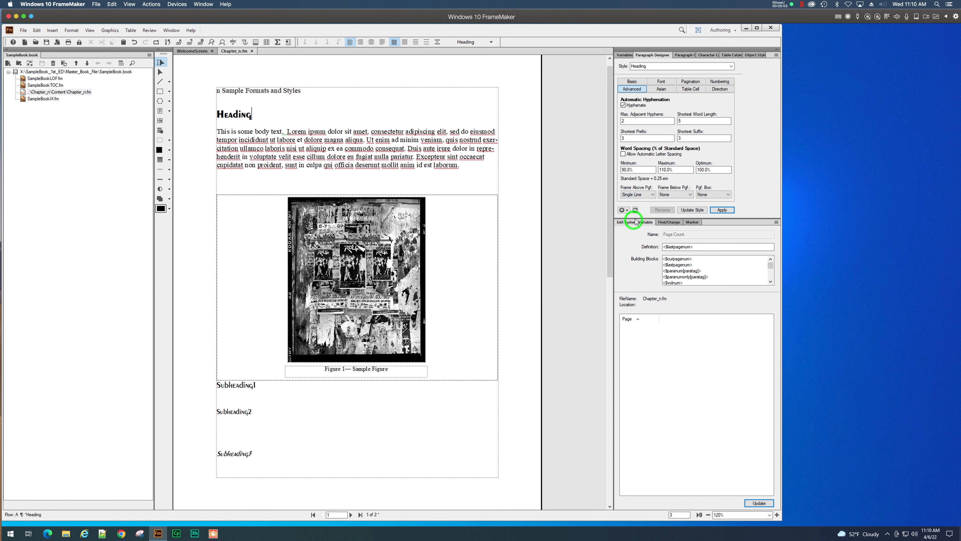
pyautogui.click(688, 195)
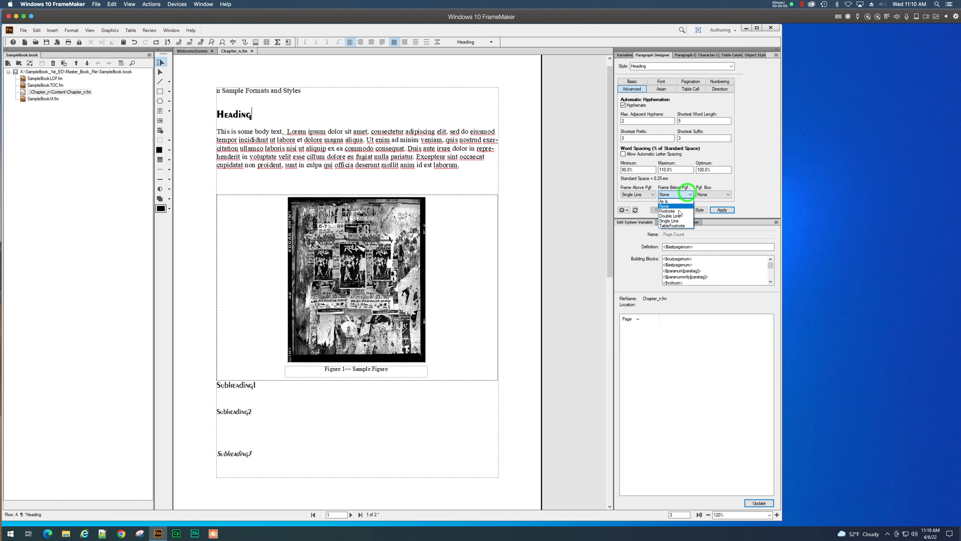
pyautogui.click(669, 221)
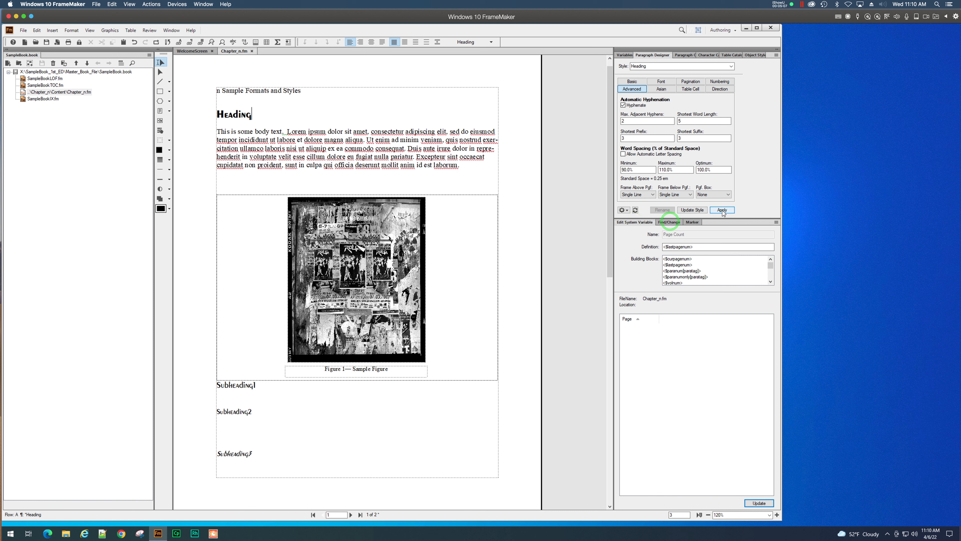
pyautogui.click(721, 210)
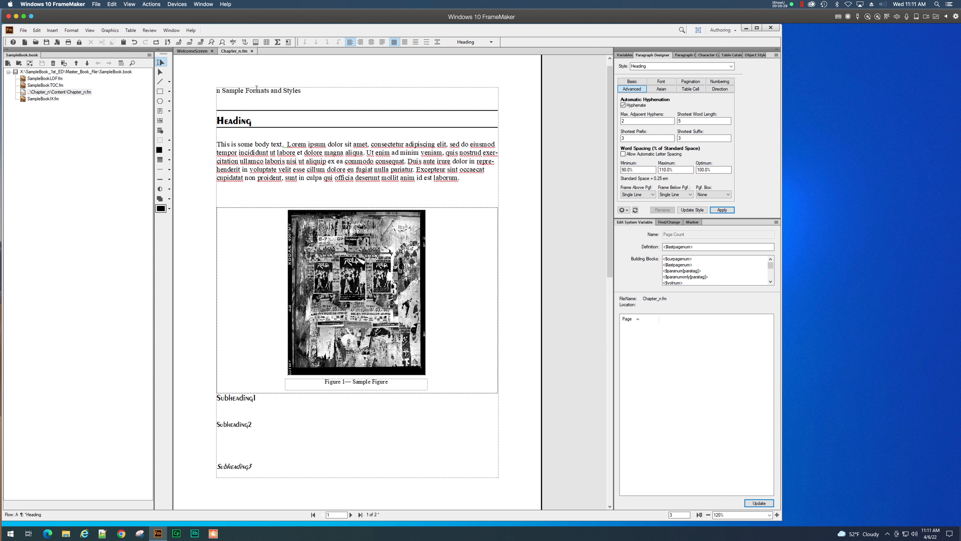
# Show the reference pages, extend the Single Line frame slightly above its line, and shift it a little down the page.
pyautogui.click(90, 30)
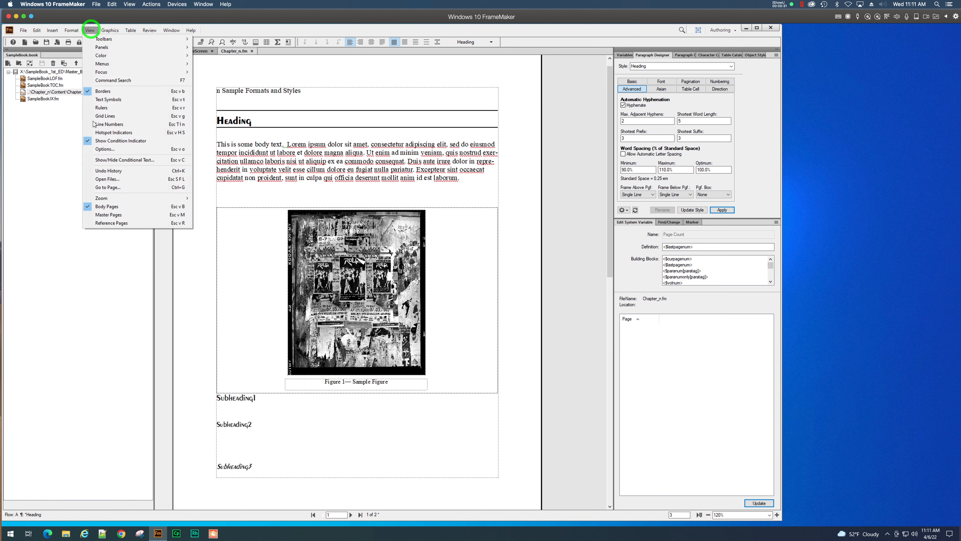
pyautogui.click(114, 222)
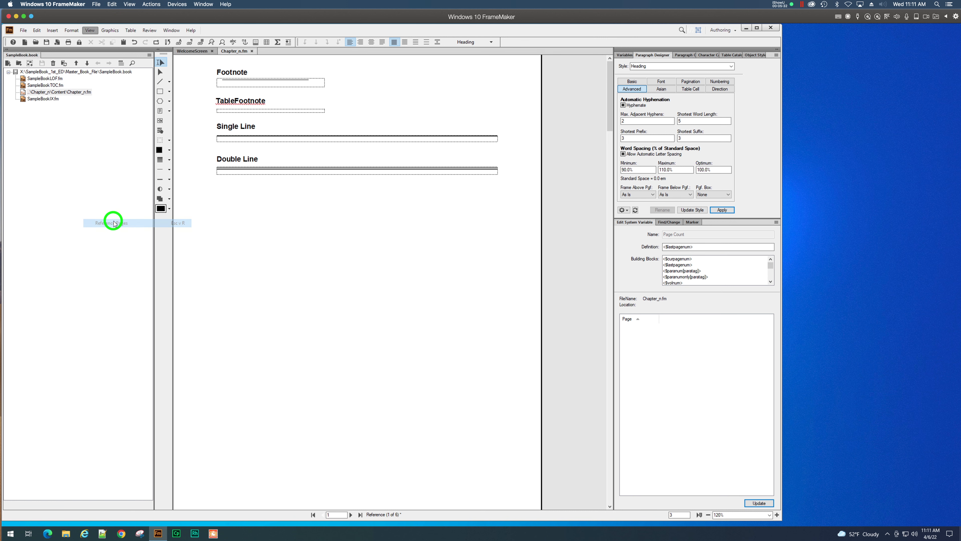
pyautogui.click(272, 137)
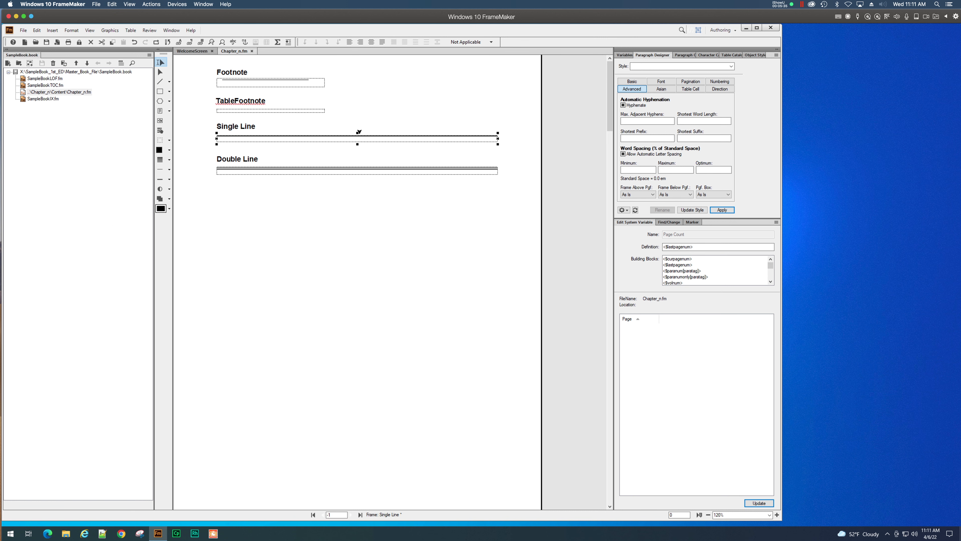
pyautogui.moveTo(358, 132); pyautogui.dragTo(376, 138)
pyautogui.click(374, 142)
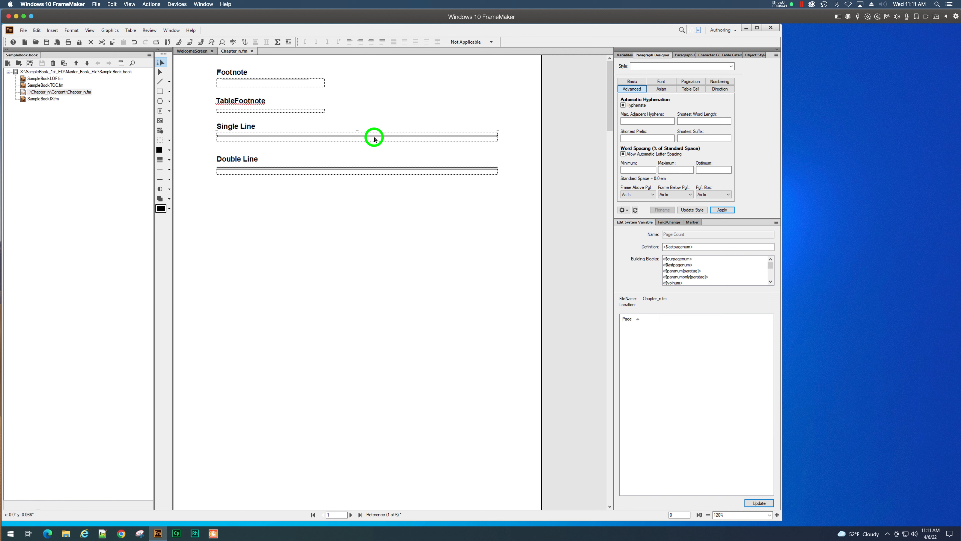
pyautogui.moveTo(375, 135); pyautogui.dragTo(377, 138)
pyautogui.click(376, 142)
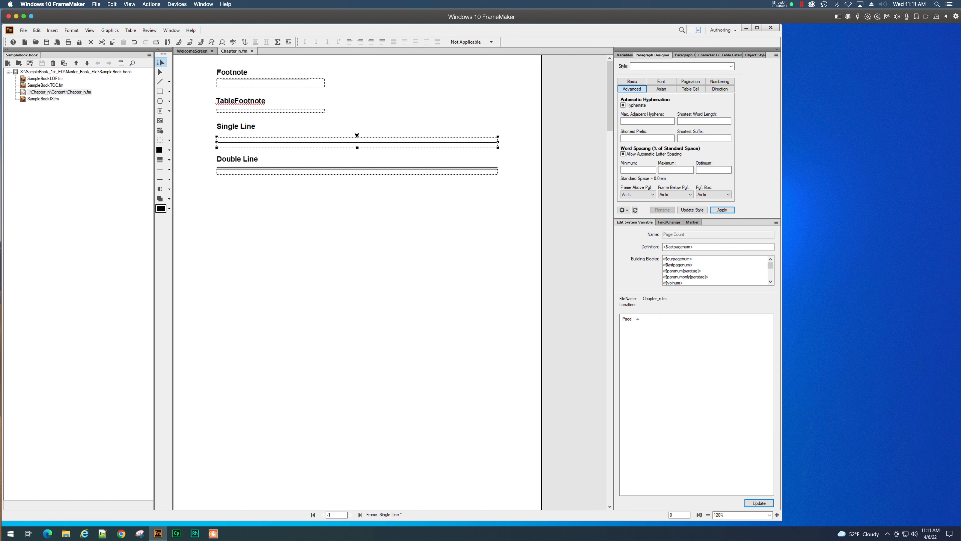
# Enlarge the Single Line frame above and below its line, save the file, and return to the body pages.
pyautogui.moveTo(358, 135); pyautogui.dragTo(358, 152)
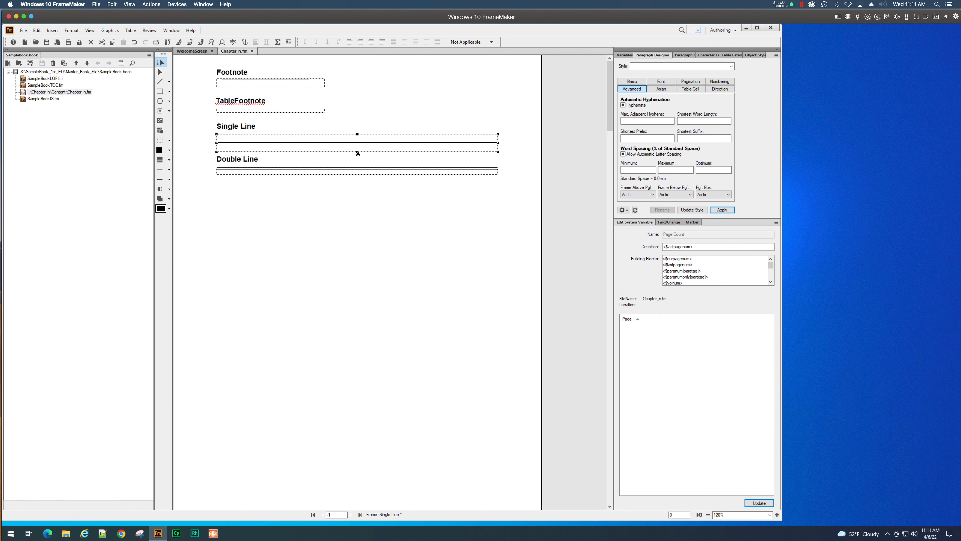
pyautogui.hotkey('ctrl', 's')
pyautogui.click(90, 30)
pyautogui.click(109, 206)
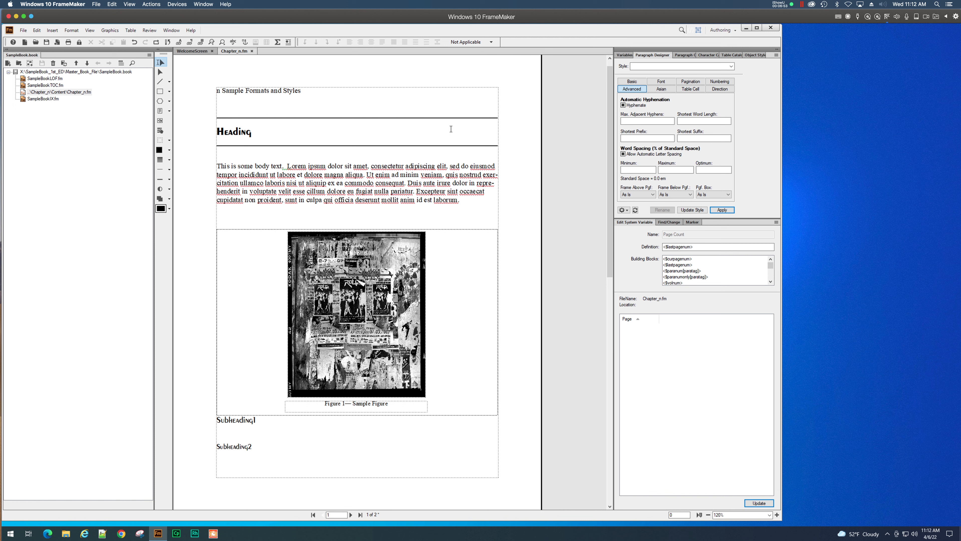
# Show the reference pages and draw a new frame as wide as the existing line frames in the empty area below Double Line.
pyautogui.click(89, 30)
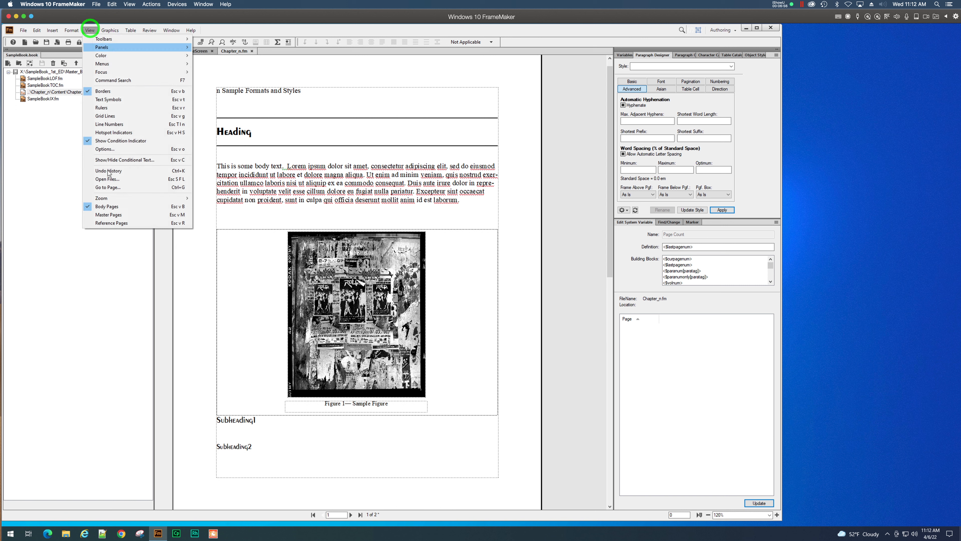
pyautogui.click(114, 223)
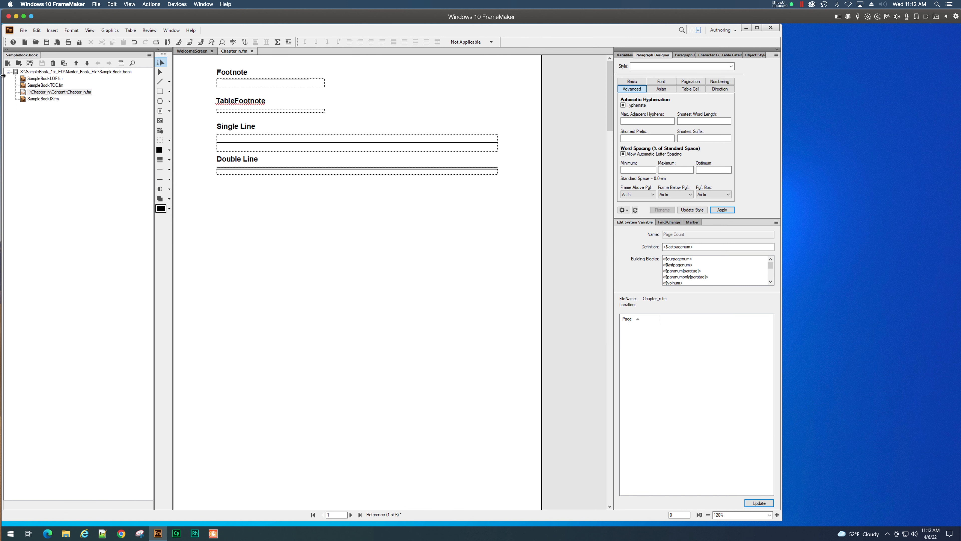
pyautogui.click(160, 111)
pyautogui.moveTo(217, 209); pyautogui.dragTo(498, 239)
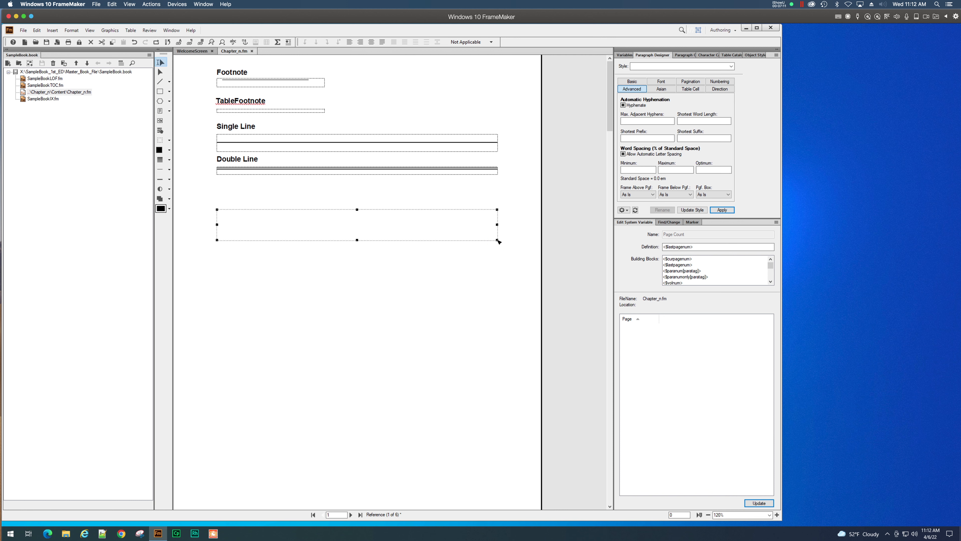
# Delete the empty text frame below the Double Line frame.
pyautogui.click(462, 211)
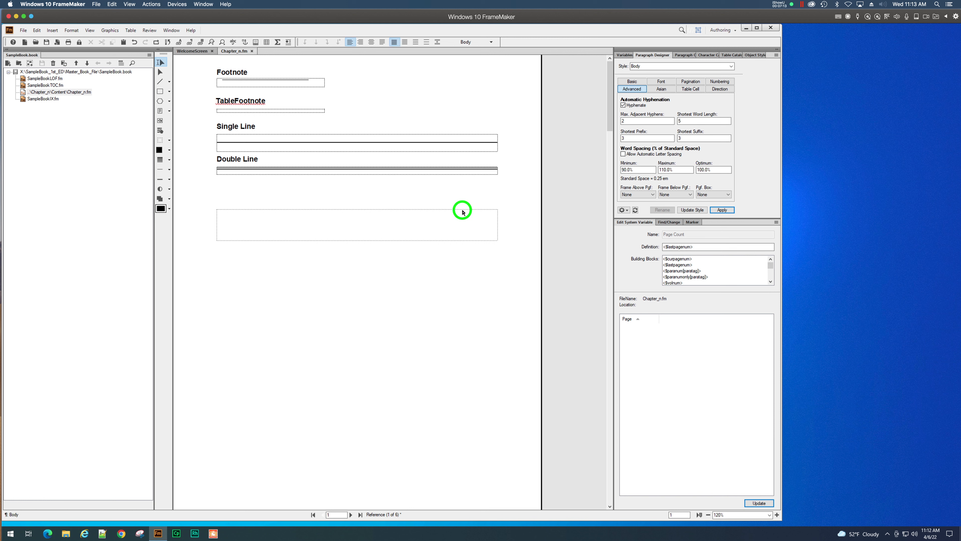
pyautogui.click(337, 211)
pyautogui.click(335, 212)
pyautogui.click(159, 72)
pyautogui.click(190, 130)
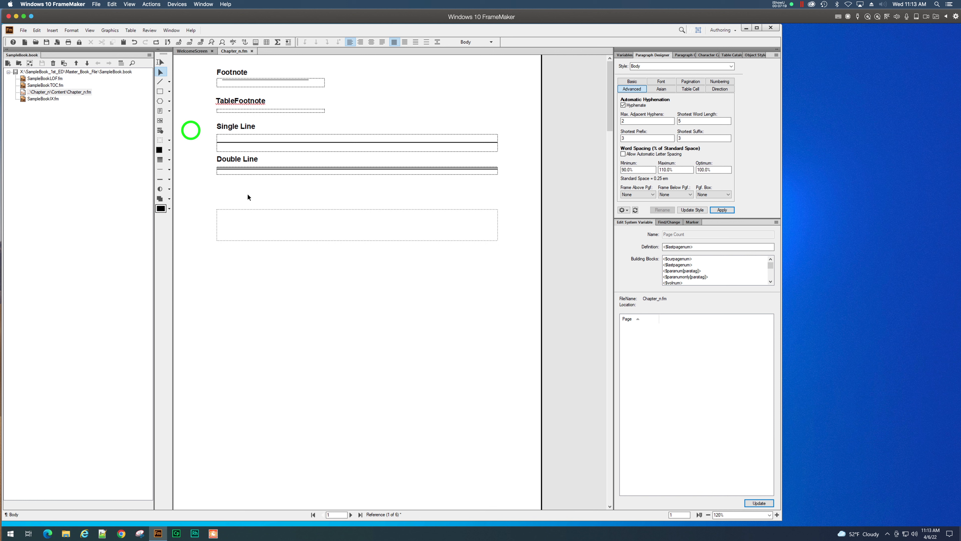
pyautogui.click(252, 210)
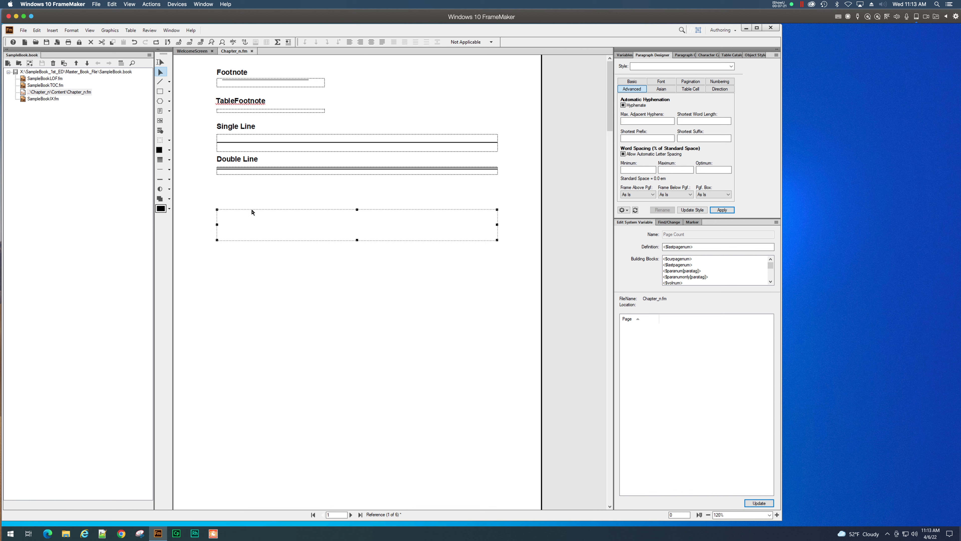
pyautogui.press('Delete')
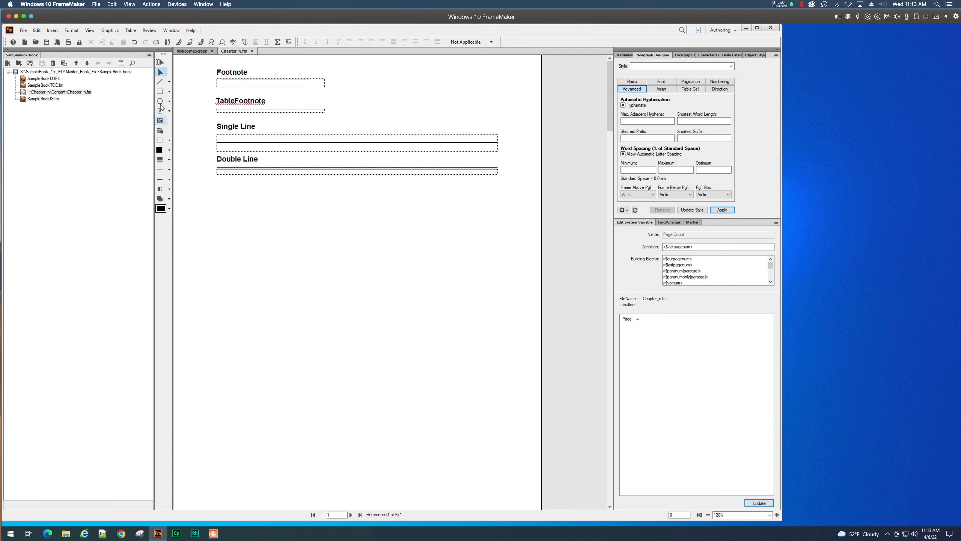
pyautogui.click(160, 111)
pyautogui.moveTo(217, 190); pyautogui.dragTo(500, 222)
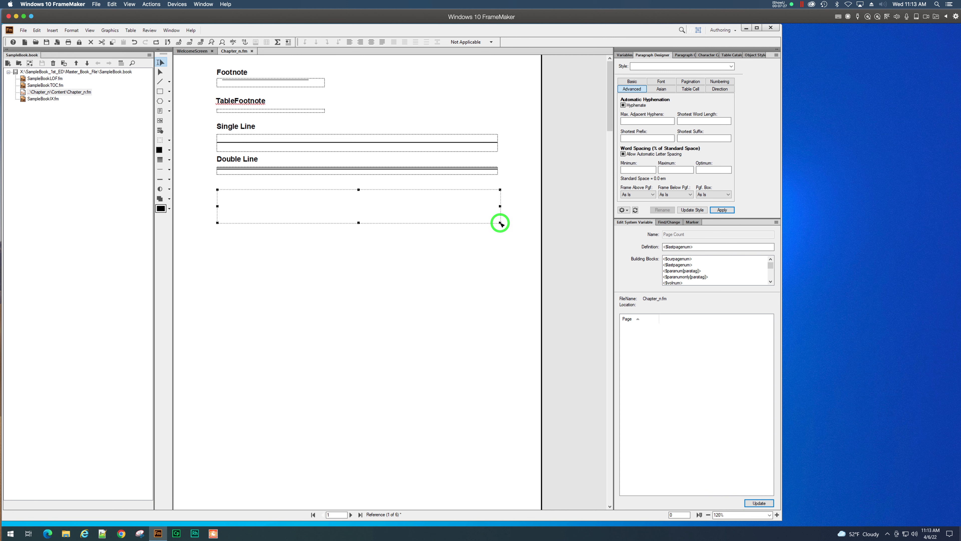
pyautogui.click(458, 211)
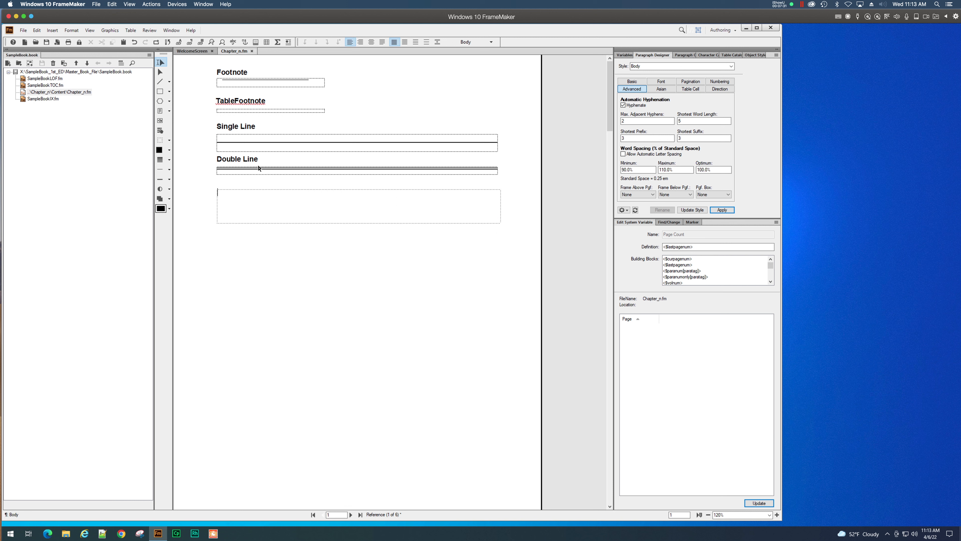
pyautogui.click(292, 191)
pyautogui.hotkey('ctrl', 'z')
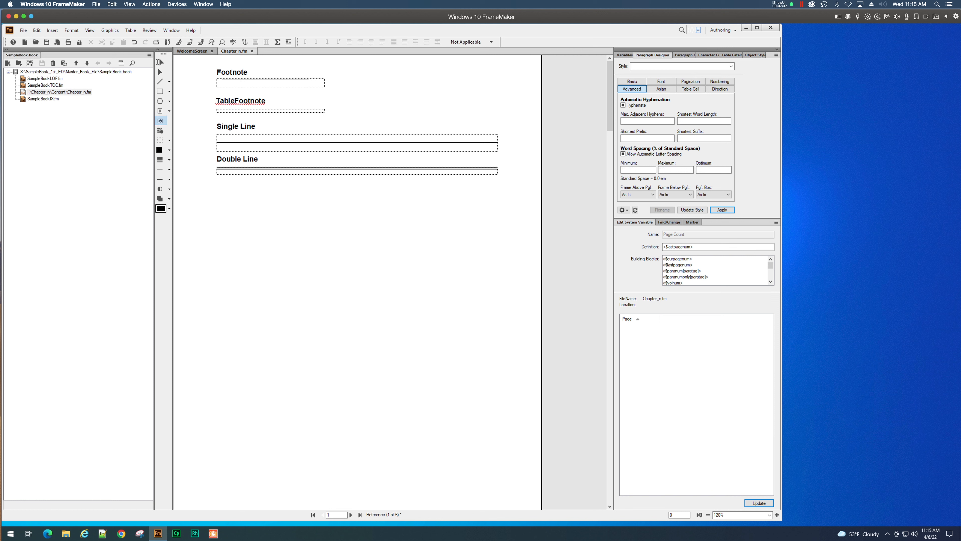
# Draw a graphic frame as wide as the Double Line frame just below it and name it Gray Line.
pyautogui.click(439, 16)
pyautogui.moveTo(217, 187); pyautogui.dragTo(497, 209)
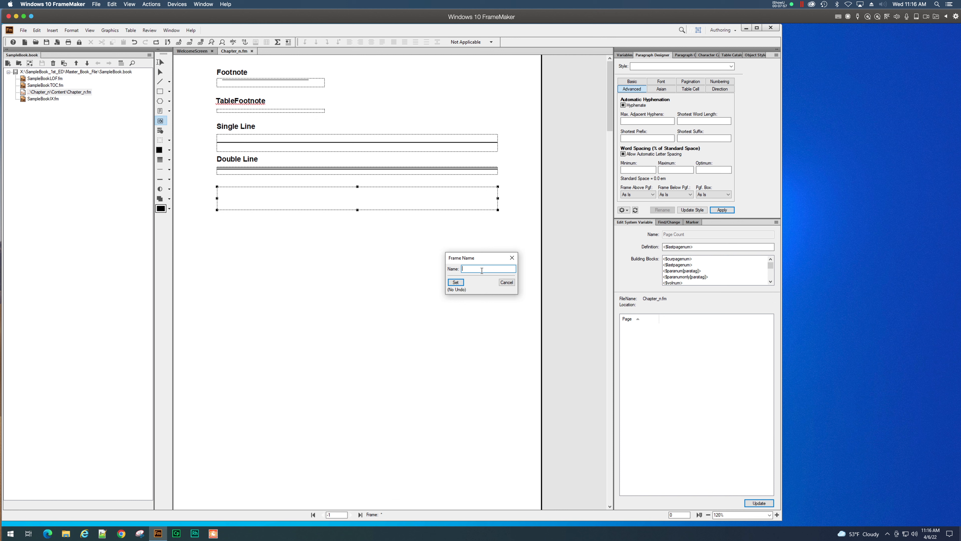
pyautogui.write('Gray Line')
pyautogui.click(456, 282)
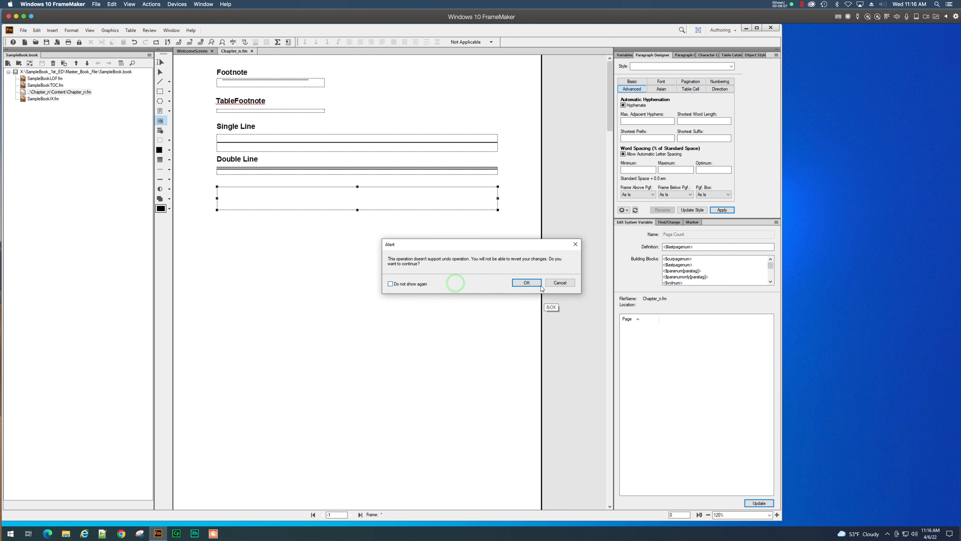
pyautogui.click(521, 283)
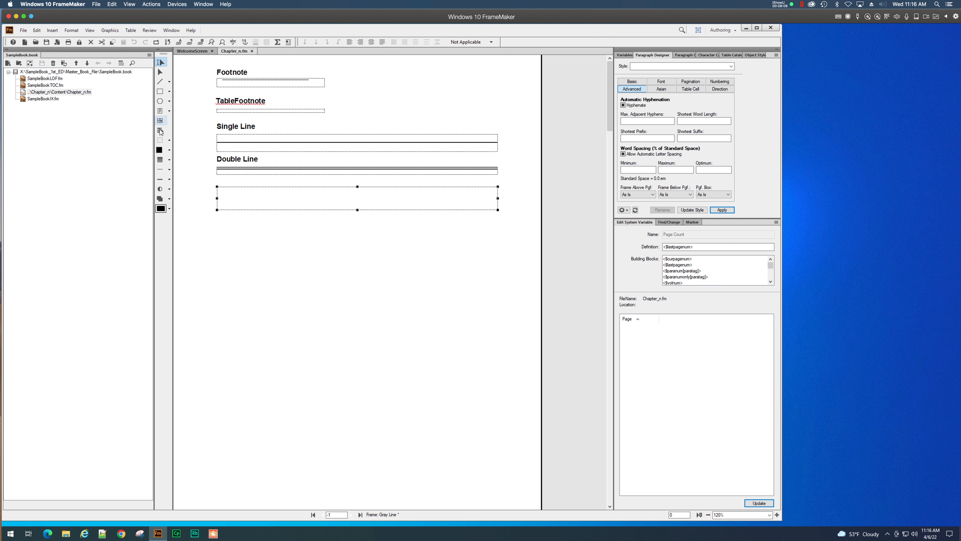
# Draw a horizontal line about 6.47" long across the upper part of the Gray Line frame.
pyautogui.click(160, 82)
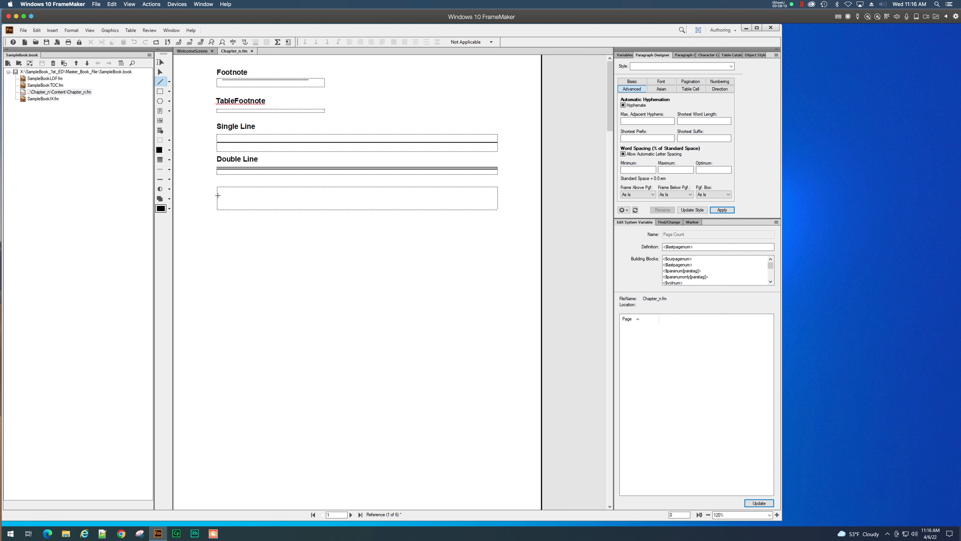
pyautogui.moveTo(218, 193); pyautogui.dragTo(498, 193)
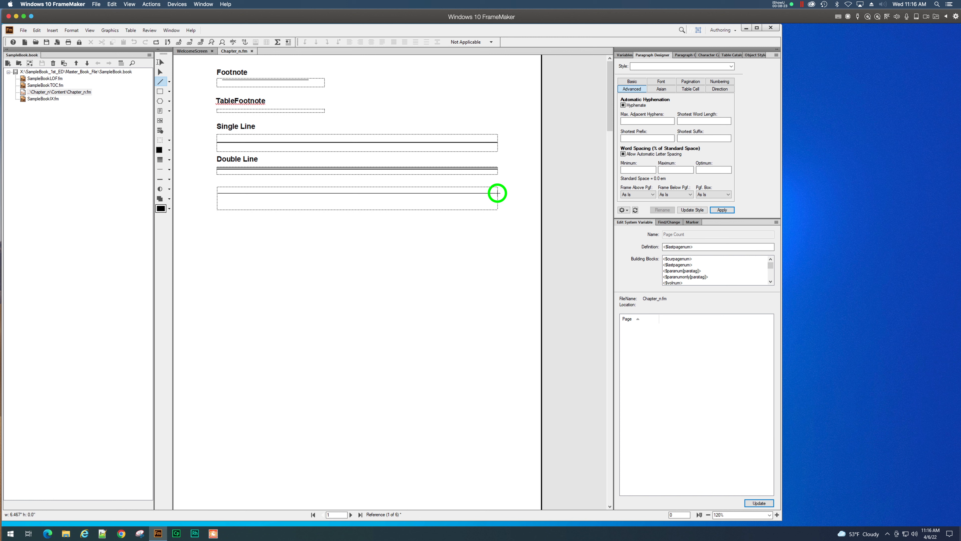
pyautogui.moveTo(497, 193); pyautogui.dragTo(497, 193)
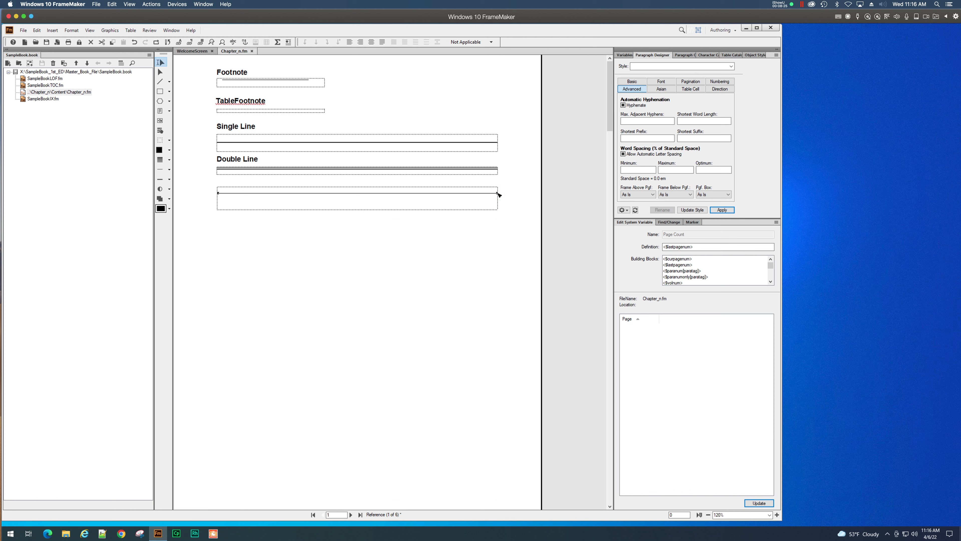
# Set the new line's width to 7 and give it a light gray pen pattern.
pyautogui.click(169, 160)
pyautogui.moveTo(184, 171); pyautogui.dragTo(186, 171)
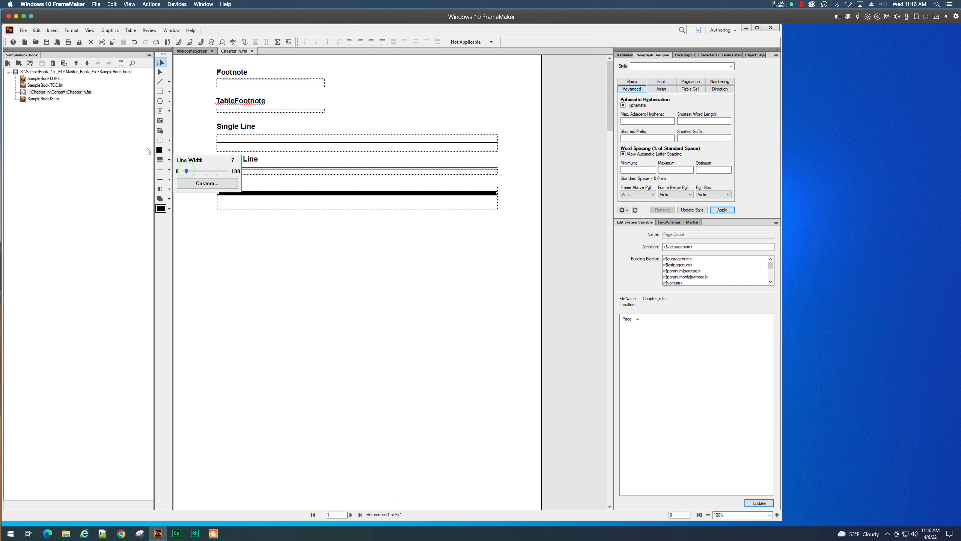
pyautogui.click(169, 150)
pyautogui.click(169, 150)
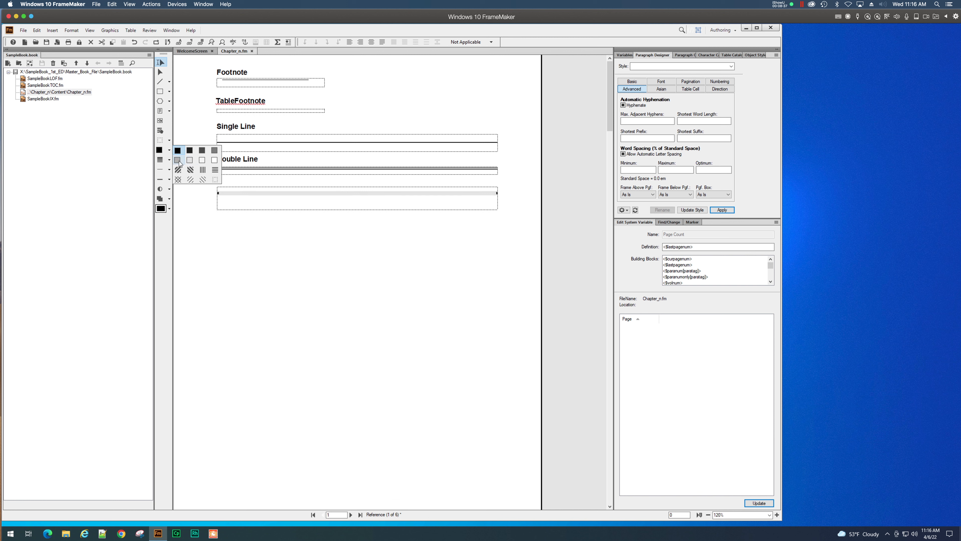
pyautogui.click(190, 160)
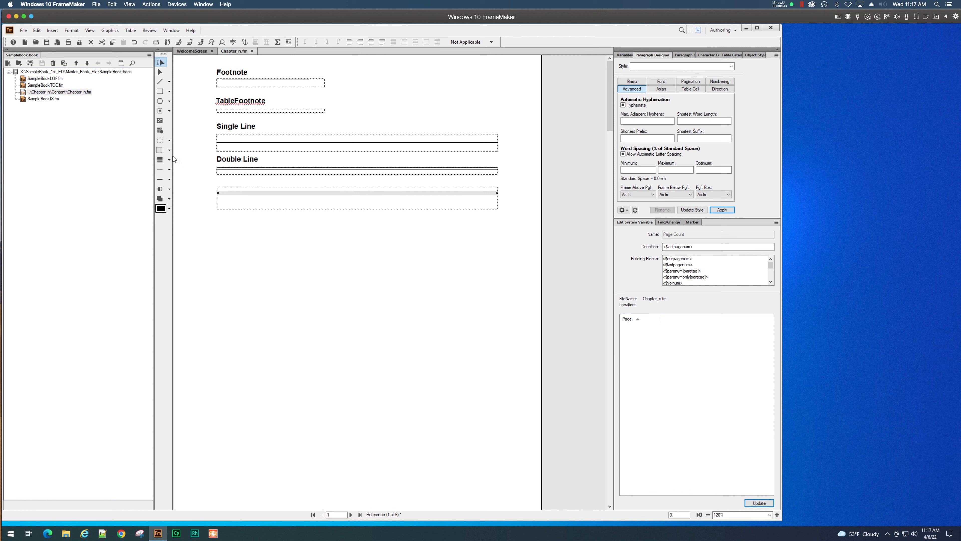
# Shorten the Gray Line frame from its lower edge to just below the gray line, and show the body pages.
pyautogui.click(311, 209)
pyautogui.moveTo(357, 211); pyautogui.dragTo(356, 202)
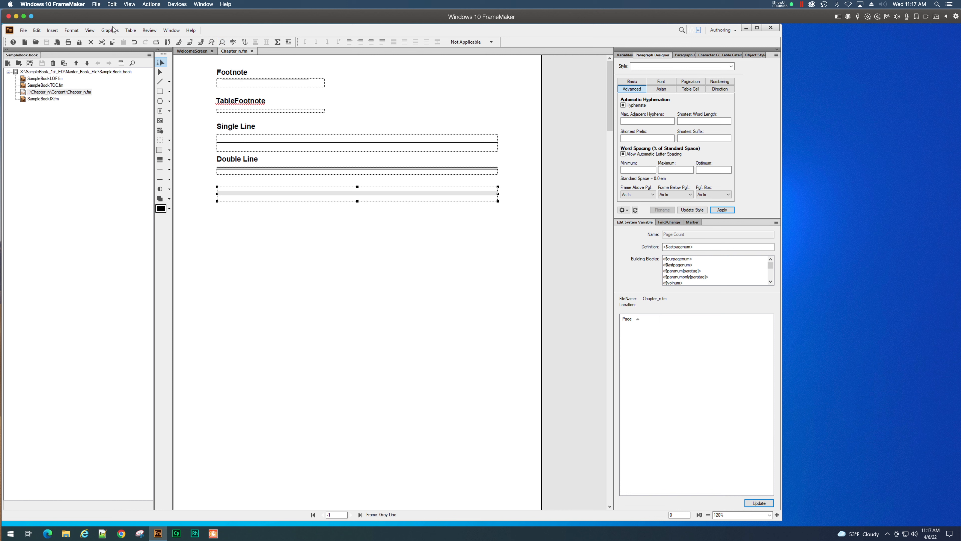
pyautogui.click(91, 30)
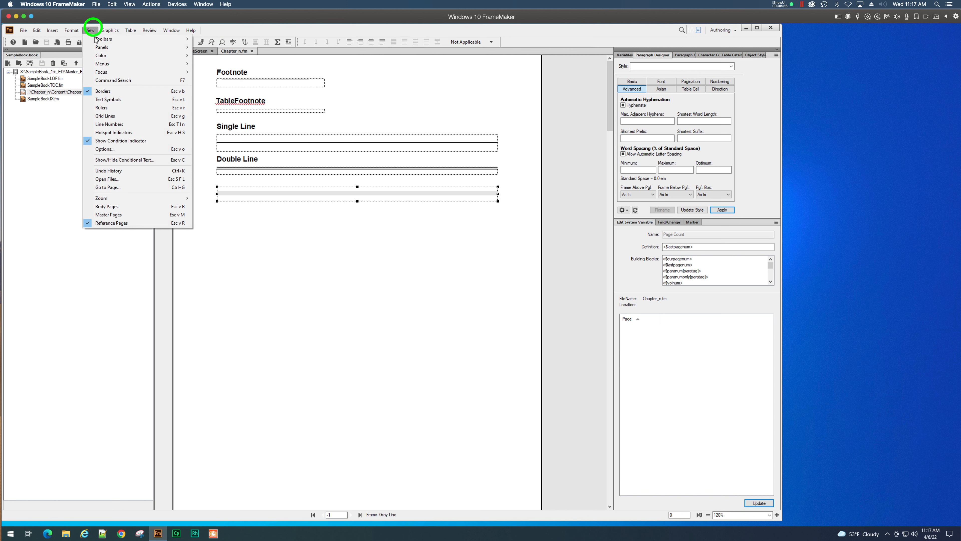
pyautogui.click(125, 206)
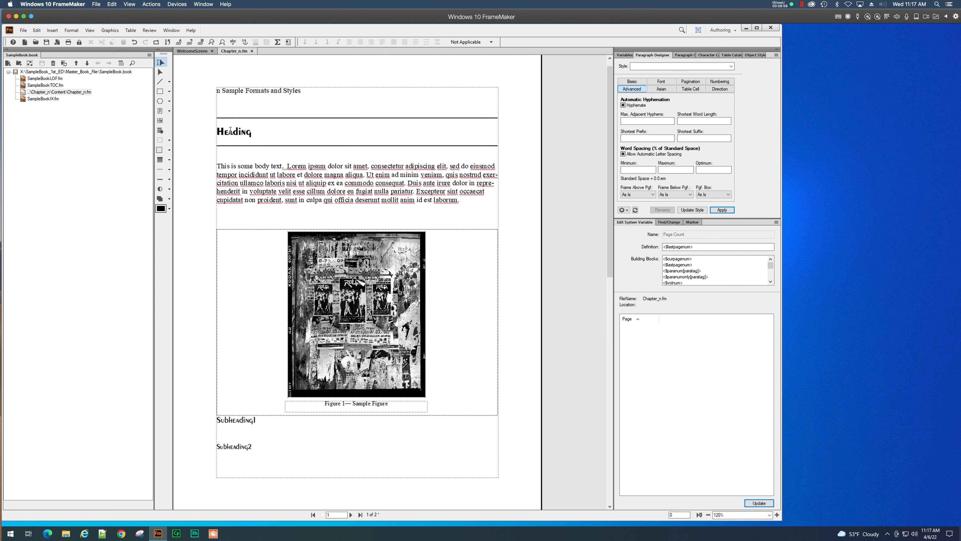
# Apply Gray Line as both the frame above and the frame below the Heading paragraph.
pyautogui.click(267, 131)
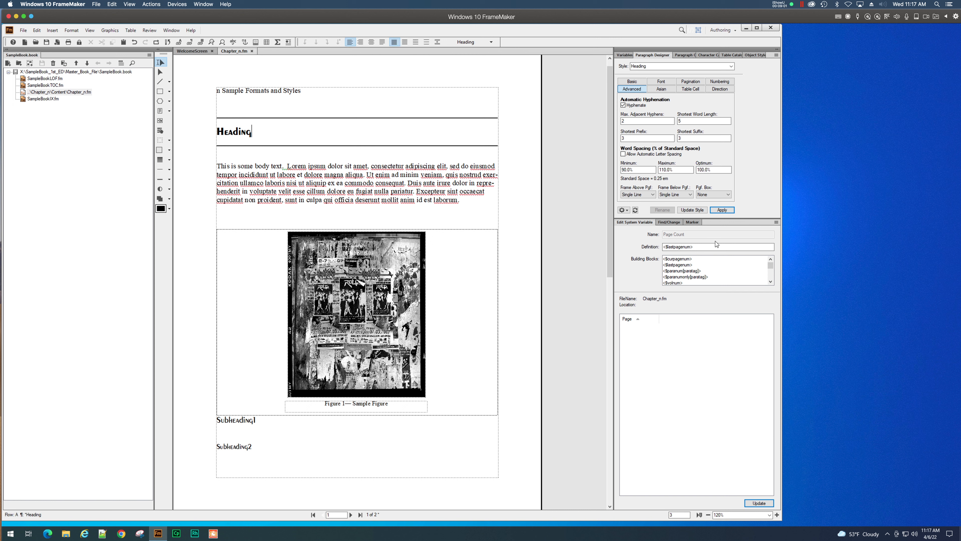
pyautogui.click(634, 89)
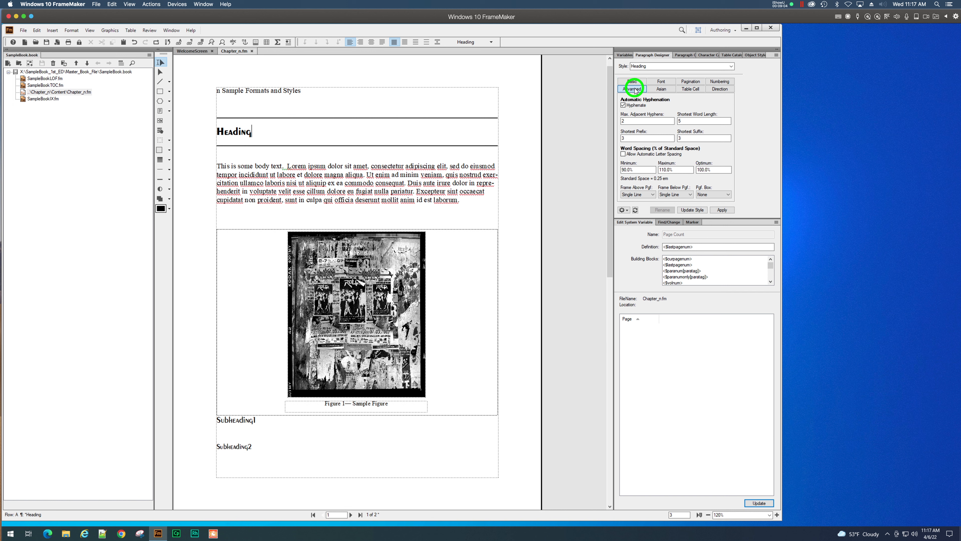
pyautogui.click(652, 195)
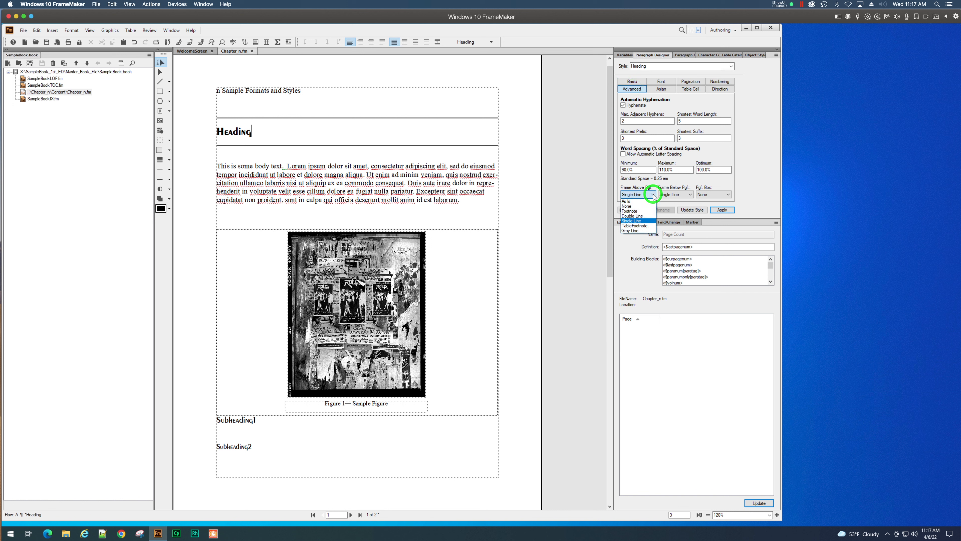
pyautogui.click(641, 232)
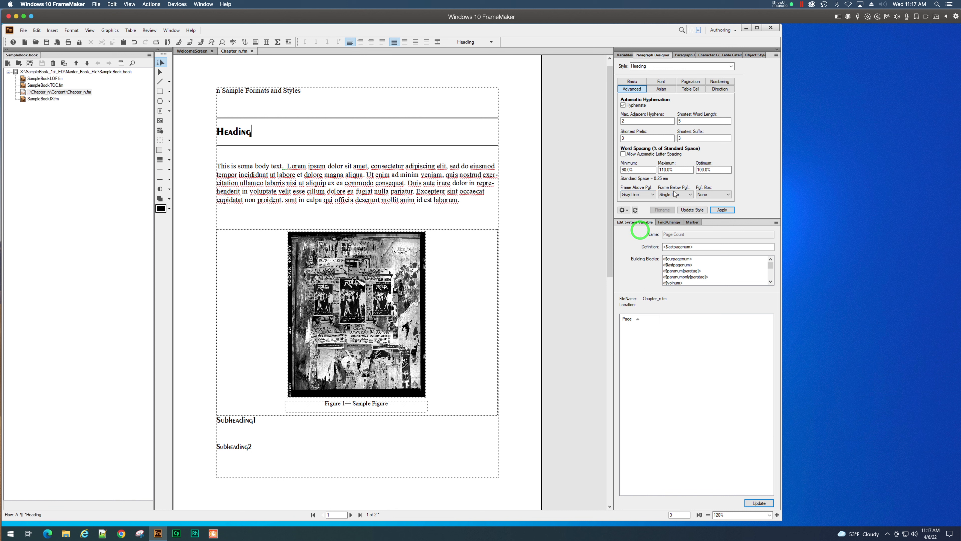
pyautogui.click(690, 194)
pyautogui.click(681, 231)
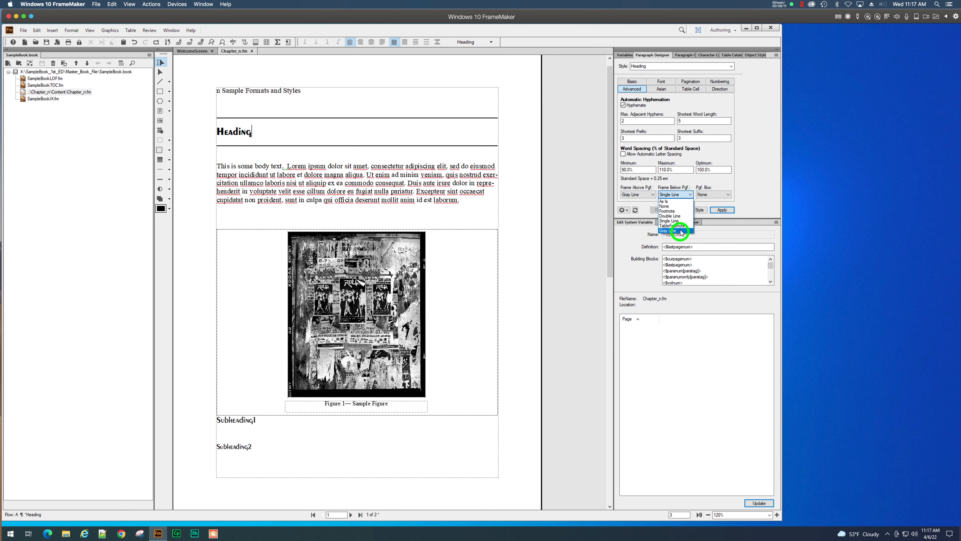
pyautogui.click(722, 210)
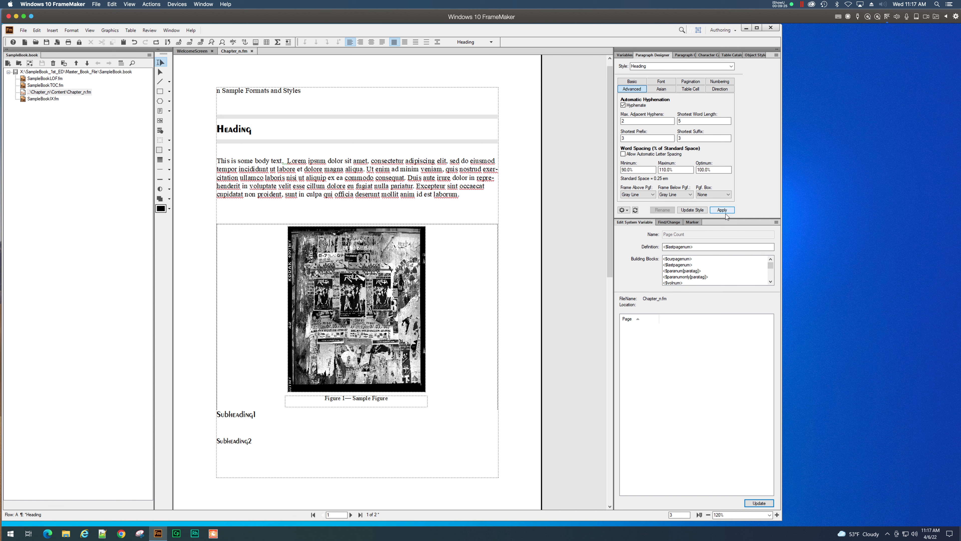
# Show the reference pages and move the Gray Line frame with its line slightly down to make room for a label.
pyautogui.click(88, 30)
pyautogui.click(111, 223)
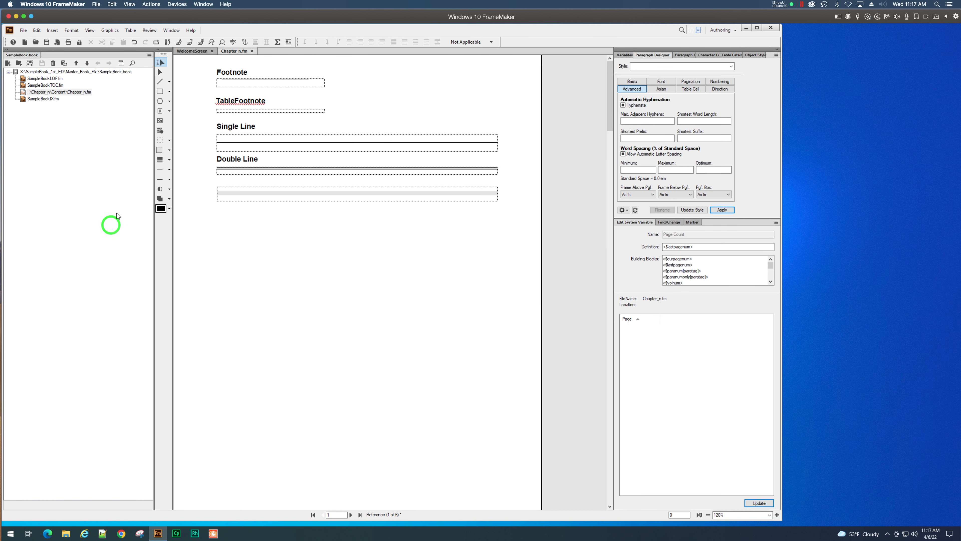
pyautogui.click(160, 121)
pyautogui.moveTo(197, 182); pyautogui.dragTo(514, 212)
pyautogui.moveTo(461, 189); pyautogui.dragTo(464, 203)
pyautogui.click(425, 320)
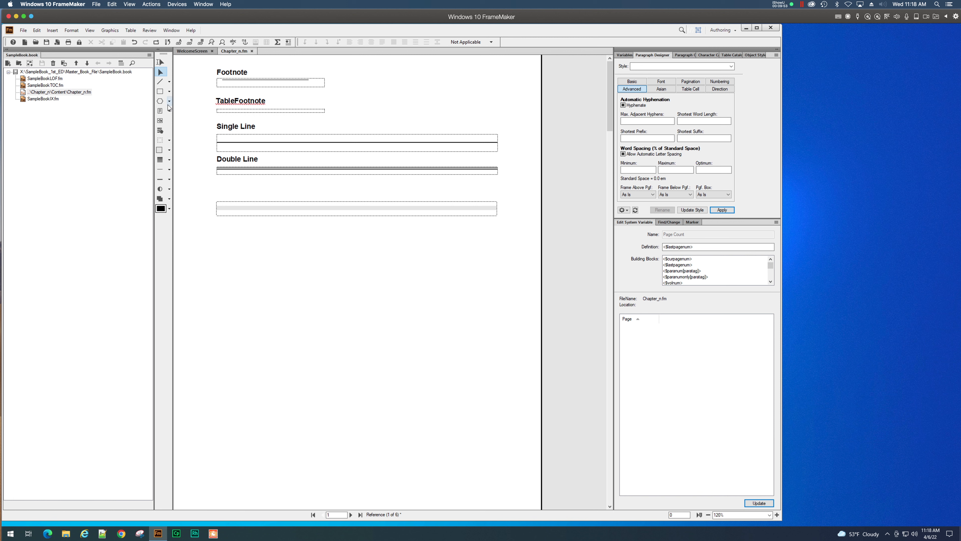
# Add a text line reading "Gray Line" between the Double Line and Gray Line frames.
pyautogui.click(170, 112)
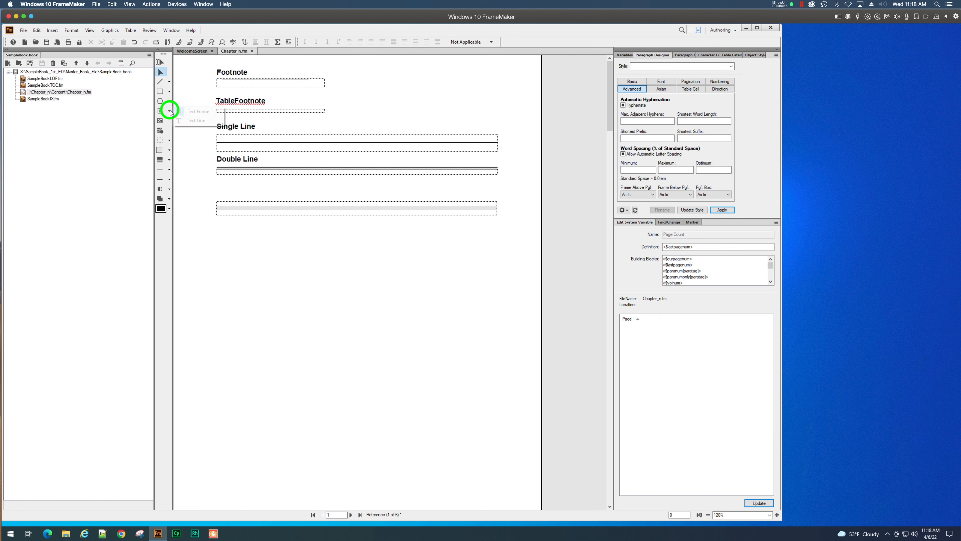
pyautogui.click(188, 121)
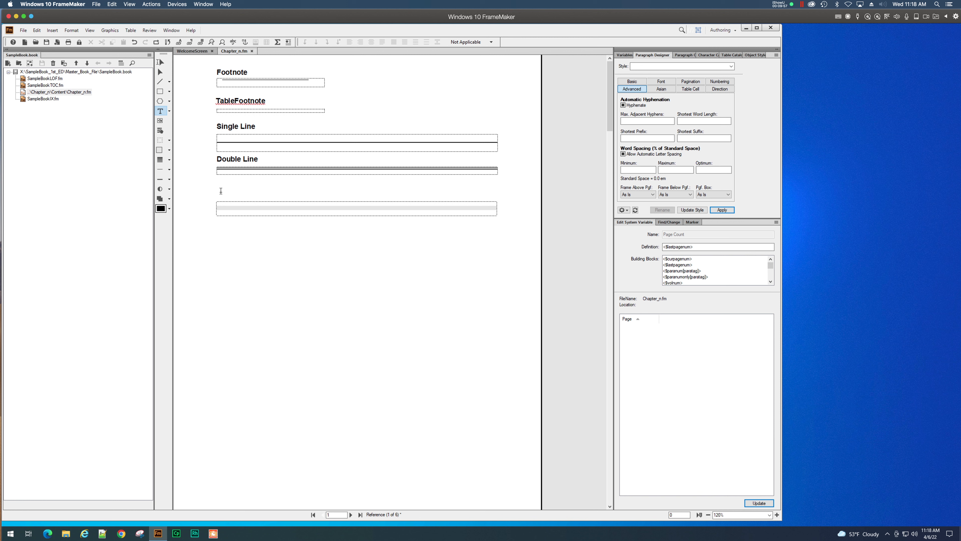
pyautogui.click(221, 189)
pyautogui.write('Gray Line')
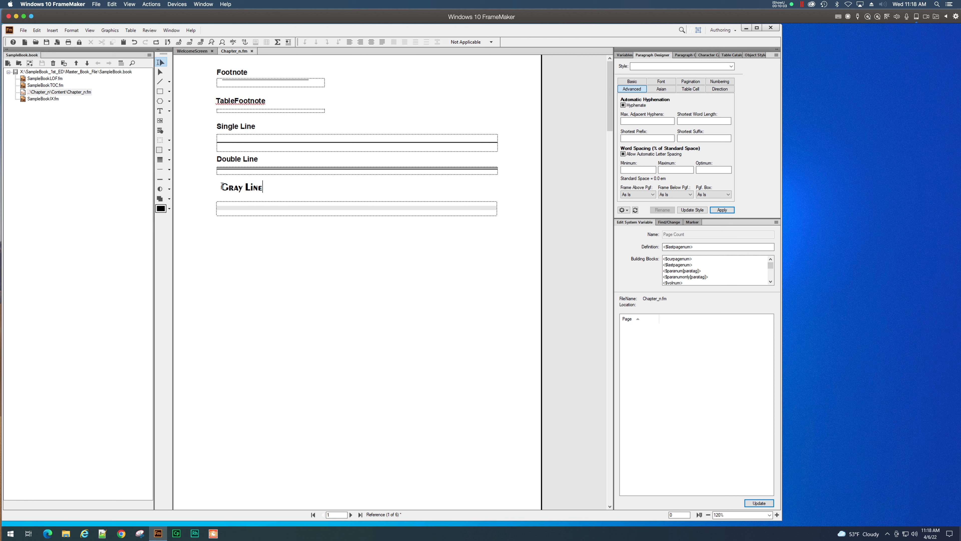
# Show the Character Catalog with the Gray Line label selected, and move the label to just above its frame's left end.
pyautogui.moveTo(222, 187); pyautogui.dragTo(260, 188)
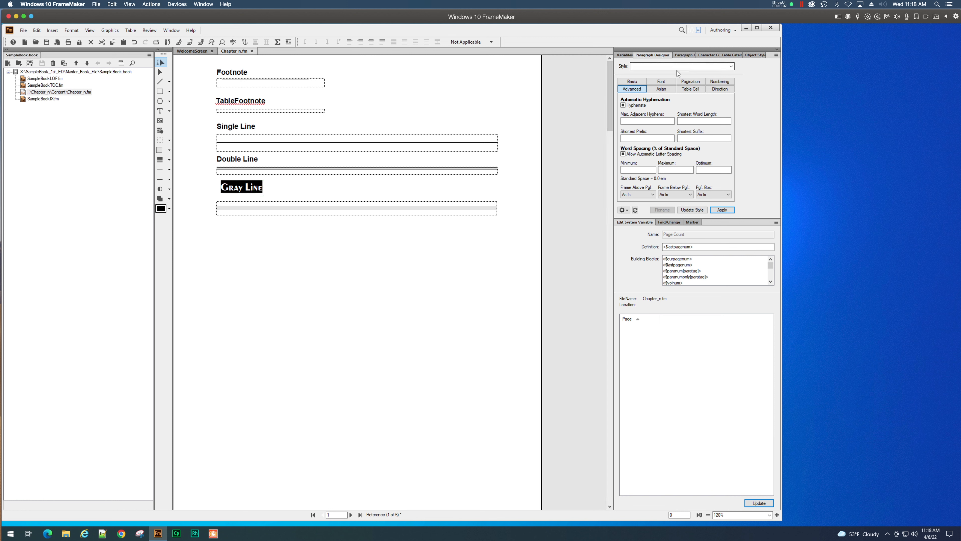
pyautogui.click(715, 55)
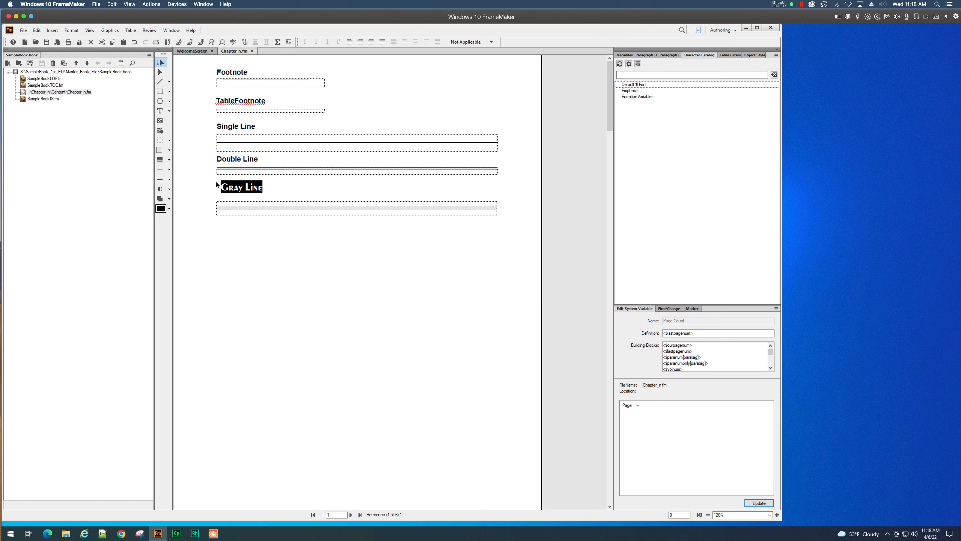
pyautogui.click(160, 72)
pyautogui.moveTo(240, 187); pyautogui.dragTo(237, 194)
pyautogui.click(288, 229)
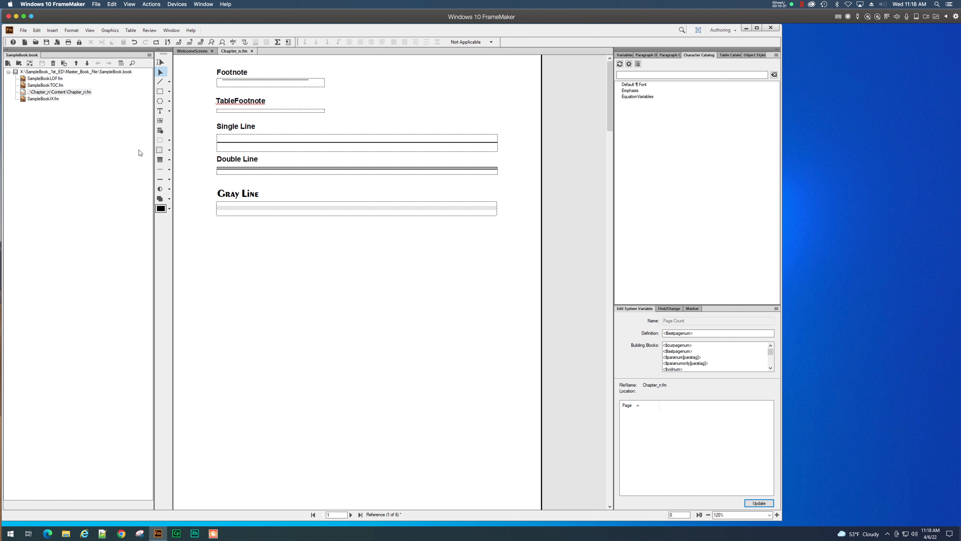
# Draw a graphic frame about half as wide as the line frames in the empty area below Gray Line, and name it Warning.
pyautogui.click(160, 120)
pyautogui.moveTo(218, 256); pyautogui.dragTo(350, 293)
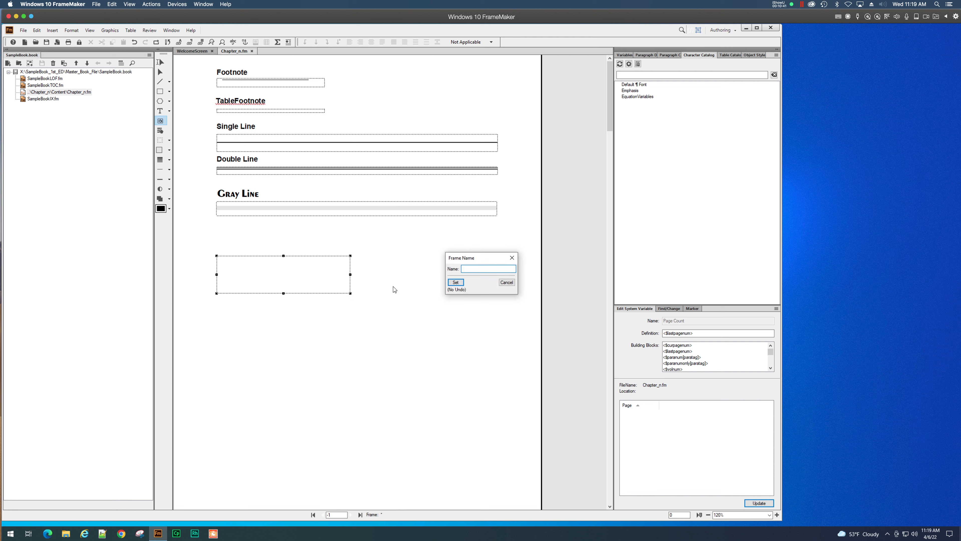
pyautogui.write('Warning')
pyautogui.click(455, 283)
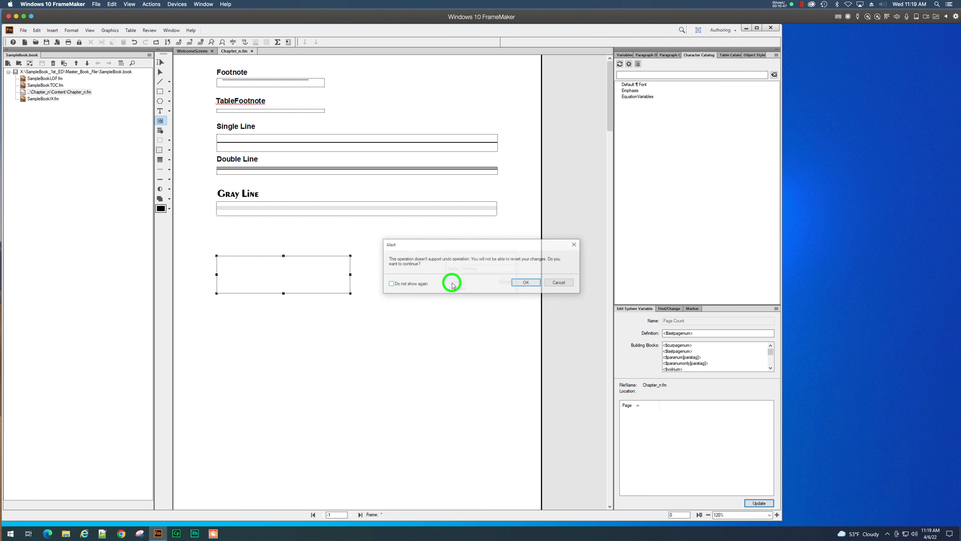
pyautogui.click(519, 282)
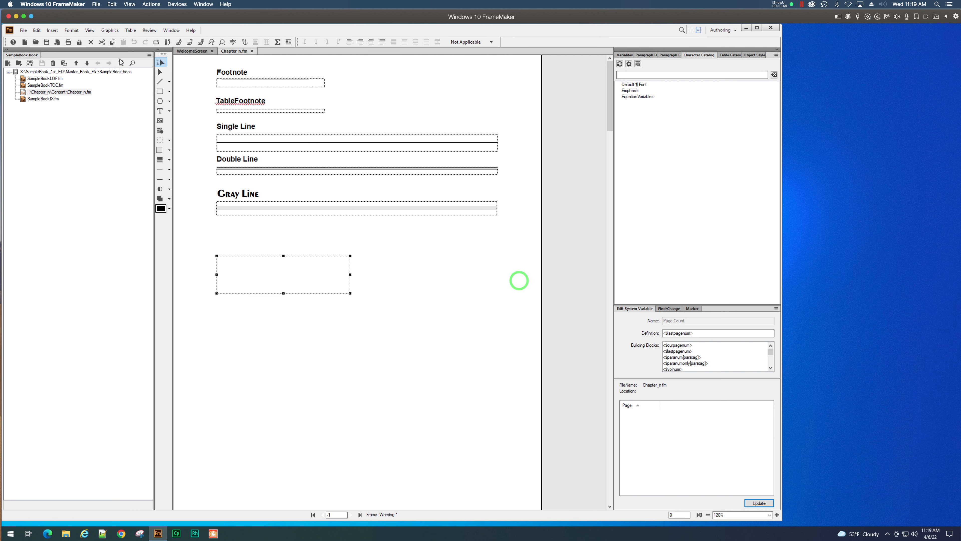
# Add the text line "Warning" above the empty reference frame below Gray Line.
pyautogui.click(161, 111)
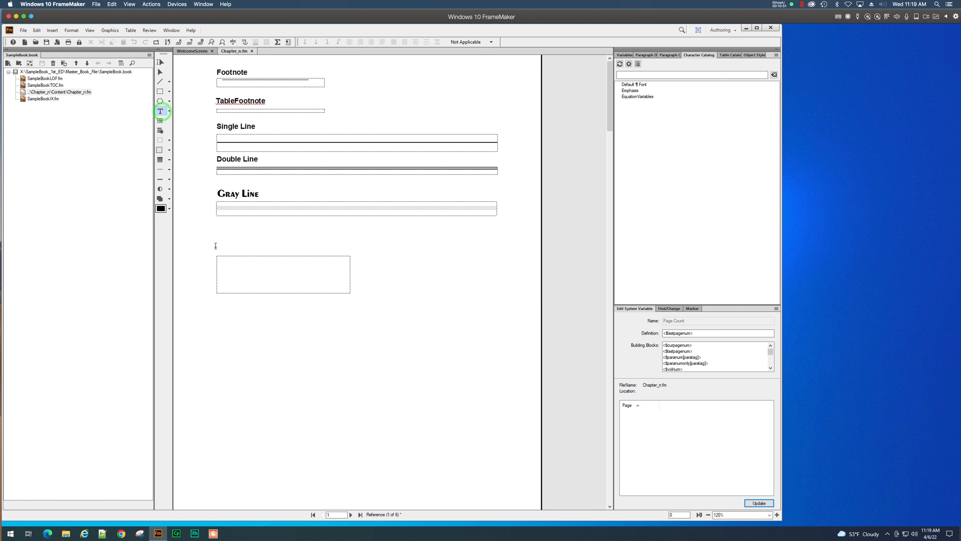
pyautogui.click(220, 246)
pyautogui.write('Warning')
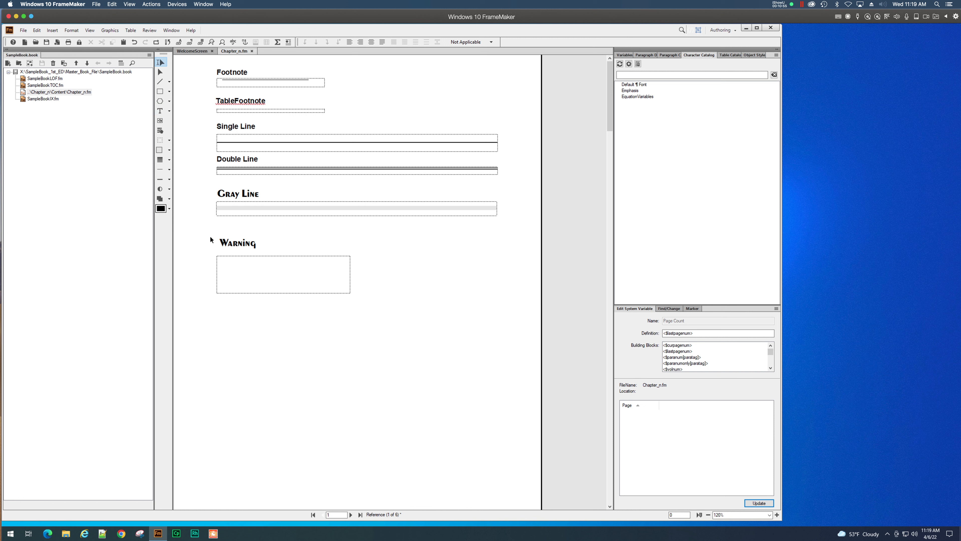
# Add the text line "WARNING" inside the new reference frame and move it to the frame's centre.
pyautogui.click(170, 92)
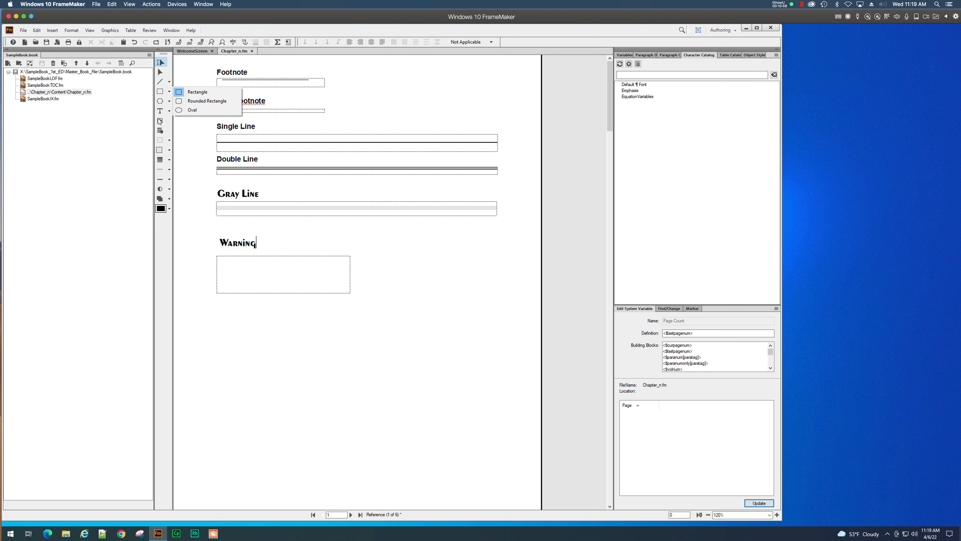
pyautogui.click(160, 111)
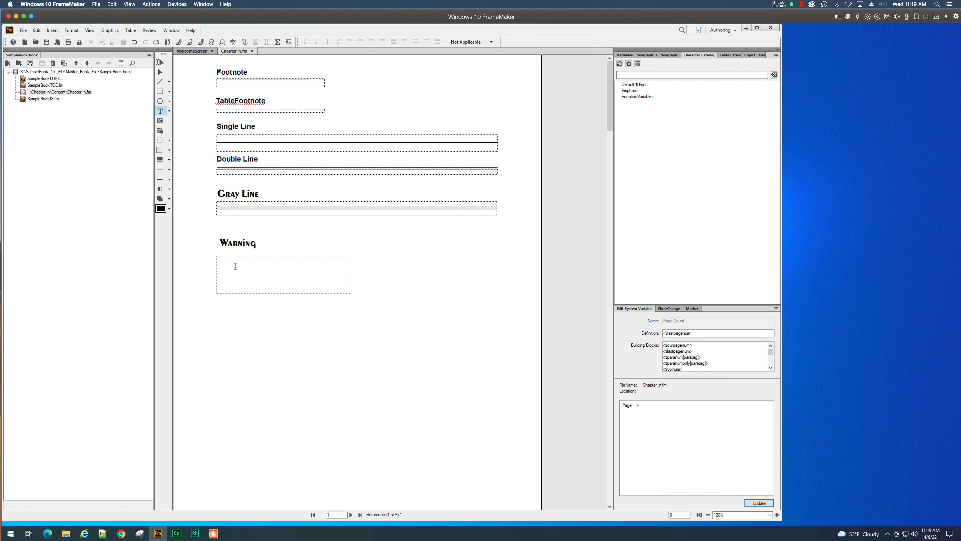
pyautogui.click(237, 273)
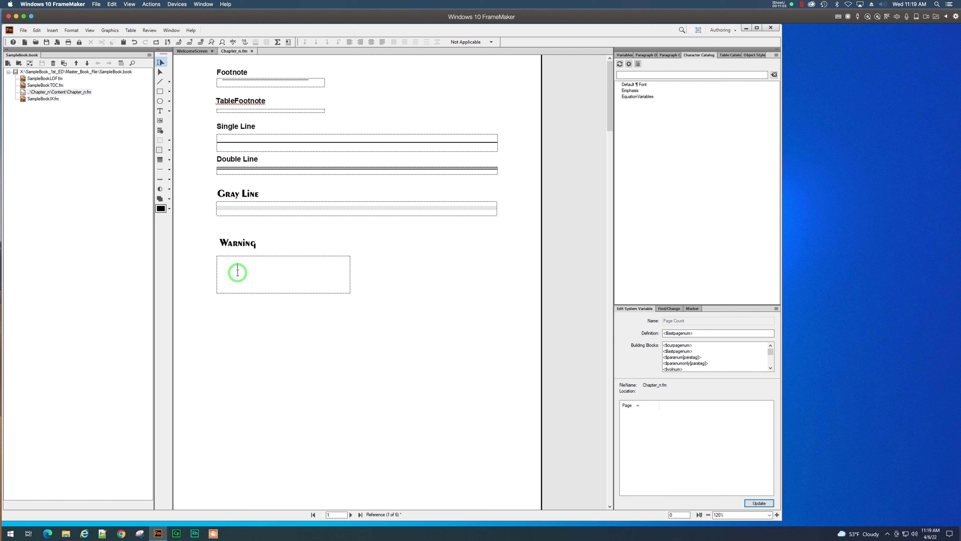
pyautogui.write('WARNING')
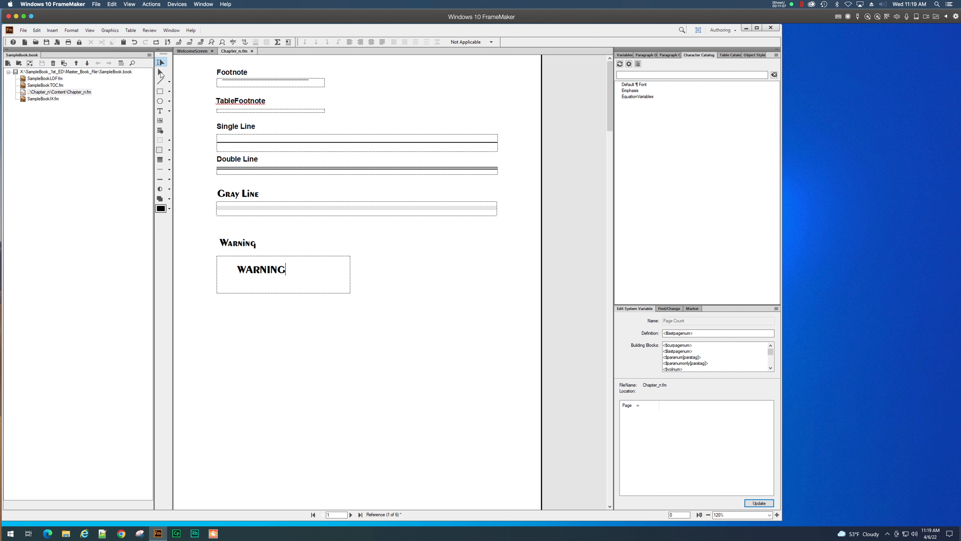
pyautogui.moveTo(263, 269); pyautogui.dragTo(283, 274)
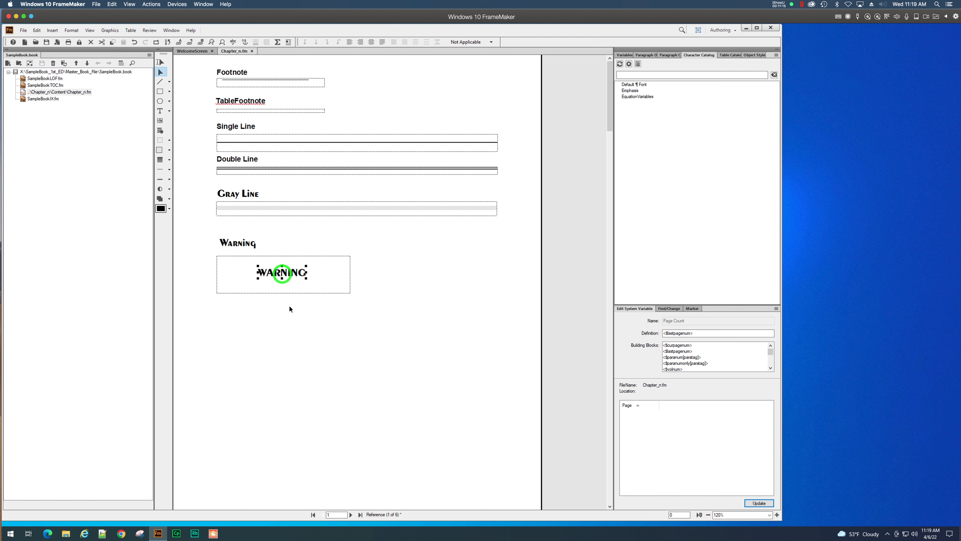
pyautogui.click(287, 320)
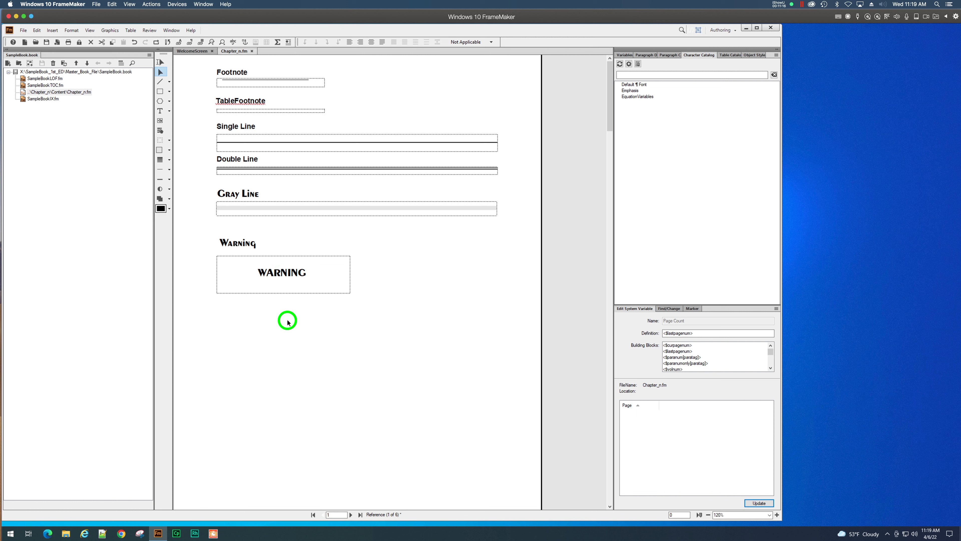
# Draw a rectangle around the WARNING text inside the frame and send it behind the text.
pyautogui.click(161, 92)
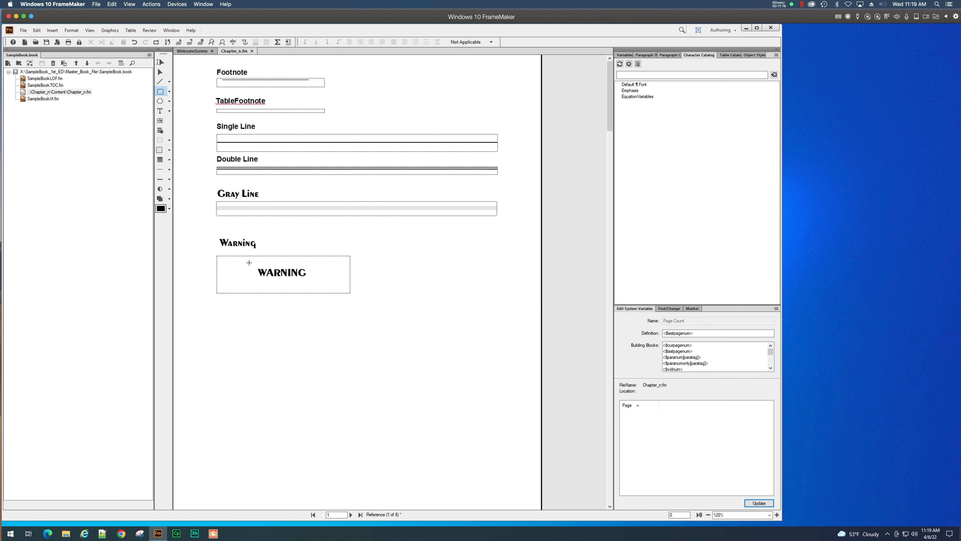
pyautogui.moveTo(236, 262); pyautogui.dragTo(332, 285)
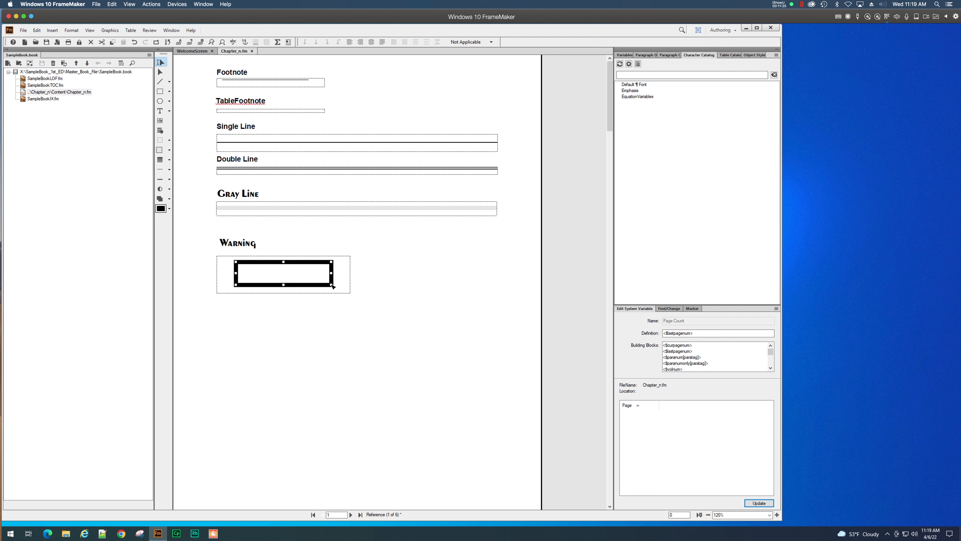
pyautogui.click(111, 31)
pyautogui.moveTo(120, 69)
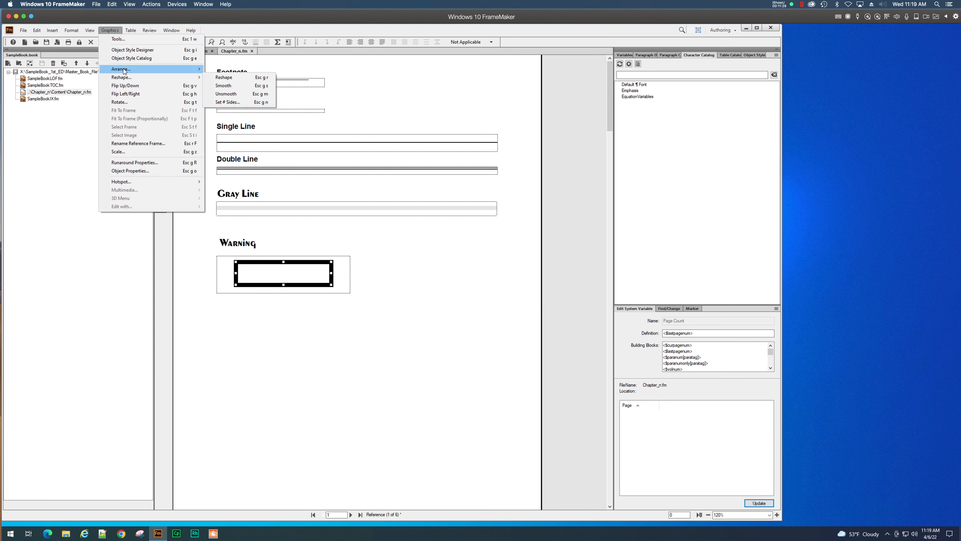
pyautogui.click(240, 93)
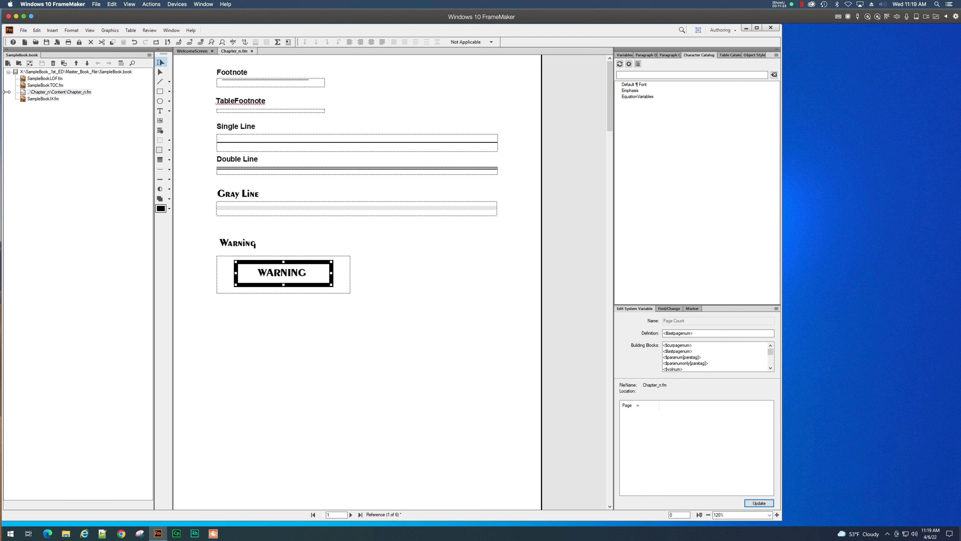
# Set the rectangle's line width to 2 and save the chapter.
pyautogui.click(169, 160)
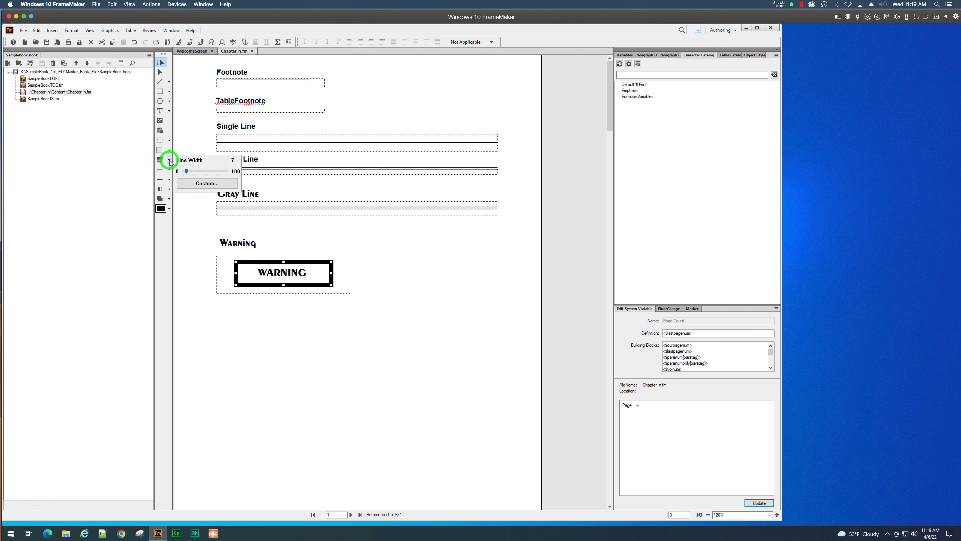
pyautogui.moveTo(188, 172); pyautogui.dragTo(185, 173)
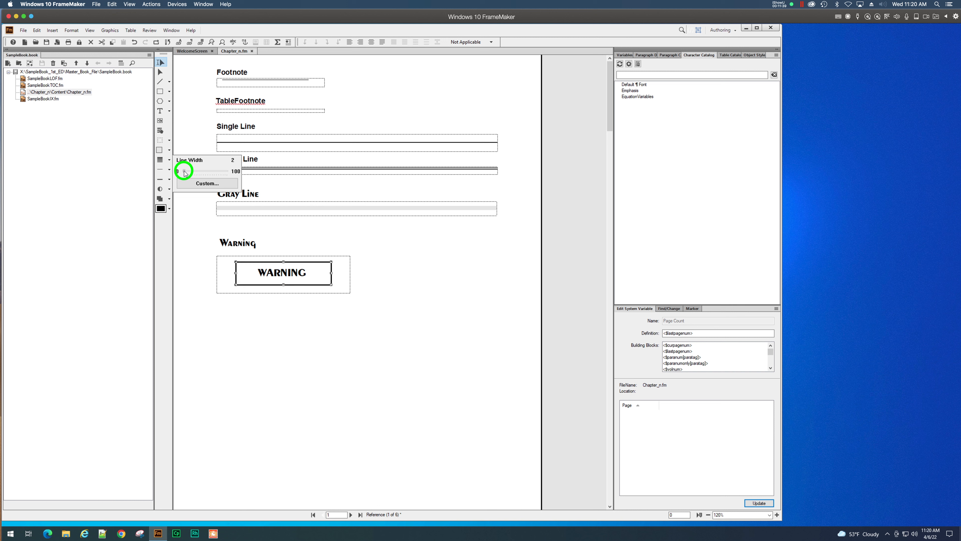
pyautogui.click(324, 329)
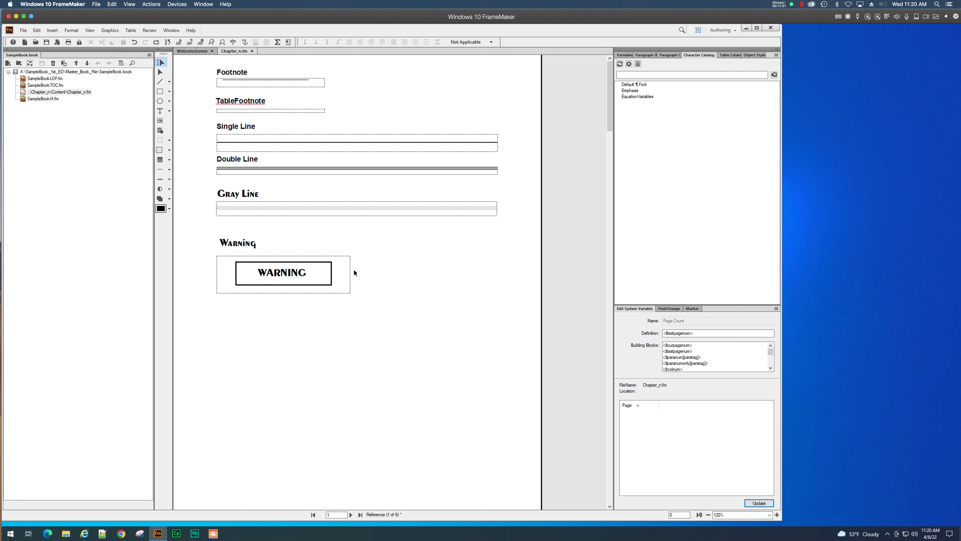
pyautogui.hotkey('ctrl', 's')
# On the body pages, set the Heading paragraph's Frame Above Pgf to Warning and apply it.
pyautogui.click(230, 50)
pyautogui.click(90, 31)
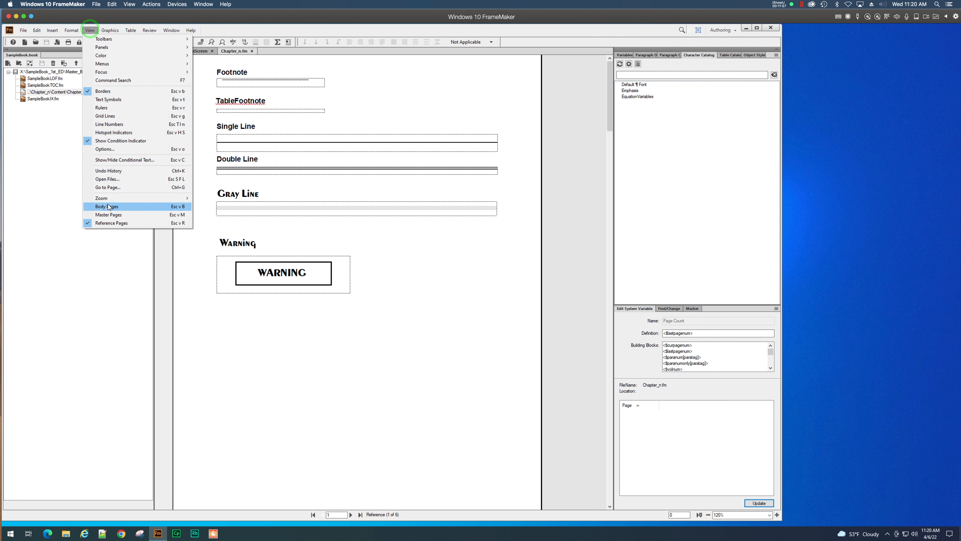
pyautogui.click(108, 206)
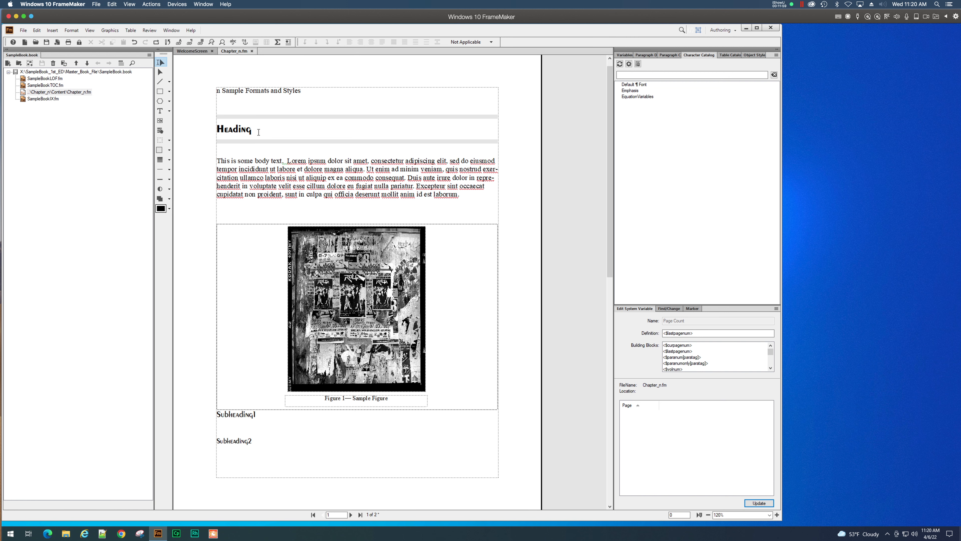
pyautogui.click(259, 133)
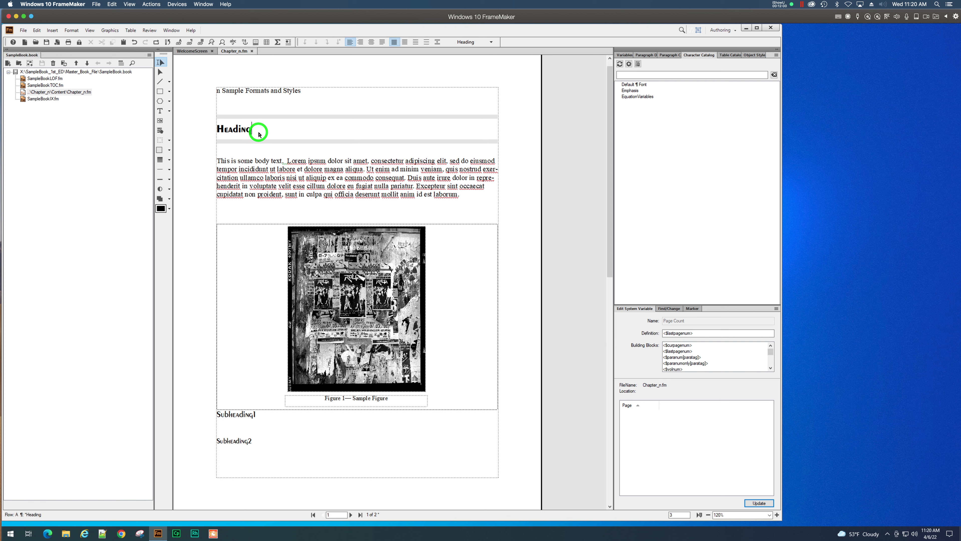
pyautogui.click(650, 55)
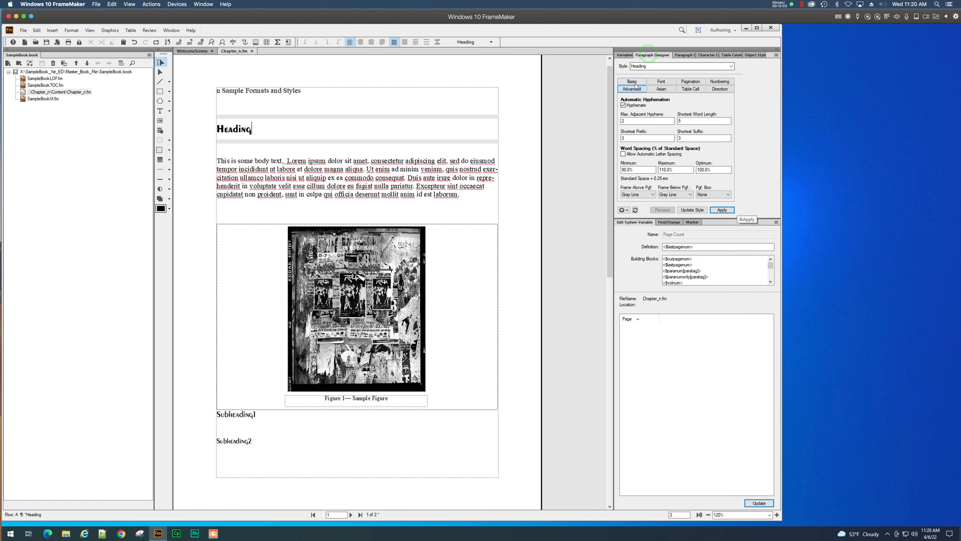
pyautogui.click(652, 194)
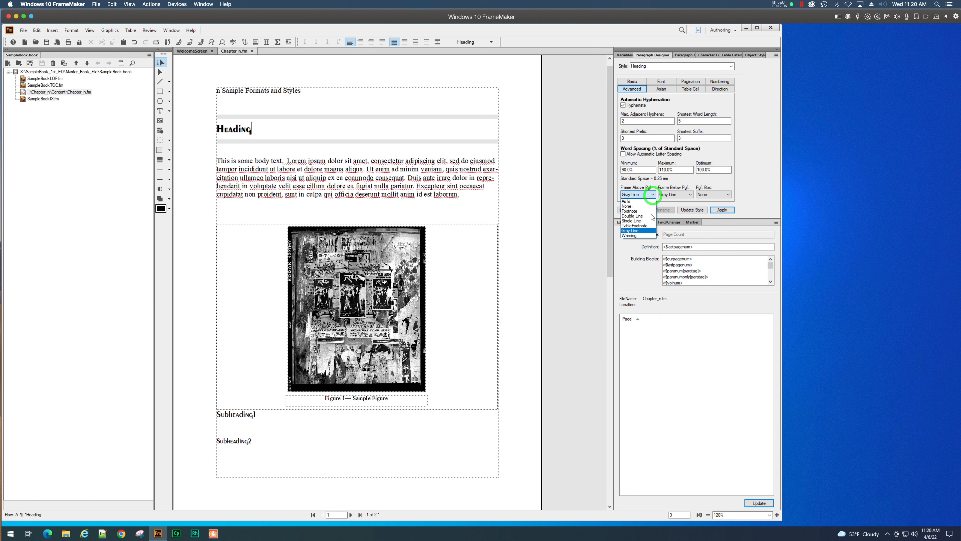
pyautogui.click(643, 236)
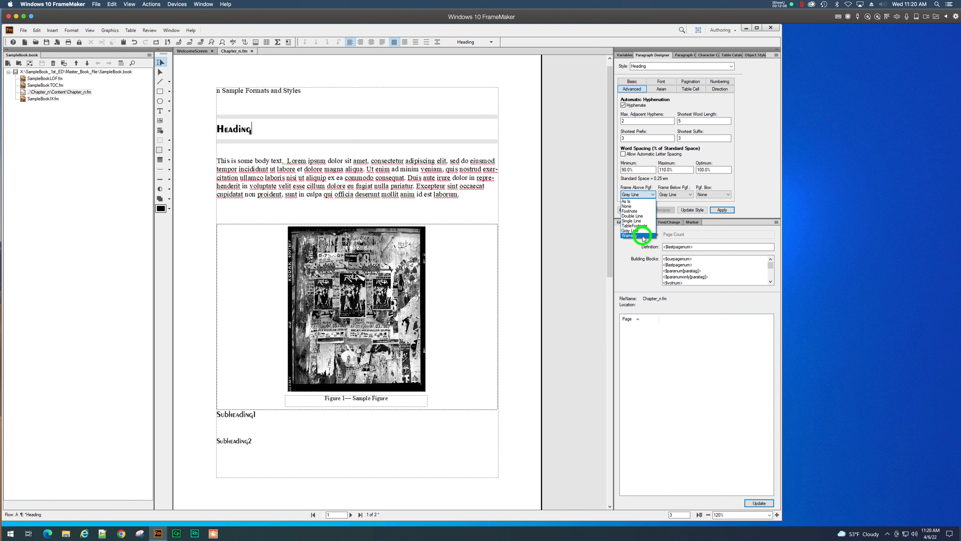
pyautogui.click(722, 210)
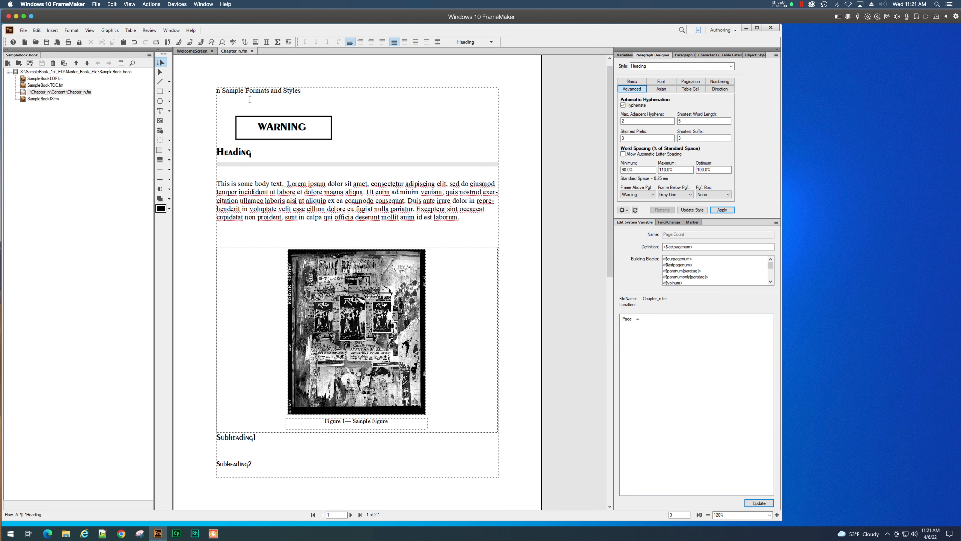
# Try to display the reference pages while Chapter_n.fm is selected in the book.
pyautogui.click(61, 92)
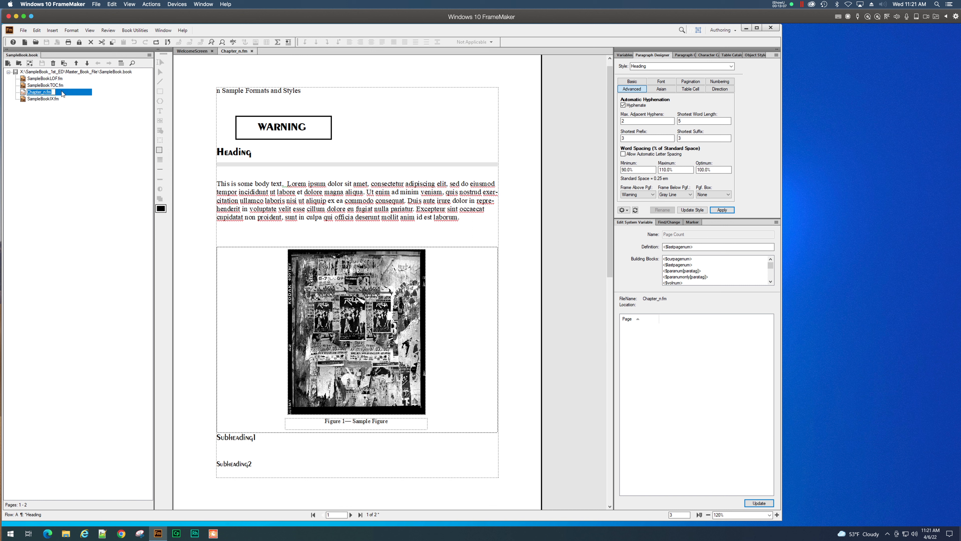
pyautogui.click(90, 120)
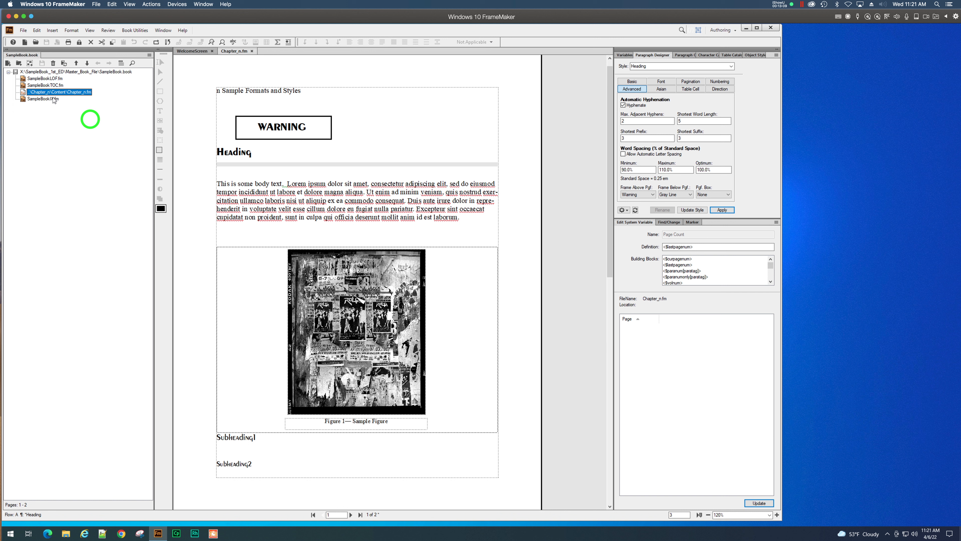
pyautogui.click(21, 92)
pyautogui.click(88, 31)
pyautogui.click(108, 204)
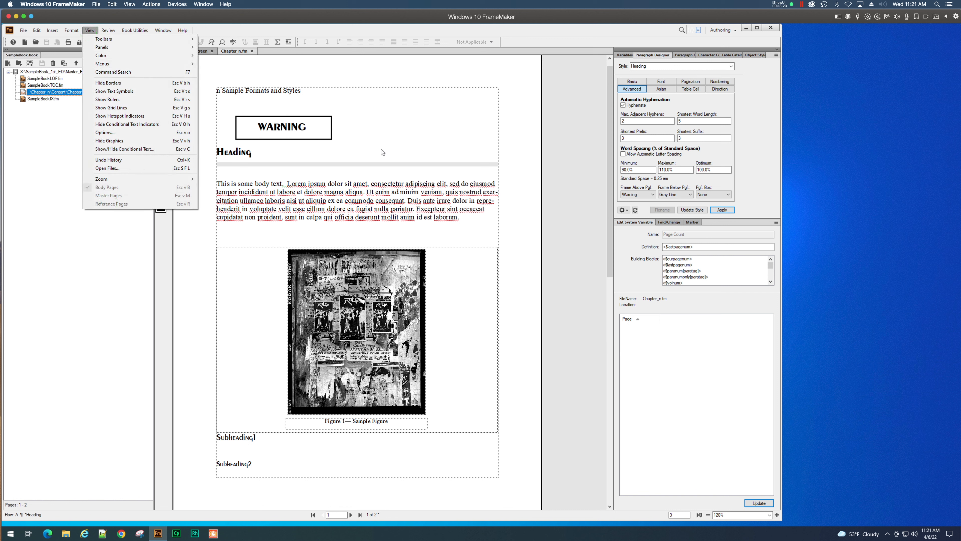
pyautogui.click(377, 155)
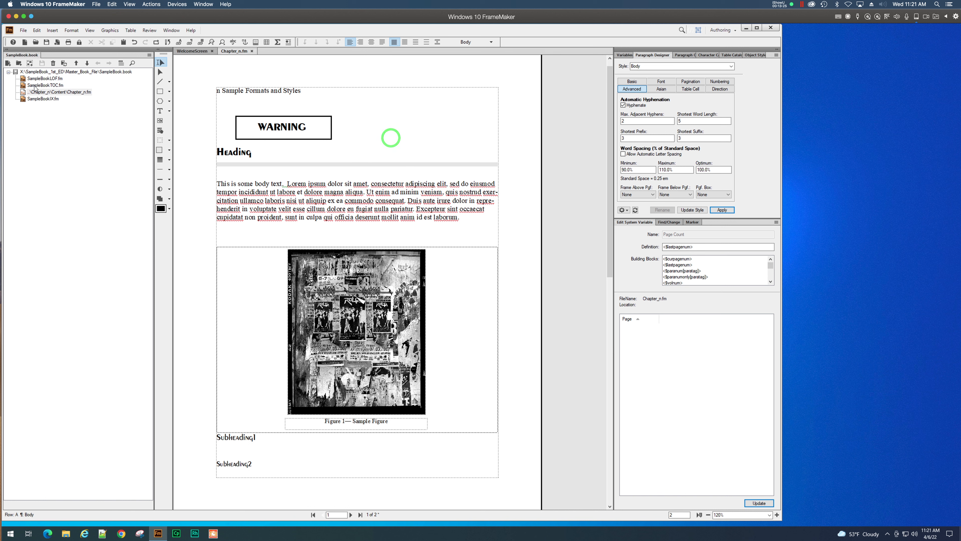
pyautogui.click(22, 92)
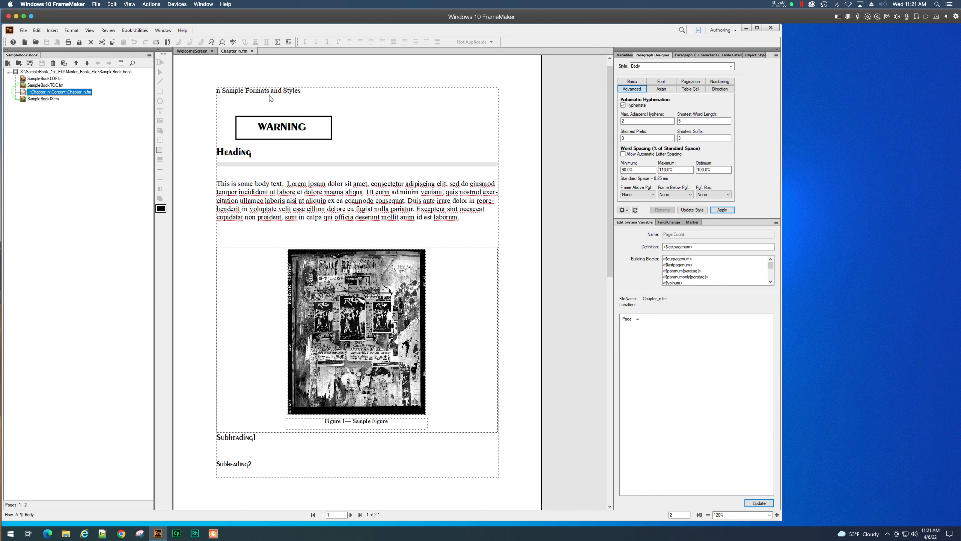
pyautogui.click(93, 29)
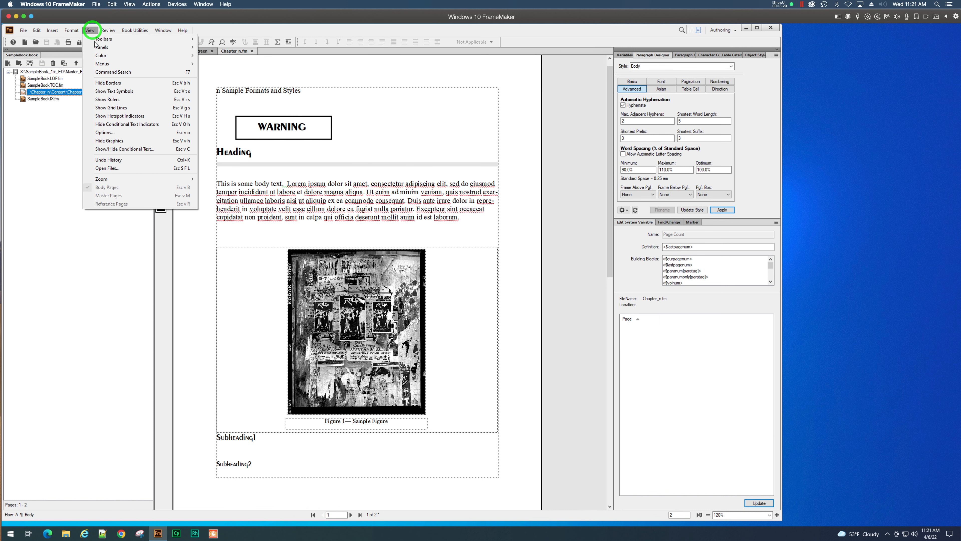
pyautogui.click(446, 150)
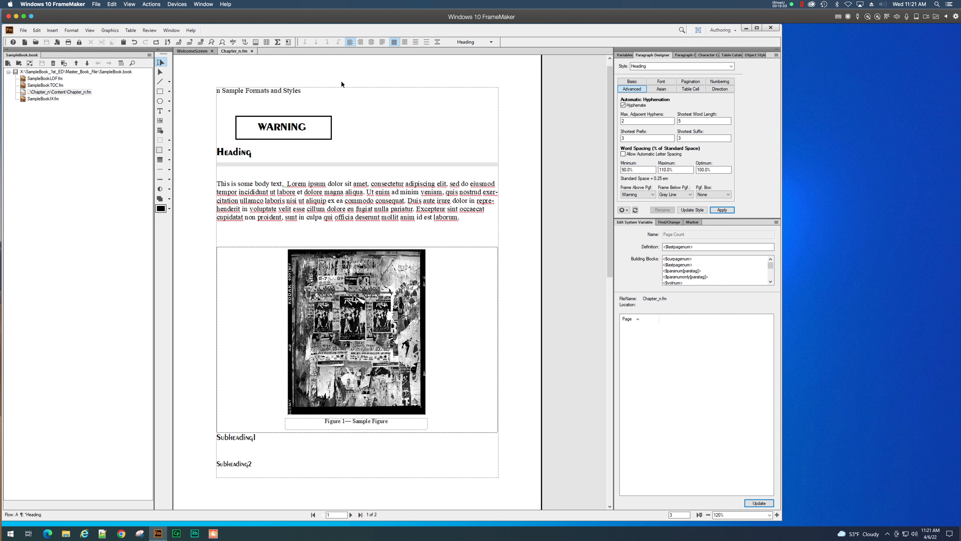
# Close Chapter_n.fm and reopen it from the book.
pyautogui.click(252, 51)
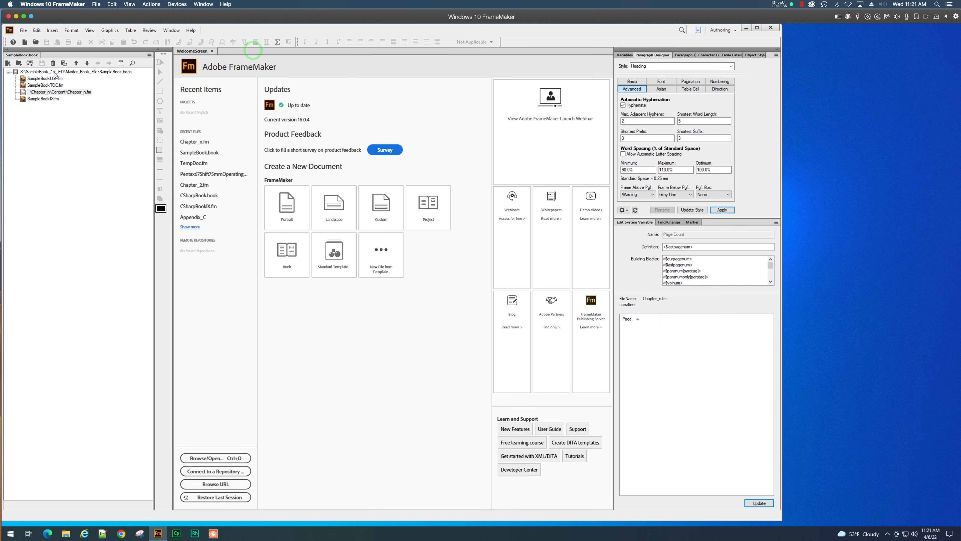
pyautogui.doubleClick(23, 92)
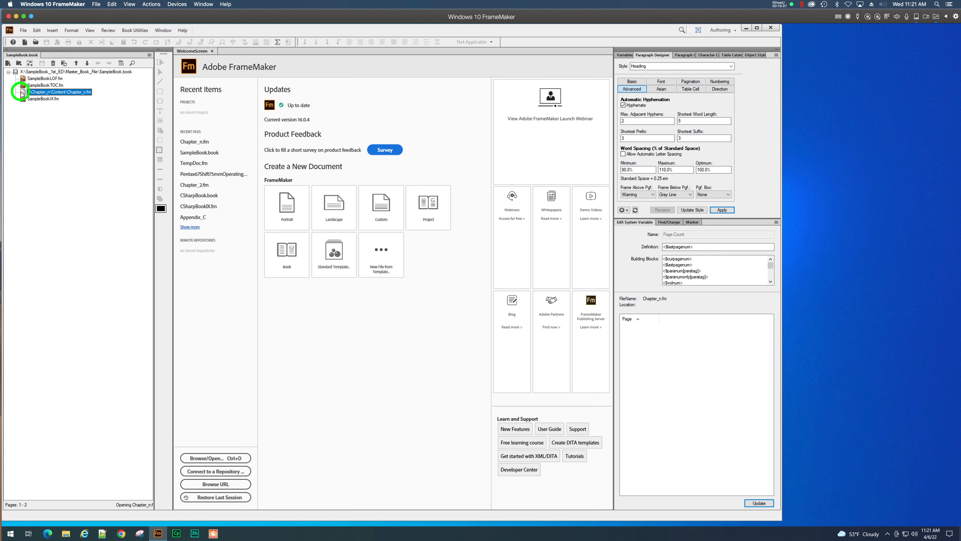
pyautogui.click(131, 4)
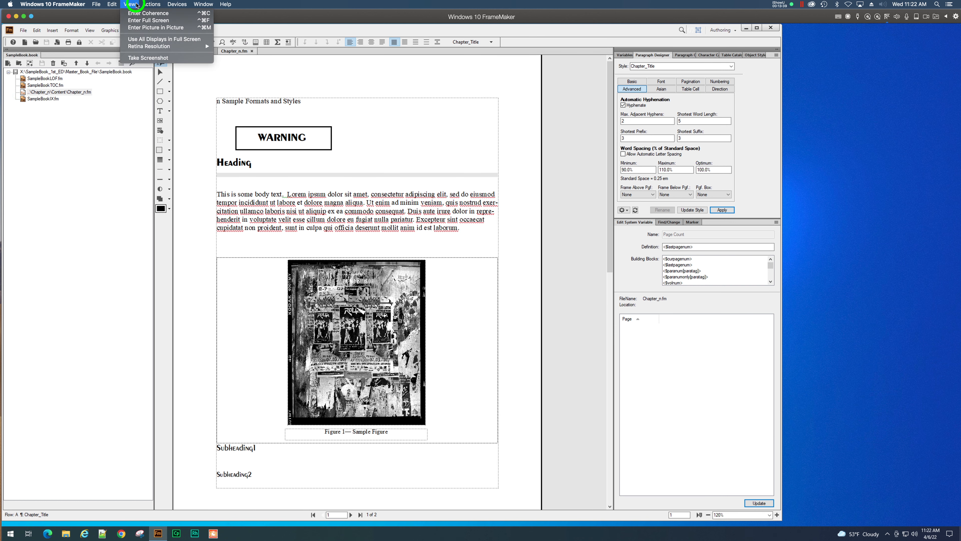
pyautogui.click(359, 123)
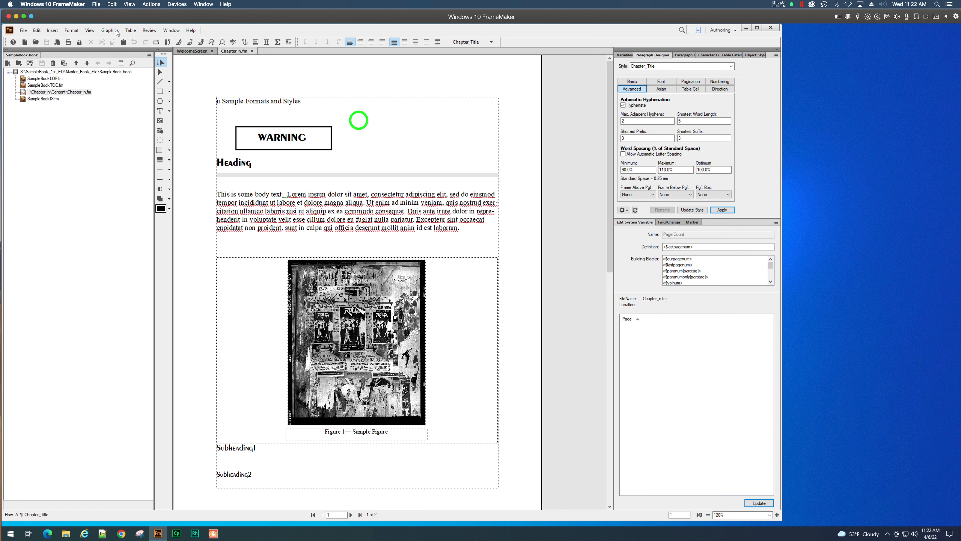
# Display the reference pages of Chapter_n.fm and look over the reference frames.
pyautogui.click(90, 30)
pyautogui.click(126, 223)
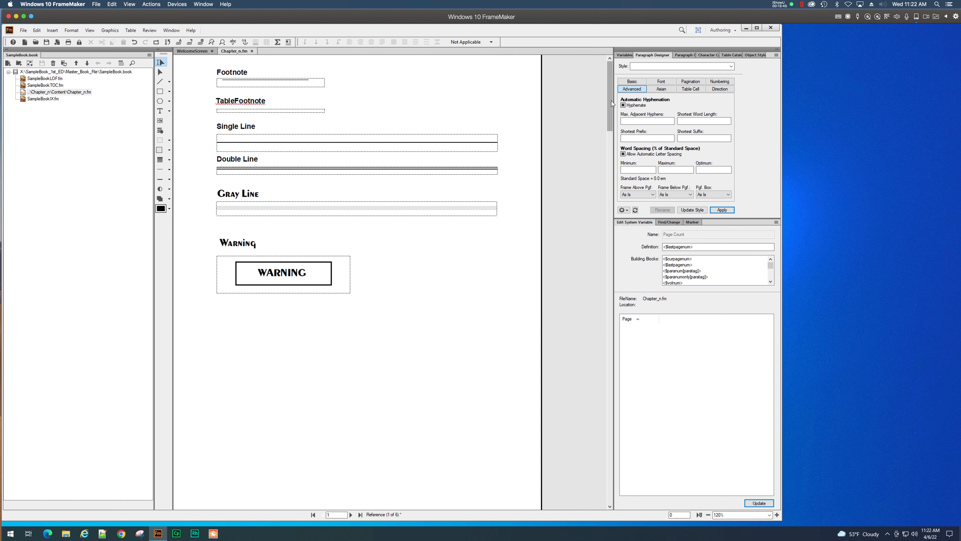
pyautogui.moveTo(609, 107); pyautogui.dragTo(580, 86)
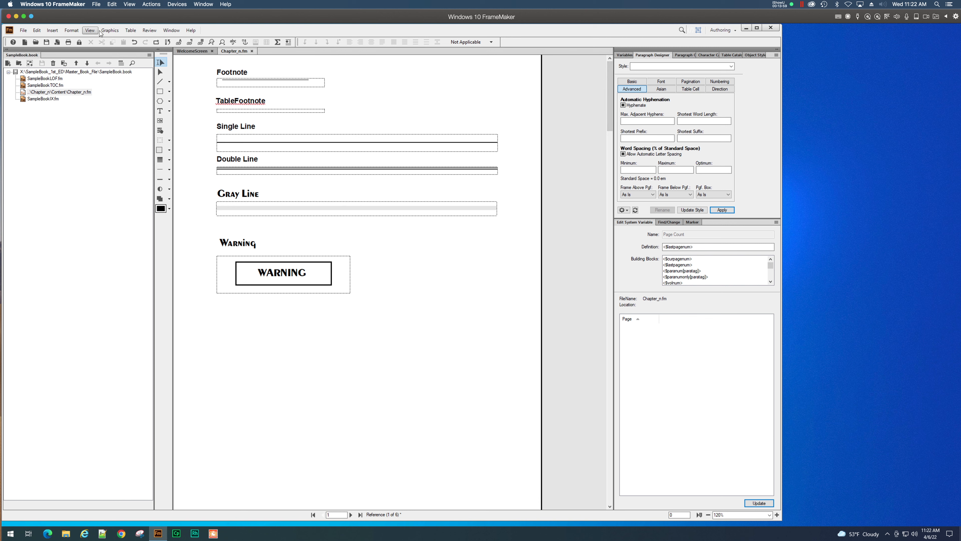
# Return Chapter_n.fm to its body pages and close the file.
pyautogui.click(90, 31)
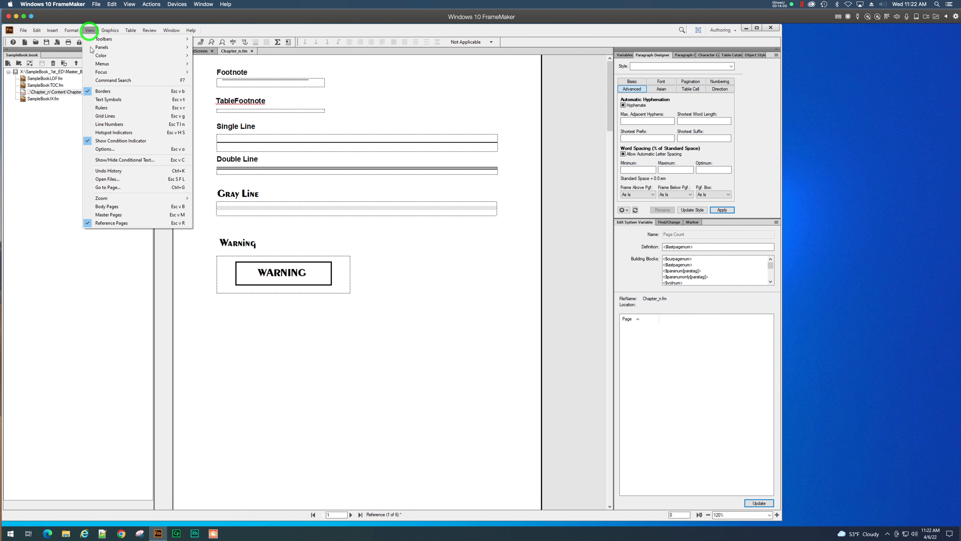
pyautogui.click(107, 207)
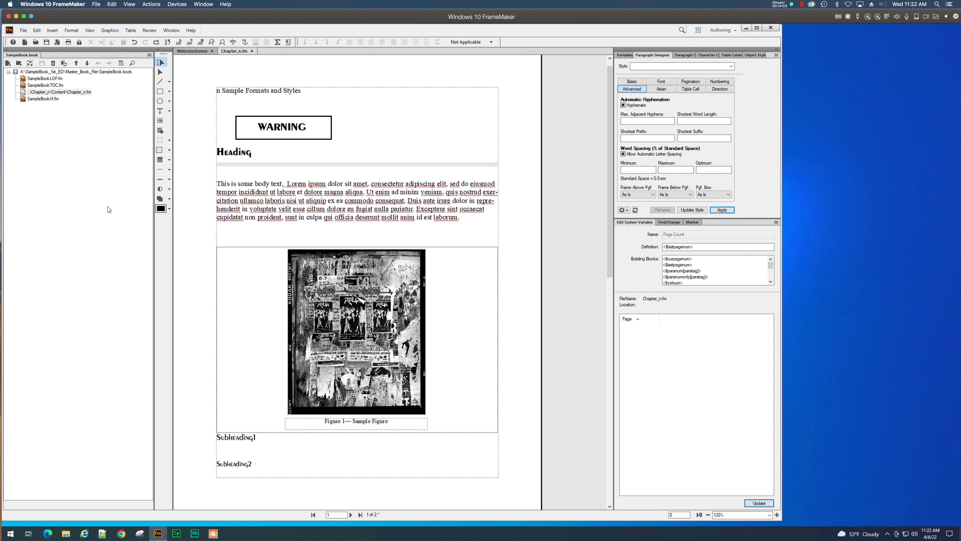
pyautogui.click(252, 51)
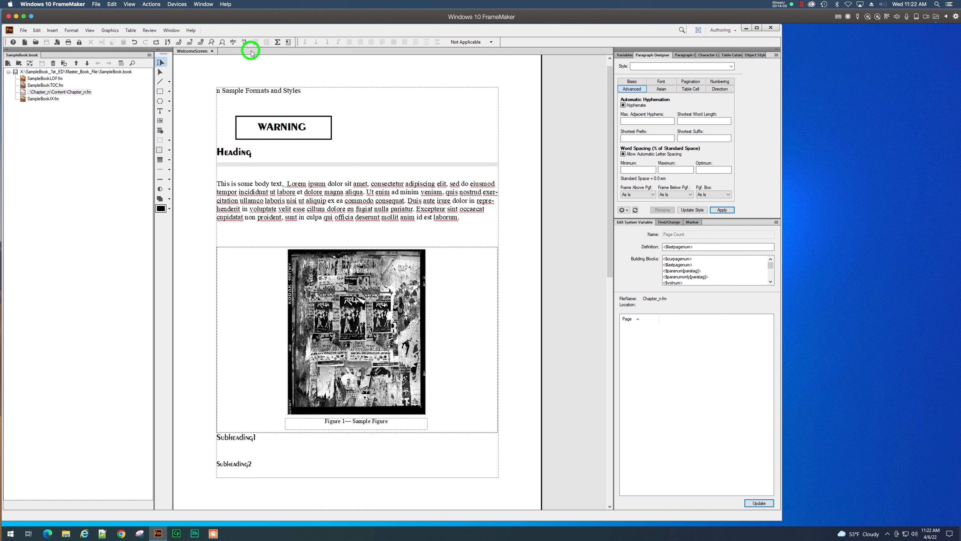
# Open SampleBookLOF.fm and SampleBookTOC.fm from the book and update the book, generating its table of contents, lists and indexes.
pyautogui.doubleClick(26, 78)
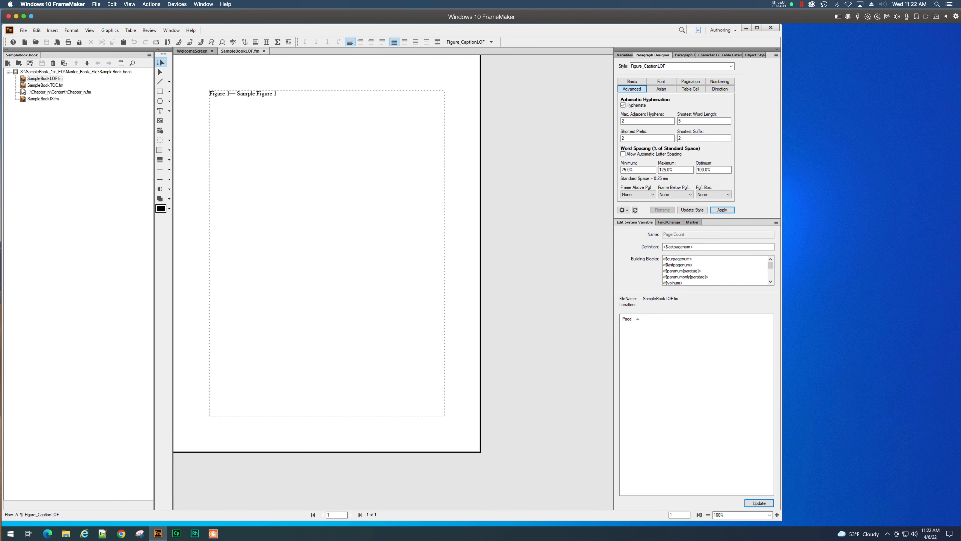
pyautogui.doubleClick(24, 85)
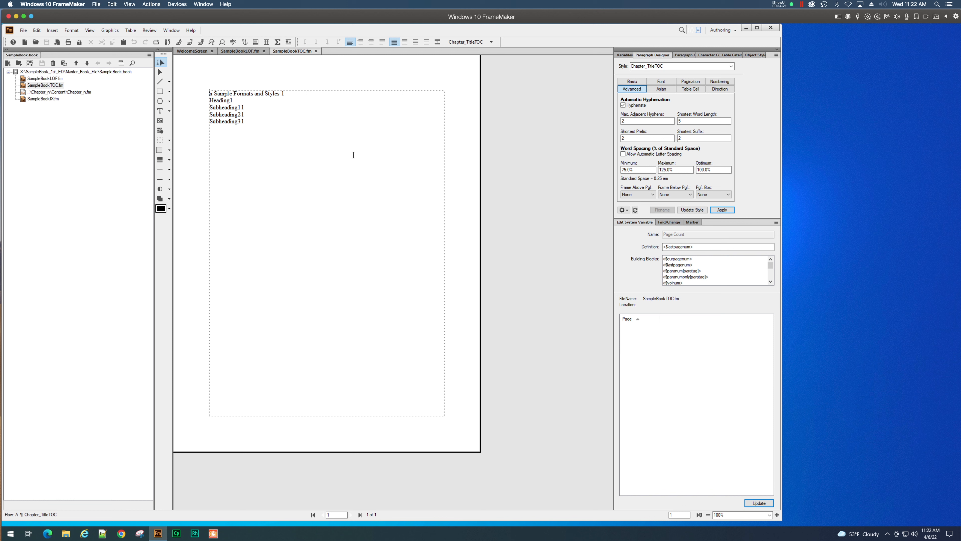
pyautogui.click(64, 63)
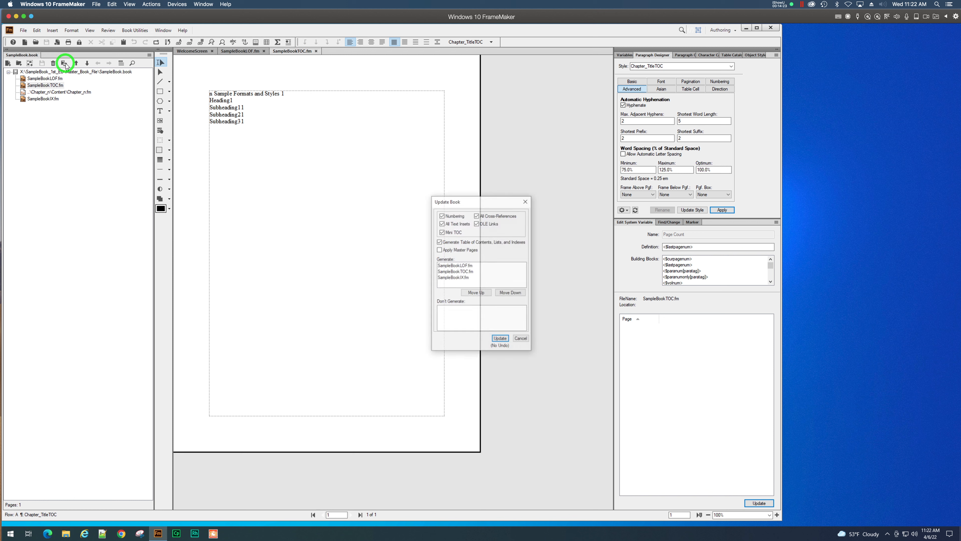
pyautogui.click(499, 339)
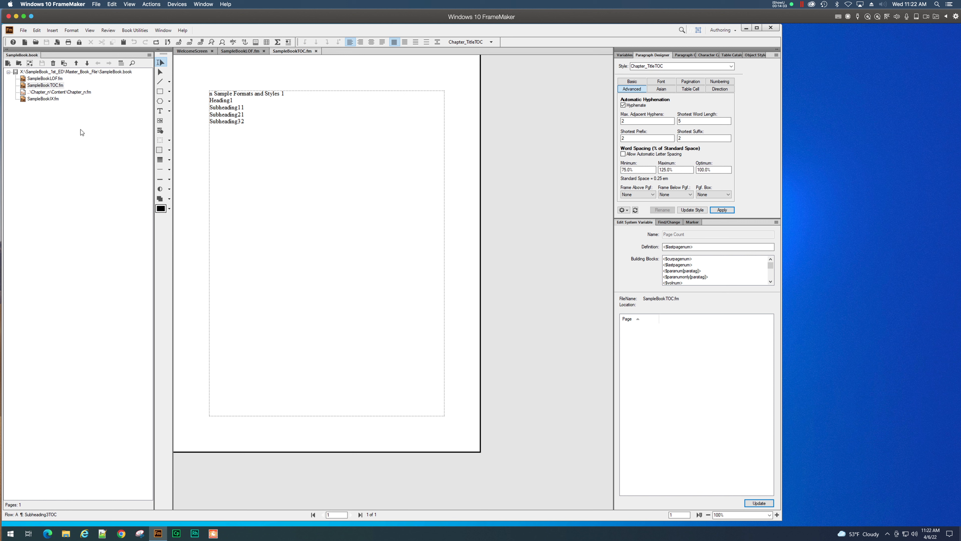
# Open Chapter_n.fm from the book and check the paragraph formats of the chapter title and the Heading paragraph.
pyautogui.click(23, 93)
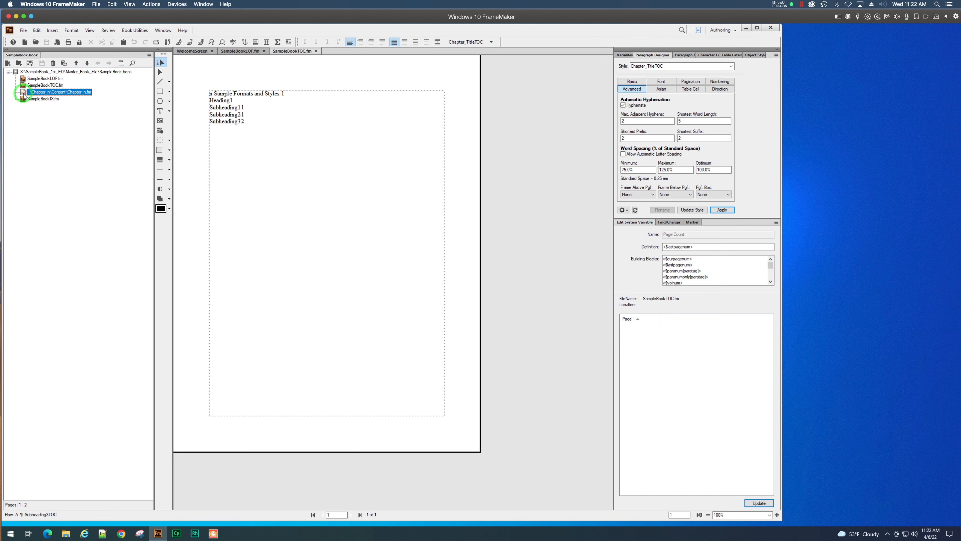
pyautogui.doubleClick(24, 95)
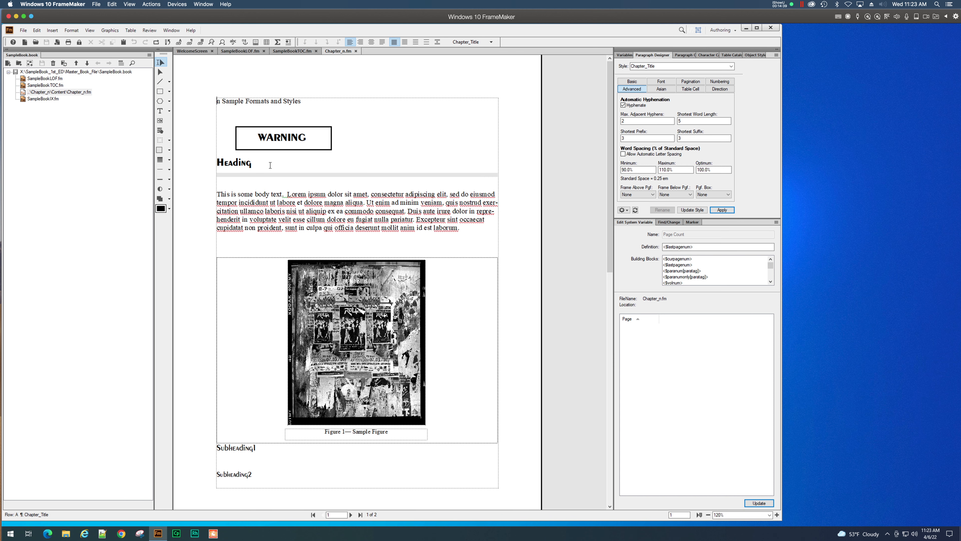
pyautogui.scroll(-5, 270, 164)
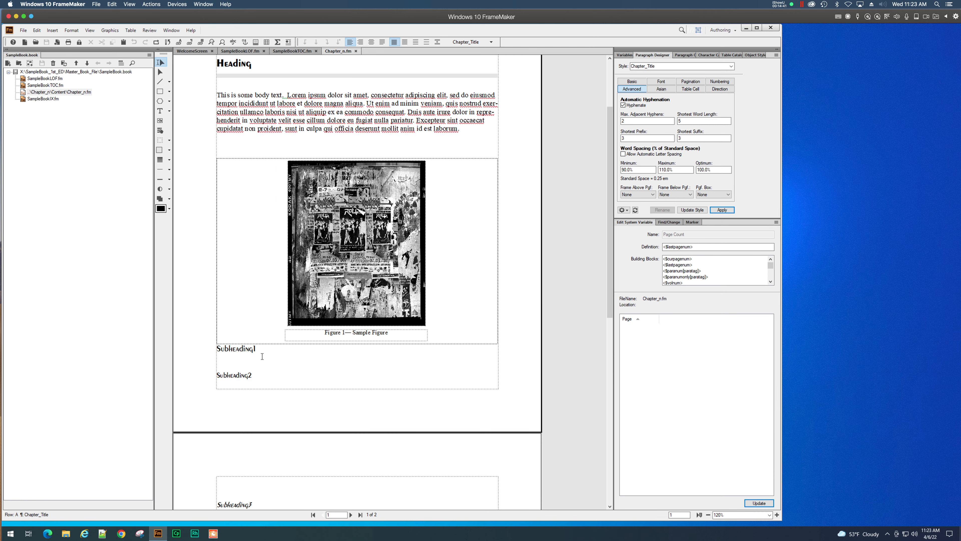
pyautogui.click(261, 352)
pyautogui.scroll(5, 257, 351)
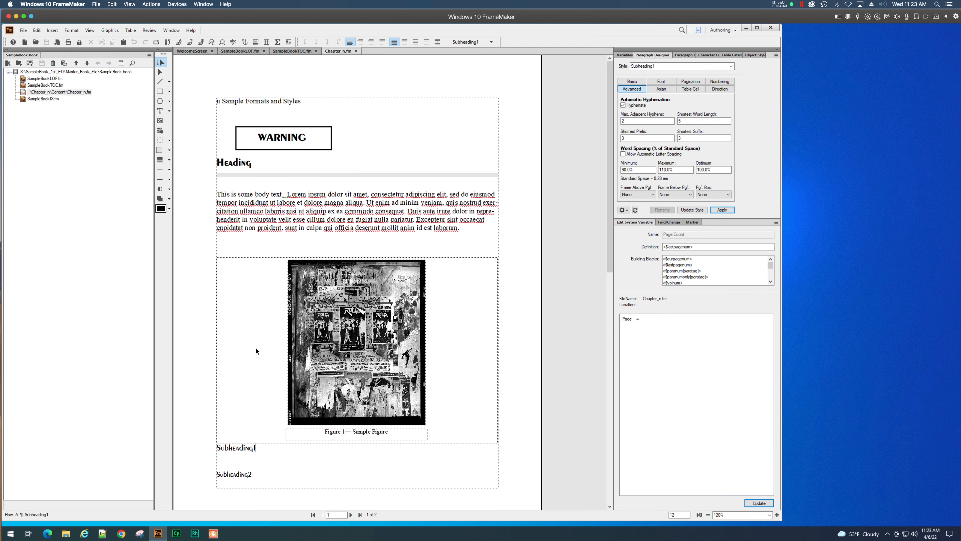
pyautogui.click(273, 102)
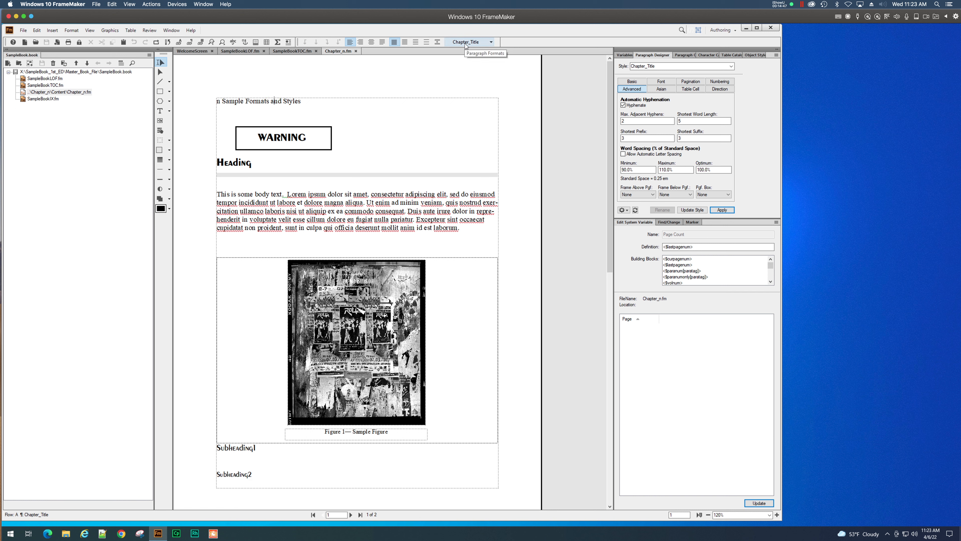
pyautogui.click(248, 164)
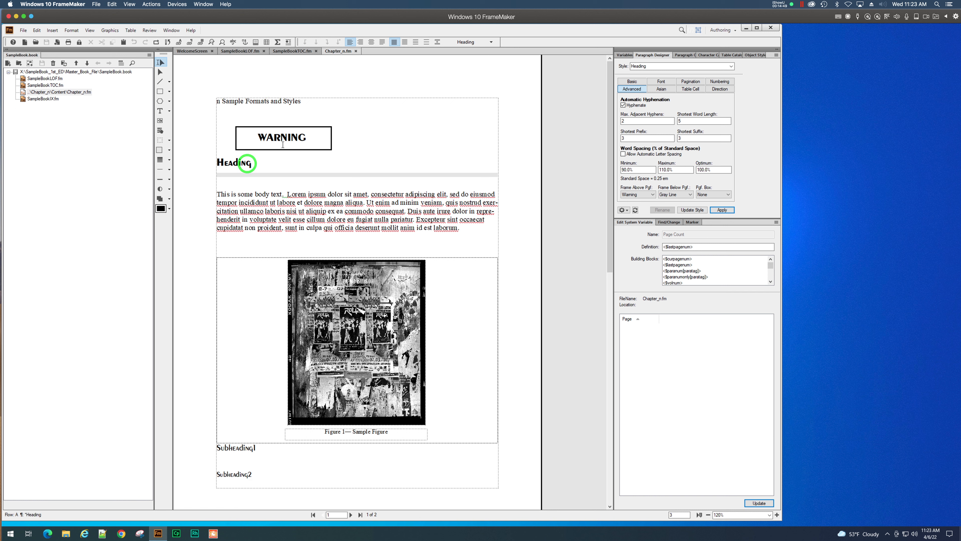
# Check the paragraph formats of Subheading1, Subheading2, Subheading3 and the table title, and close Chapter_n.fm.
pyautogui.click(255, 449)
pyautogui.scroll(-2, 255, 449)
pyautogui.click(255, 429)
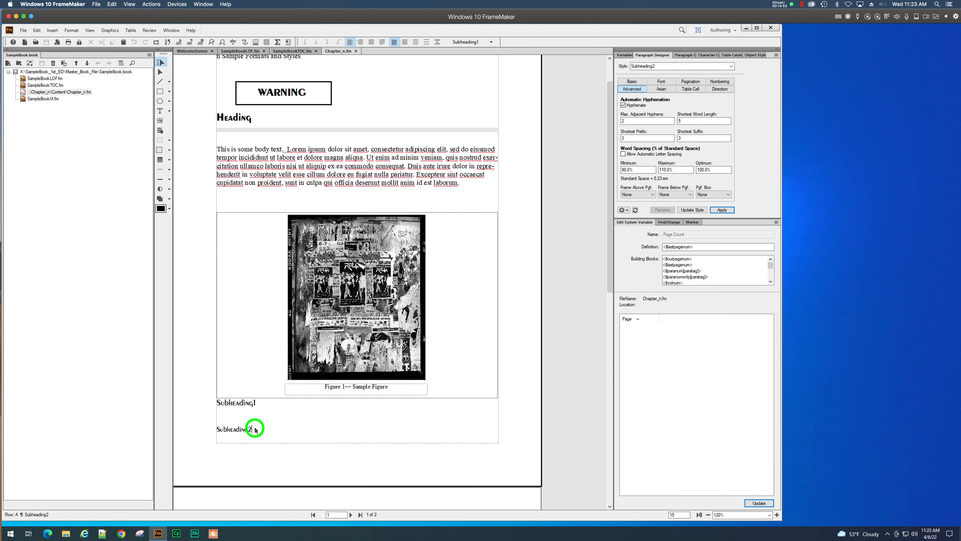
pyautogui.scroll(-6, 254, 429)
pyautogui.click(258, 422)
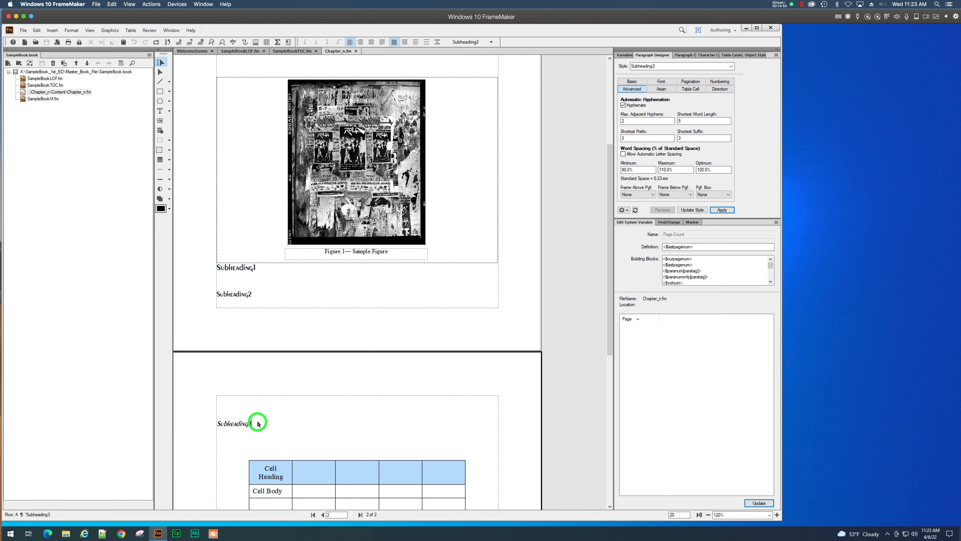
pyautogui.scroll(-6, 258, 422)
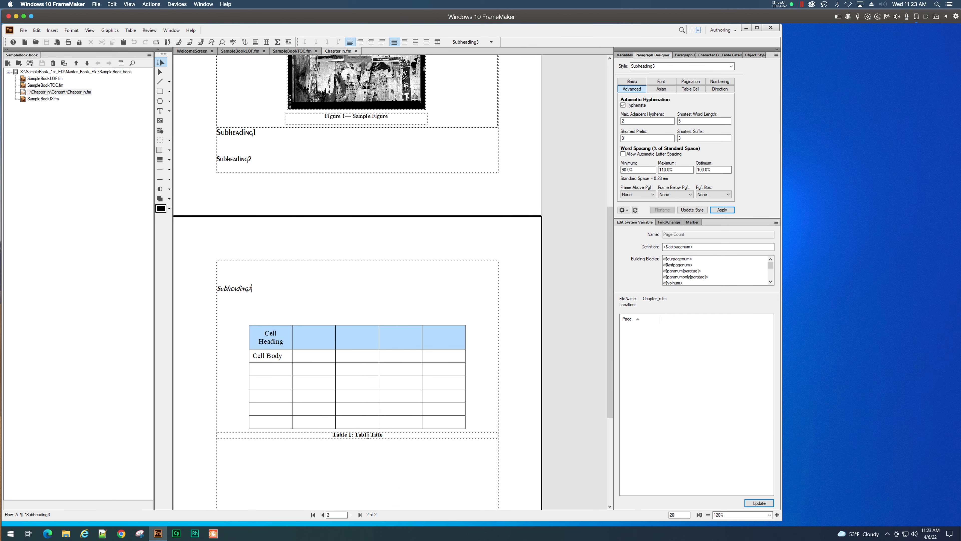
pyautogui.click(367, 435)
pyautogui.scroll(-1, 372, 438)
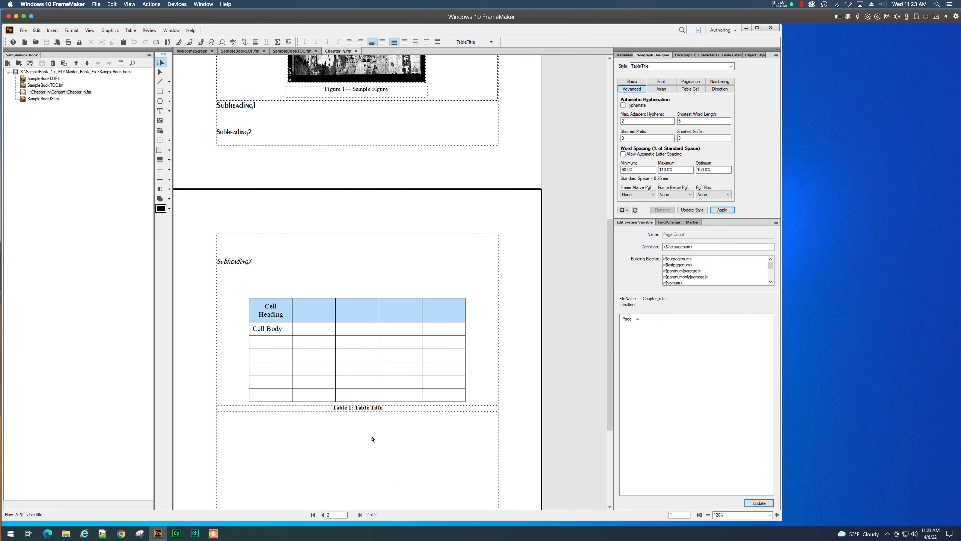
pyautogui.scroll(-3, 372, 438)
pyautogui.scroll(7, 372, 439)
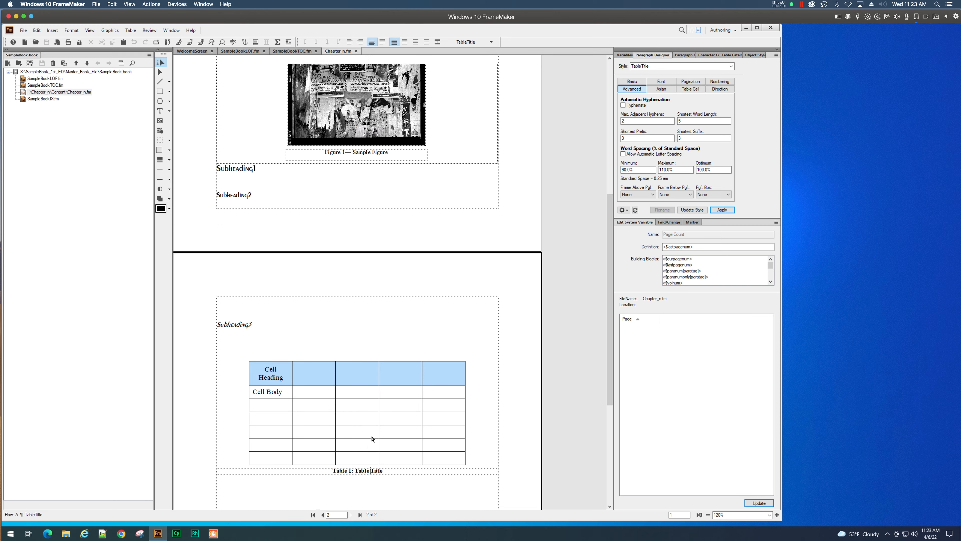
pyautogui.scroll(12, 372, 437)
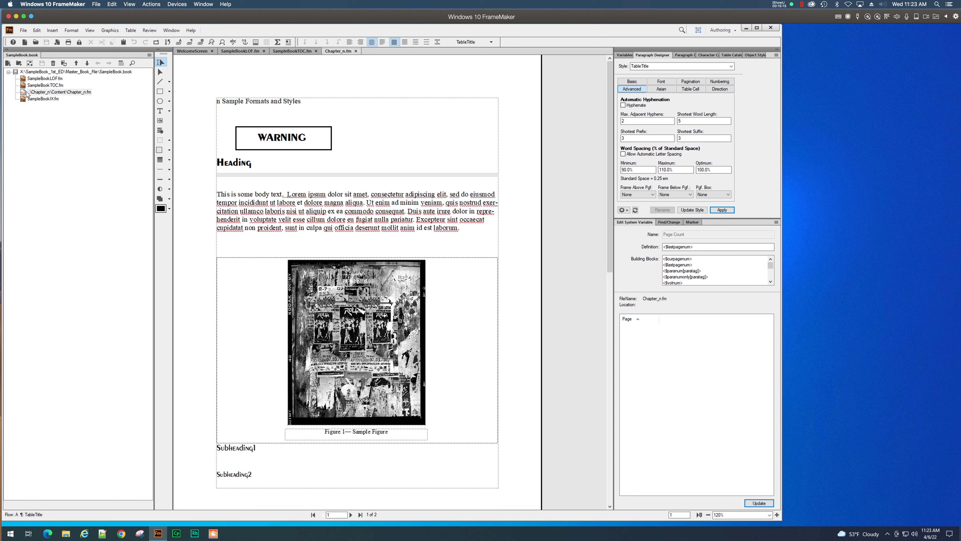
pyautogui.click(356, 51)
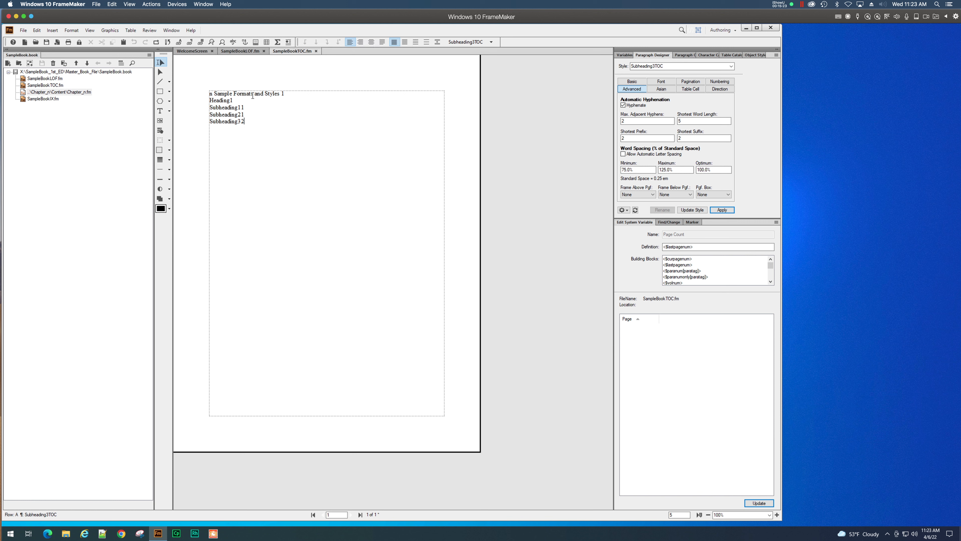
# Show the font properties of the chapter title entry in SampleBookTOC.fm and go to the file's TOC reference page.
pyautogui.click(265, 94)
pyautogui.click(665, 83)
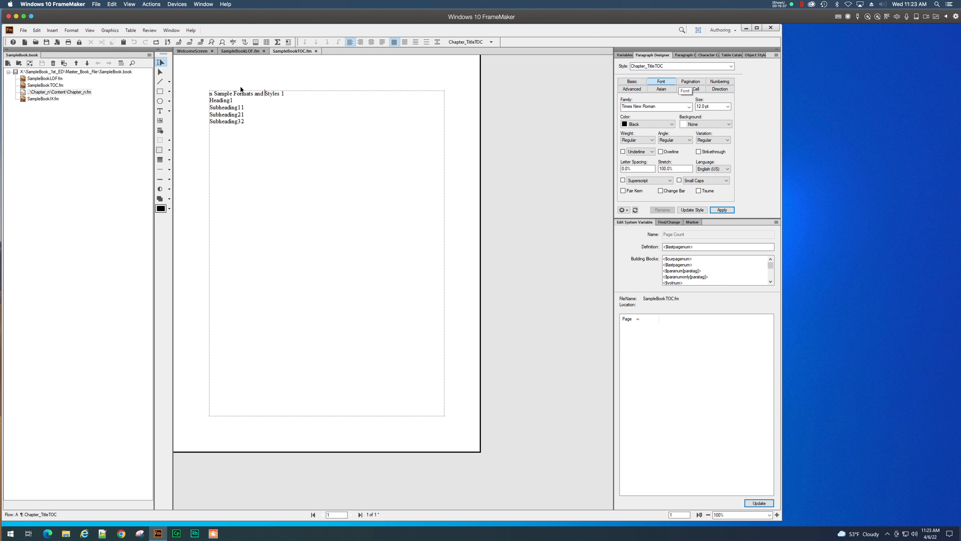
pyautogui.click(211, 94)
pyautogui.click(89, 30)
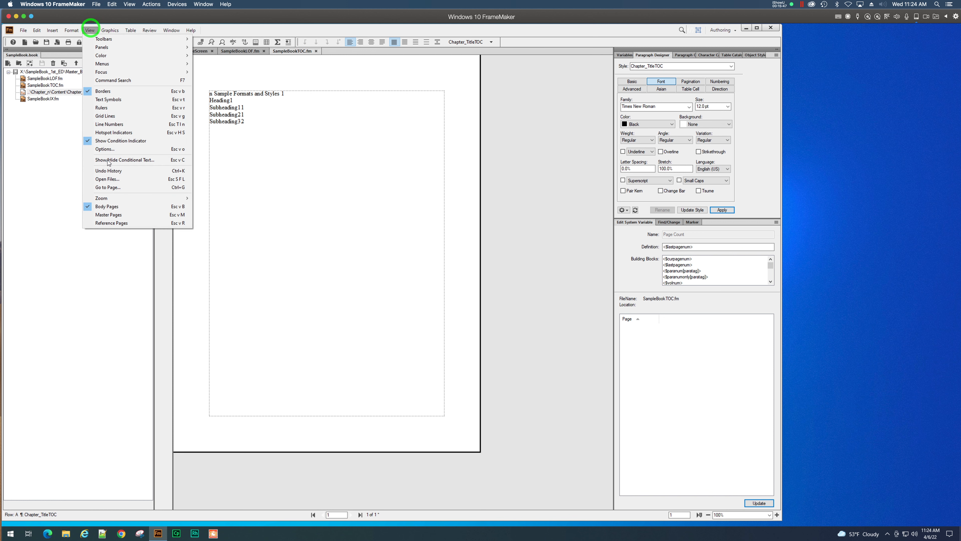
pyautogui.click(127, 224)
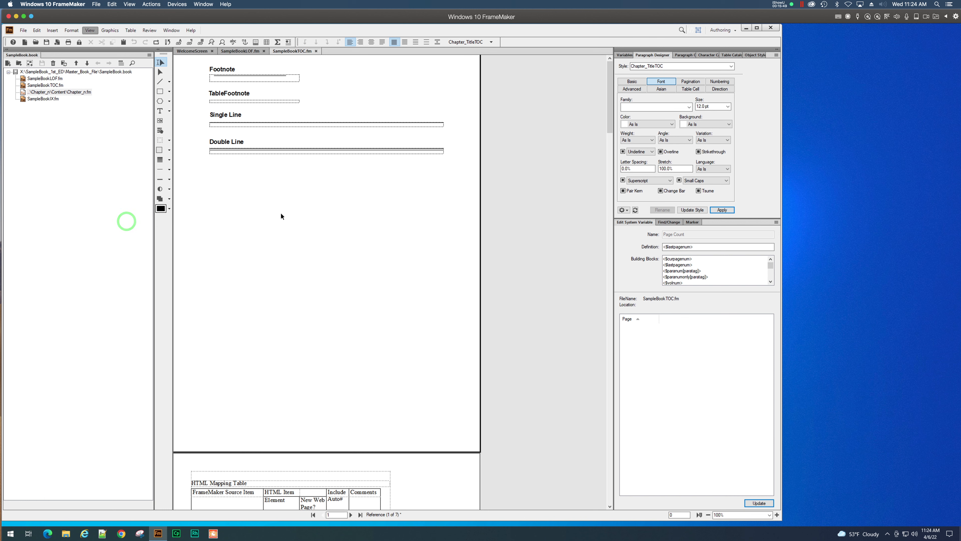
pyautogui.moveTo(608, 119); pyautogui.dragTo(612, 484)
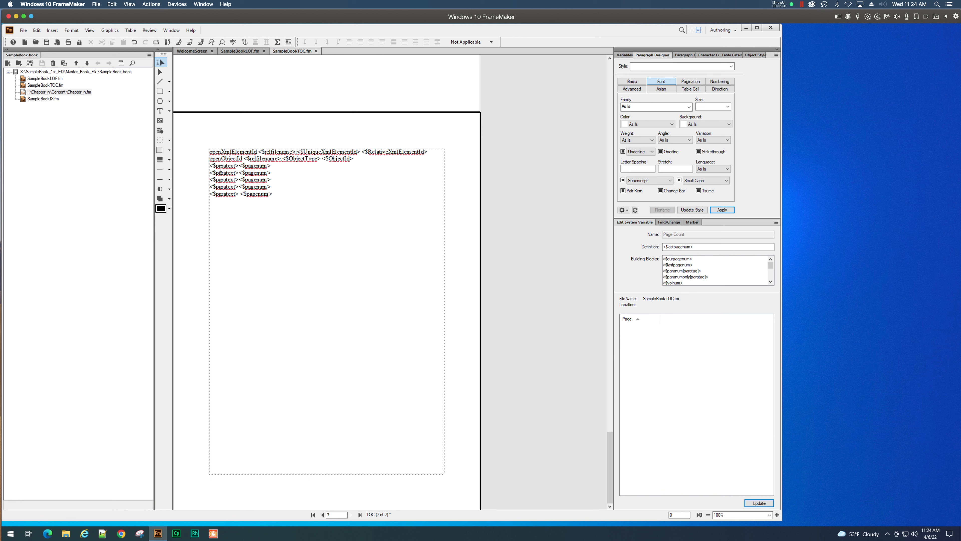
# Check the paragraph formats of the first and last <$paratext> <$pagenum> lines on the TOC reference page and return to the body pages.
pyautogui.click(222, 166)
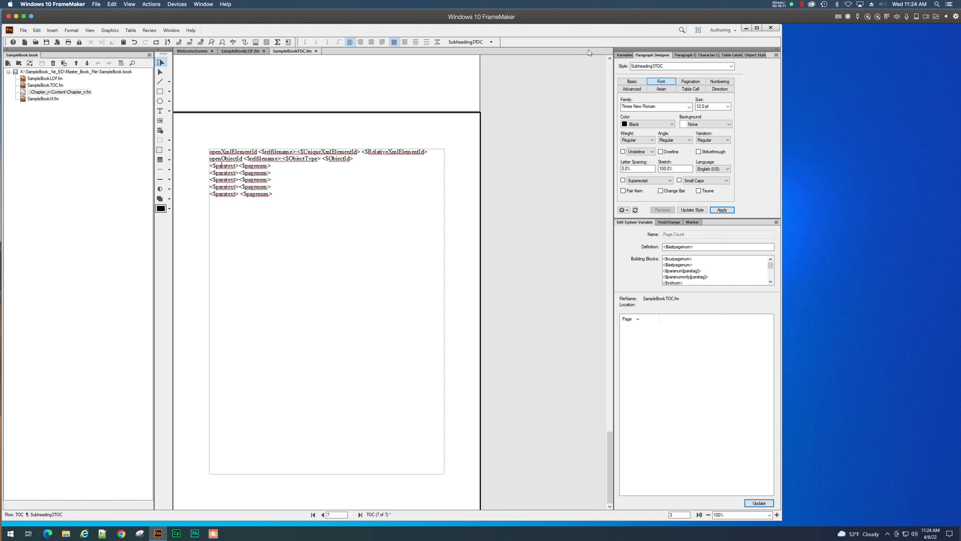
pyautogui.click(665, 65)
pyautogui.click(257, 196)
pyautogui.click(89, 30)
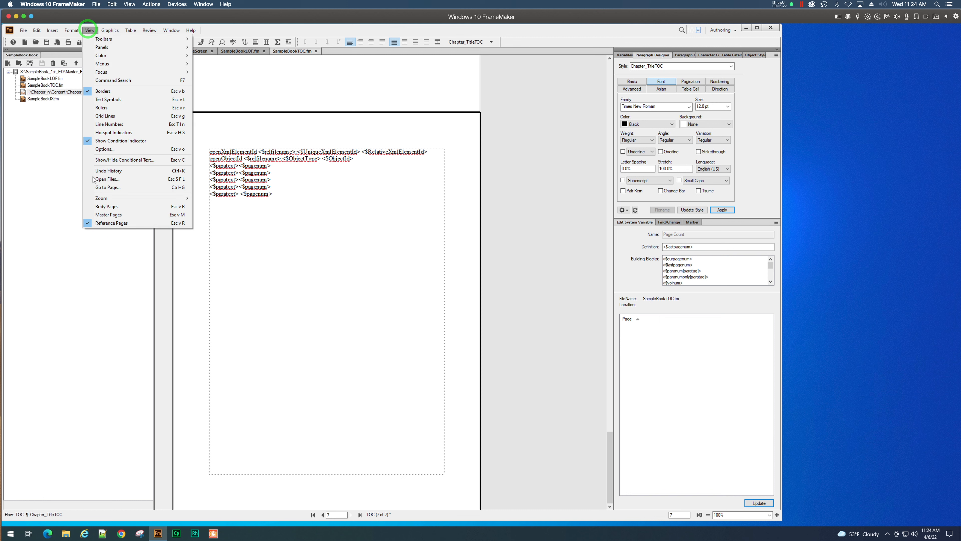
pyautogui.click(101, 206)
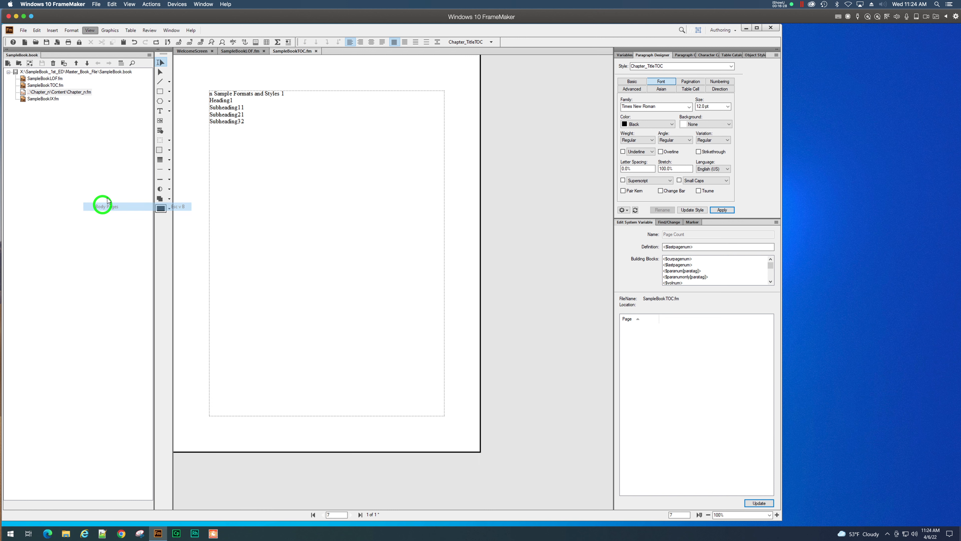
# Try to set the font of the Chapter_TitleTOC paragraph to Peoria at 18 pt.
pyautogui.click(254, 94)
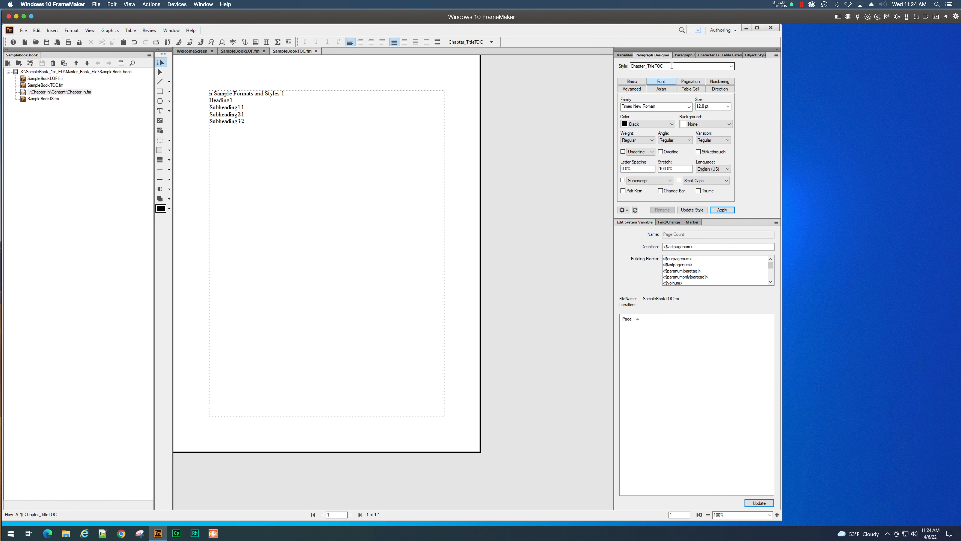
pyautogui.click(689, 106)
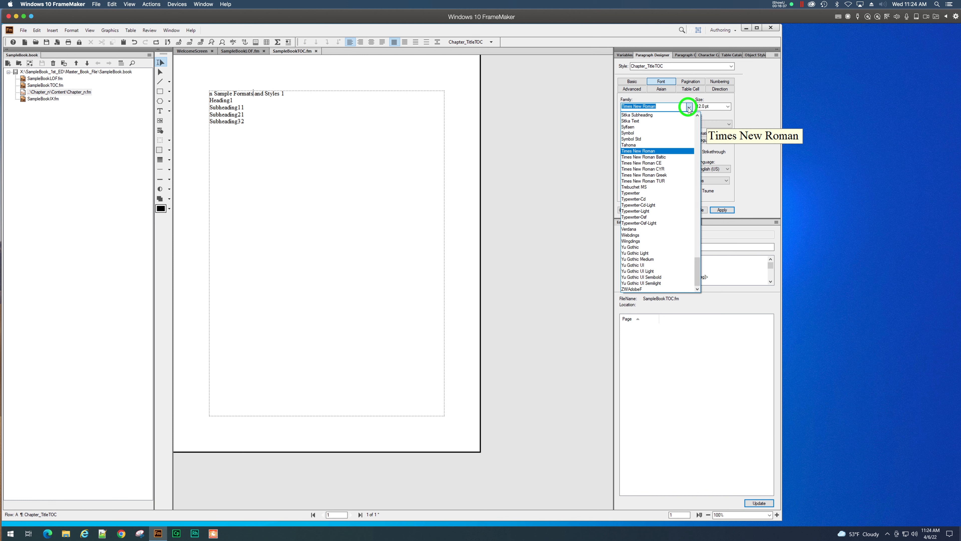
pyautogui.scroll(9, 660, 147)
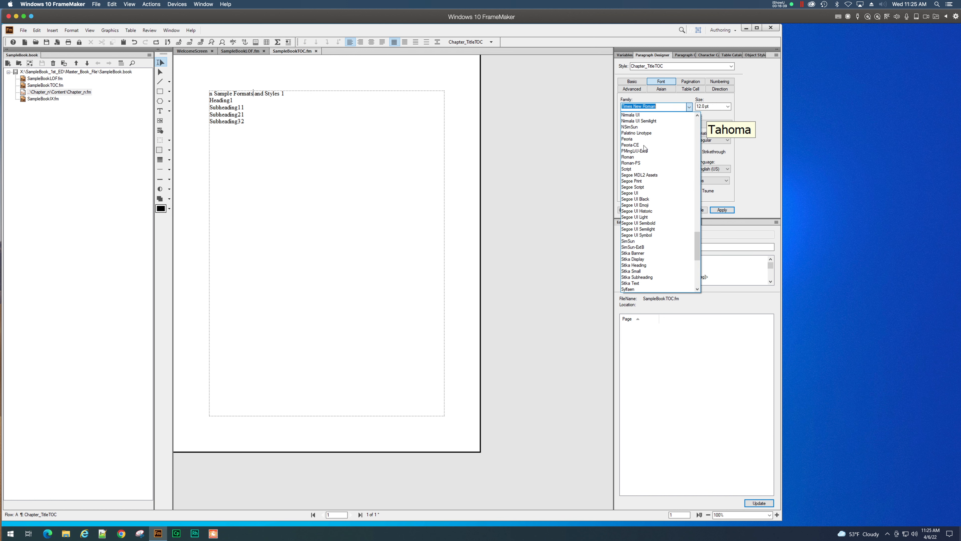
pyautogui.click(707, 146)
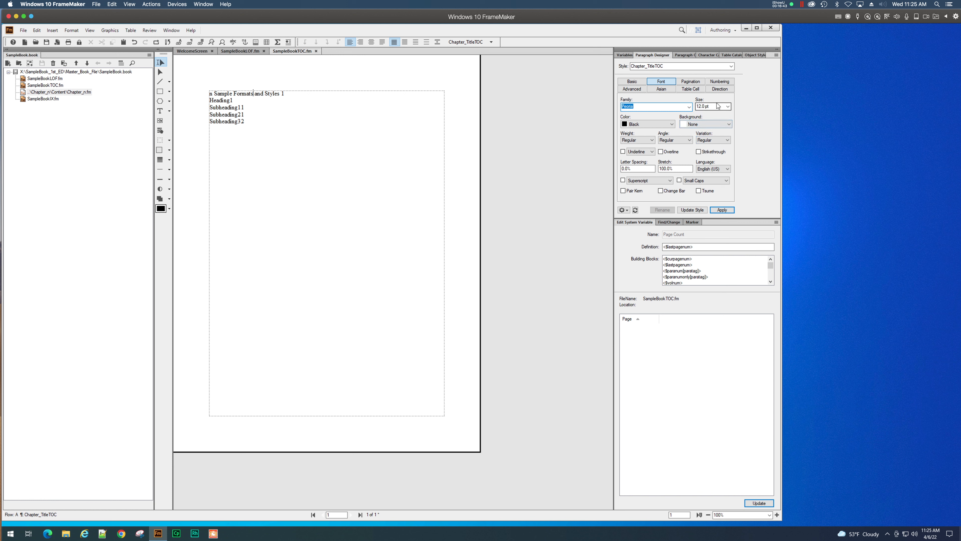
pyautogui.click(728, 108)
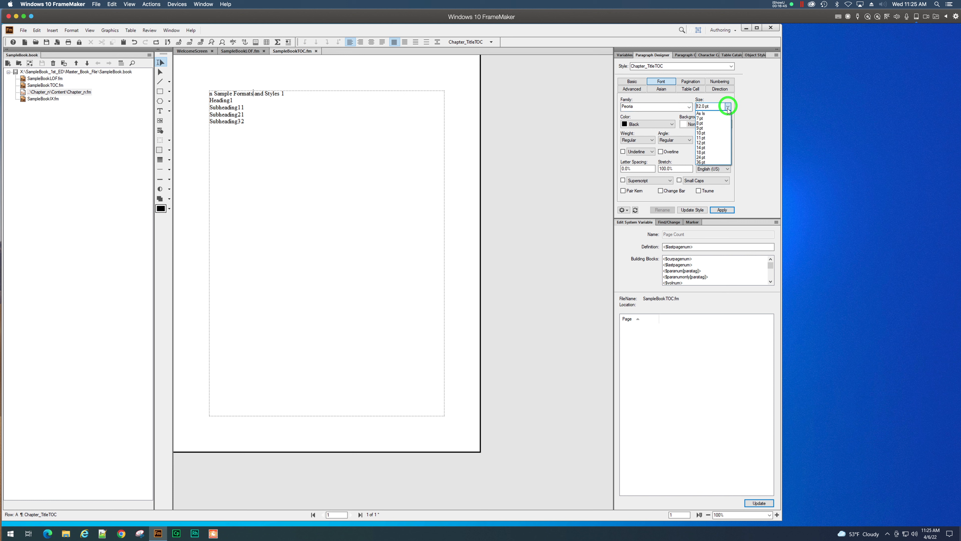
pyautogui.click(708, 153)
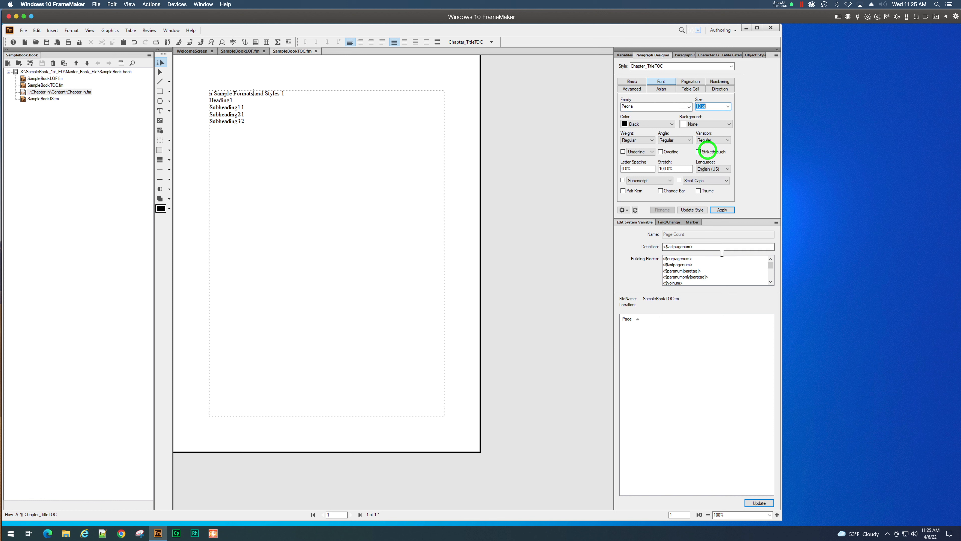
# Set the font of the chapter title entry to Peoria at 18 pt and apply it.
pyautogui.click(777, 515)
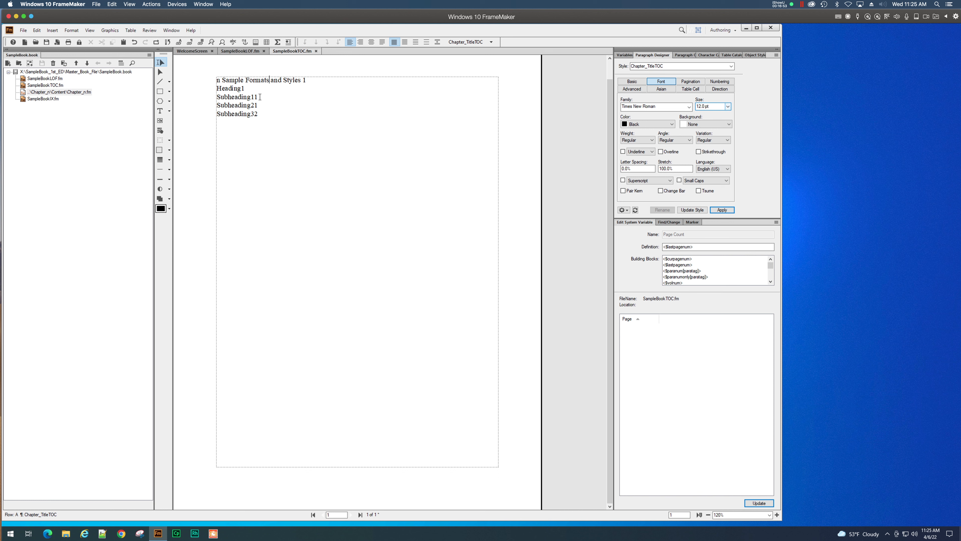
pyautogui.click(259, 83)
pyautogui.click(297, 79)
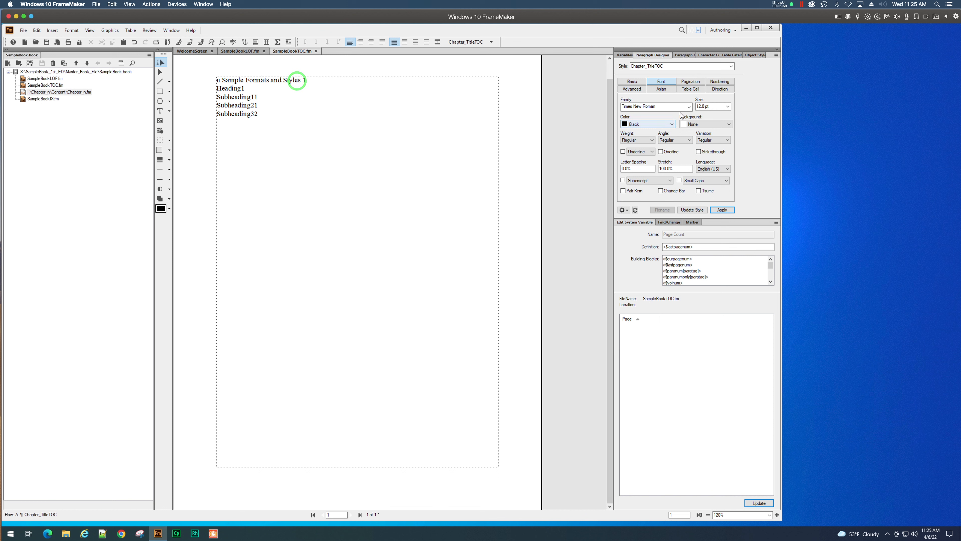
pyautogui.click(689, 108)
pyautogui.scroll(10, 669, 134)
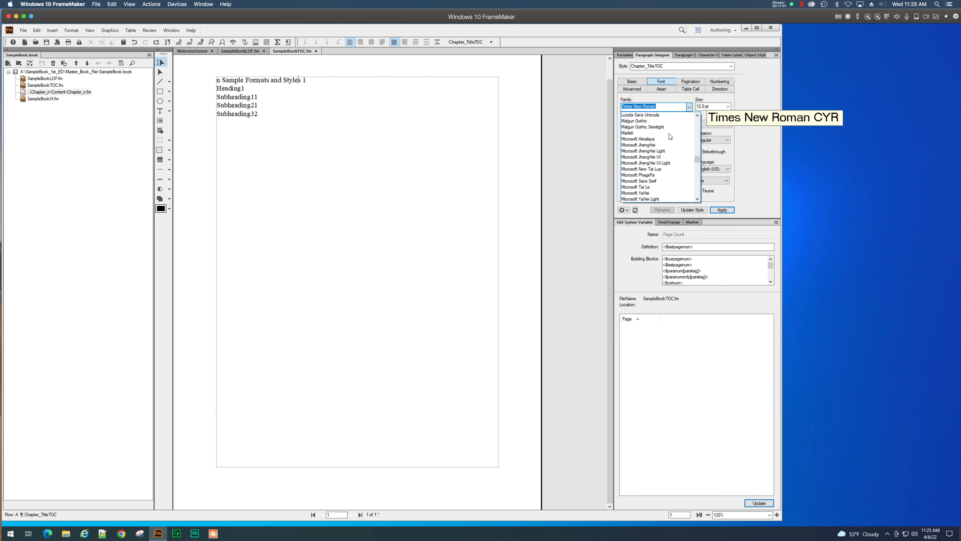
pyautogui.scroll(-10, 669, 134)
pyautogui.scroll(7, 669, 134)
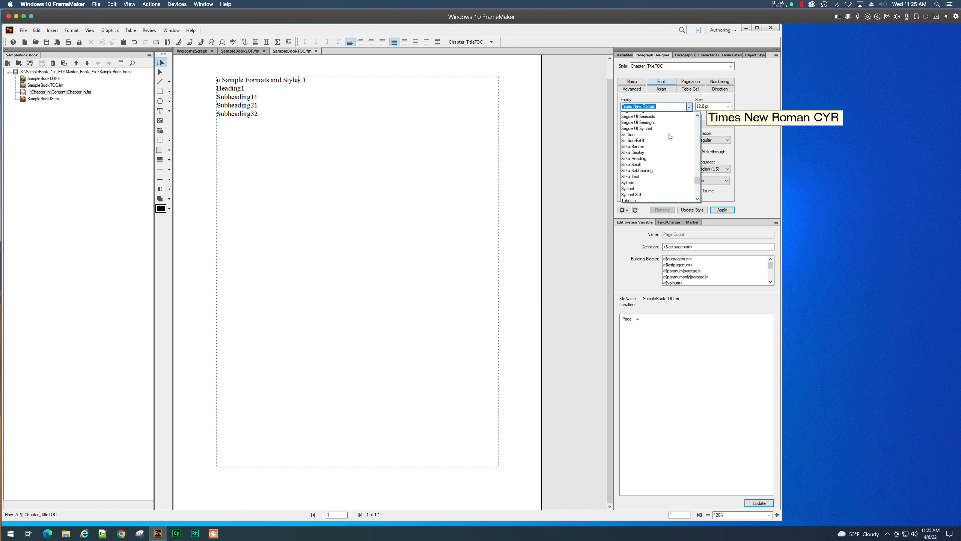
pyautogui.scroll(5, 669, 134)
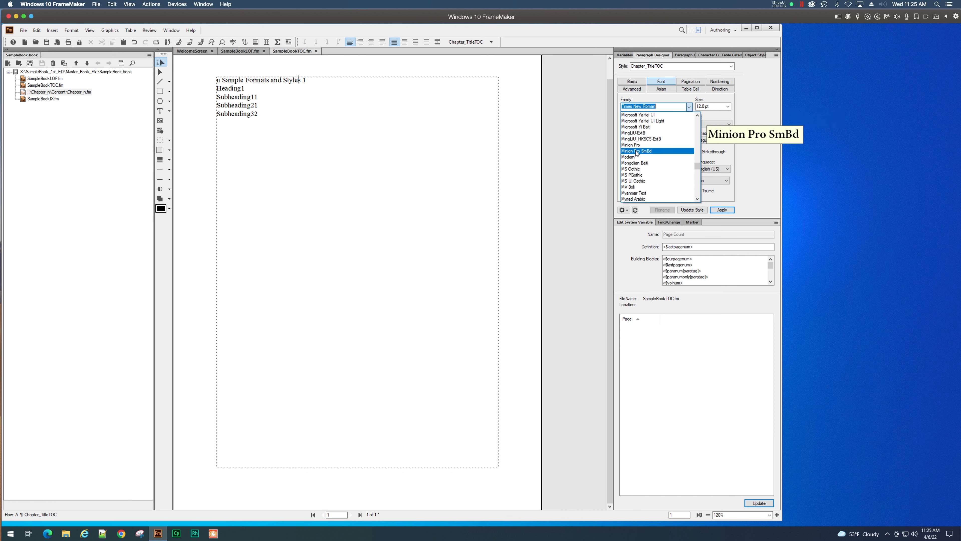
pyautogui.scroll(-3, 637, 153)
pyautogui.click(634, 193)
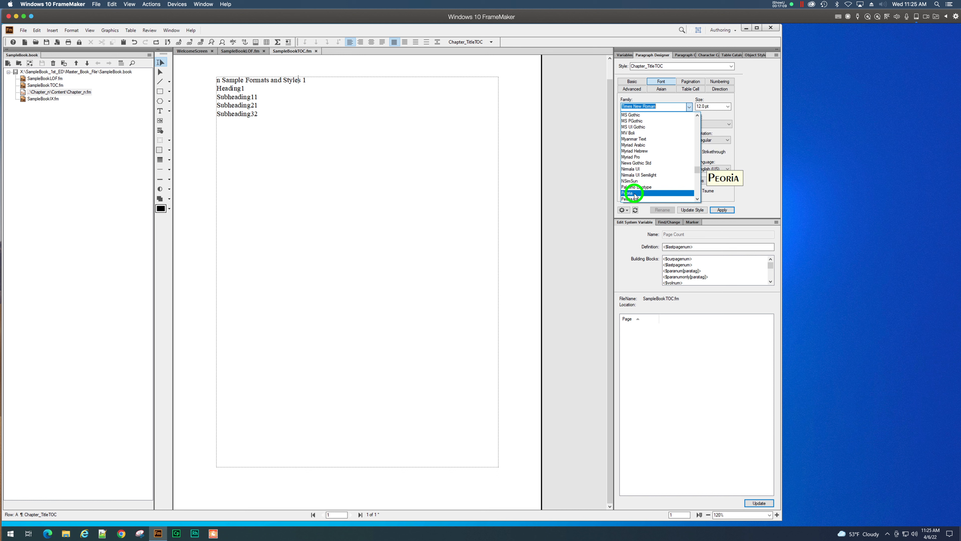
pyautogui.click(728, 107)
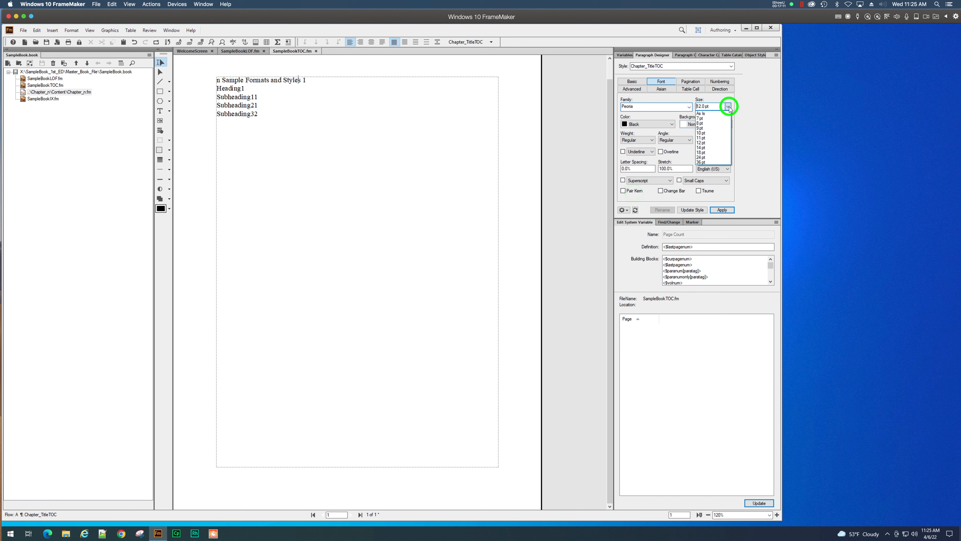
pyautogui.click(710, 152)
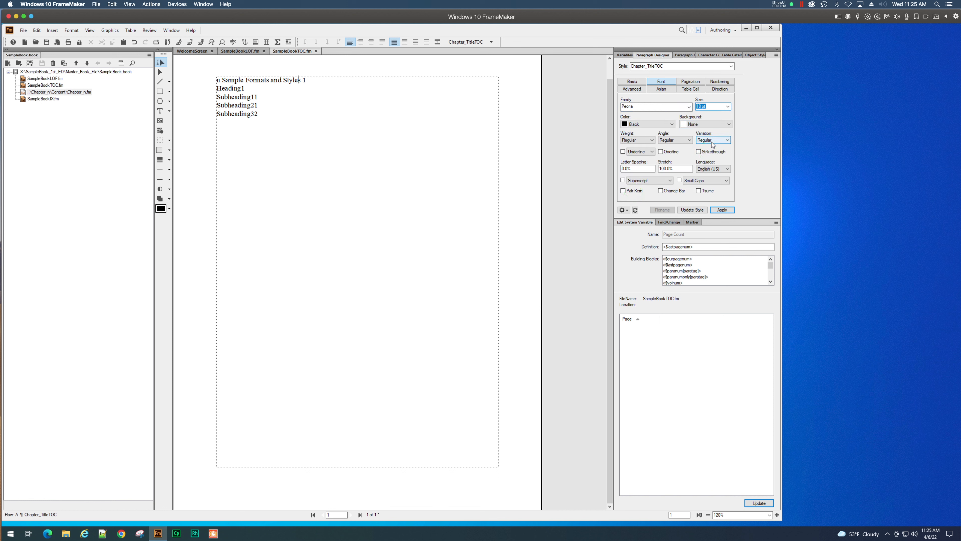
pyautogui.click(726, 211)
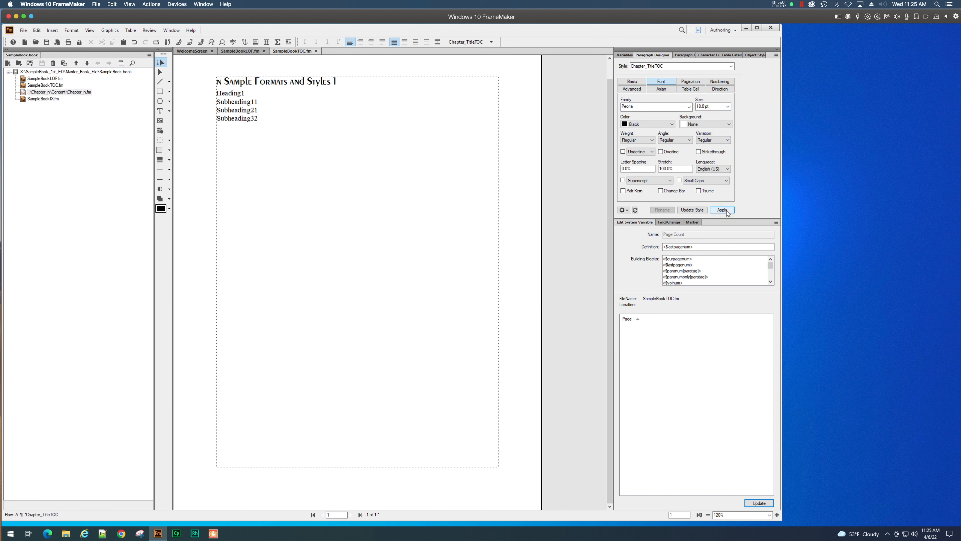
# Update the Chapter_TitleTOC style with the new font settings and update the book.
pyautogui.click(334, 85)
pyautogui.click(698, 210)
pyautogui.click(64, 63)
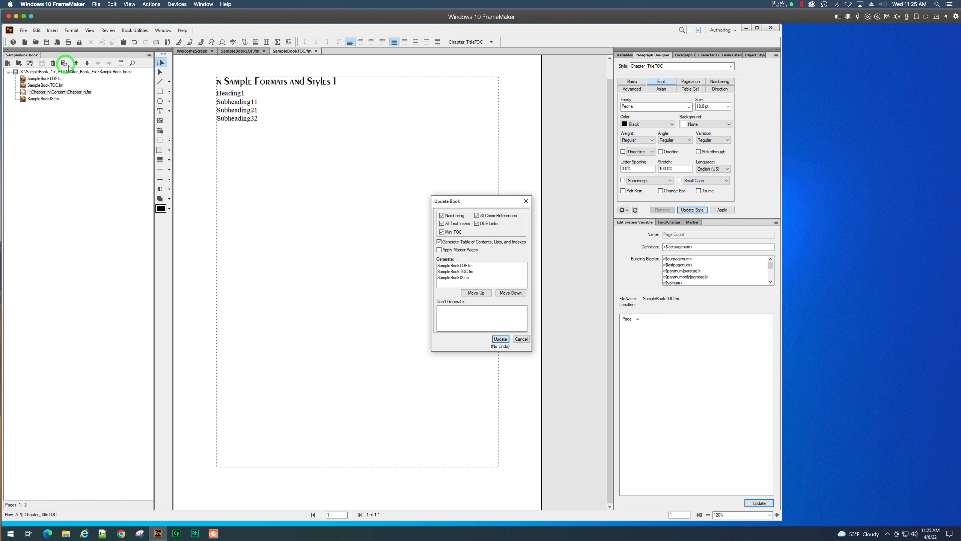
pyautogui.click(501, 339)
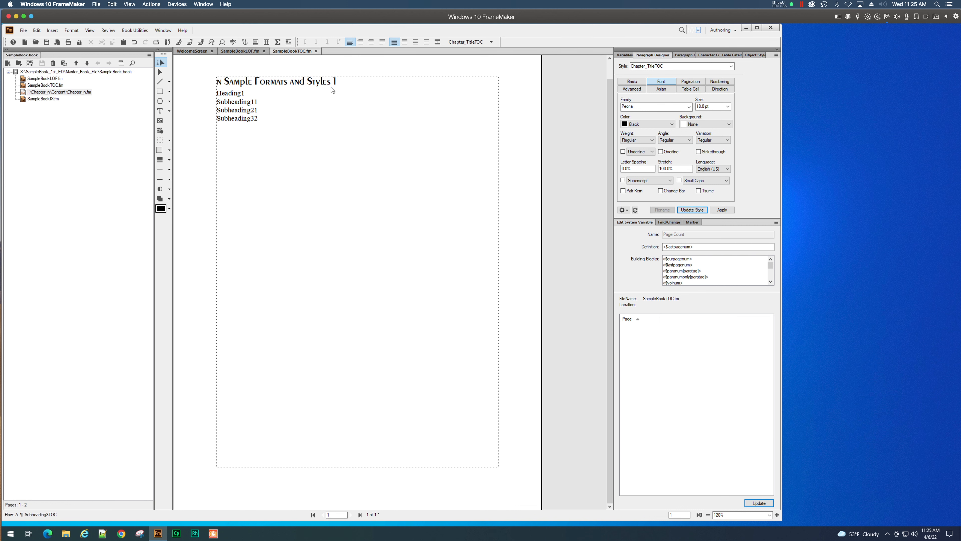
# Add a right-aligned tab stop at 6.5" with a spaced-dot leader to the chapter title entry and apply it.
pyautogui.click(287, 79)
pyautogui.click(333, 82)
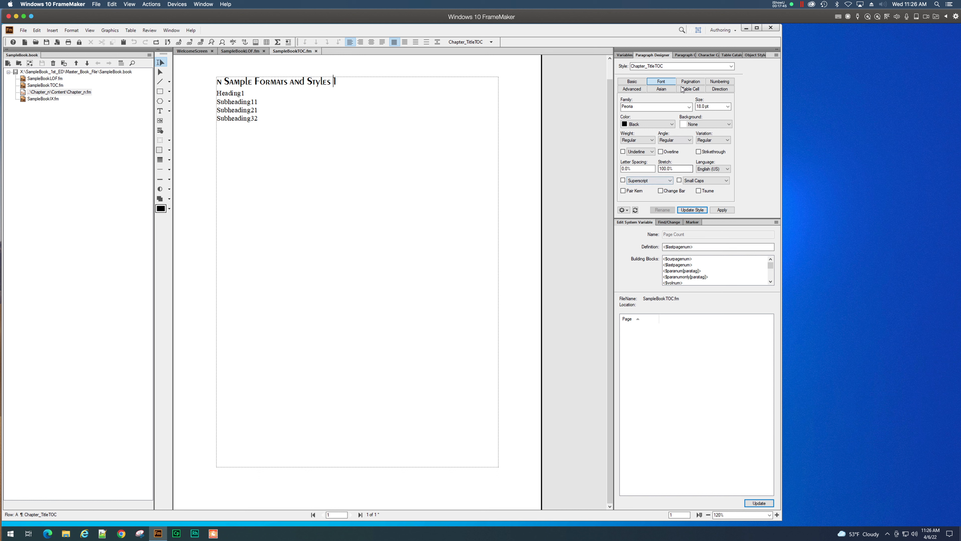
pyautogui.click(635, 82)
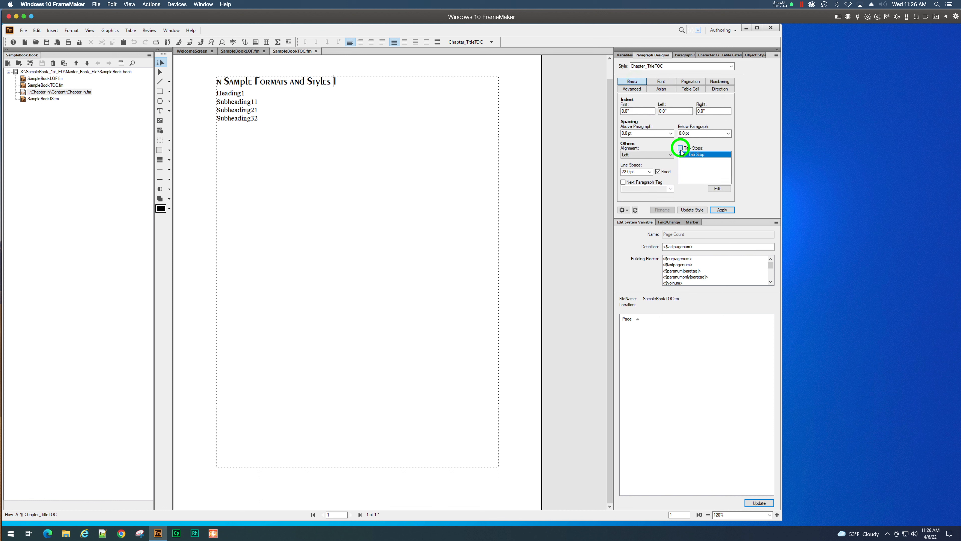
pyautogui.click(681, 148)
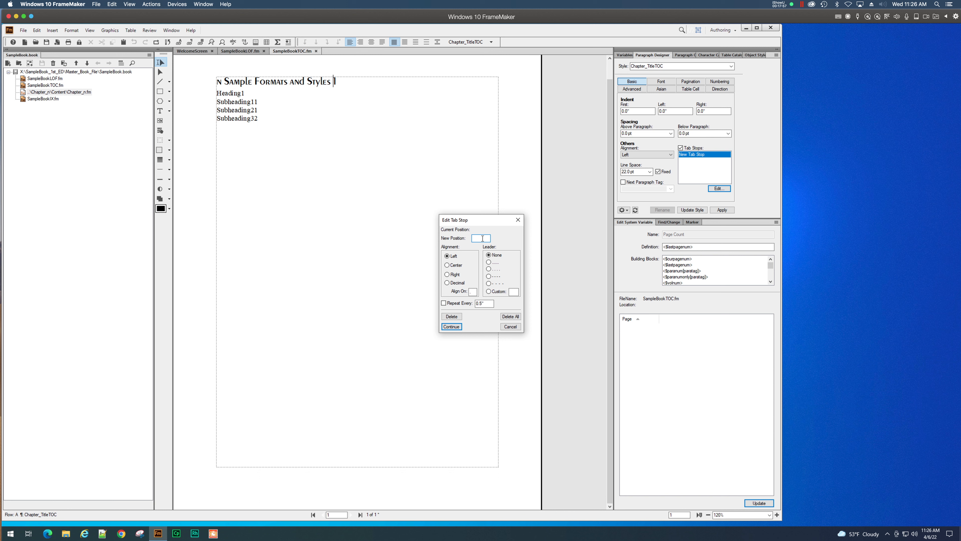
pyautogui.click(483, 238)
pyautogui.write('6.5')
pyautogui.click(448, 274)
pyautogui.click(489, 269)
pyautogui.click(451, 327)
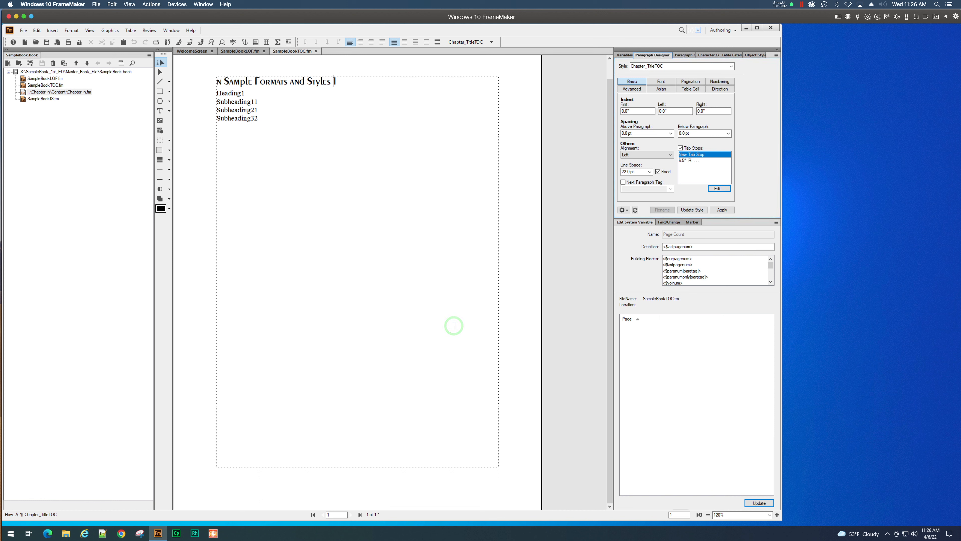
pyautogui.click(724, 210)
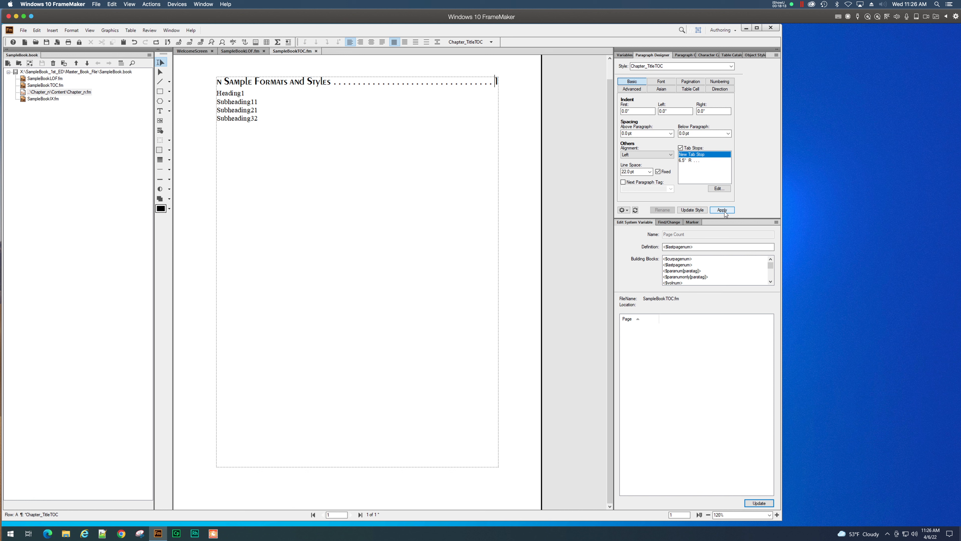
# Save the leader tab stop into the Chapter_TitleTOC style and regenerate the book's files.
pyautogui.click(692, 210)
pyautogui.click(64, 63)
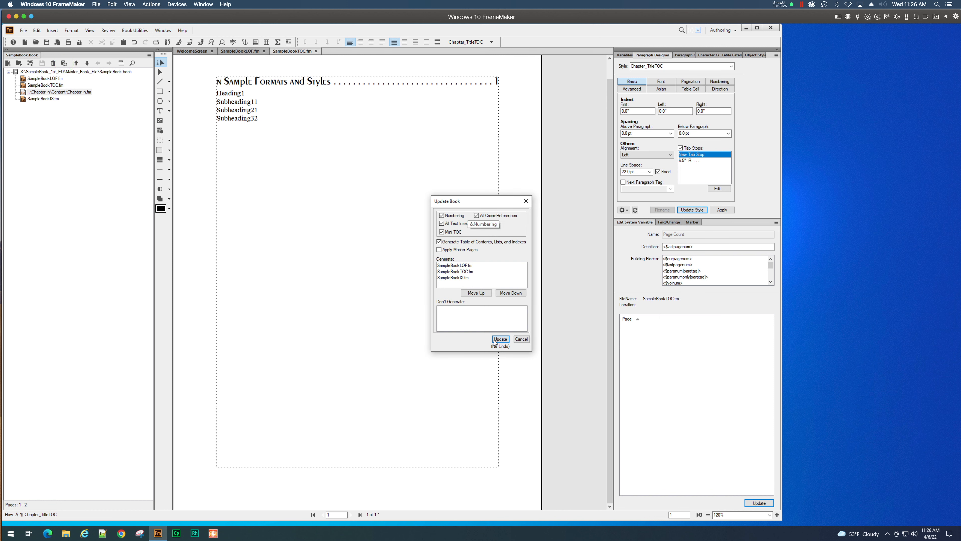
pyautogui.click(502, 338)
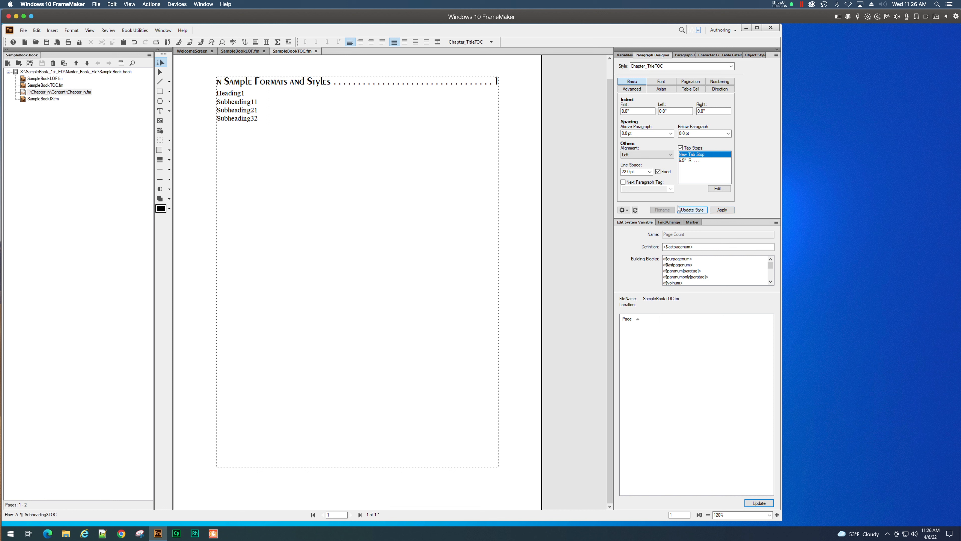
# Save and close SampleBookTOC.fm, reopen it from the book and update the book again.
pyautogui.click(316, 51)
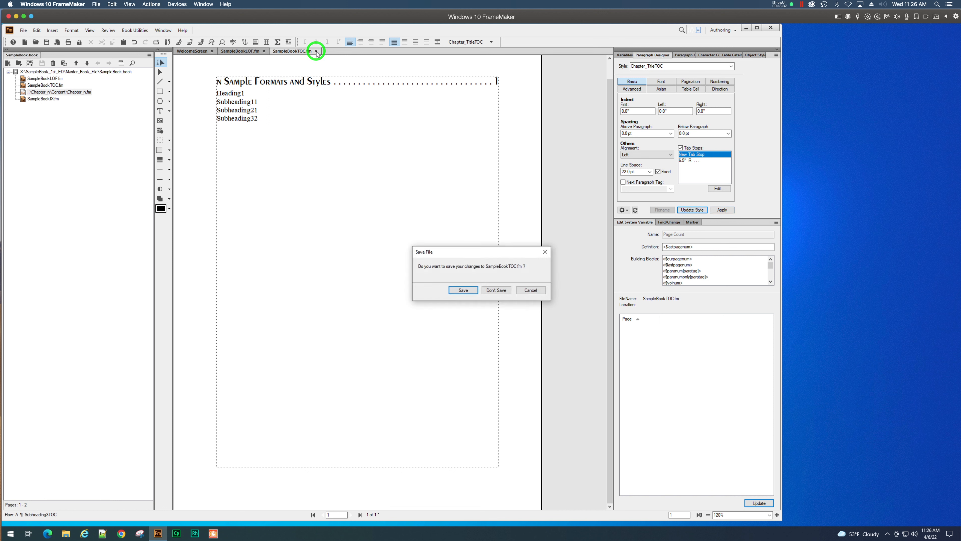
pyautogui.click(466, 291)
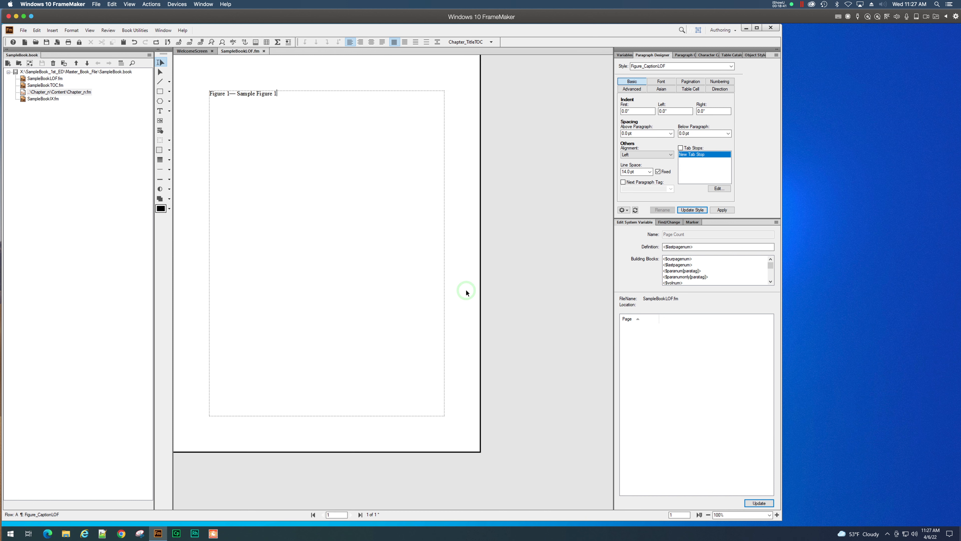
pyautogui.doubleClick(46, 86)
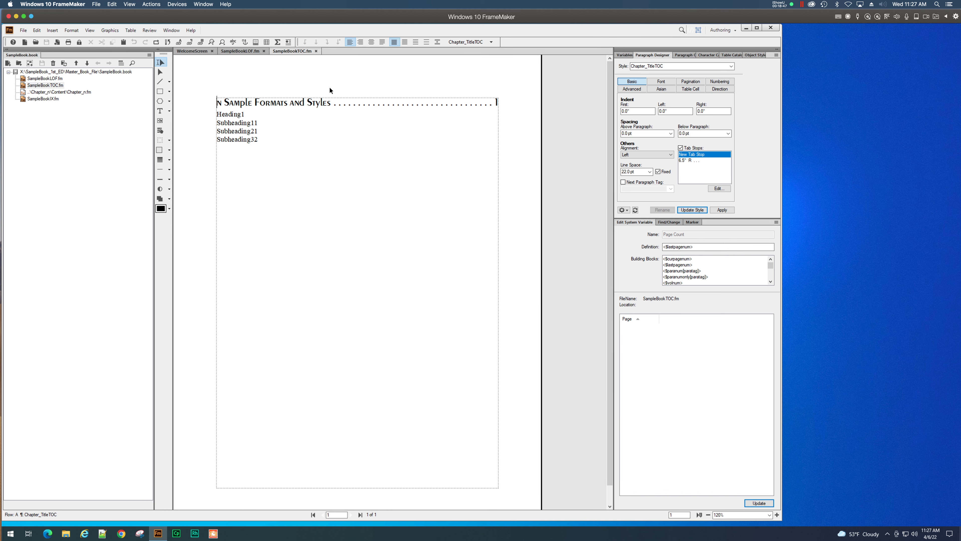
pyautogui.click(64, 62)
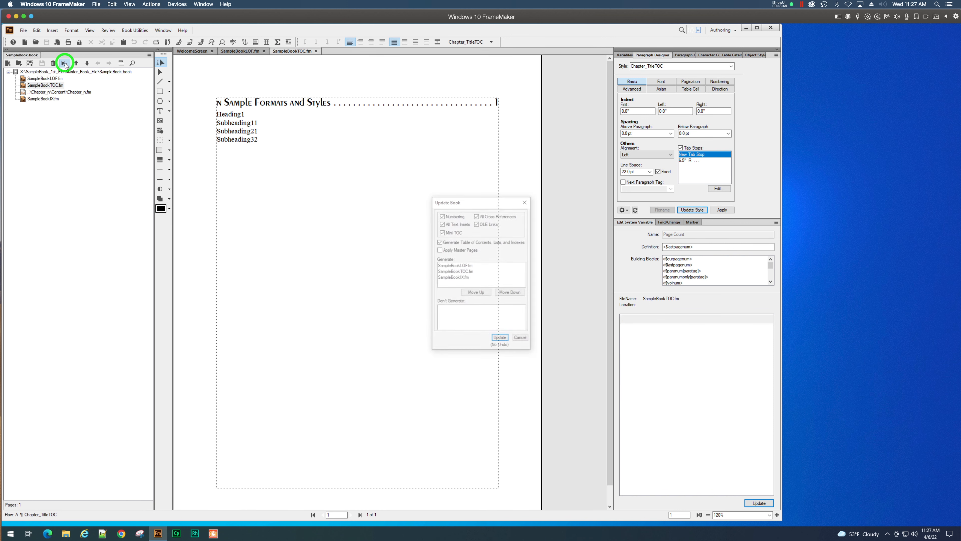
pyautogui.click(499, 339)
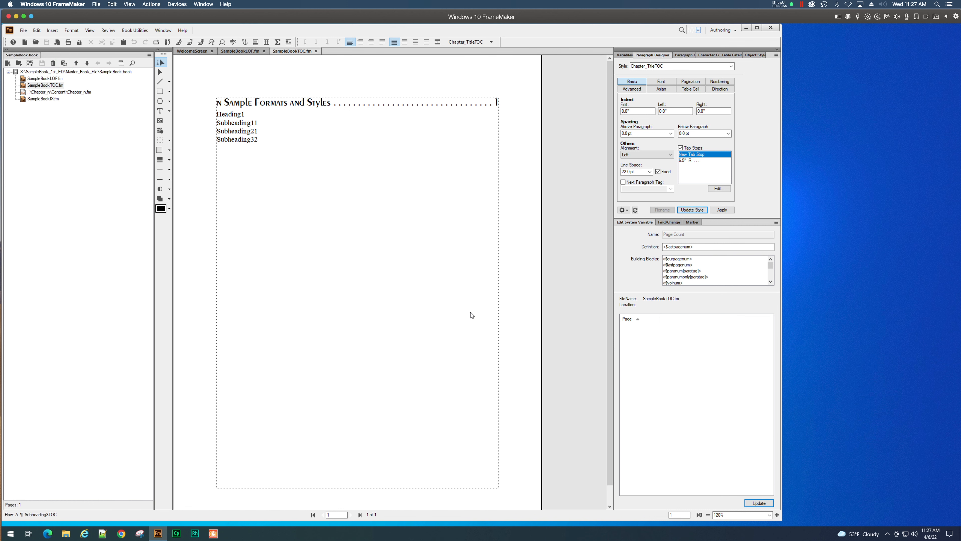
# Check the chapter title's <$paratext> <$pagenum> line on the TOC reference page and return to the body pages.
pyautogui.click(233, 114)
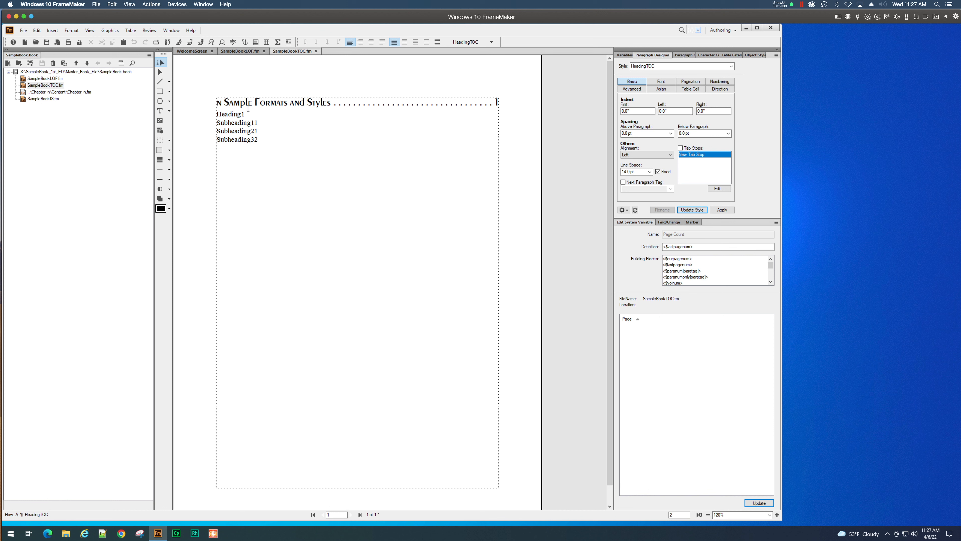
pyautogui.click(89, 30)
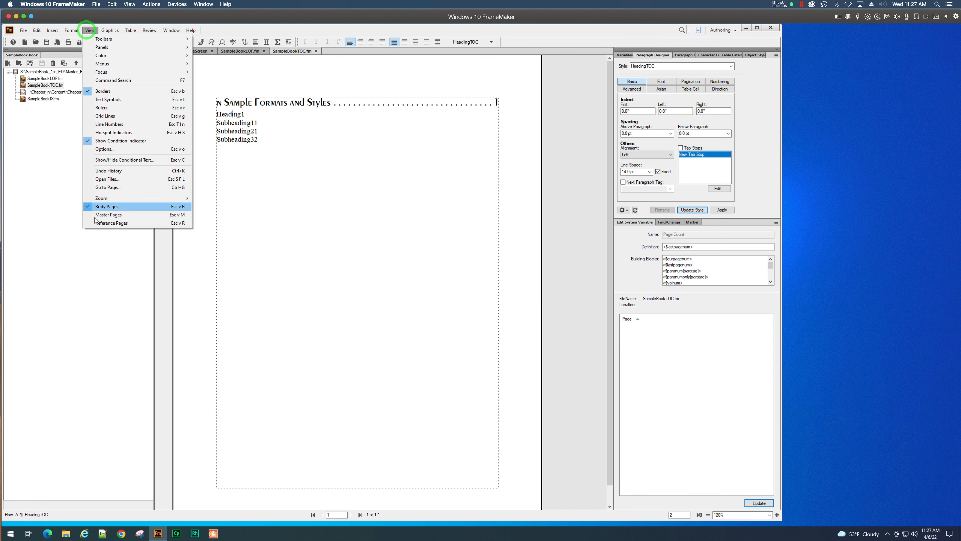
pyautogui.click(125, 223)
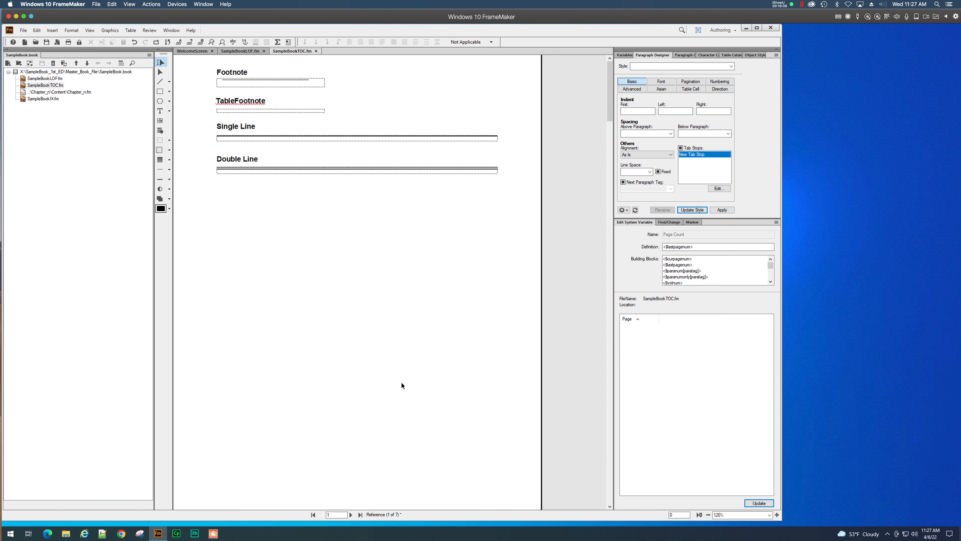
pyautogui.moveTo(607, 112); pyautogui.dragTo(575, 480)
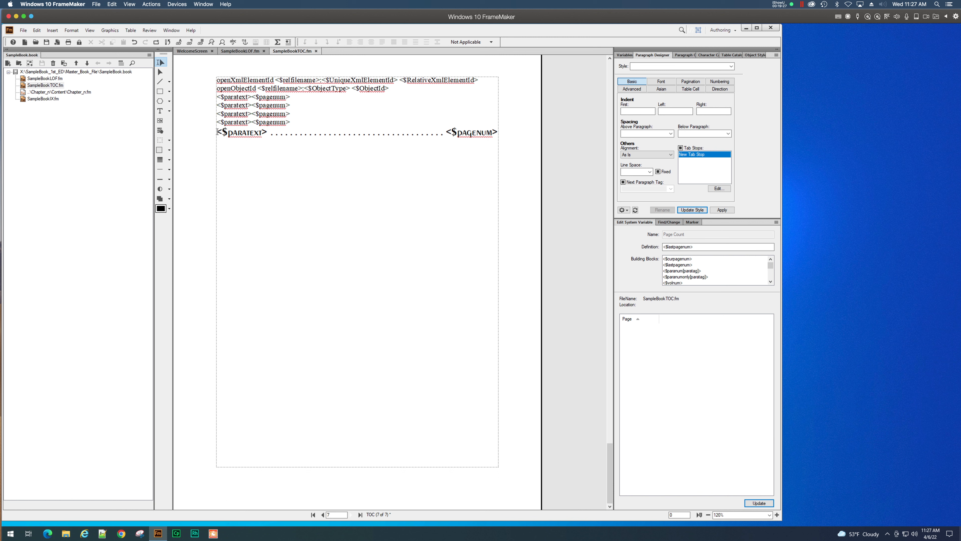
pyautogui.click(217, 132)
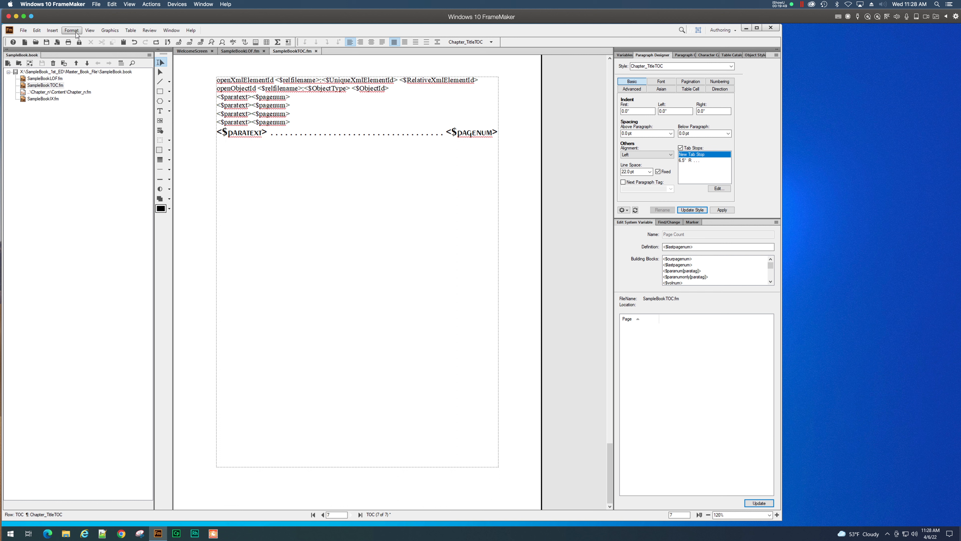
pyautogui.click(90, 30)
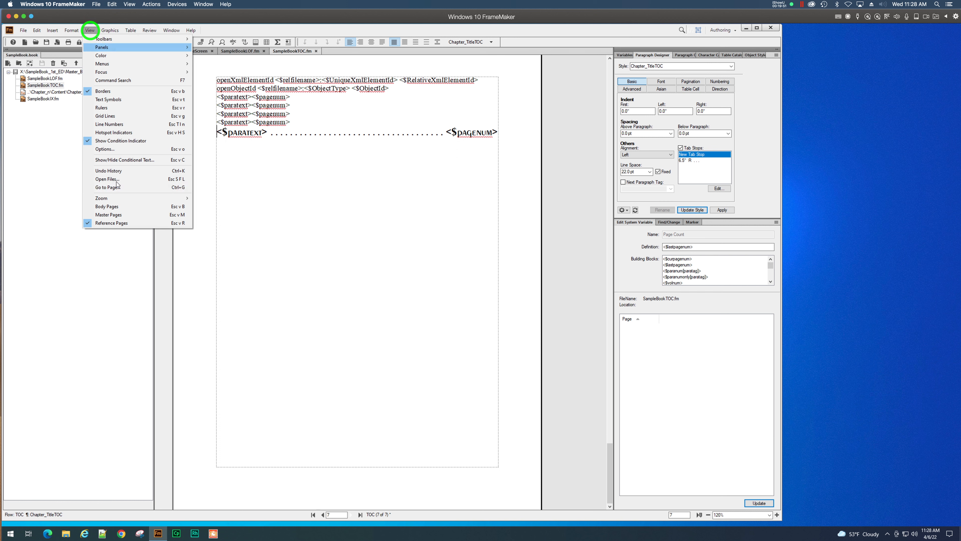
pyautogui.click(119, 197)
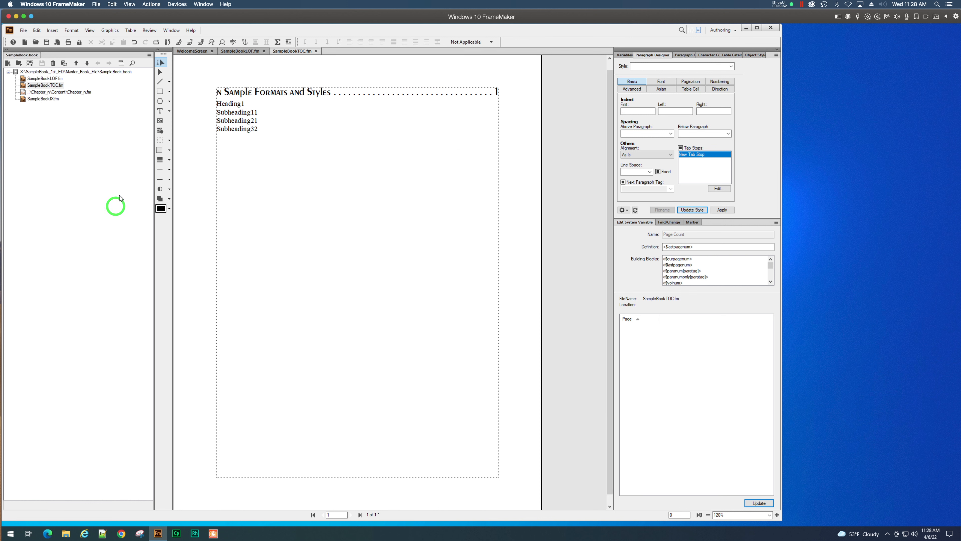
# Set the first and left indents of the Heading1 entry to 0.12" and update the HeadingTOC style.
pyautogui.click(232, 105)
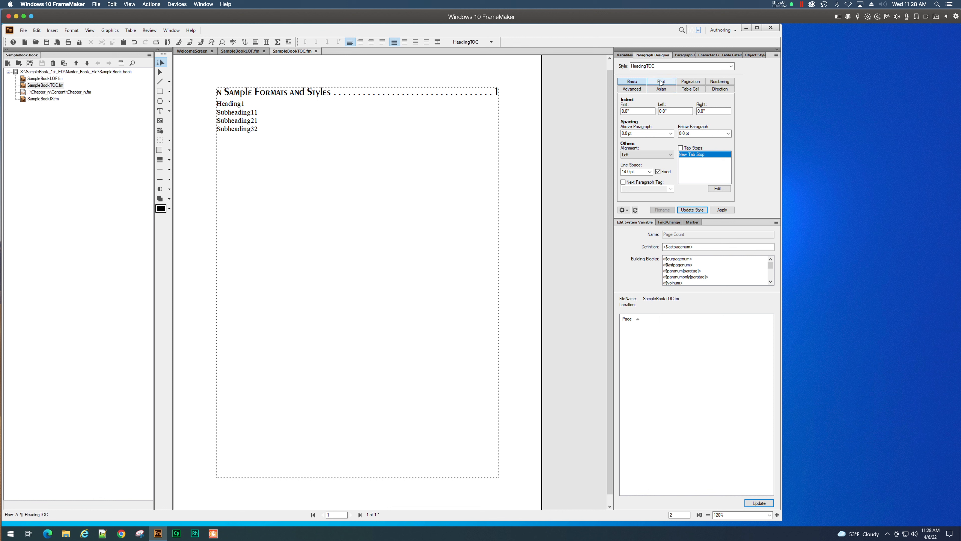
pyautogui.click(626, 110)
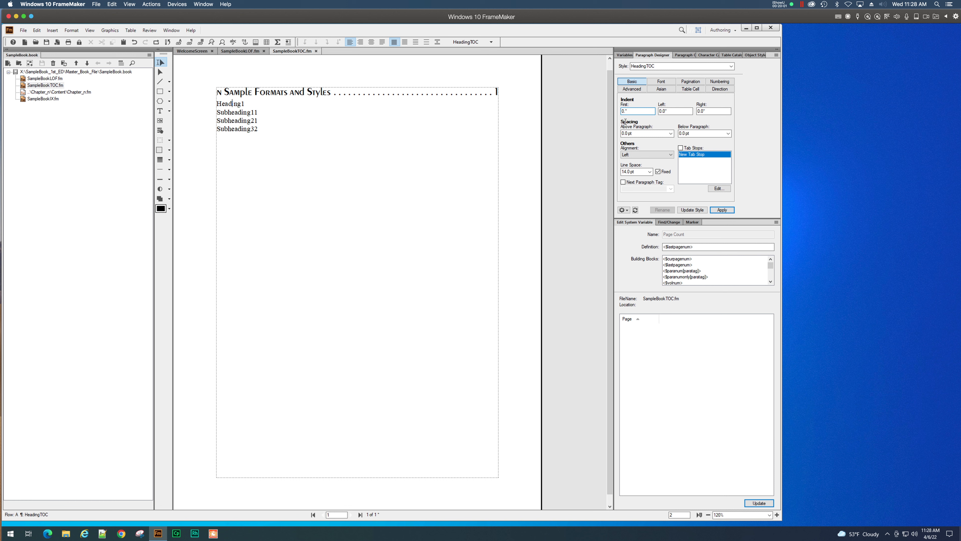
pyautogui.write('12')
pyautogui.click(664, 110)
pyautogui.press('BackSpace')
pyautogui.write('12')
pyautogui.click(722, 210)
pyautogui.click(691, 211)
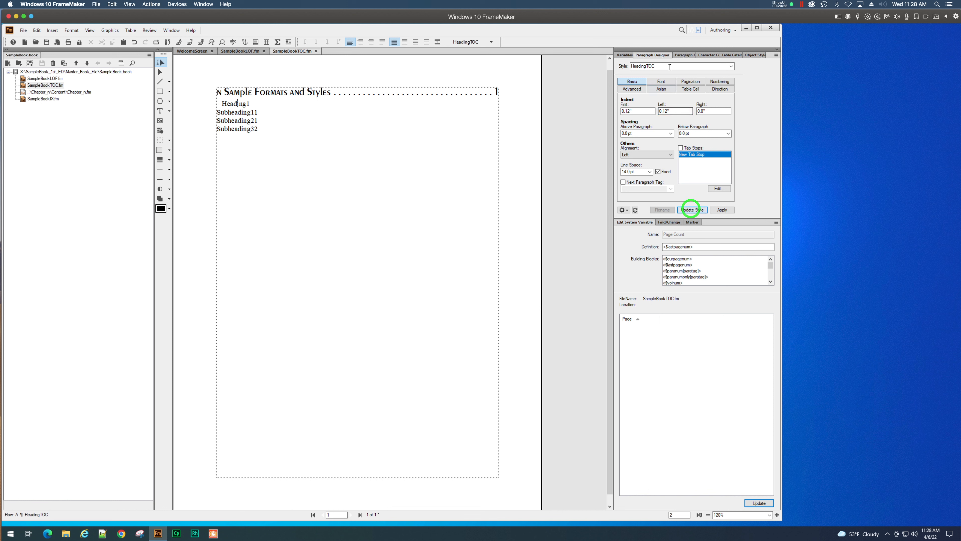
# Set the Heading entry's font to Peoria at 14 pt, apply it and update the HeadingTOC style.
pyautogui.click(661, 82)
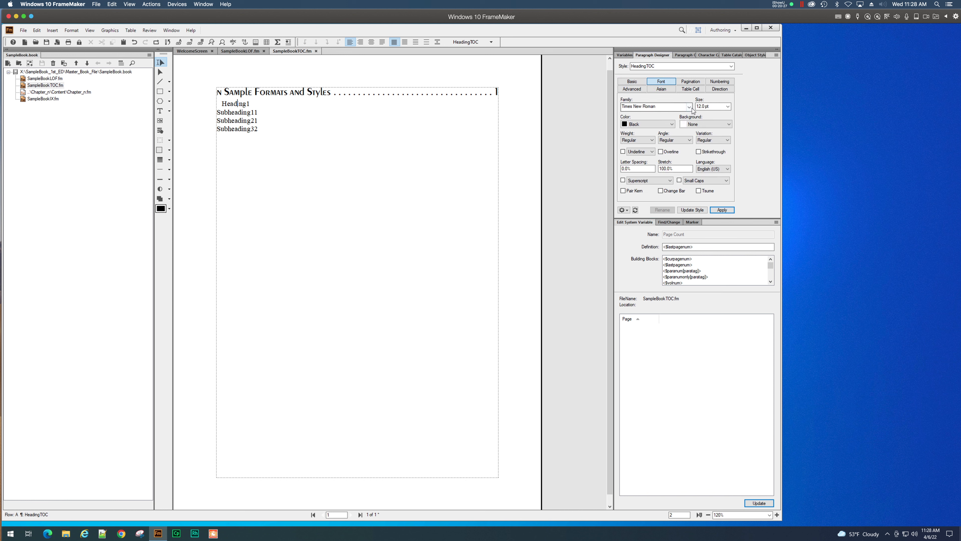
pyautogui.click(689, 106)
pyautogui.scroll(10, 664, 137)
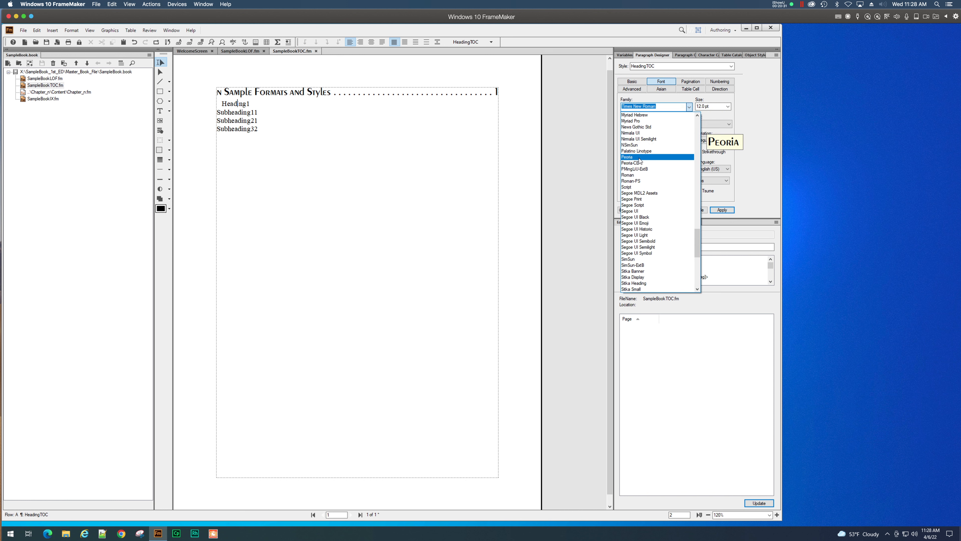
pyautogui.click(639, 156)
pyautogui.click(728, 107)
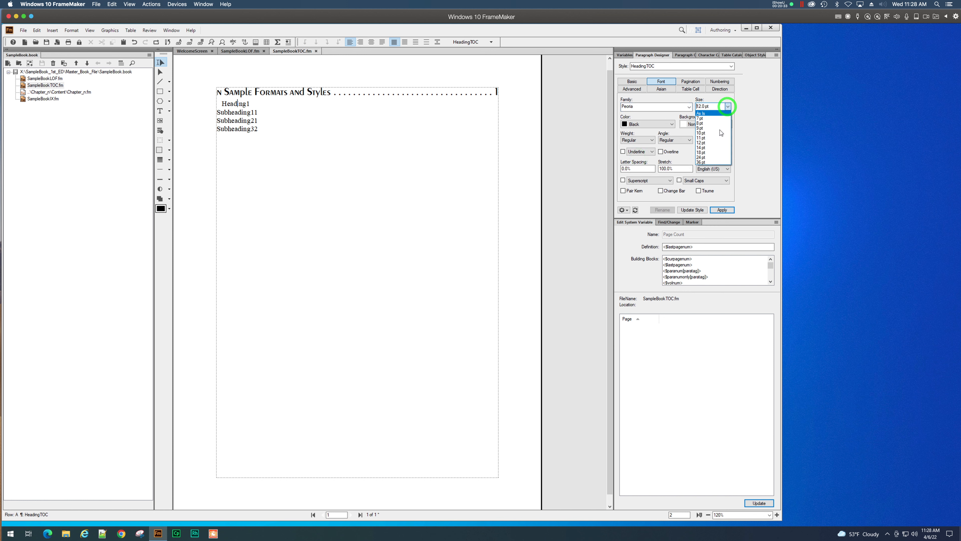
pyautogui.click(715, 147)
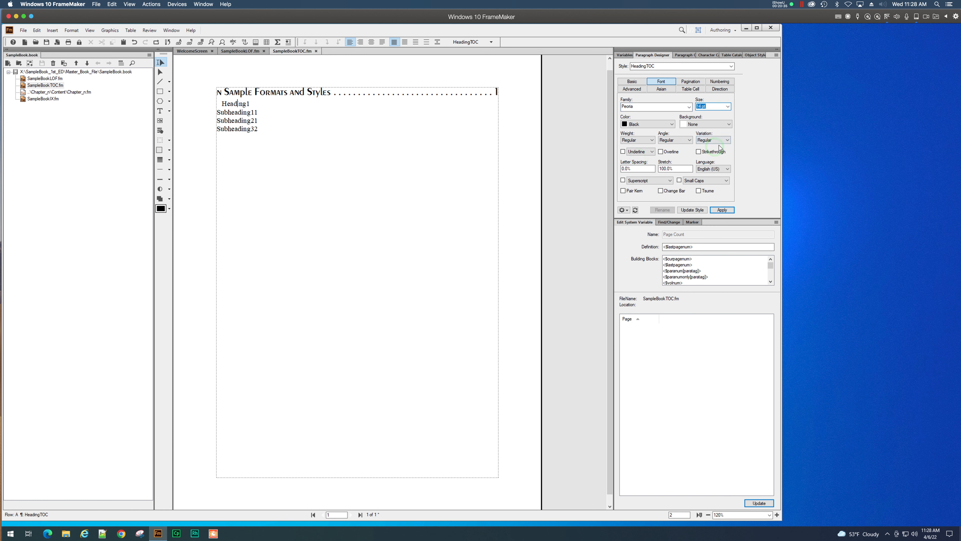
pyautogui.click(721, 210)
pyautogui.click(686, 211)
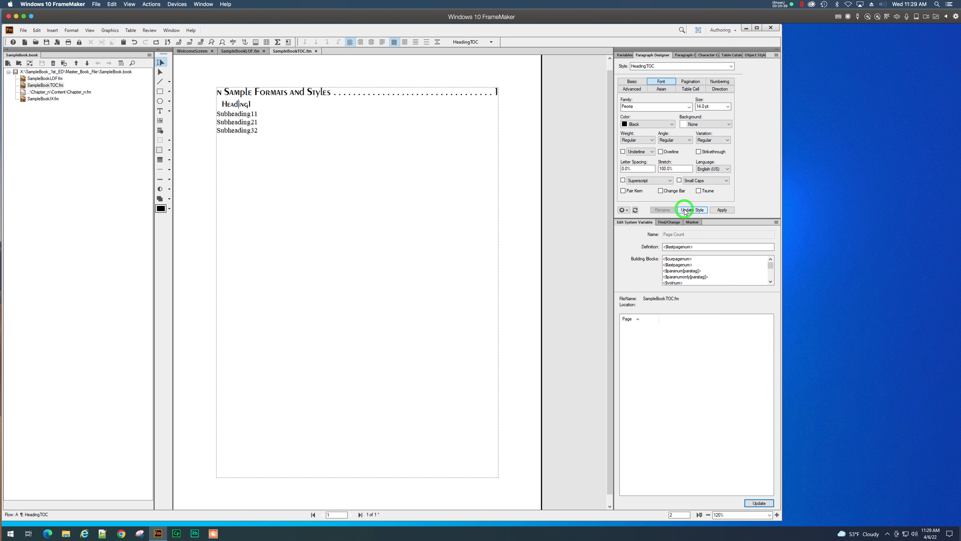
# Add a right-aligned tab stop with a dotted leader, entering position 6,5, apply it to the Heading entry and update the HeadingTOC style.
pyautogui.click(632, 83)
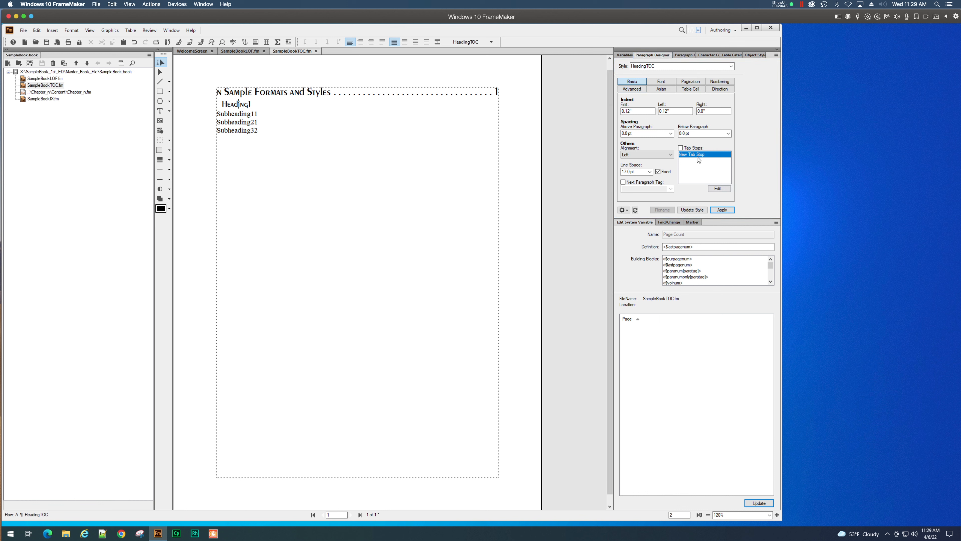
pyautogui.click(719, 188)
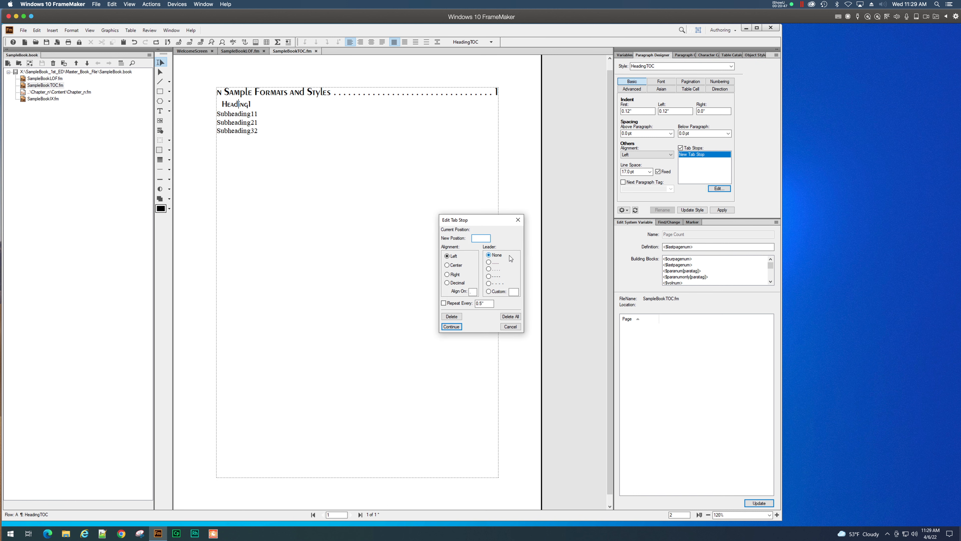
pyautogui.write('6,5')
pyautogui.click(459, 270)
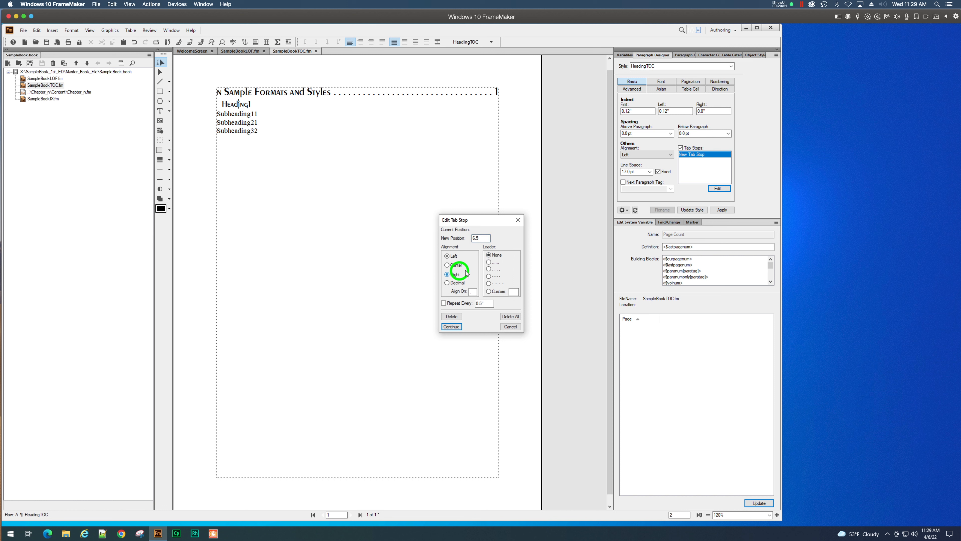
pyautogui.click(489, 269)
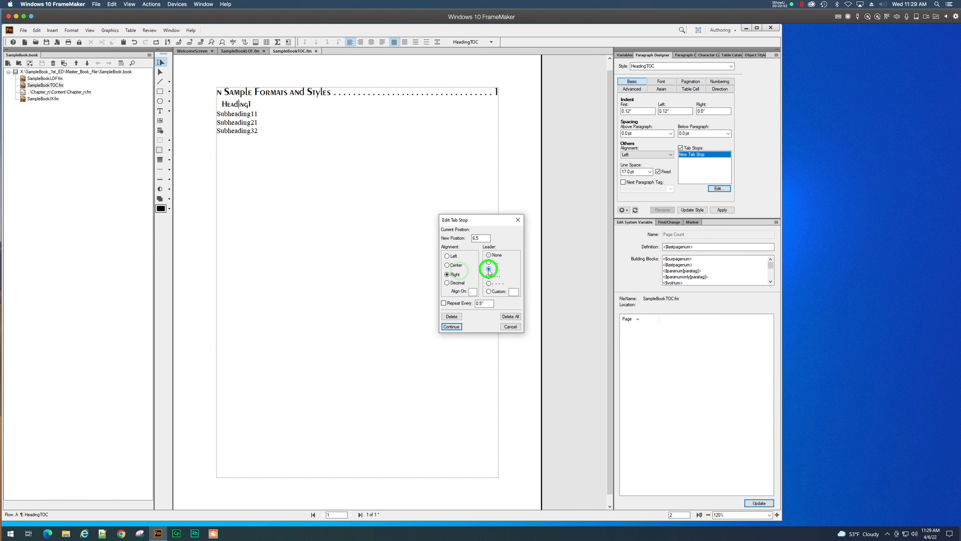
pyautogui.click(452, 326)
pyautogui.click(526, 283)
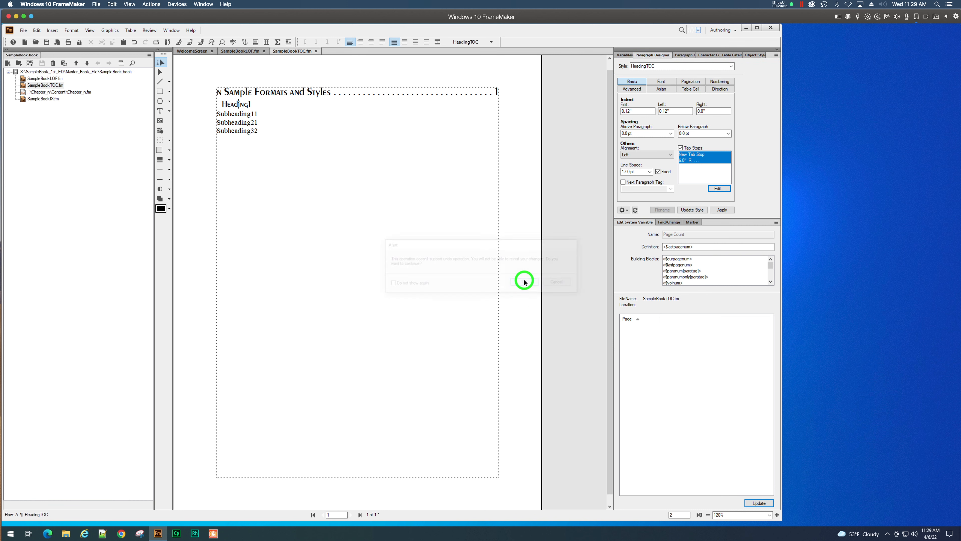
pyautogui.click(722, 210)
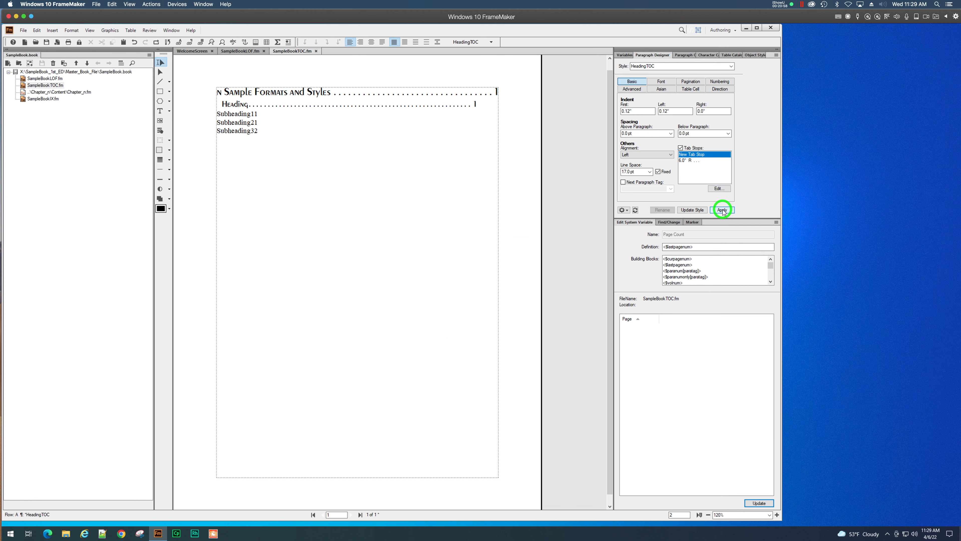
pyautogui.click(690, 210)
# Update the book, regenerating SampleBookLOF.fm, SampleBookTOC.fm and SampleBookIX.fm.
pyautogui.click(397, 172)
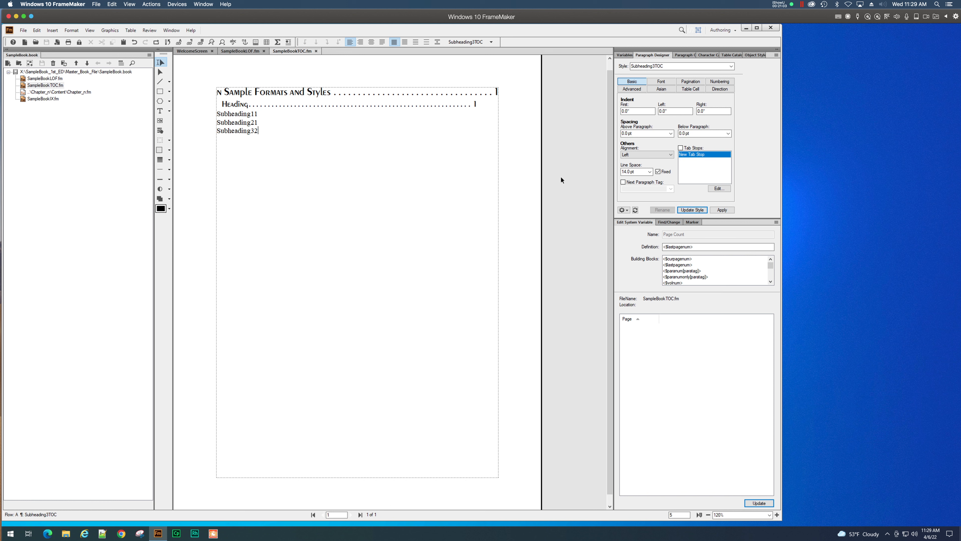
pyautogui.click(63, 63)
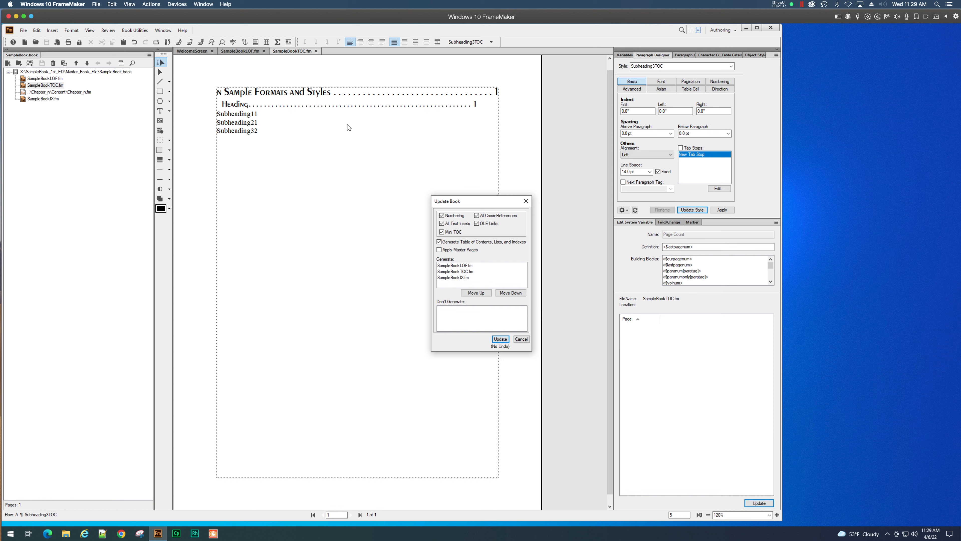
pyautogui.click(504, 340)
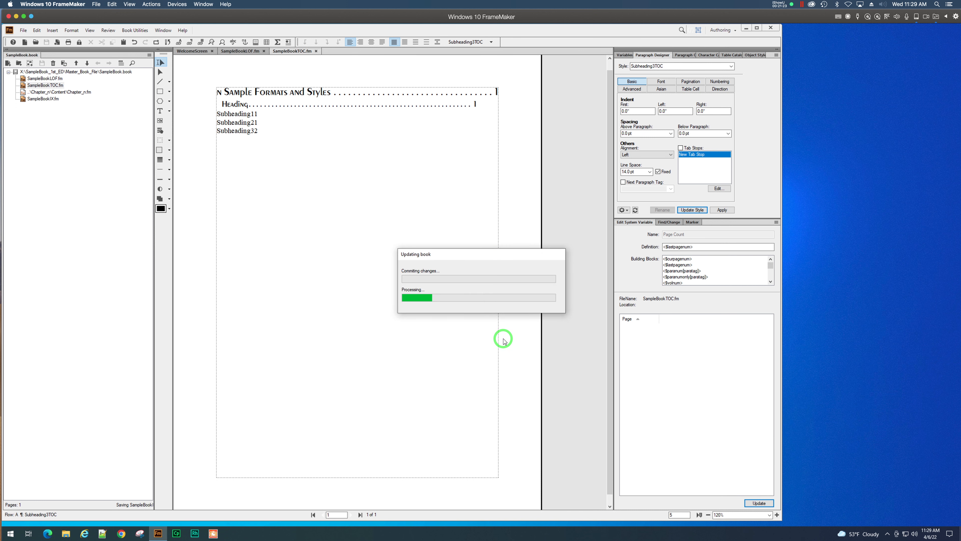
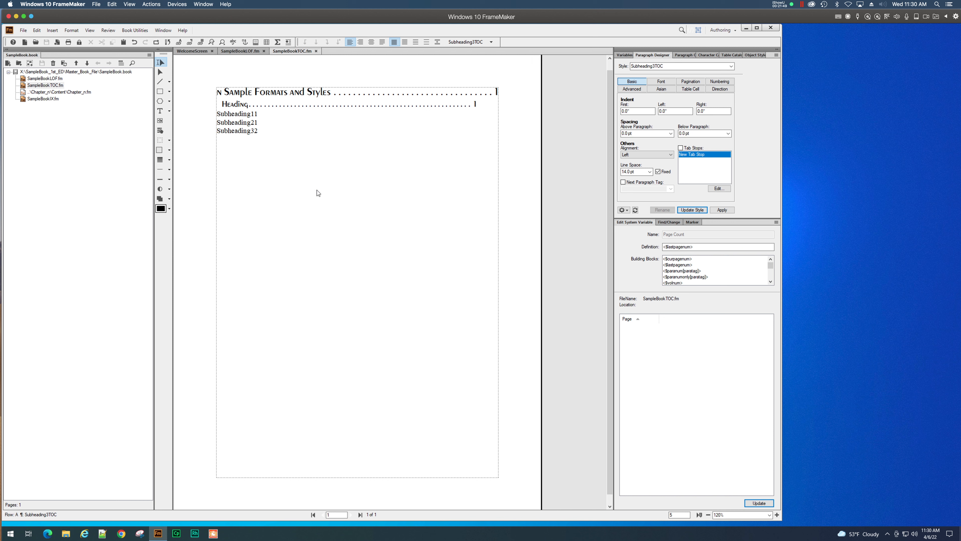
# Switch SampleBookTOC.fm to its master pages and examine the header, body and footer text frames.
pyautogui.click(90, 30)
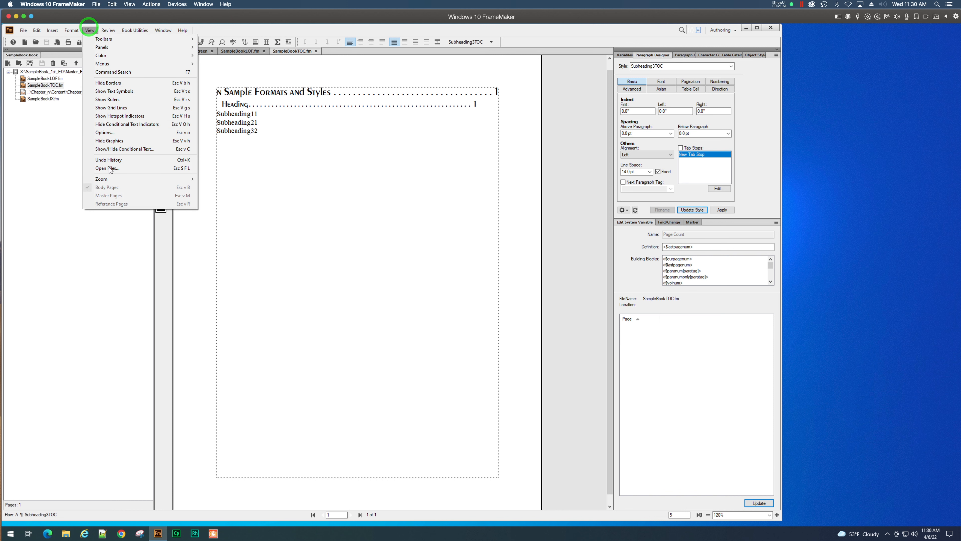
pyautogui.click(328, 167)
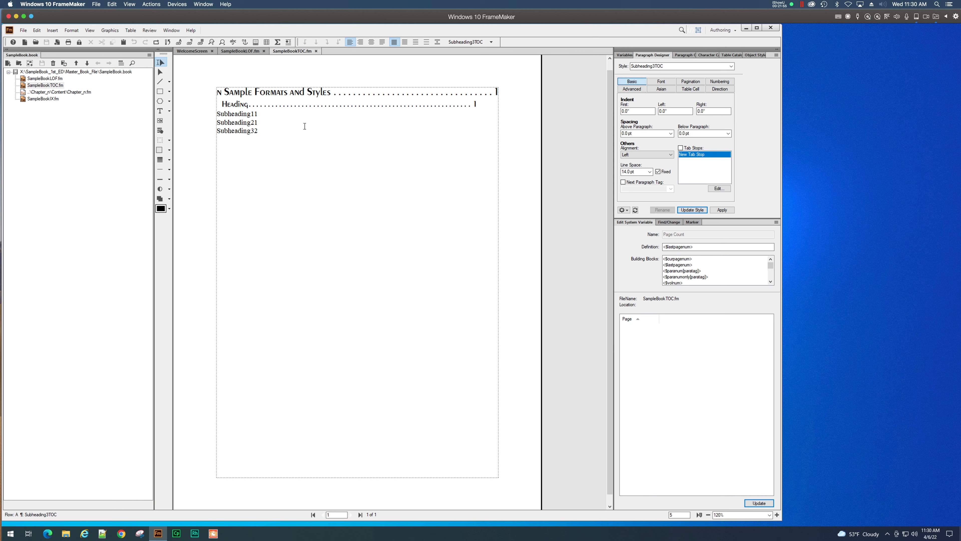
pyautogui.click(90, 30)
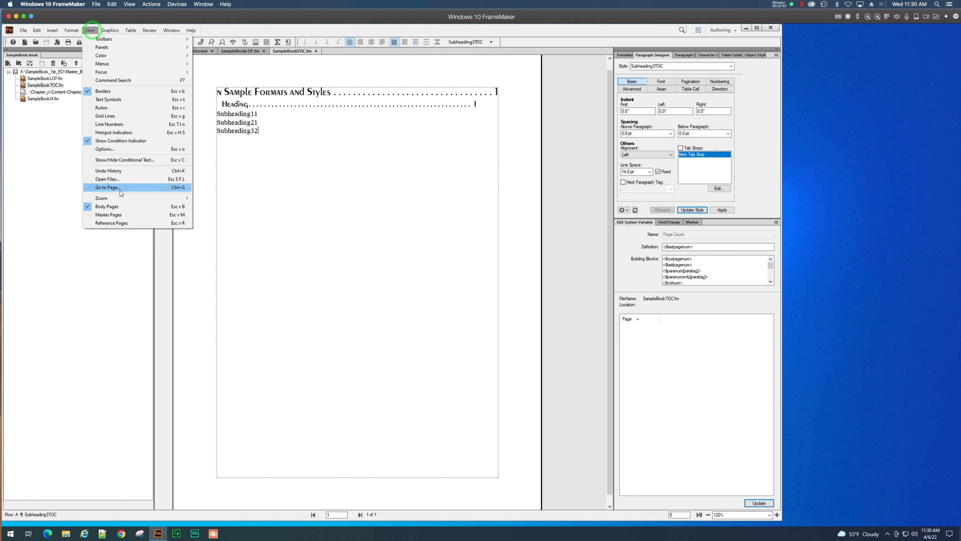
pyautogui.click(121, 215)
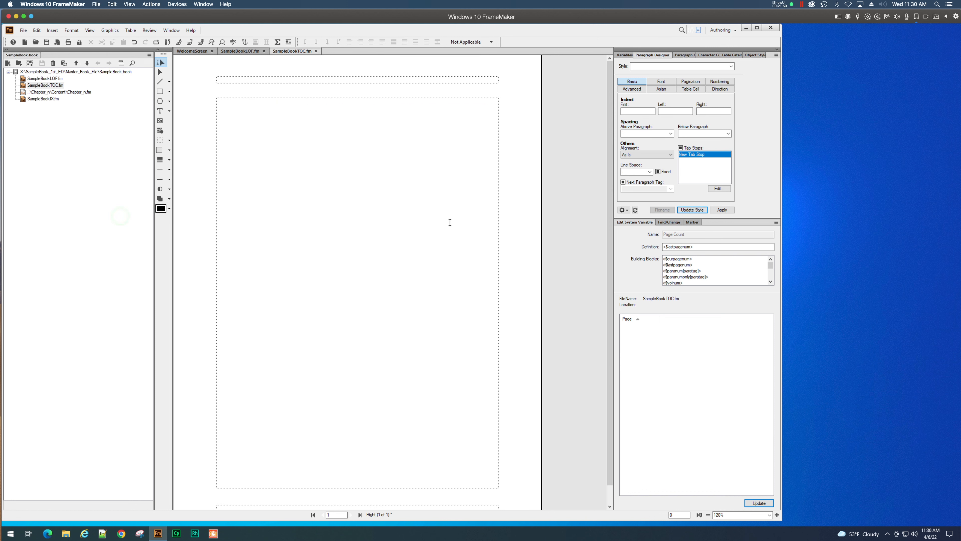
pyautogui.scroll(-1, 450, 222)
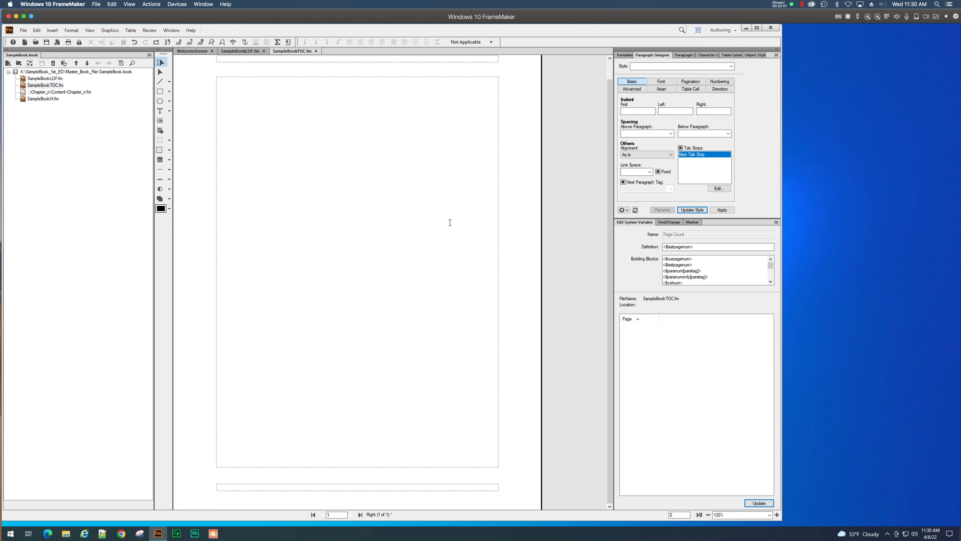
pyautogui.scroll(1, 450, 222)
pyautogui.scroll(-1, 450, 222)
pyautogui.scroll(1, 450, 222)
pyautogui.scroll(-1, 449, 222)
pyautogui.scroll(1, 450, 223)
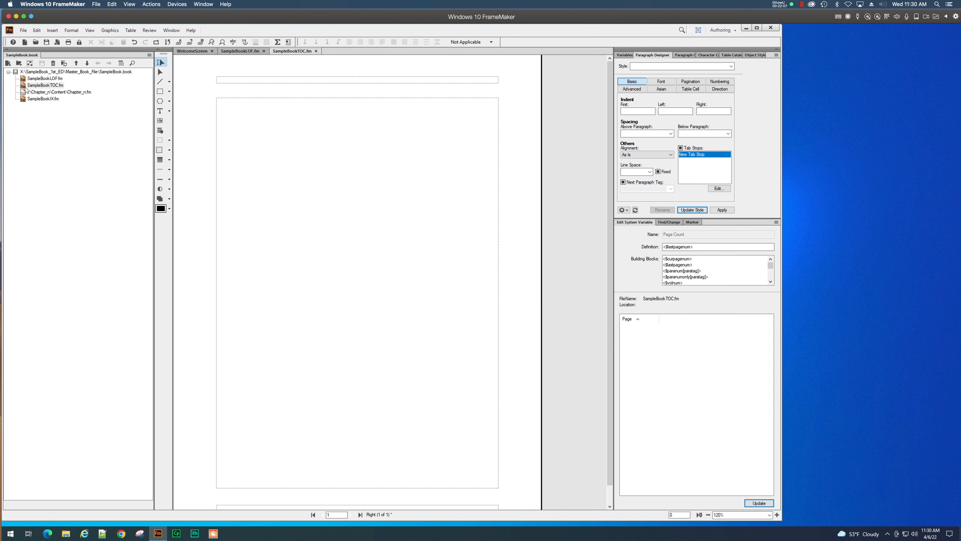
pyautogui.scroll(-1, 361, 313)
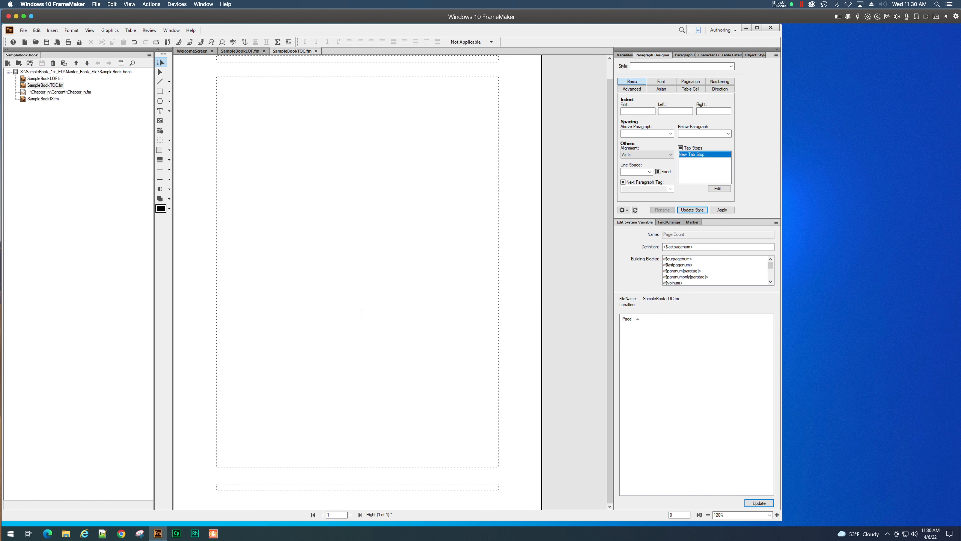
pyautogui.scroll(1, 361, 312)
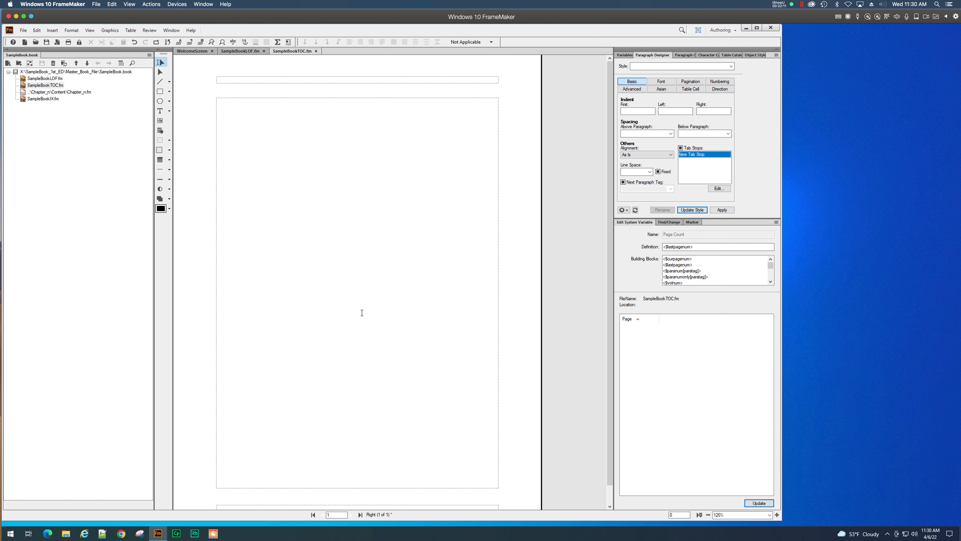
pyautogui.click(49, 88)
pyautogui.click(49, 87)
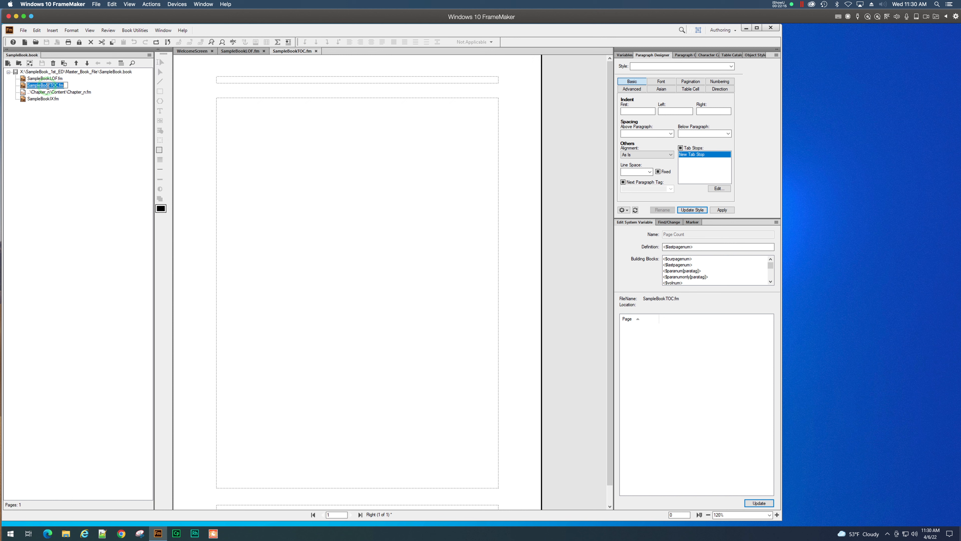
pyautogui.click(21, 86)
pyautogui.rightClick(20, 85)
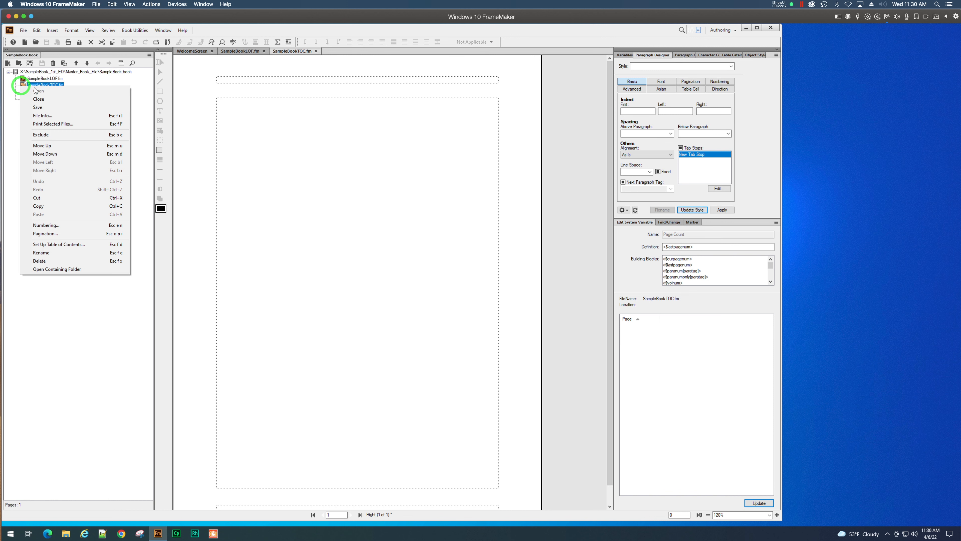
pyautogui.click(24, 86)
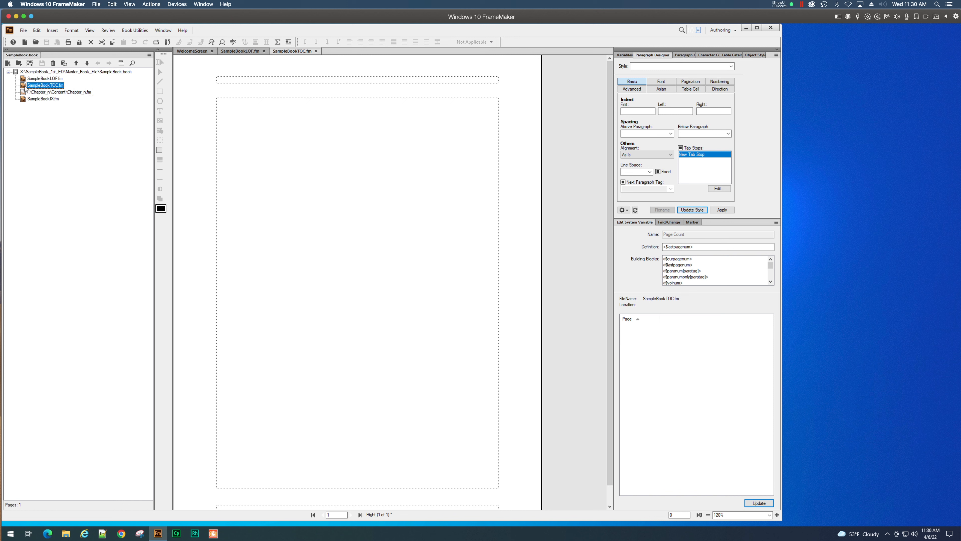
# Change the pagination of SampleBookTOC.fm to double sided and review its left and right master pages.
pyautogui.click(287, 52)
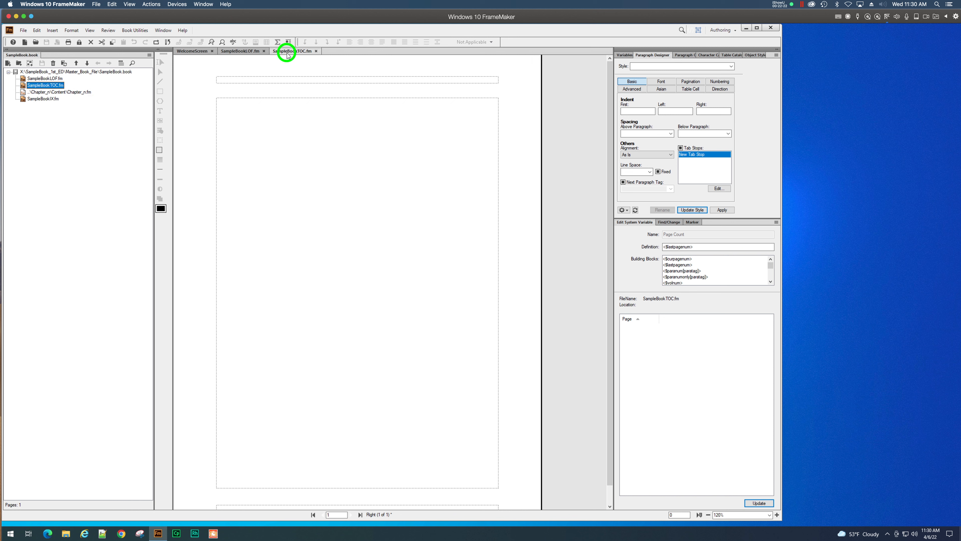
pyautogui.click(75, 32)
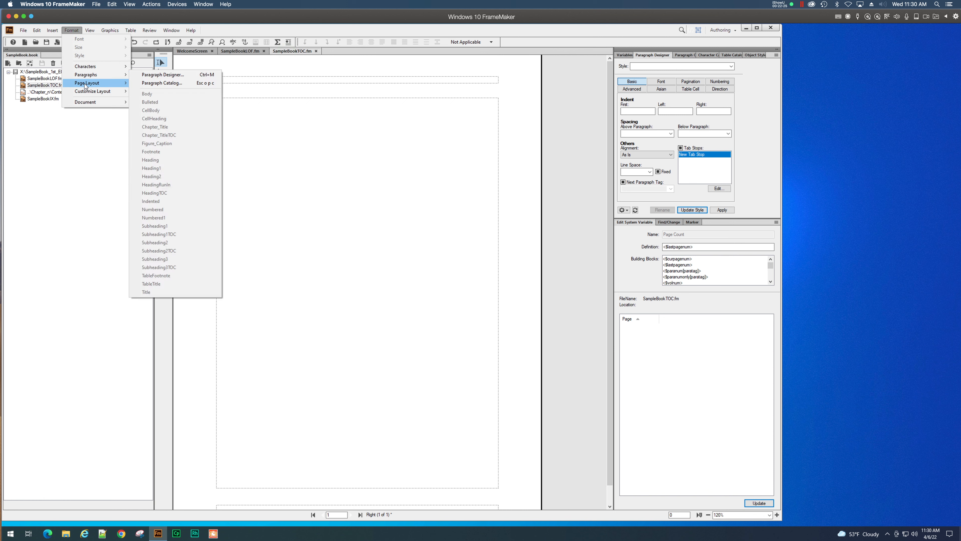
pyautogui.moveTo(85, 85)
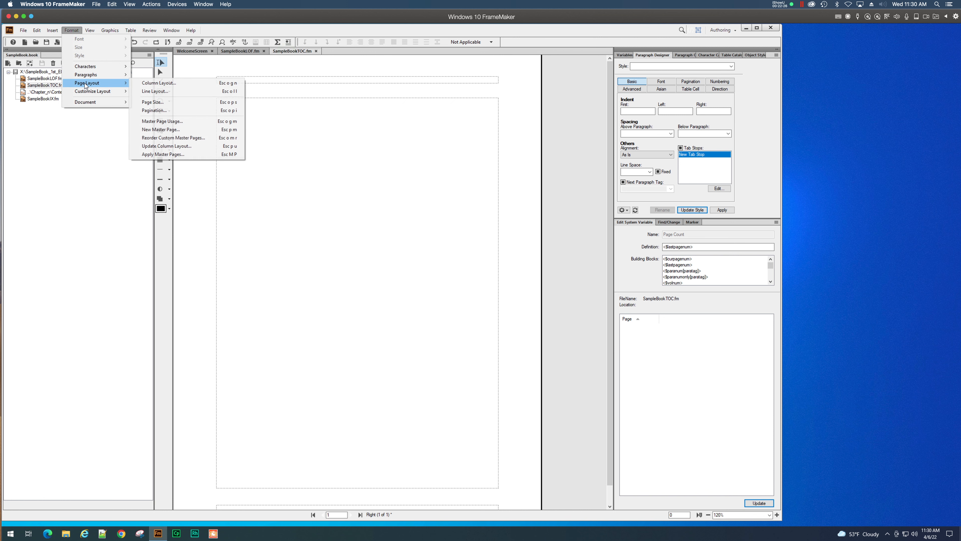
pyautogui.click(154, 110)
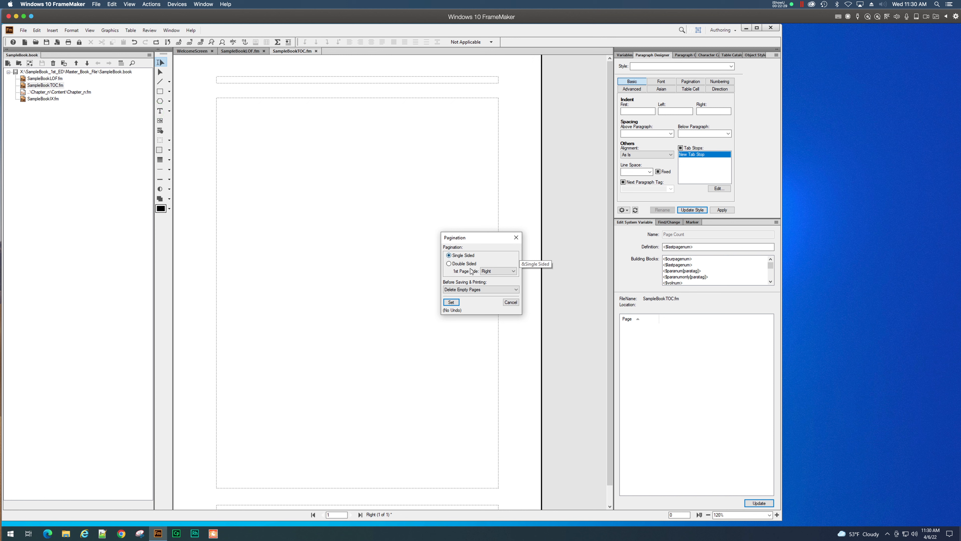
pyautogui.click(469, 265)
pyautogui.click(451, 303)
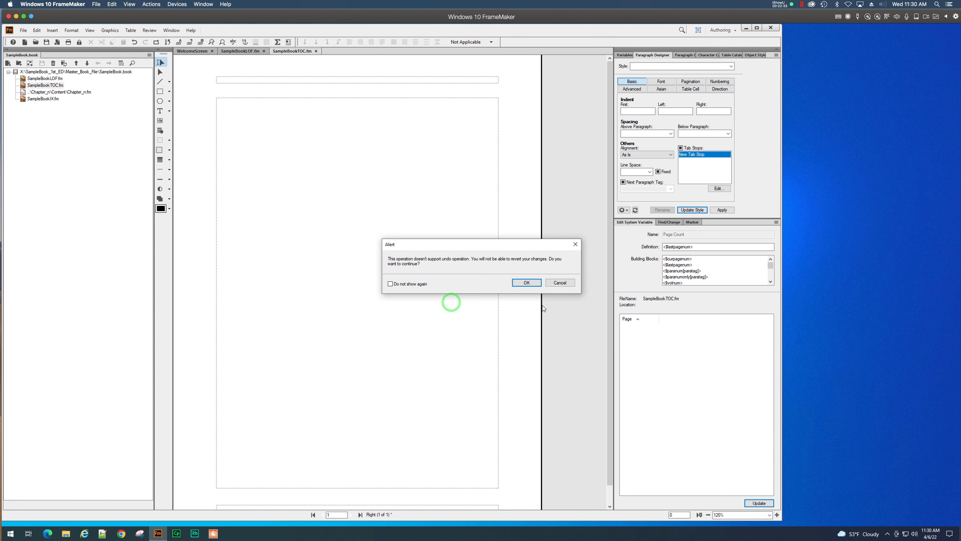
pyautogui.click(528, 281)
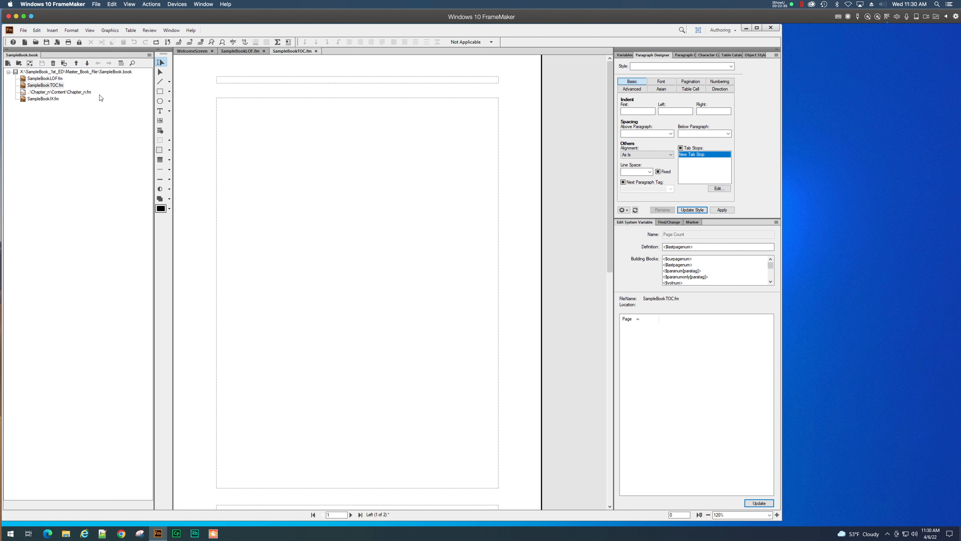
pyautogui.scroll(-10, 316, 174)
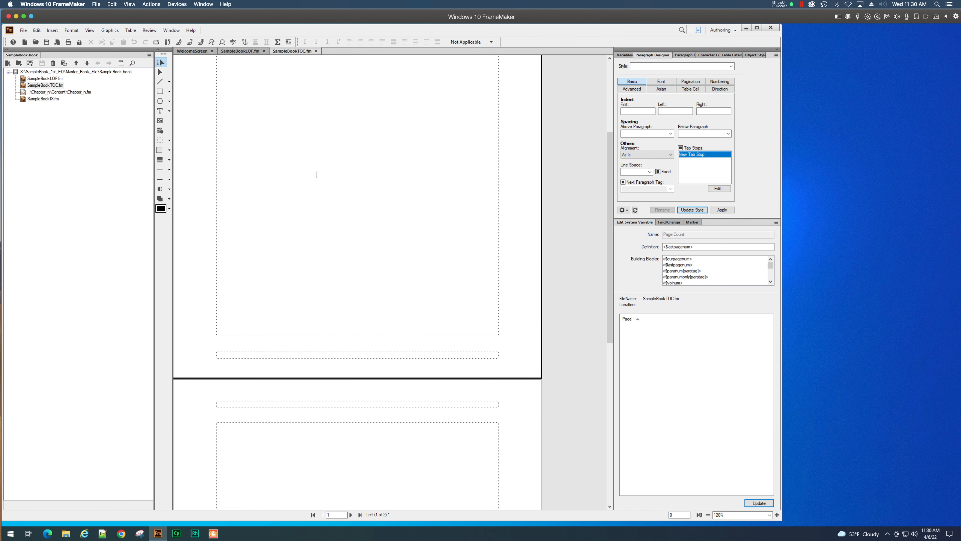
pyautogui.scroll(-3, 318, 179)
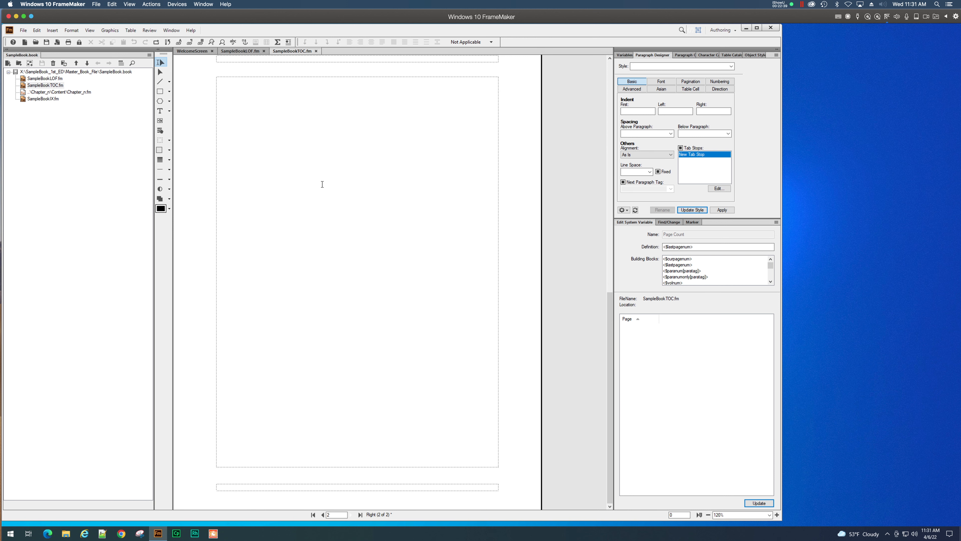
pyautogui.scroll(10, 322, 184)
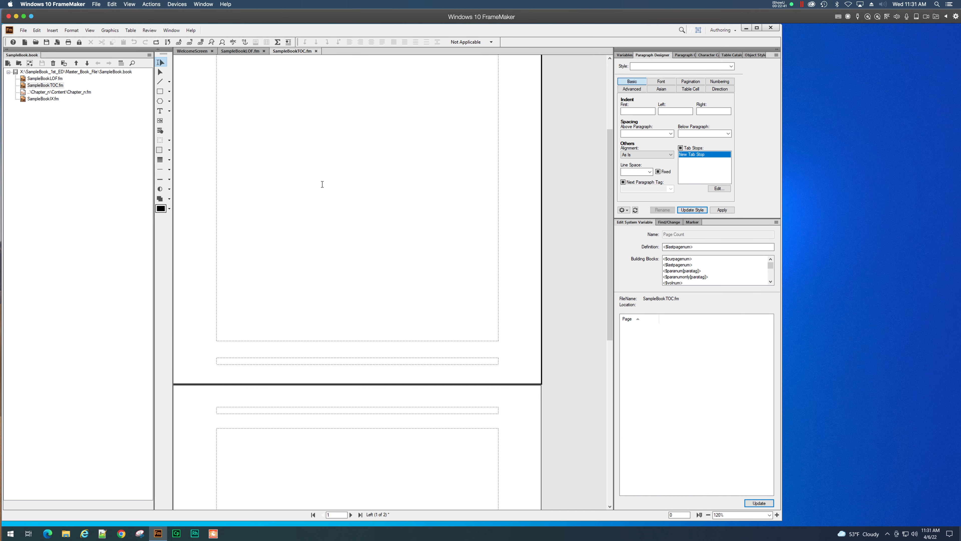
# Add an empty master page named First to SampleBookTOC.fm.
pyautogui.scroll(-8, 322, 184)
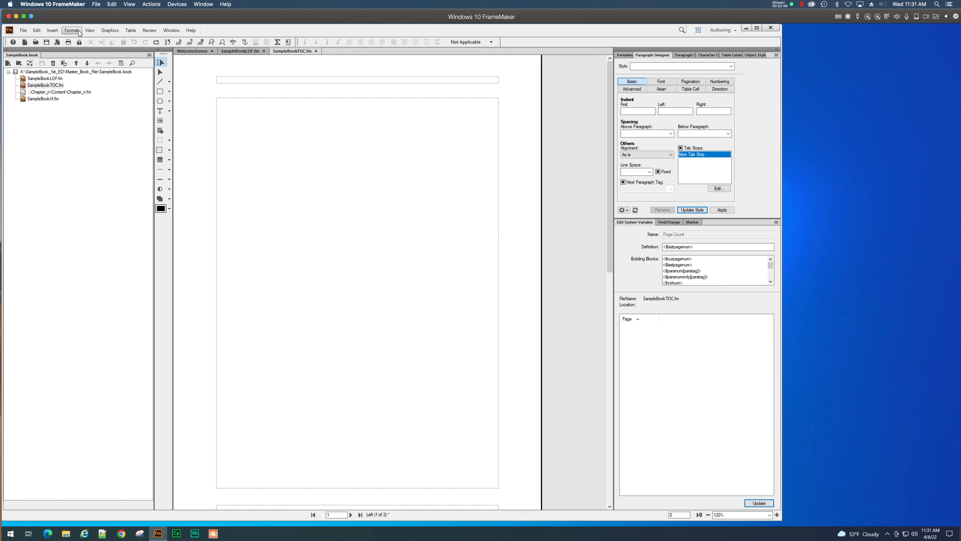
pyautogui.click(53, 30)
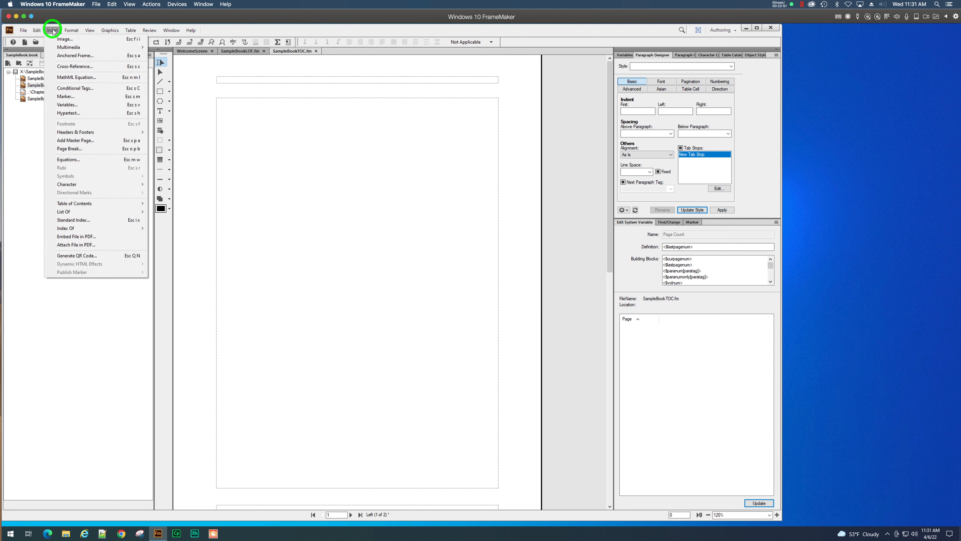
pyautogui.click(91, 141)
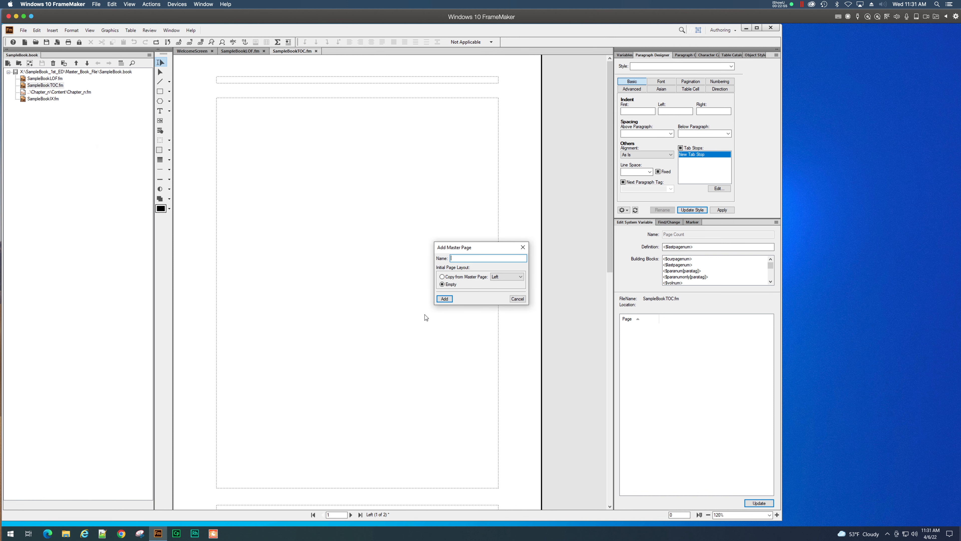
pyautogui.write('First')
pyautogui.click(446, 299)
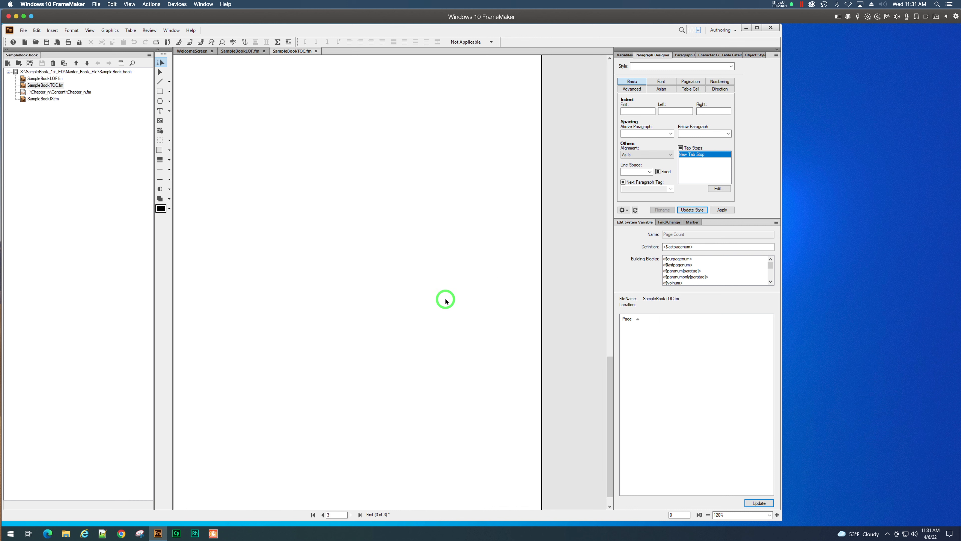
# Place the text line "Table of Contents" near the upper left of the First master page.
pyautogui.scroll(10, 444, 298)
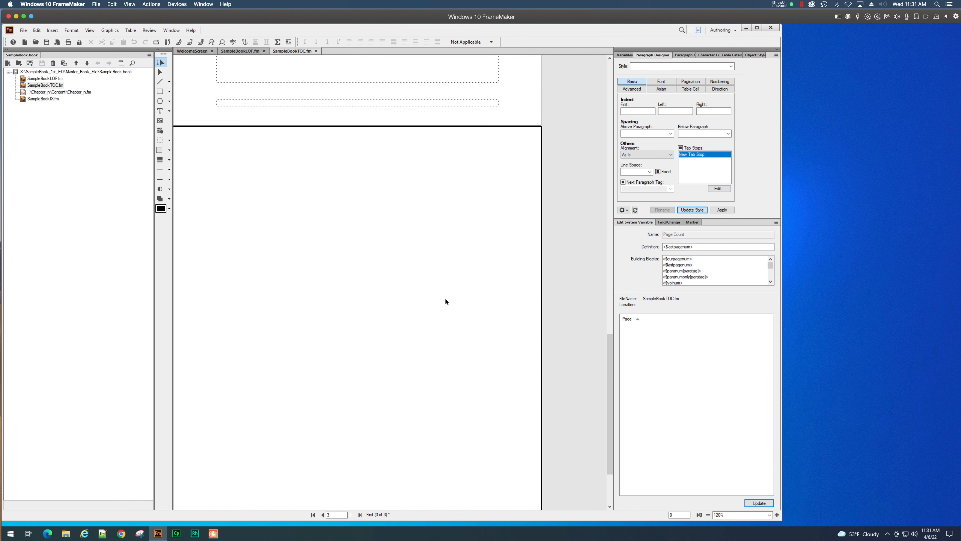
pyautogui.scroll(-8, 446, 304)
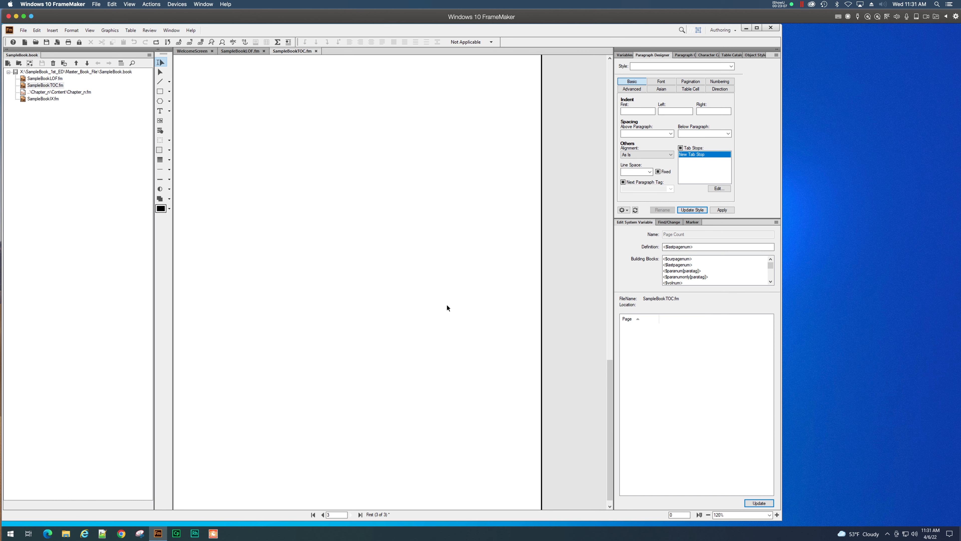
pyautogui.scroll(1, 447, 307)
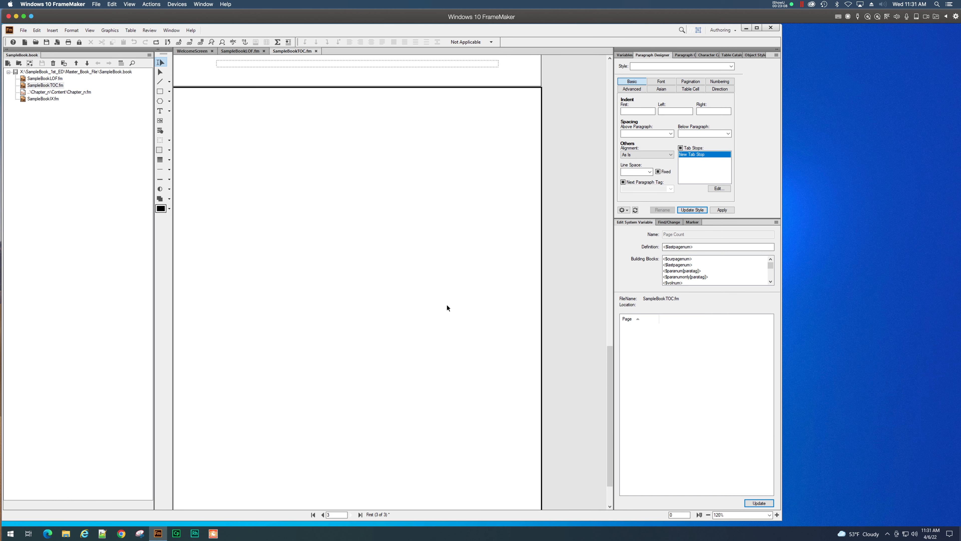
pyautogui.click(160, 111)
pyautogui.click(251, 133)
pyautogui.write('Table')
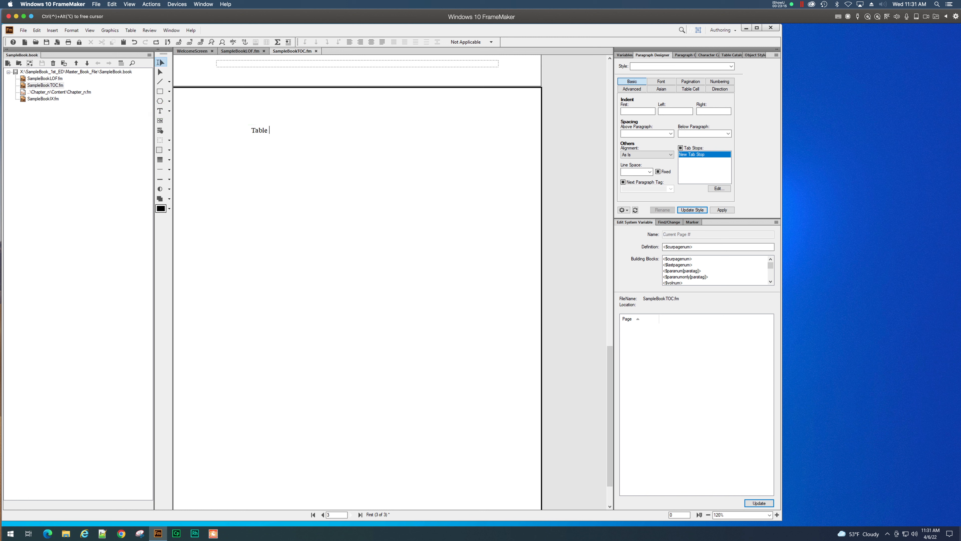
pyautogui.write(' of Contents')
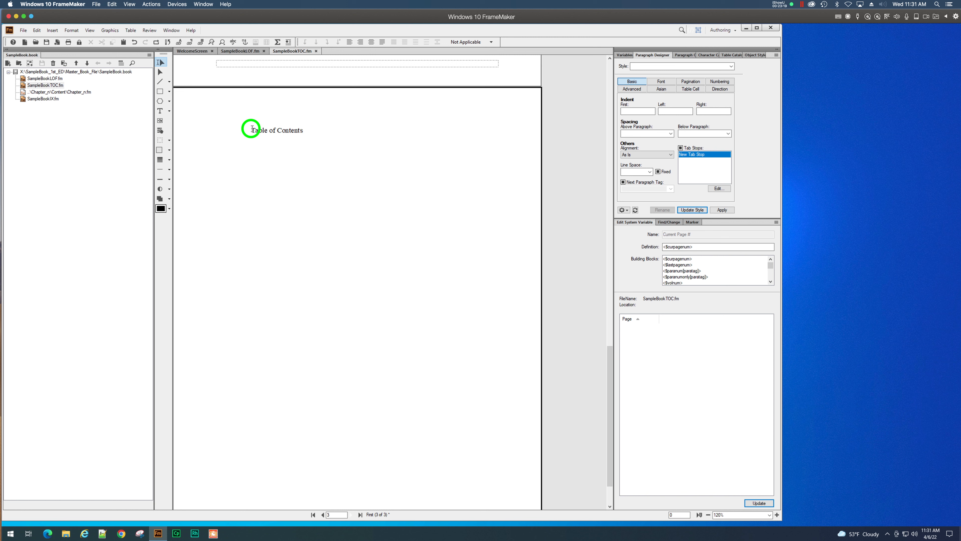
# Try to apply the Peoria font at 36 pt to the "Table of Contents" text line through the Paragraph Designer.
pyautogui.moveTo(251, 129); pyautogui.dragTo(304, 132)
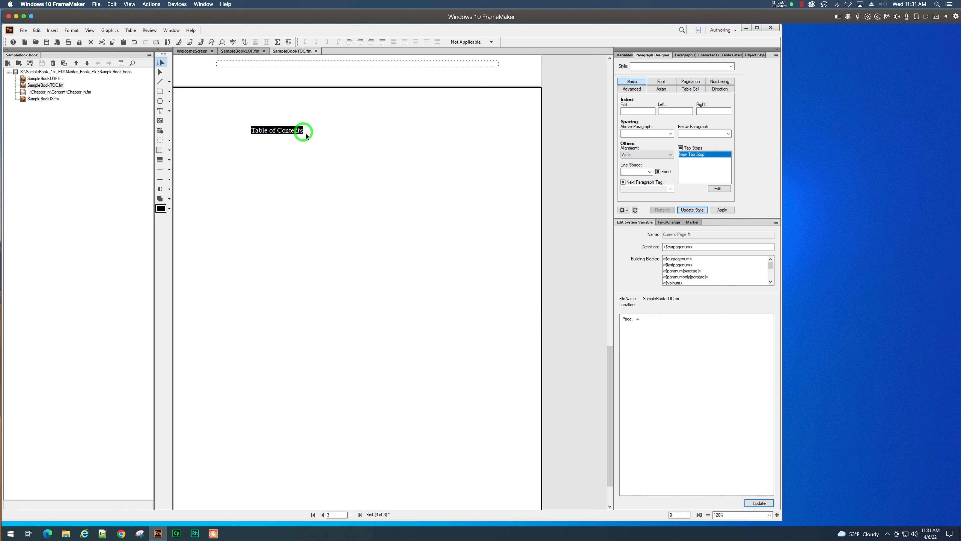
pyautogui.click(664, 83)
pyautogui.click(665, 82)
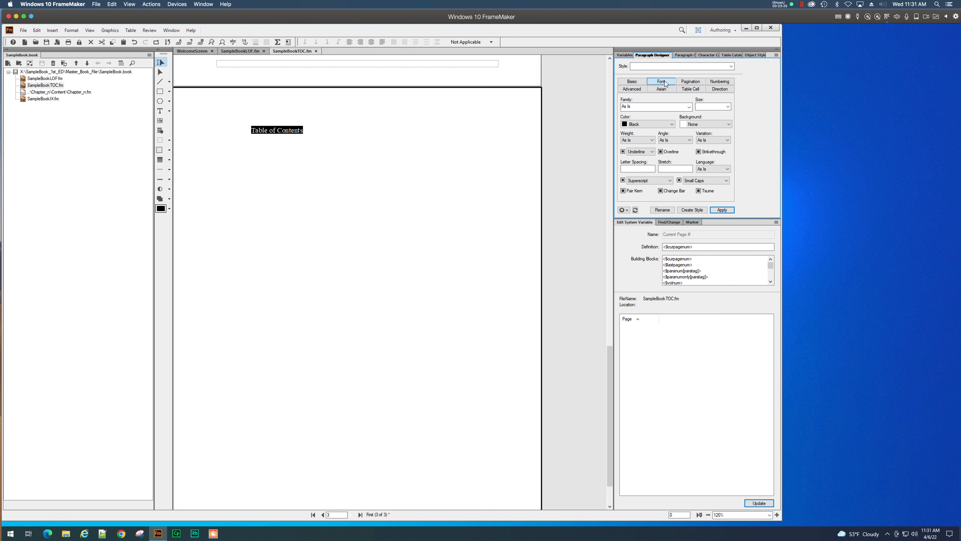
pyautogui.click(690, 108)
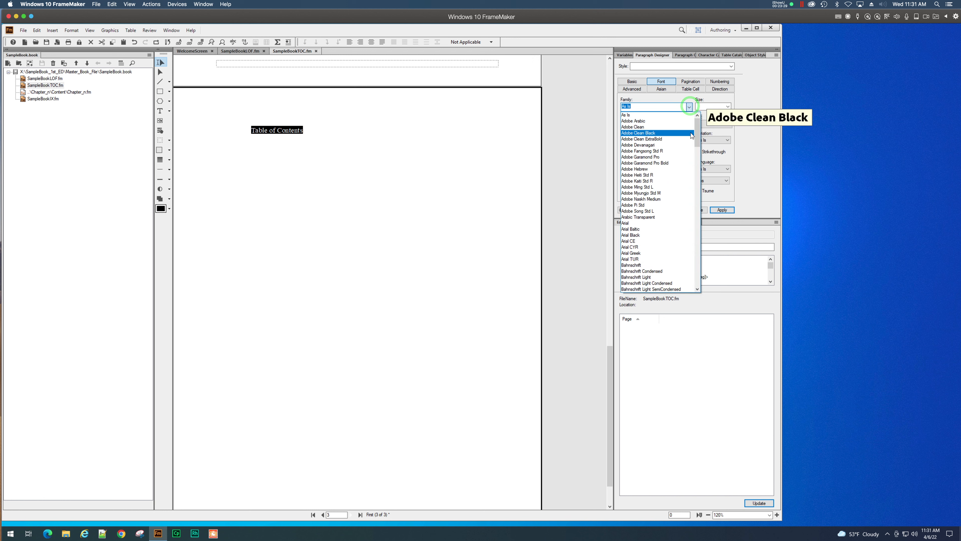
pyautogui.moveTo(696, 138); pyautogui.dragTo(688, 244)
pyautogui.click(628, 169)
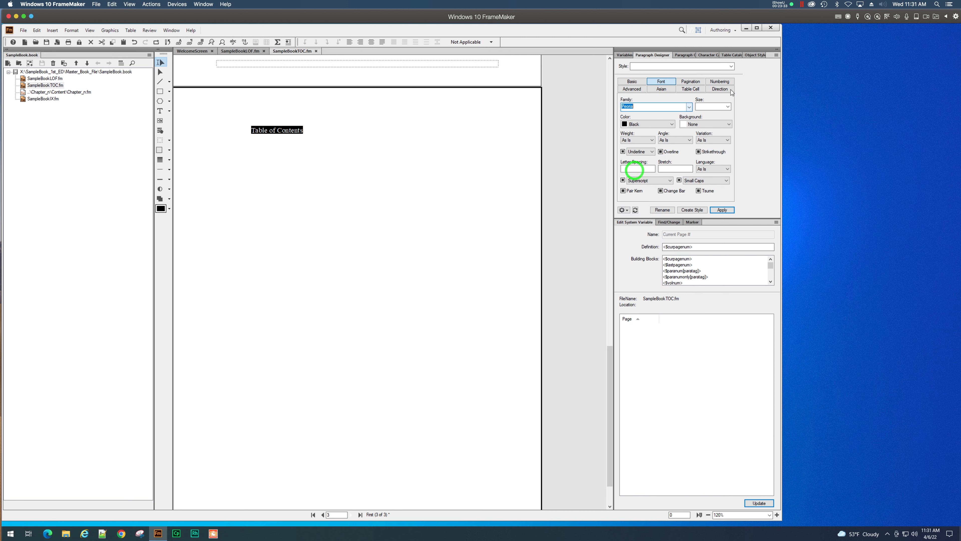
pyautogui.click(727, 107)
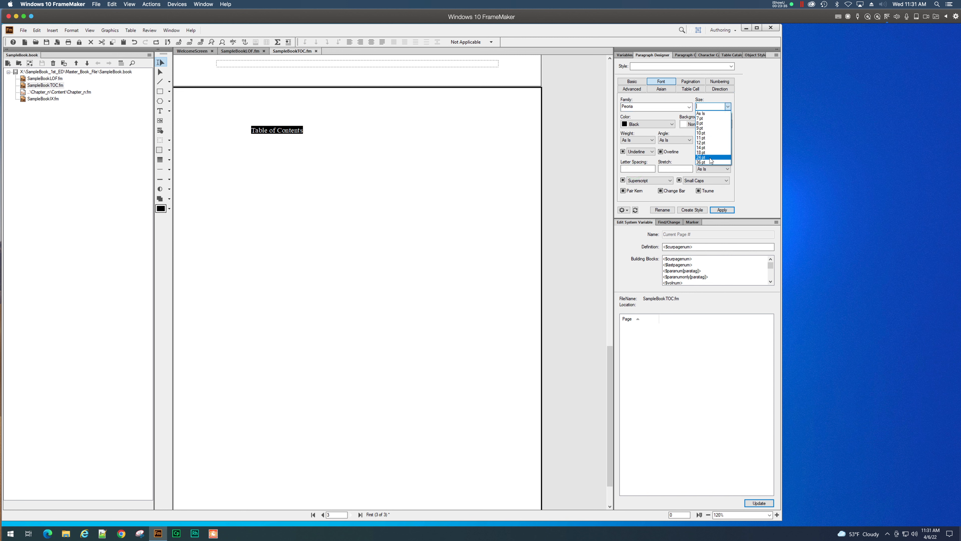
pyautogui.click(707, 162)
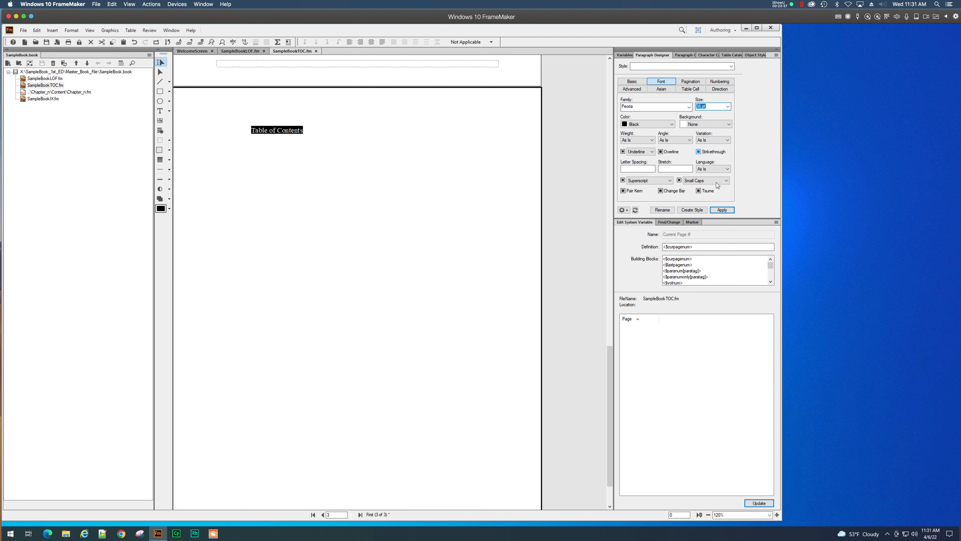
pyautogui.click(720, 211)
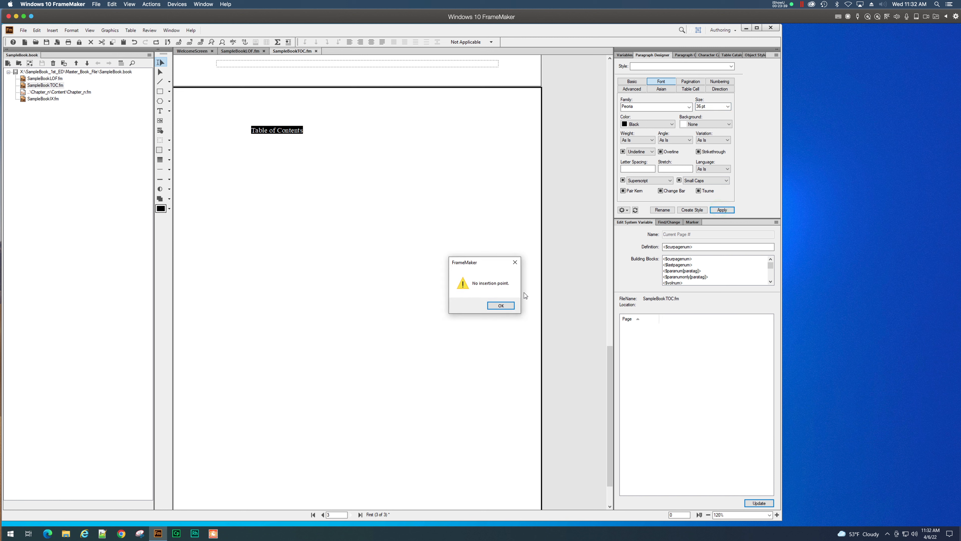
pyautogui.click(509, 305)
pyautogui.click(288, 163)
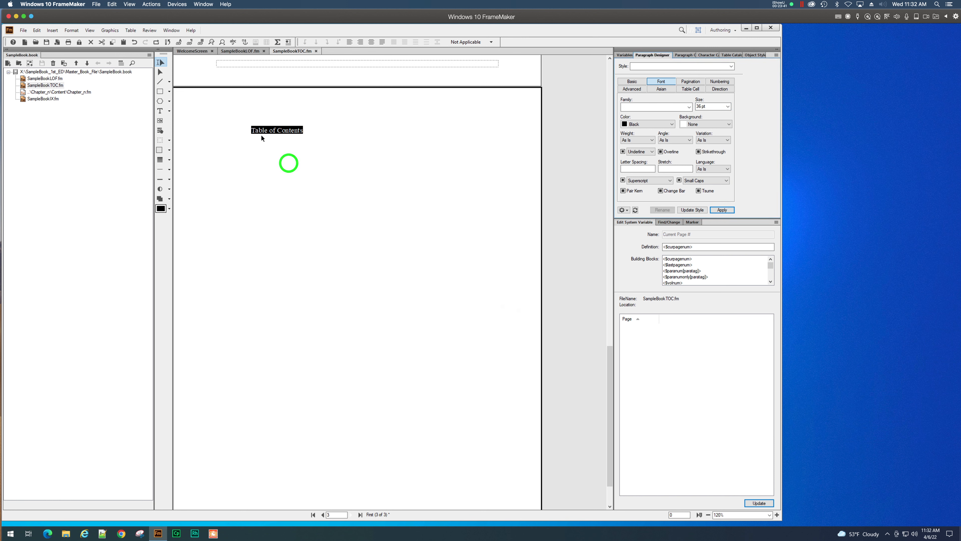
# Reselect the "Table of Contents" text line and try to apply only a 36 pt paragraph font size.
pyautogui.moveTo(251, 130); pyautogui.dragTo(303, 133)
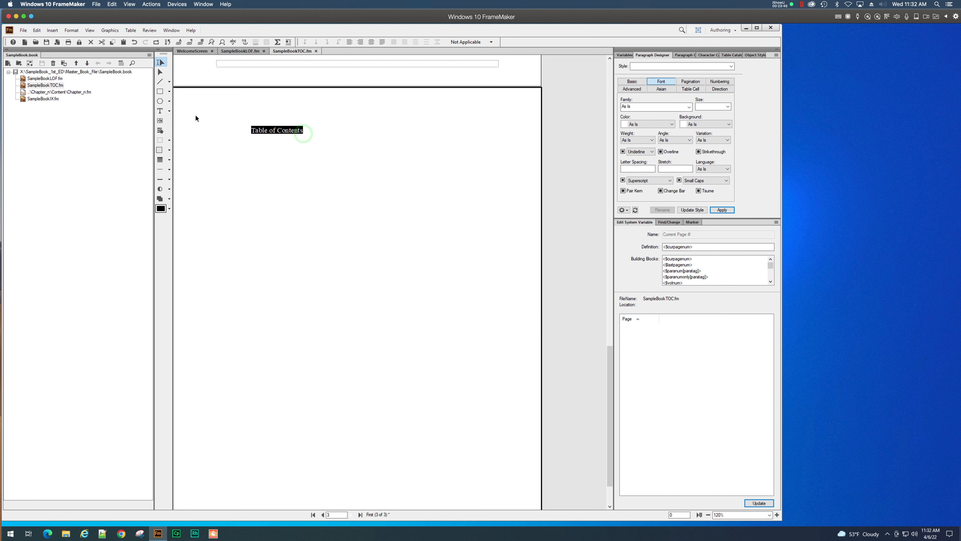
pyautogui.click(727, 106)
pyautogui.click(704, 162)
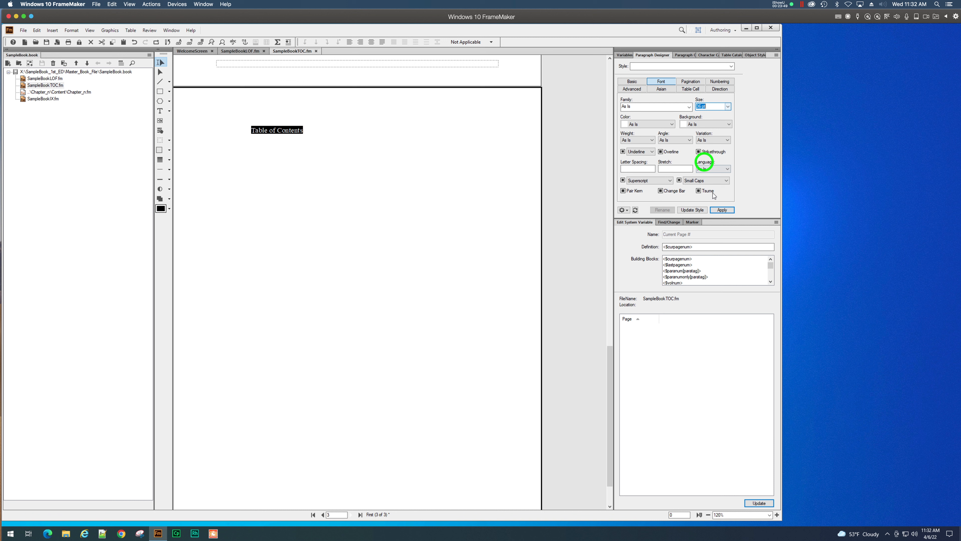
pyautogui.click(722, 209)
pyautogui.click(500, 306)
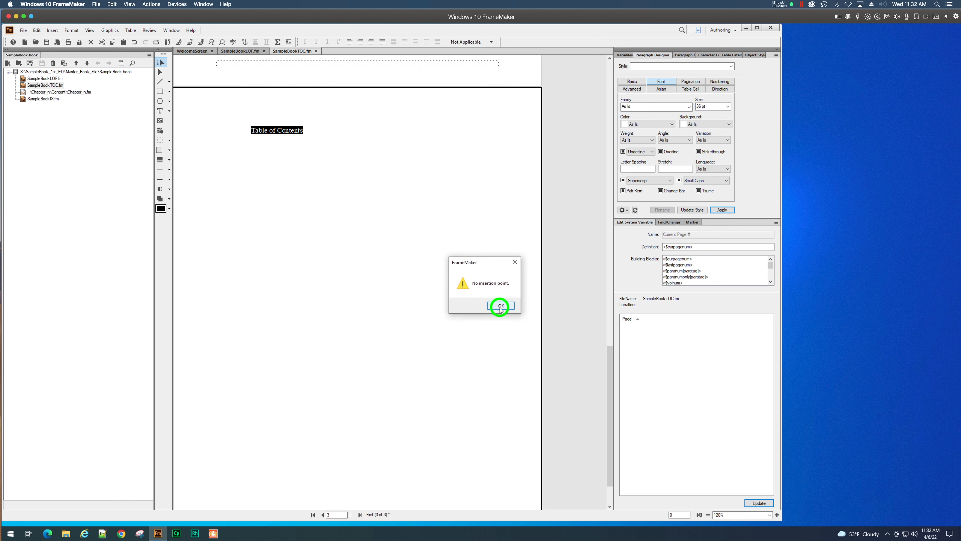
# Delete the "Table of Contents" text line from the First master page.
pyautogui.click(333, 157)
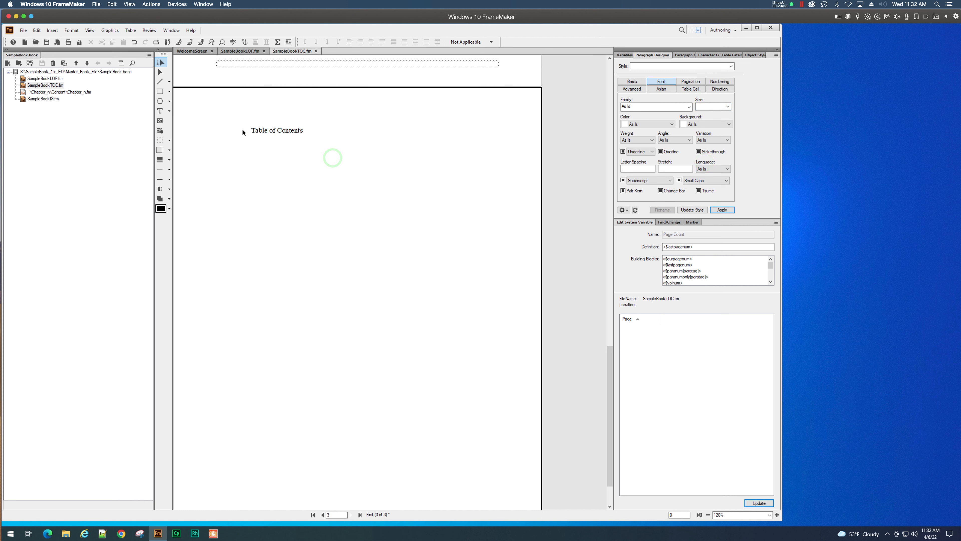
pyautogui.moveTo(251, 128); pyautogui.dragTo(307, 129)
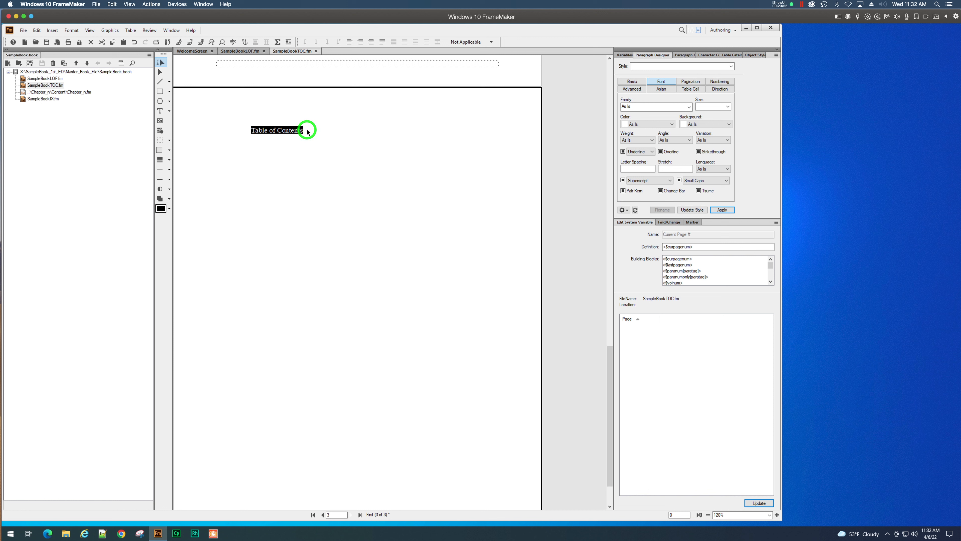
pyautogui.press('Delete')
pyautogui.click(270, 129)
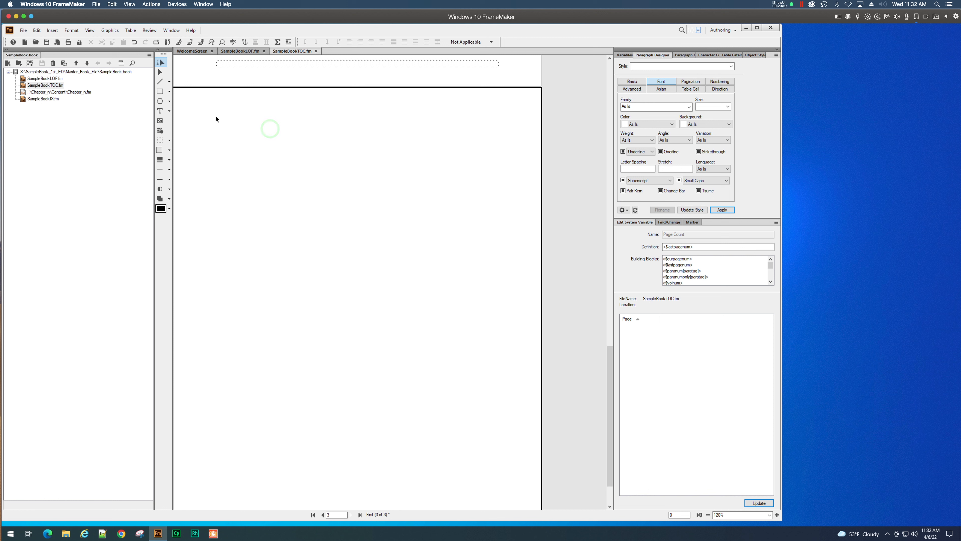
# Start an empty text line on the First master page and try to apply the Peoria font at 36 pt to it.
pyautogui.click(160, 111)
pyautogui.click(265, 134)
pyautogui.click(689, 106)
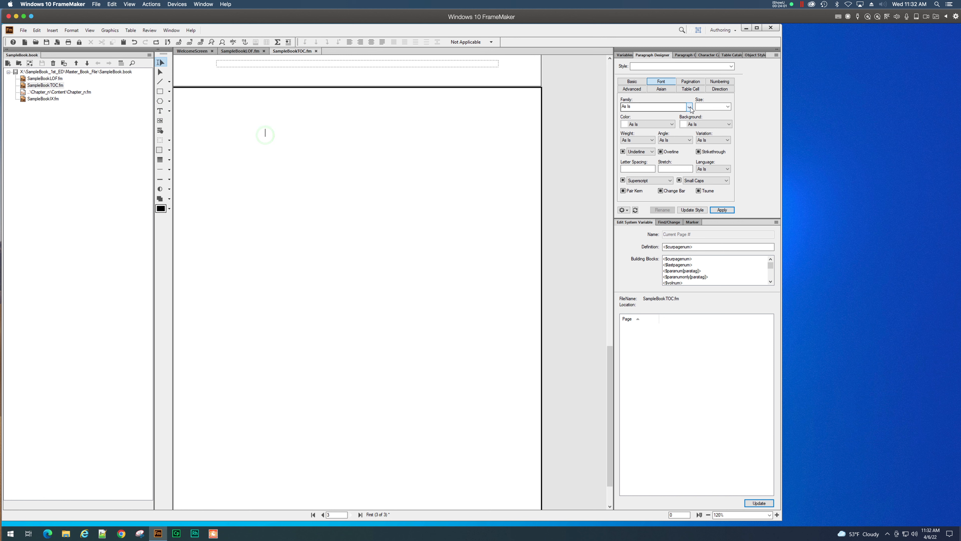
pyautogui.scroll(-20, 668, 133)
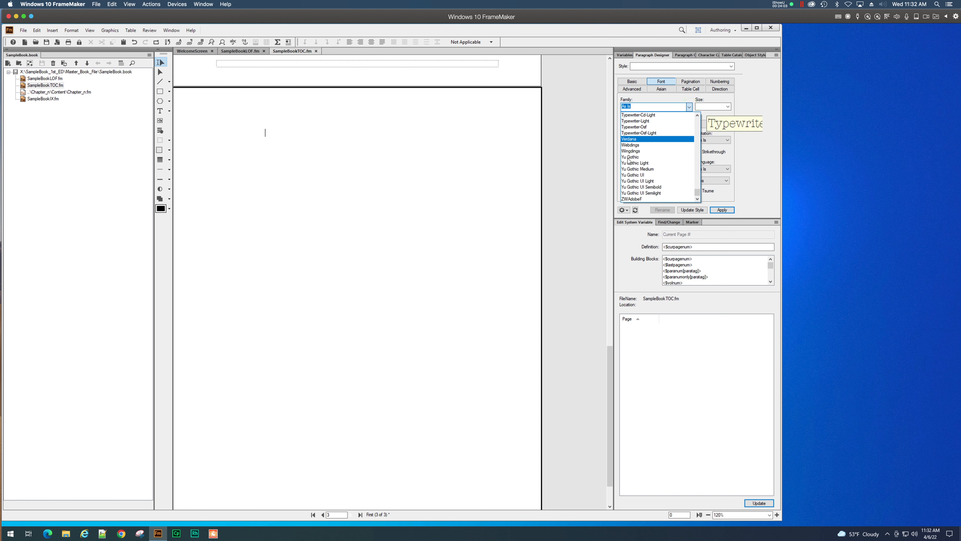
pyautogui.scroll(12, 624, 129)
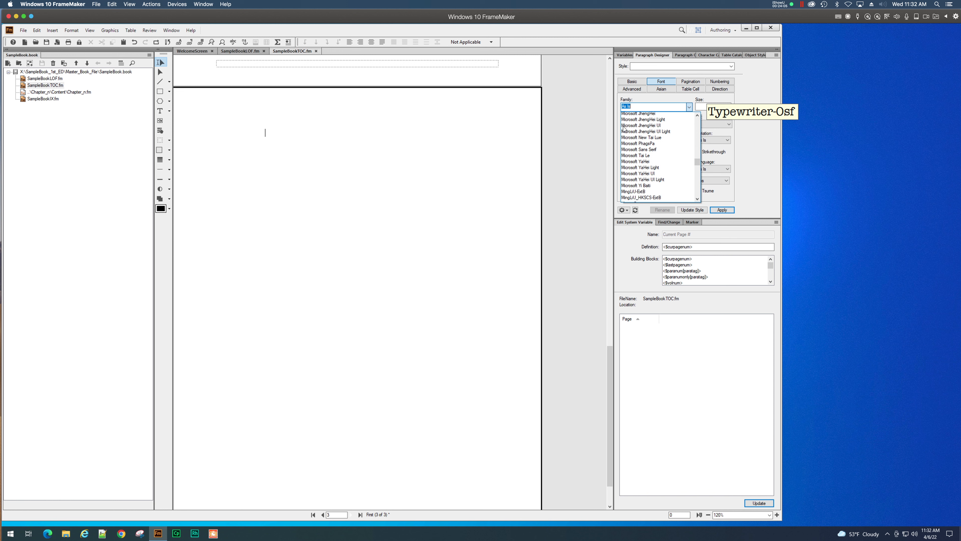
pyautogui.scroll(6, 624, 129)
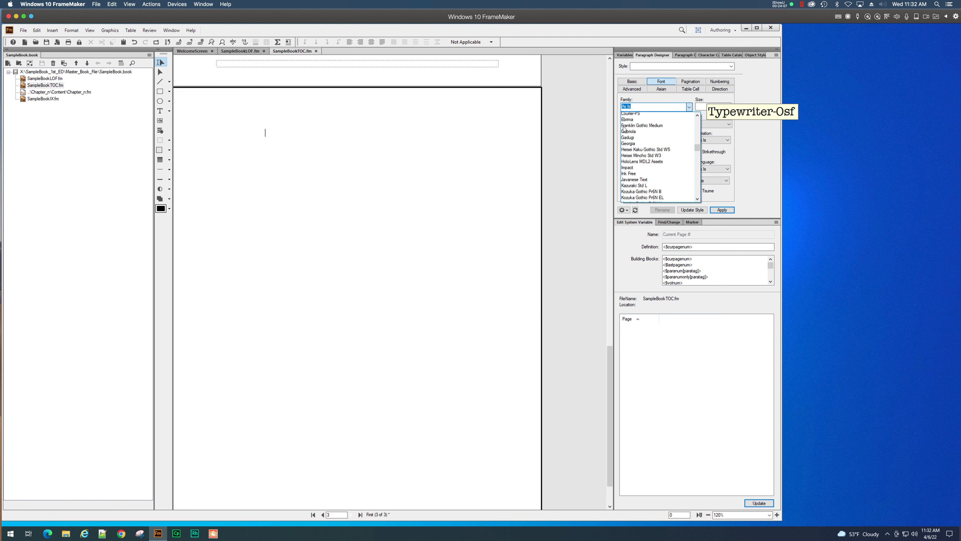
pyautogui.scroll(-18, 624, 129)
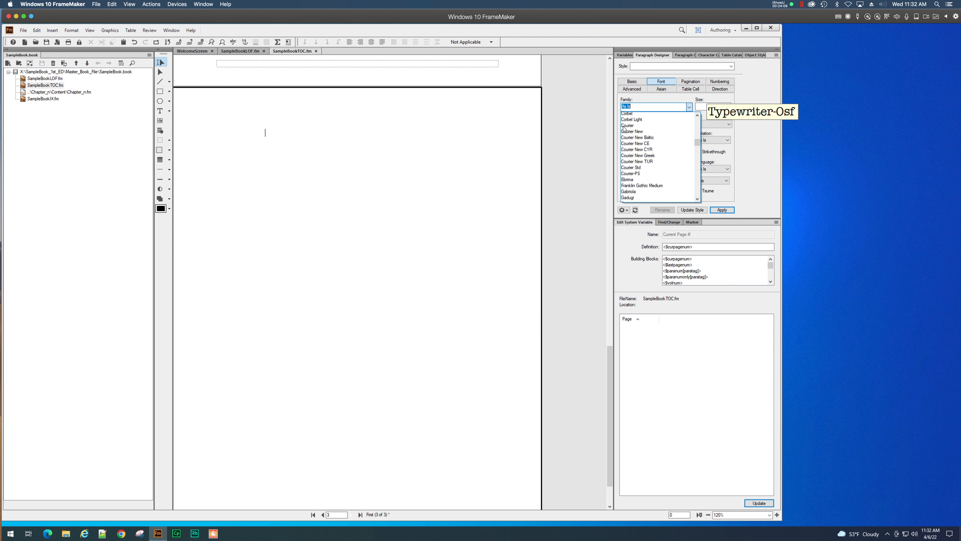
pyautogui.scroll(7, 623, 126)
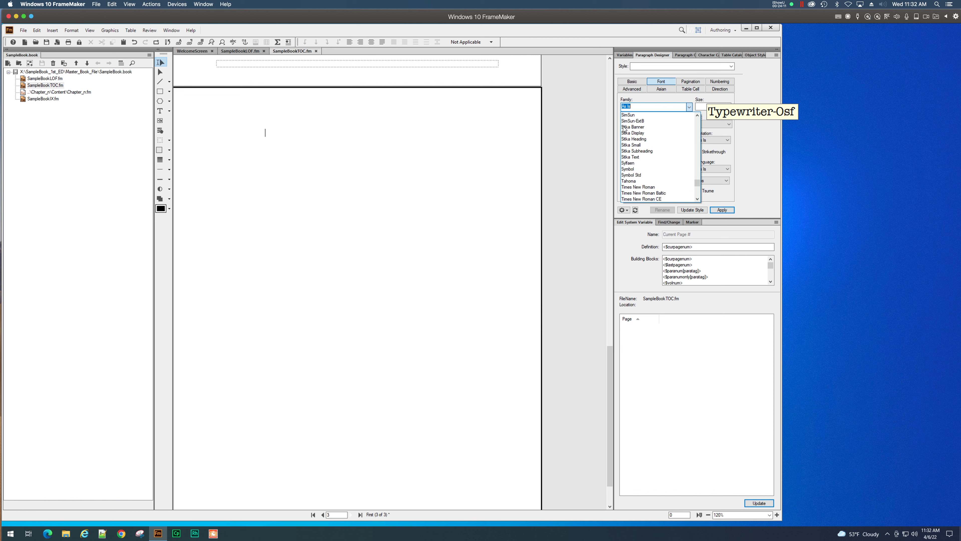
pyautogui.moveTo(697, 181); pyautogui.dragTo(697, 172)
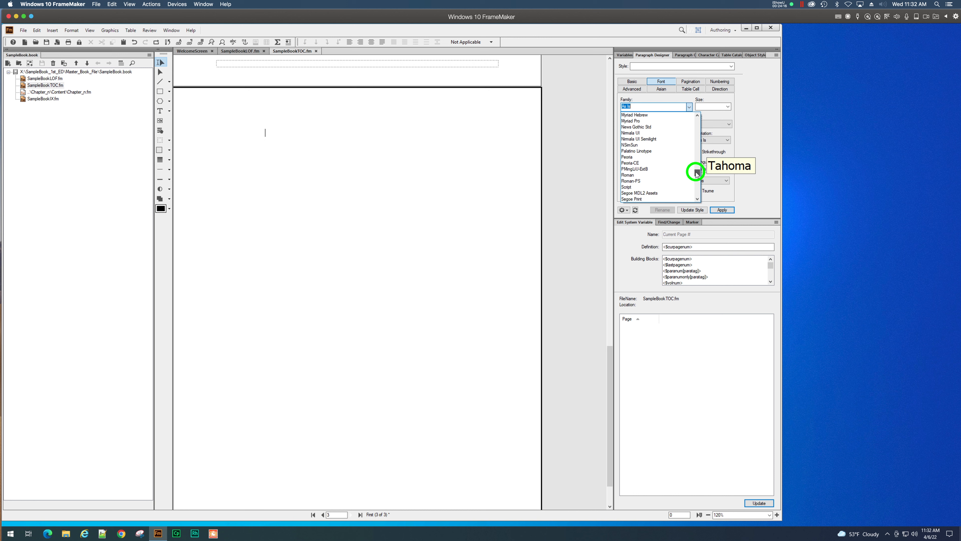
pyautogui.click(637, 156)
pyautogui.click(727, 108)
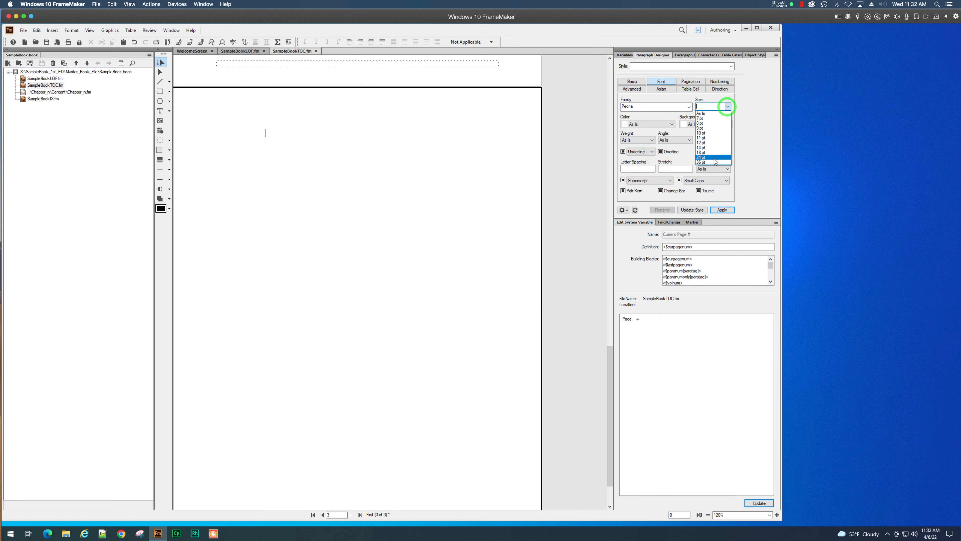
pyautogui.click(713, 162)
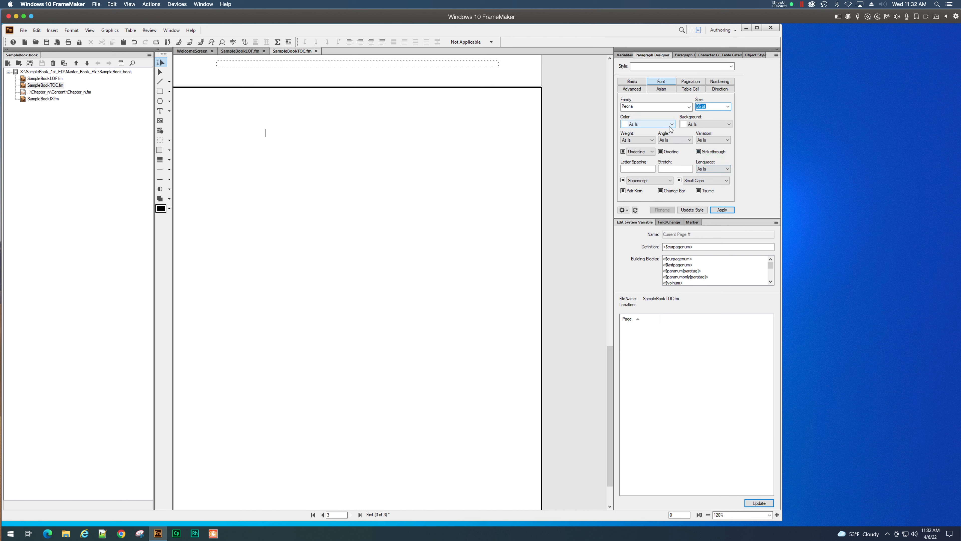
pyautogui.click(715, 211)
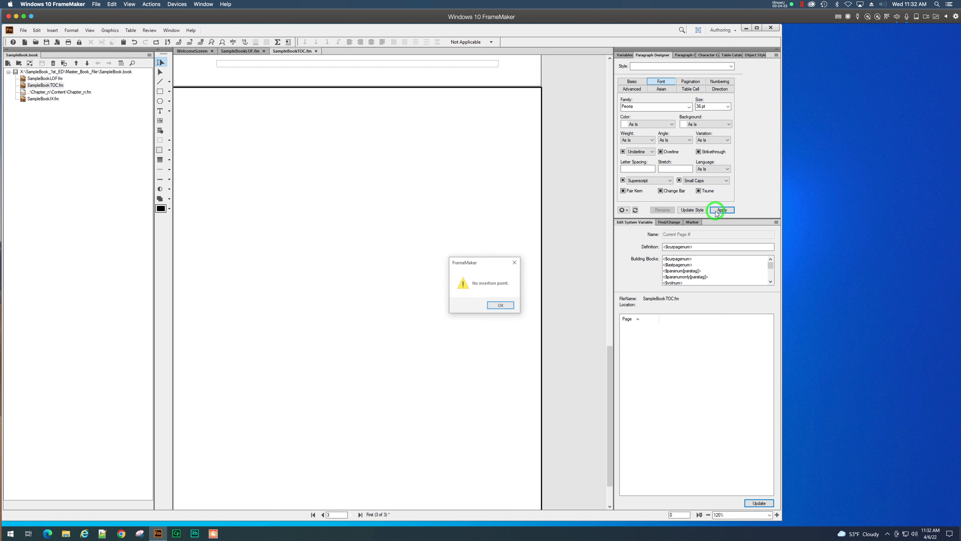
pyautogui.click(507, 308)
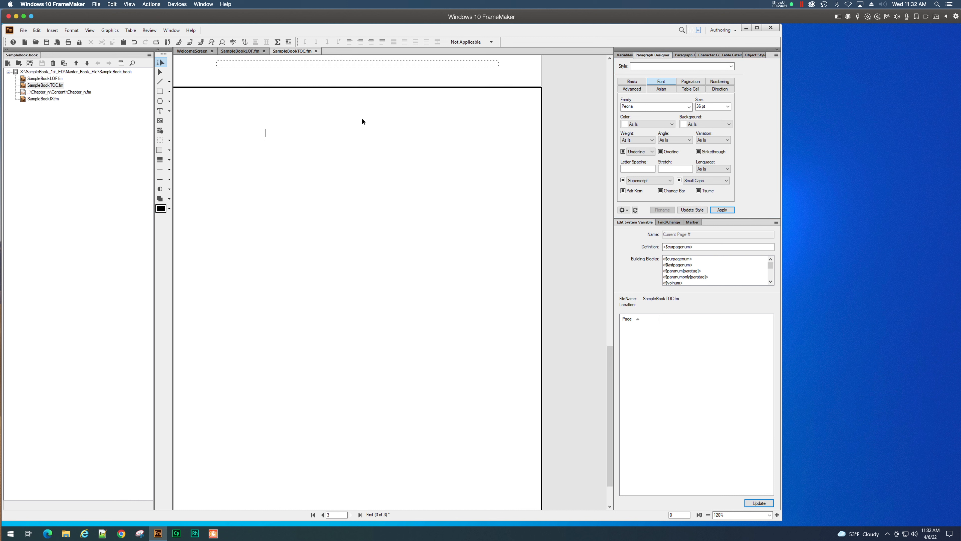
# Close SampleBookTOC.fm and save its changes.
pyautogui.click(316, 52)
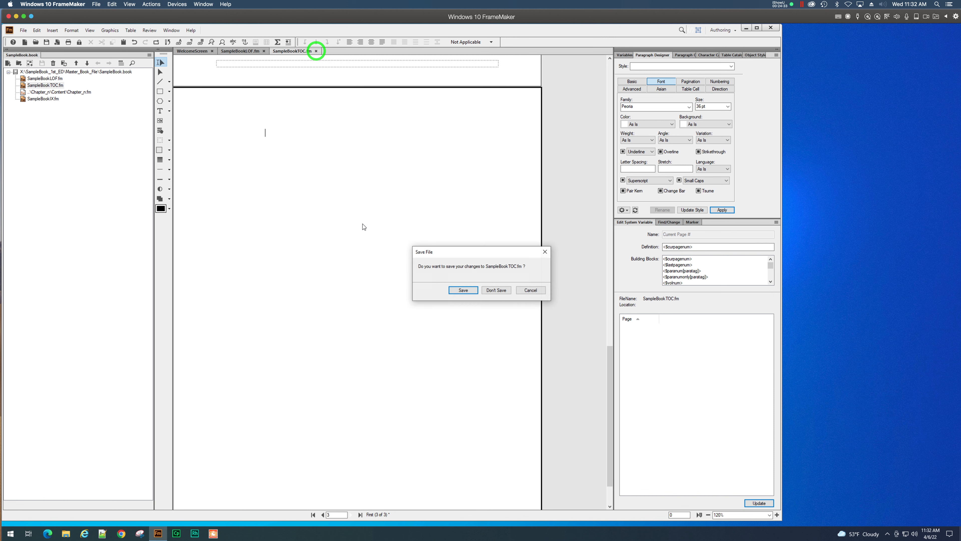
pyautogui.click(458, 290)
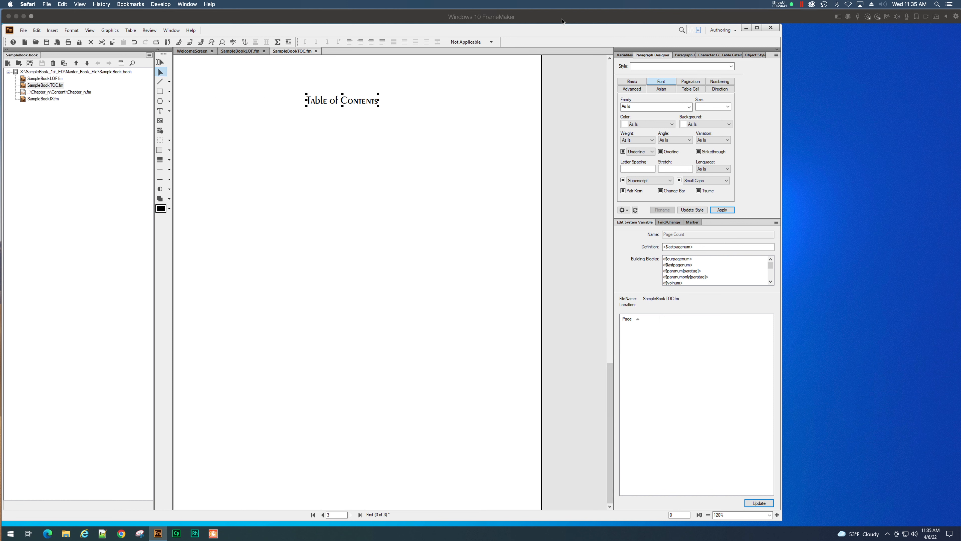
# Deselect the "Table of Contents" text line and open the Character Designer.
pyautogui.click(368, 112)
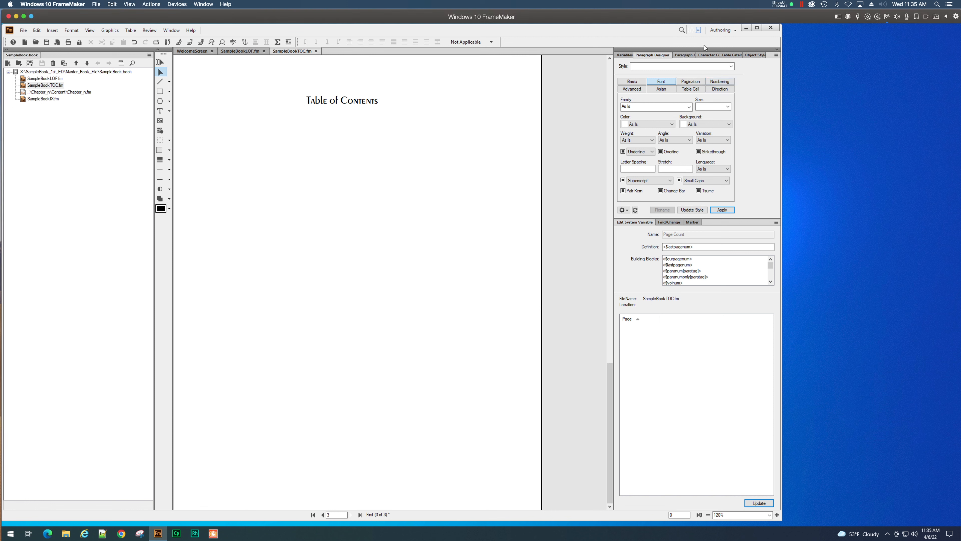
pyautogui.click(714, 55)
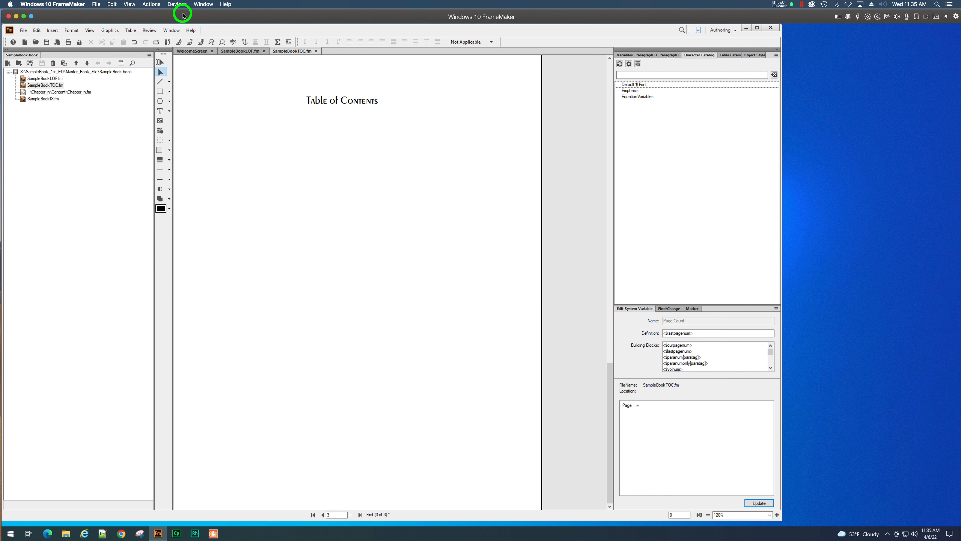
pyautogui.click(169, 32)
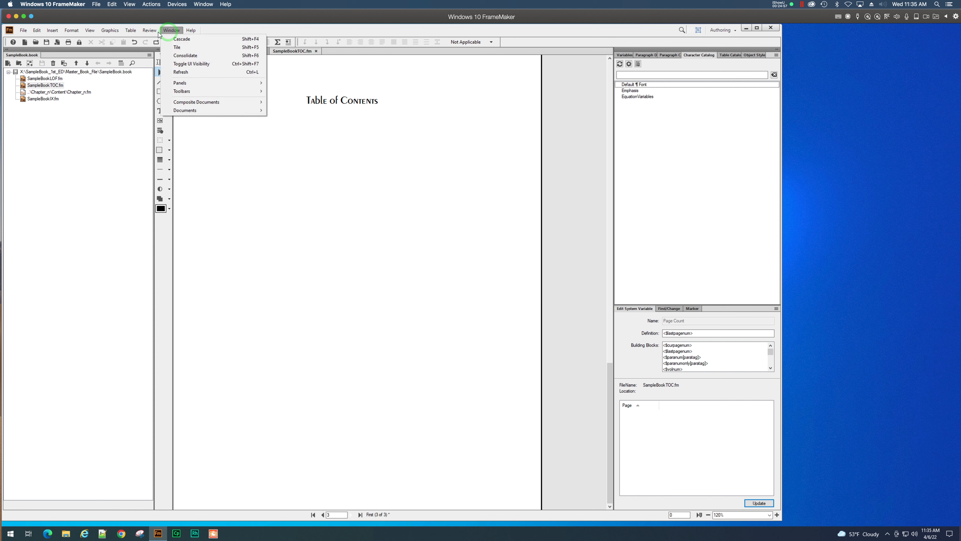
pyautogui.moveTo(90, 30)
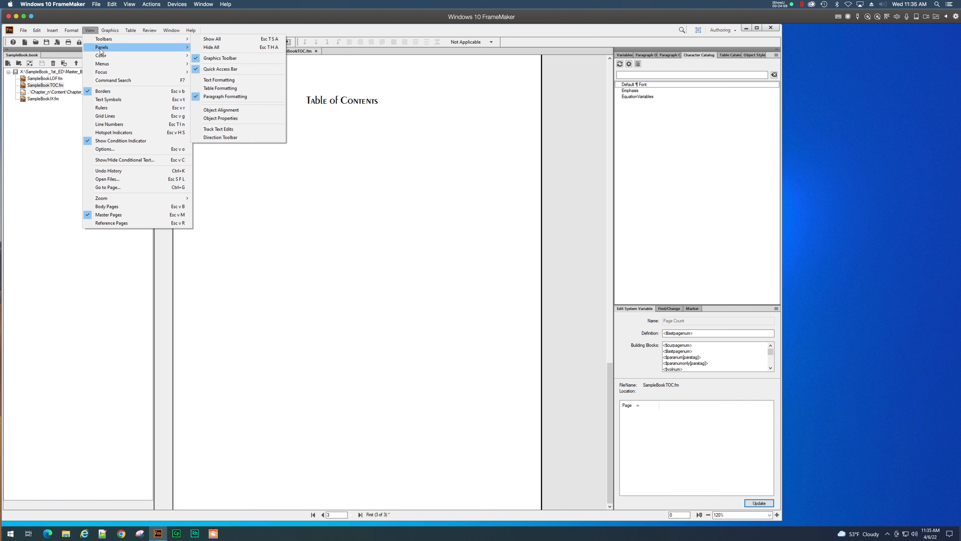
pyautogui.moveTo(101, 50)
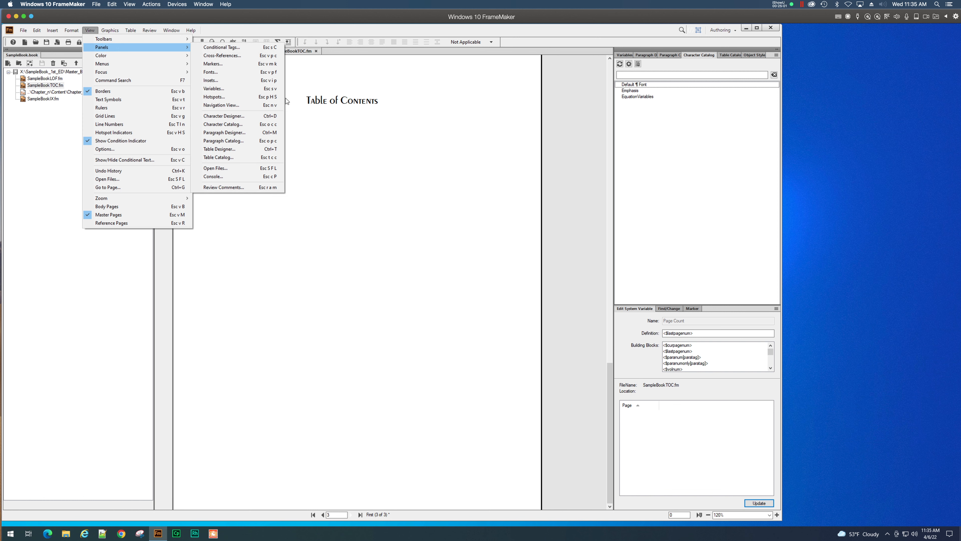
pyautogui.click(258, 115)
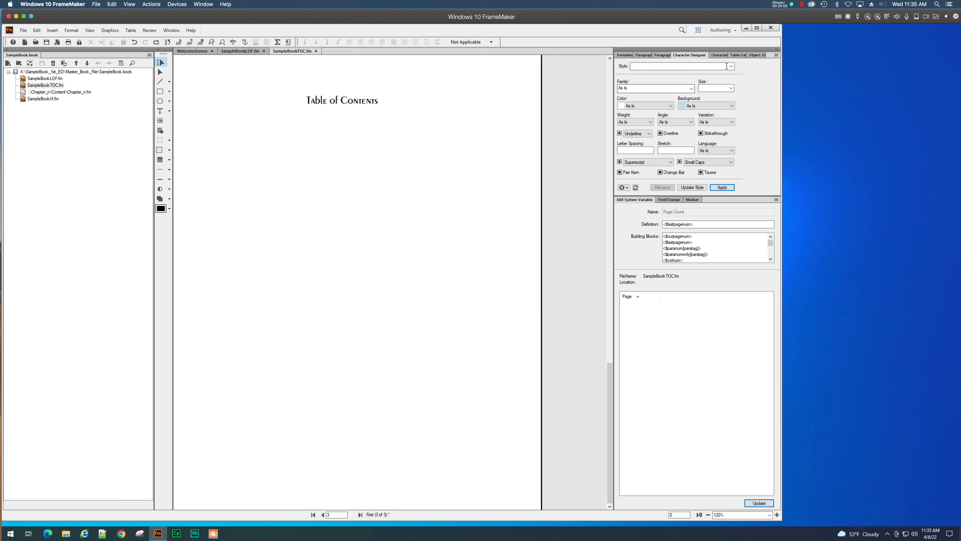
# Try to apply the Peoria font at 36 pt through the Character Designer without selecting the title text.
pyautogui.click(691, 88)
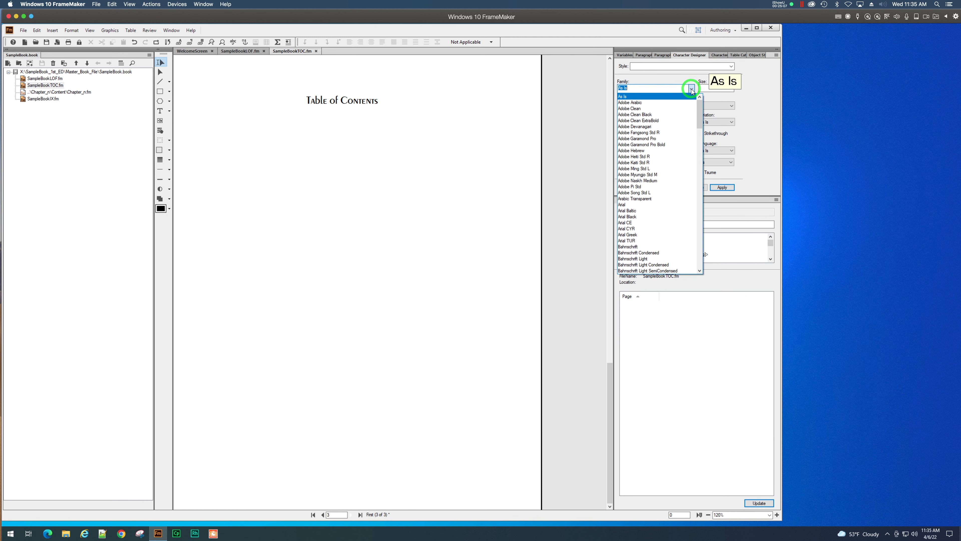
pyautogui.scroll(-20, 688, 131)
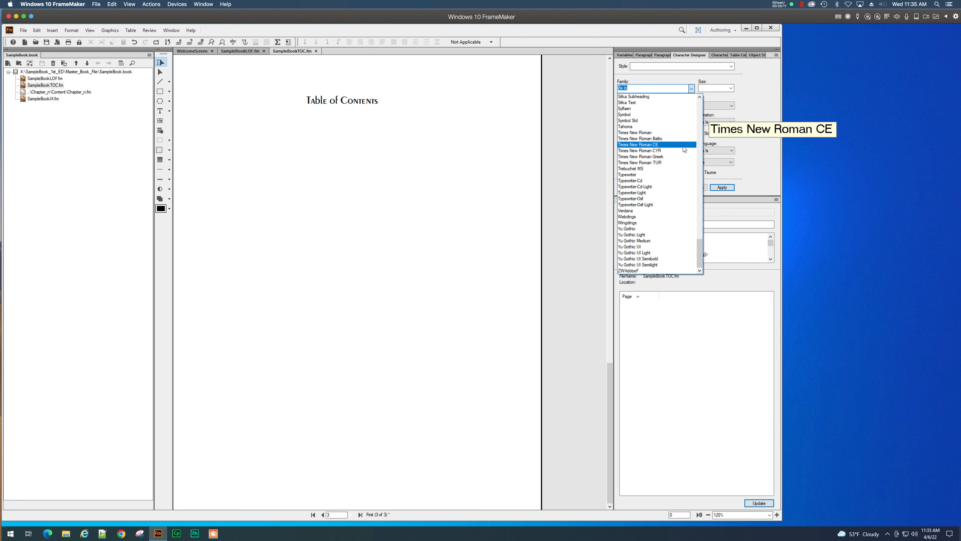
pyautogui.scroll(10, 683, 148)
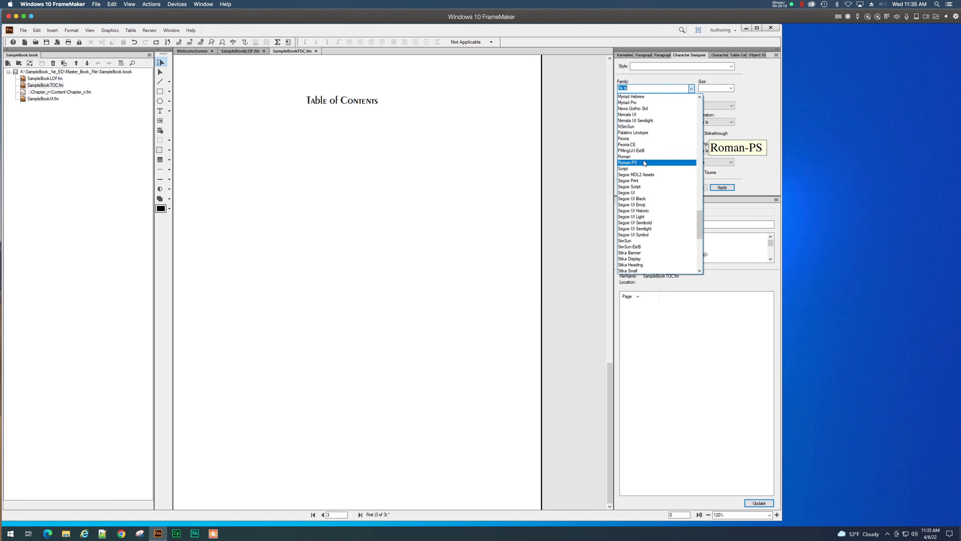
pyautogui.click(638, 138)
pyautogui.click(731, 88)
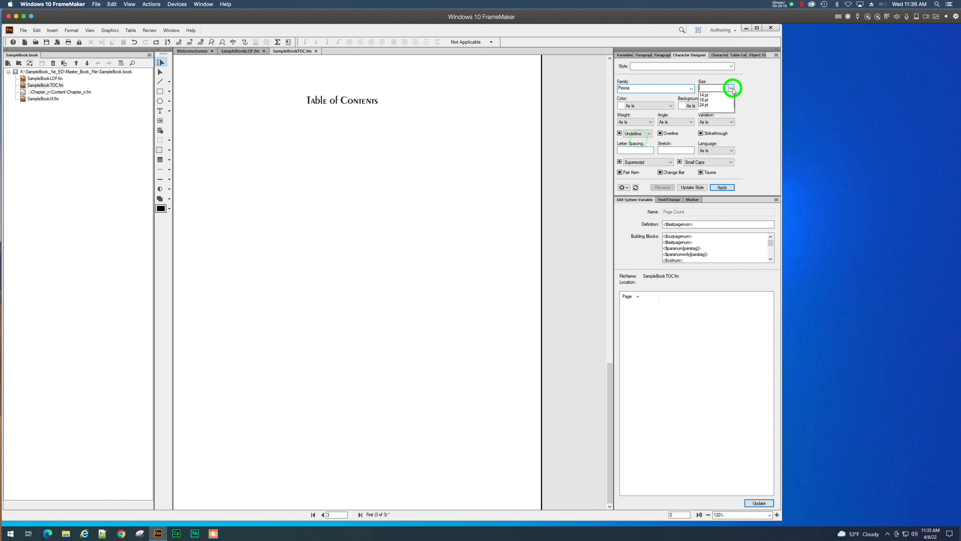
pyautogui.click(706, 144)
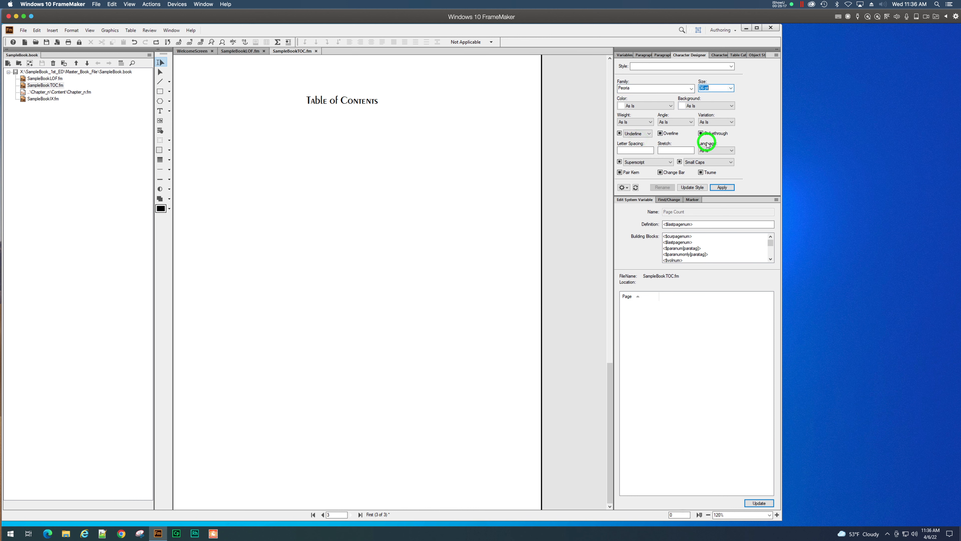
pyautogui.click(722, 187)
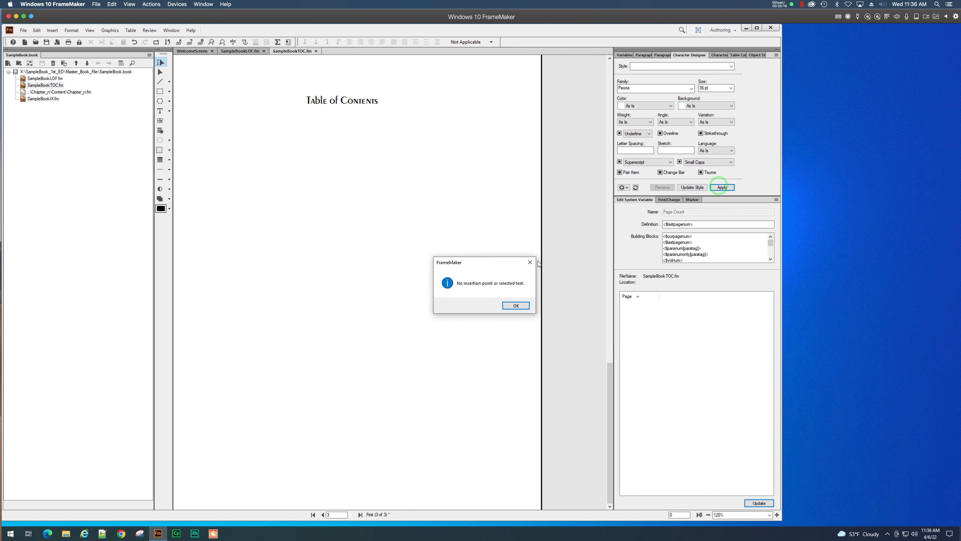
pyautogui.click(515, 305)
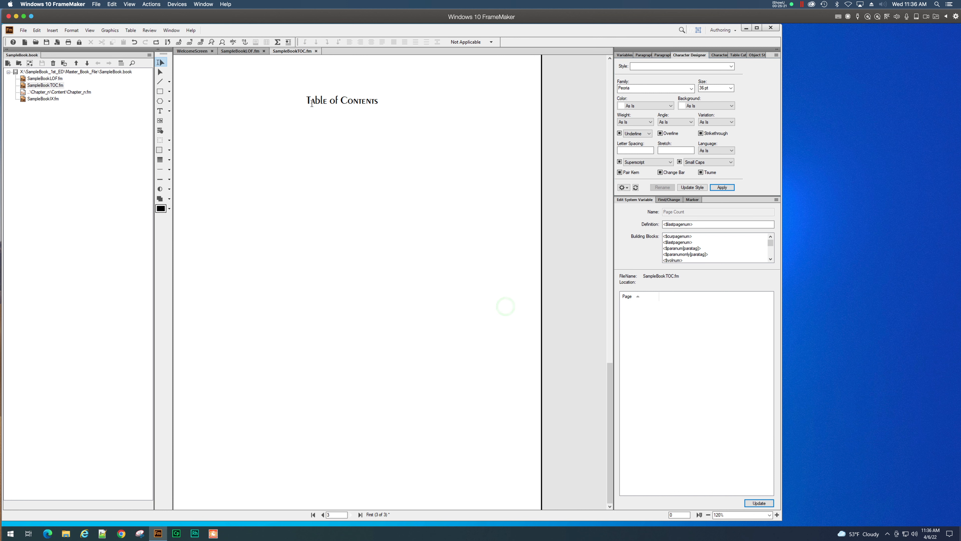
# Select the "Table of Contents" title text and apply a 36 pt character size to it.
pyautogui.moveTo(307, 100); pyautogui.dragTo(377, 104)
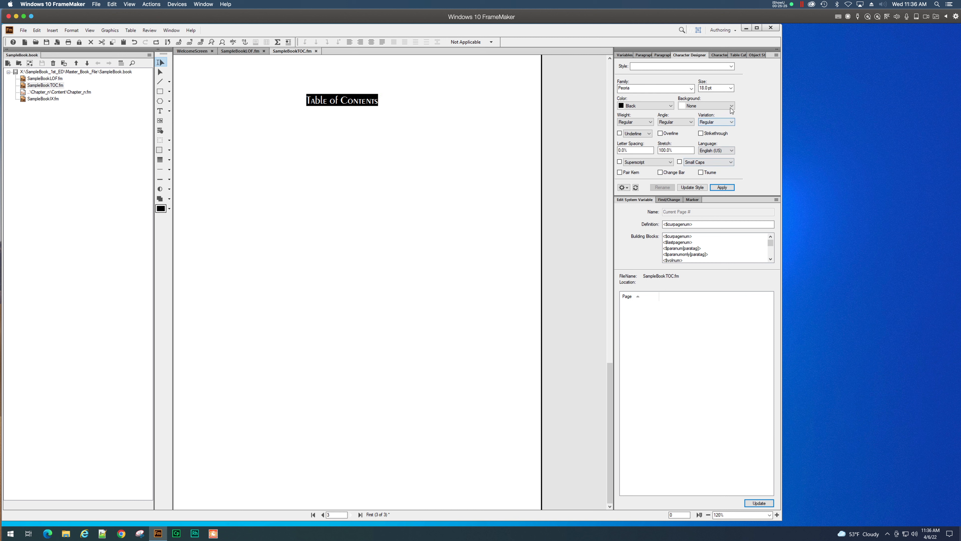
pyautogui.click(730, 88)
pyautogui.click(707, 141)
pyautogui.click(722, 187)
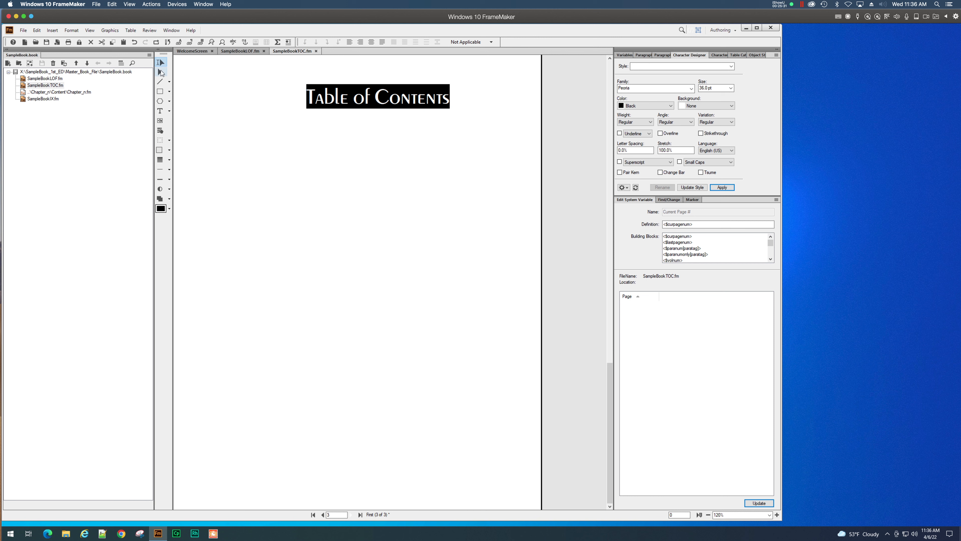
# Display the rulers and move the title text line to start about 2.6 inches across and 1 inch down the First master page.
pyautogui.click(160, 72)
pyautogui.moveTo(364, 100); pyautogui.dragTo(328, 94)
pyautogui.click(90, 30)
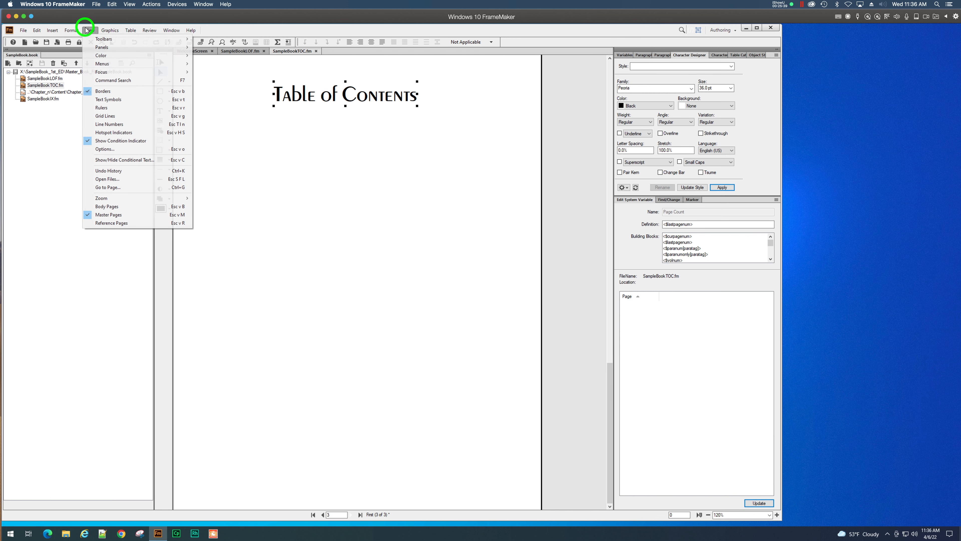
pyautogui.click(89, 30)
pyautogui.click(90, 30)
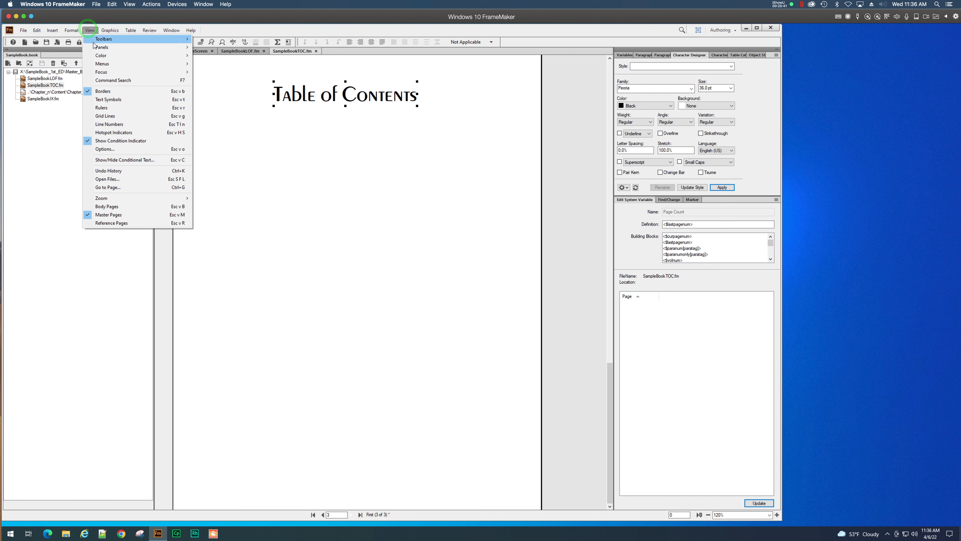
pyautogui.click(99, 107)
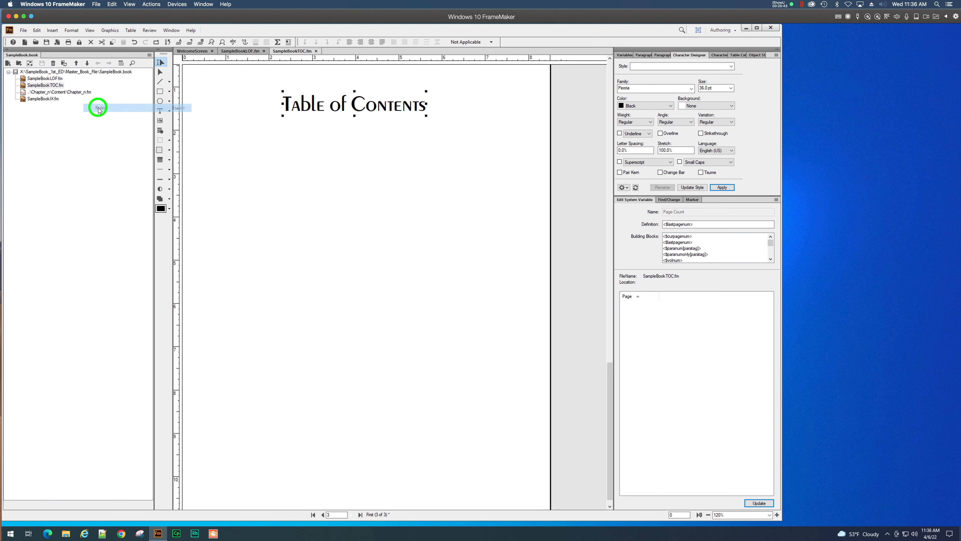
pyautogui.moveTo(354, 108); pyautogui.dragTo(366, 108)
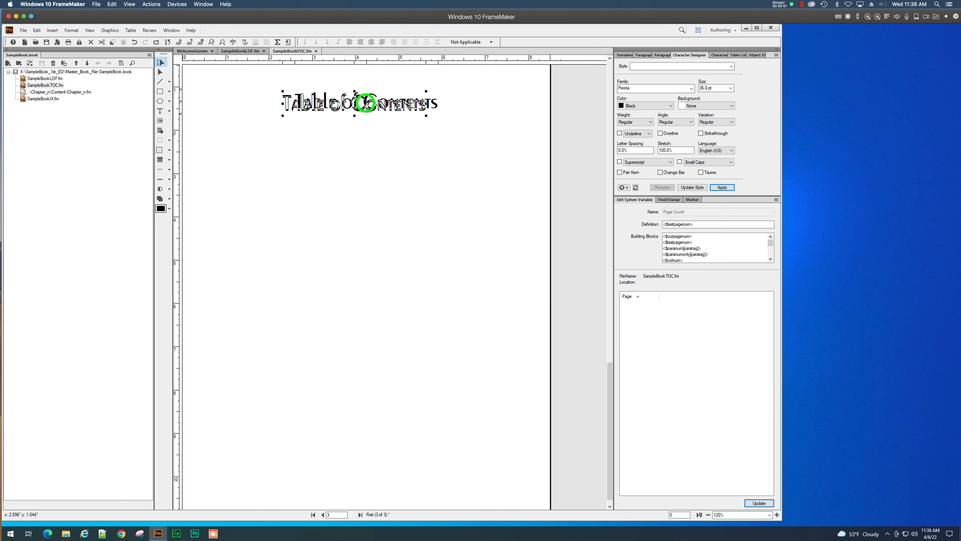
pyautogui.moveTo(367, 107); pyautogui.dragTo(367, 107)
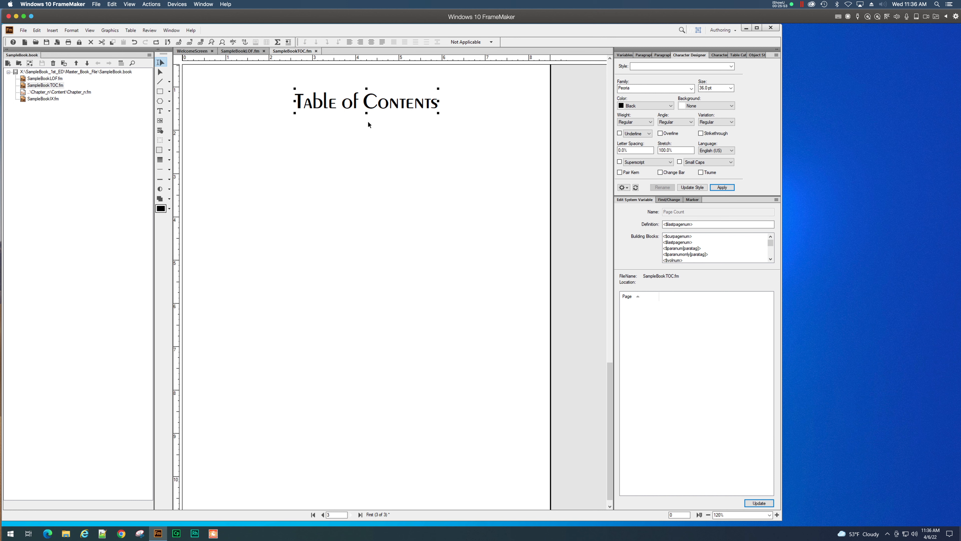
pyautogui.click(366, 149)
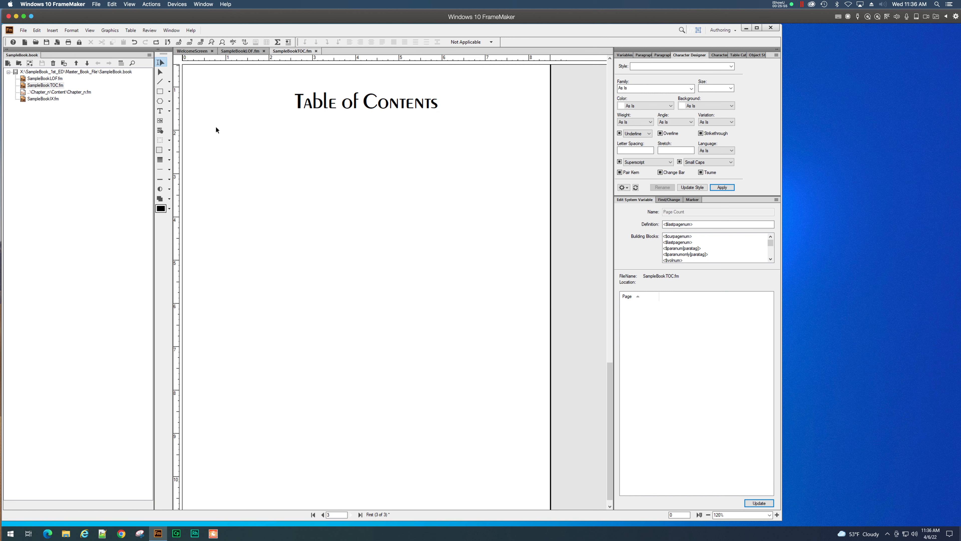
# Draw a horizontal line about 5 inches long directly beneath the "Table of Contents" title.
pyautogui.click(170, 83)
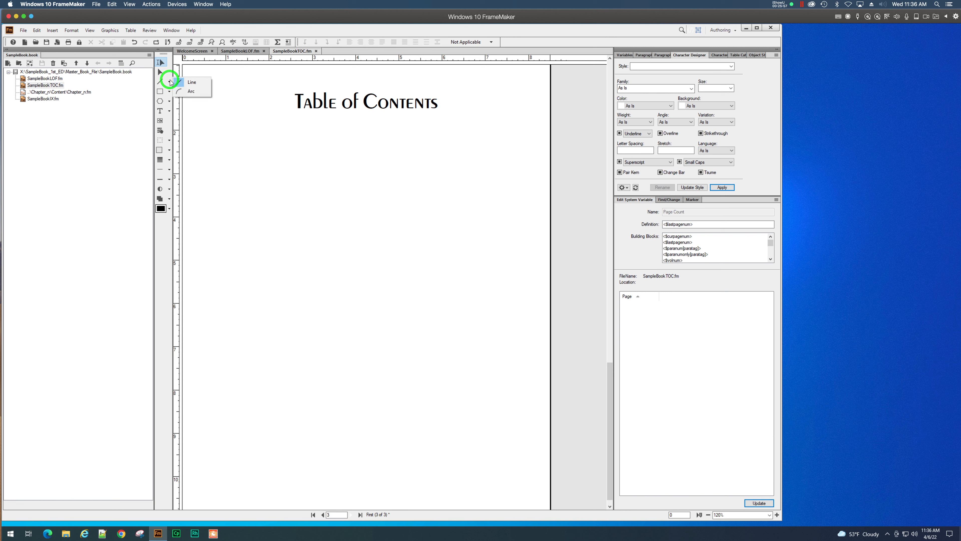
pyautogui.click(189, 82)
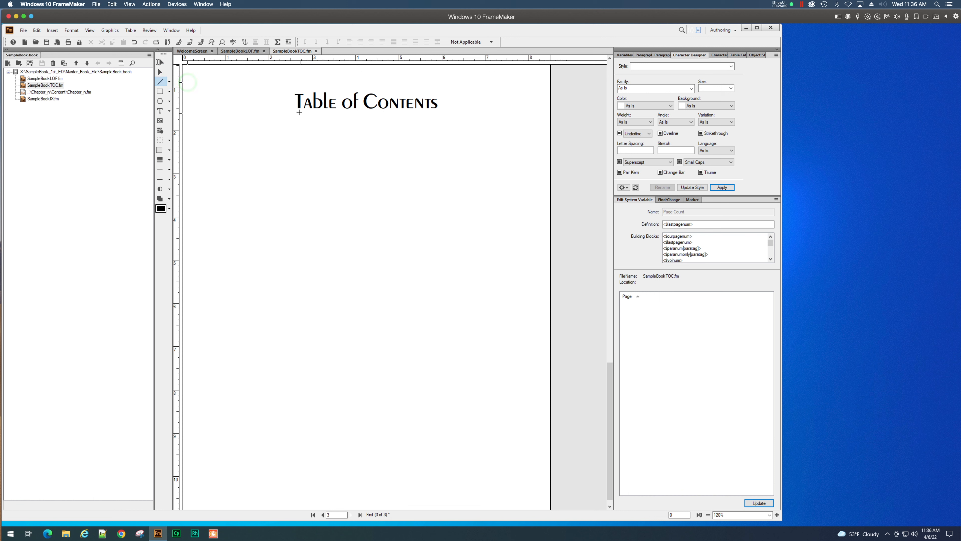
pyautogui.moveTo(298, 114); pyautogui.dragTo(515, 114)
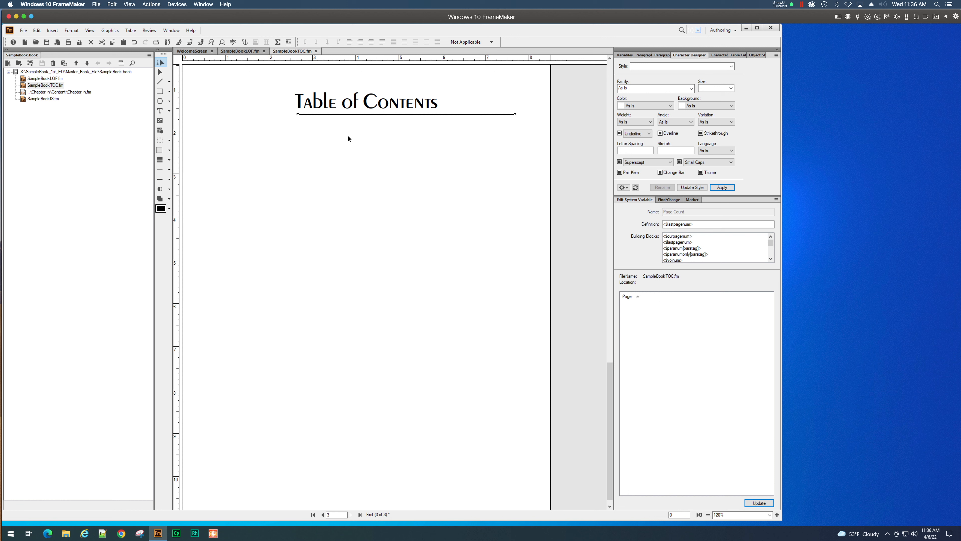
# Duplicate the horizontal line twice below the original, shifting the first copy about half an inch left and aligning the second with the original.
pyautogui.hotkey('ctrl', 'd')
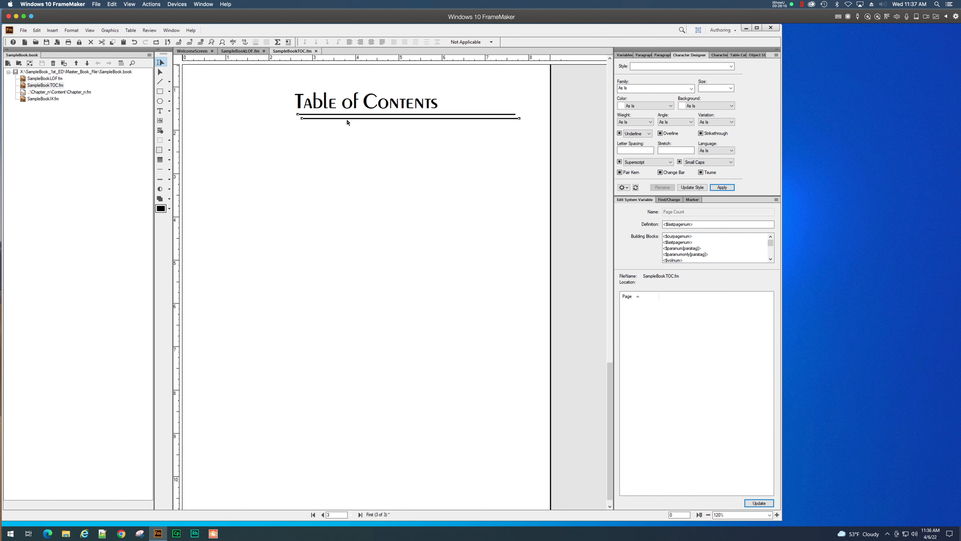
pyautogui.moveTo(347, 120); pyautogui.dragTo(321, 122)
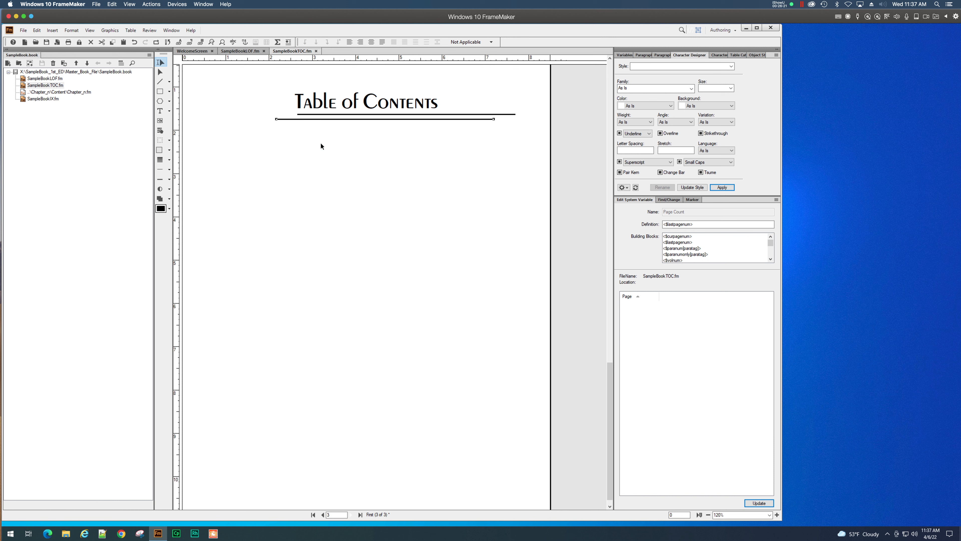
pyautogui.hotkey('ctrl', 'd')
pyautogui.moveTo(315, 126); pyautogui.dragTo(333, 125)
pyautogui.click(352, 154)
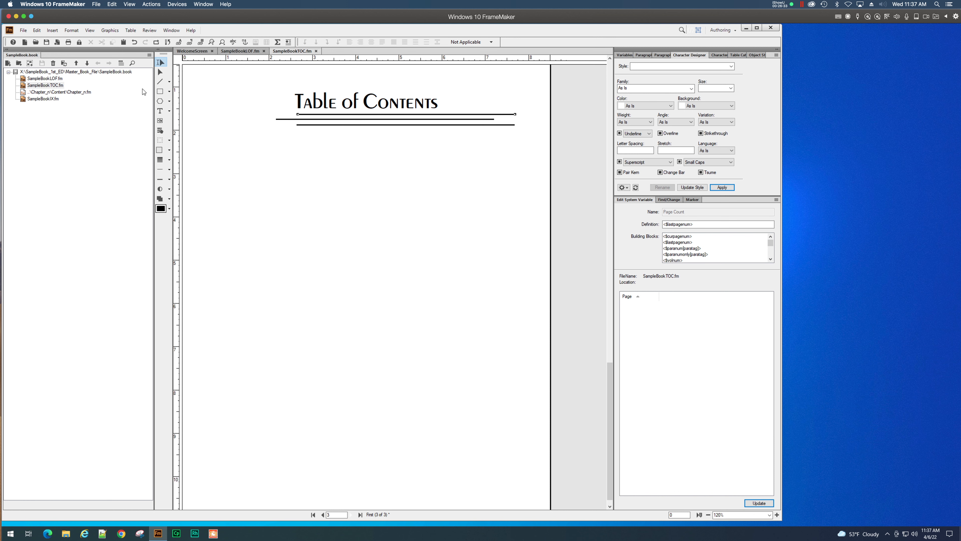
# Draw a vertical line about 1.3 inches long just left of the title, crossing the middle horizontal line, and increase its line width.
pyautogui.click(161, 81)
pyautogui.moveTo(286, 83); pyautogui.dragTo(286, 140)
pyautogui.click(169, 159)
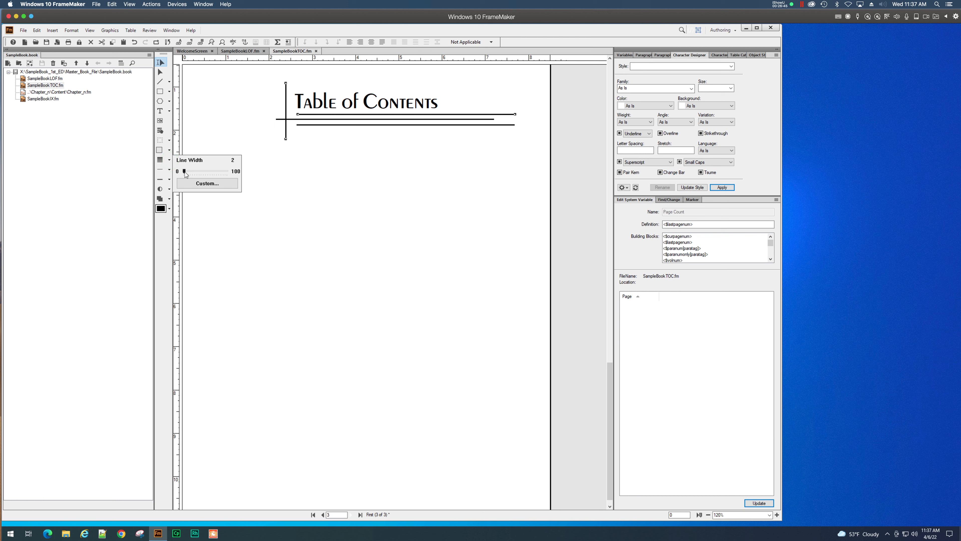
pyautogui.moveTo(185, 172); pyautogui.dragTo(185, 174)
pyautogui.click(358, 189)
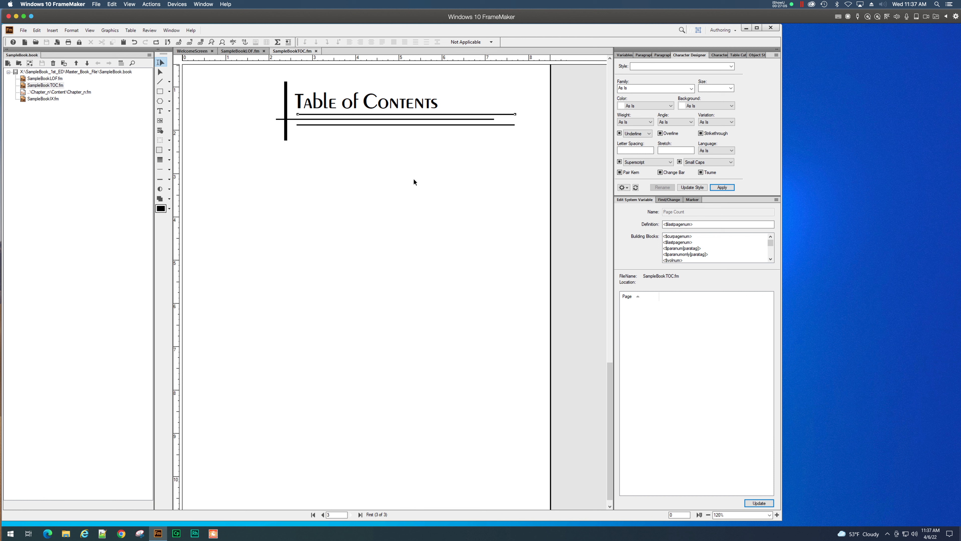
# Return to the body pages and assign the custom First master page to the current page.
pyautogui.click(90, 30)
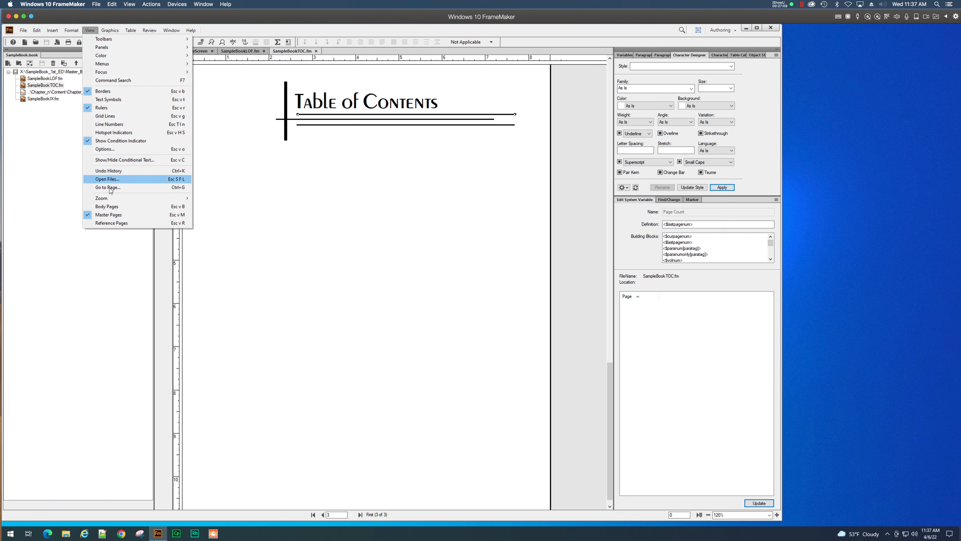
pyautogui.click(110, 207)
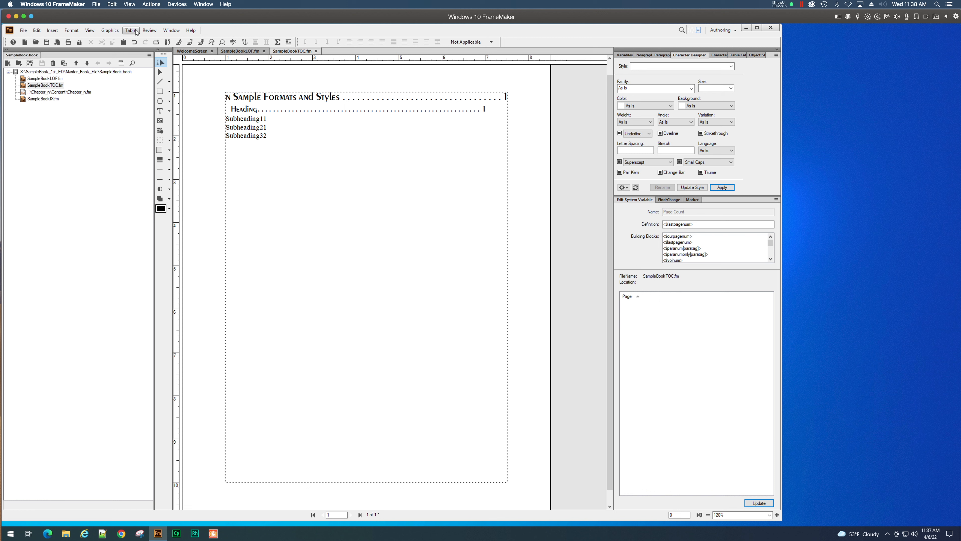
pyautogui.click(76, 32)
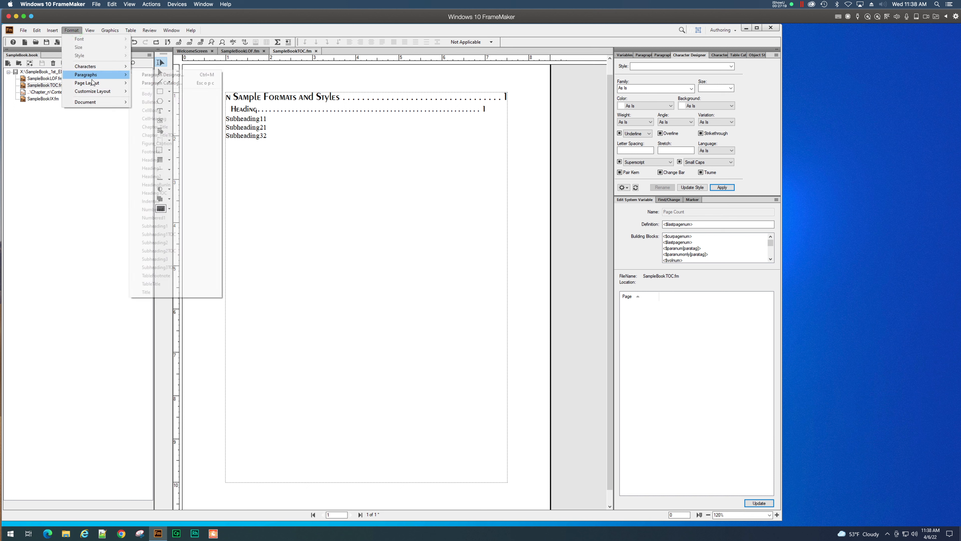
pyautogui.moveTo(114, 82)
pyautogui.click(164, 121)
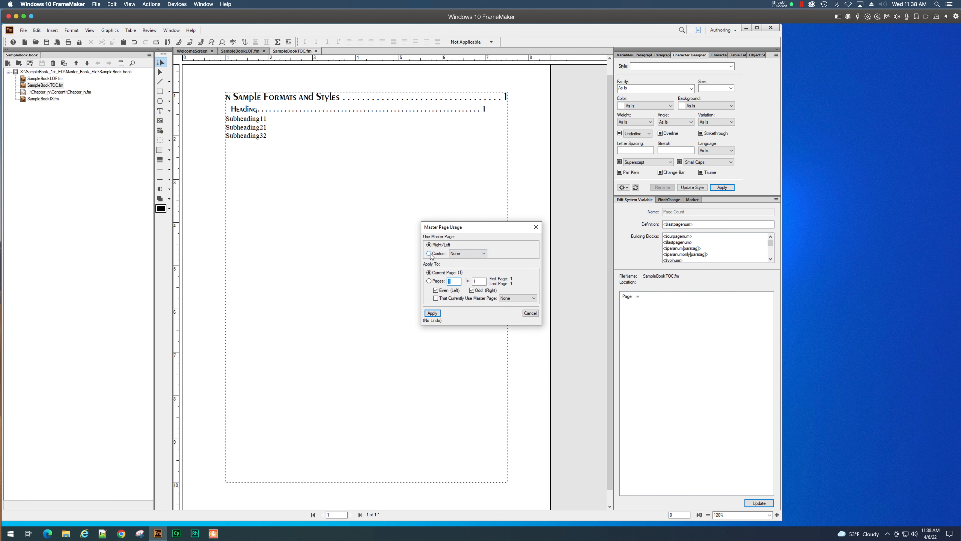
pyautogui.click(429, 253)
pyautogui.click(484, 253)
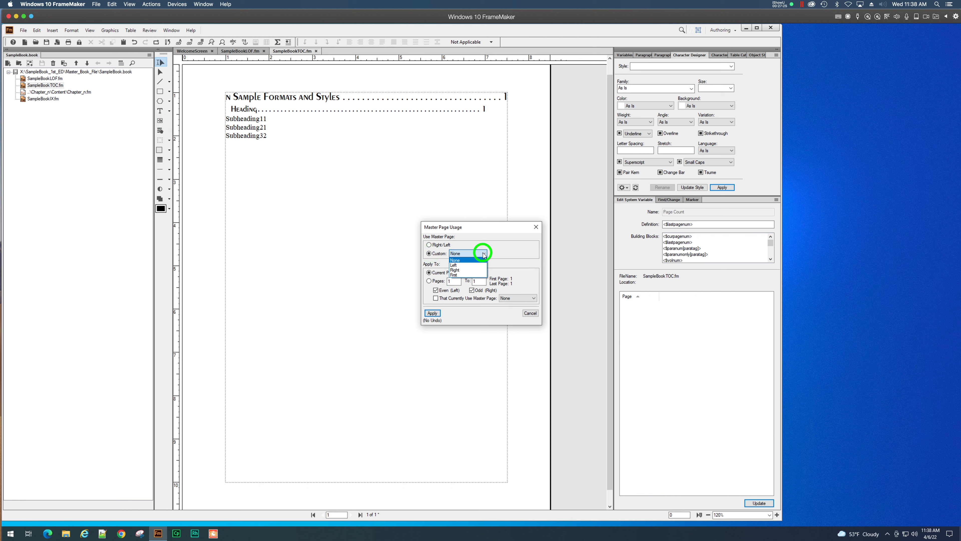
pyautogui.click(475, 274)
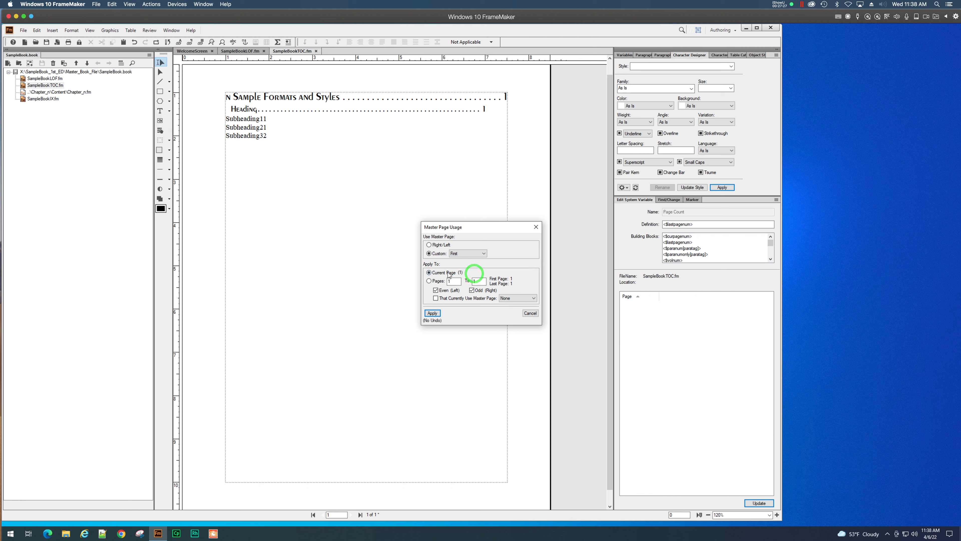
pyautogui.click(433, 313)
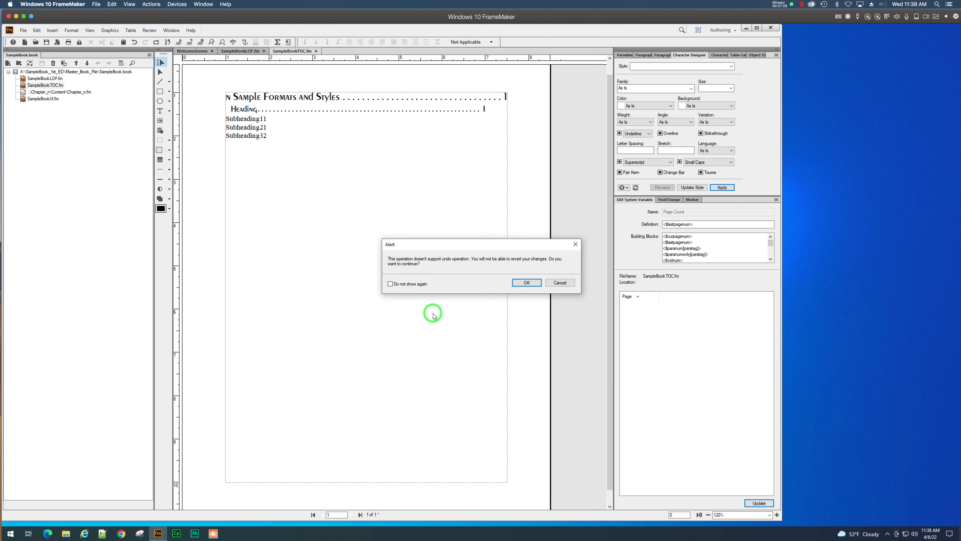
pyautogui.click(525, 282)
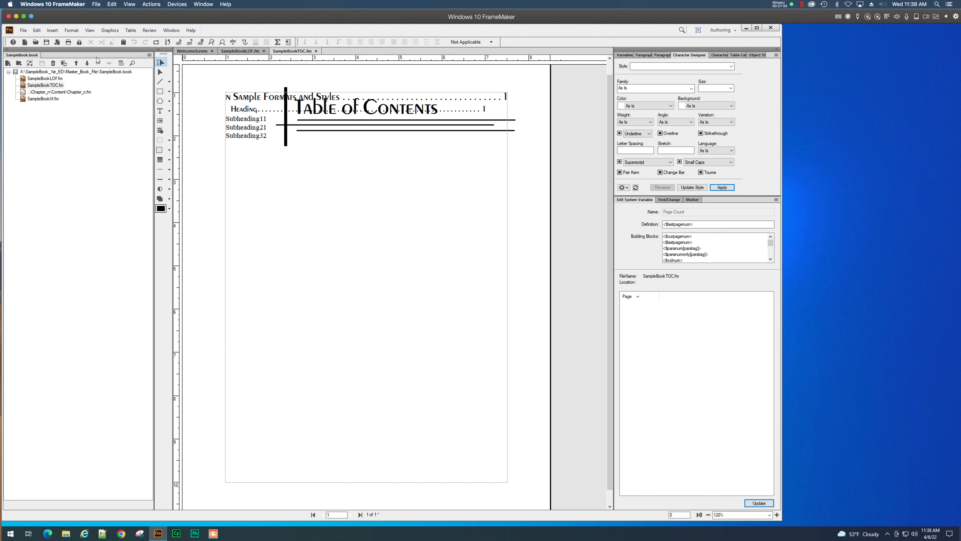
# Shorten the table of contents text frame by lowering its upper edge about 1.6 inches, to sit below the title lines.
pyautogui.click(160, 72)
pyautogui.click(373, 93)
pyautogui.moveTo(369, 92); pyautogui.dragTo(369, 162)
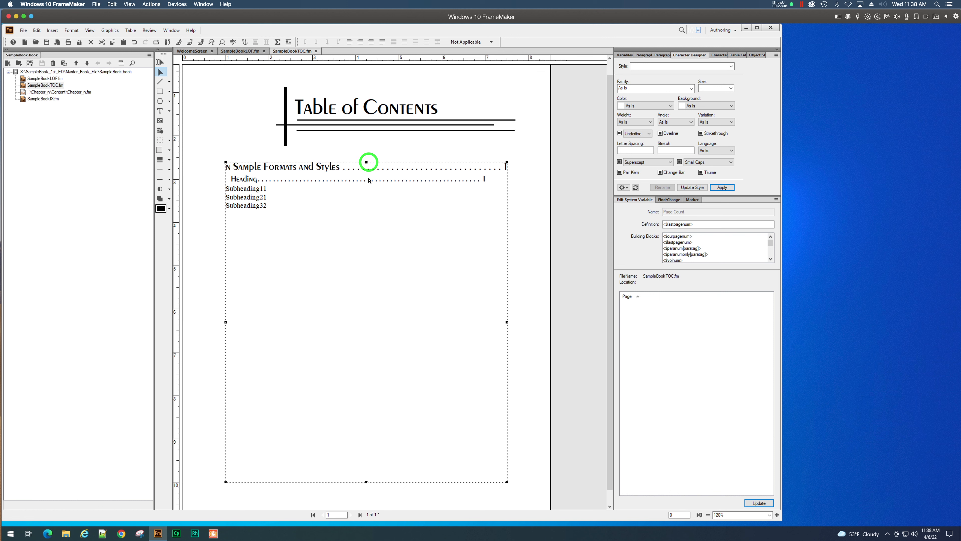
pyautogui.click(369, 215)
# Update the book, including generation of the table of contents, lists and indexes, without applying master pages.
pyautogui.click(64, 63)
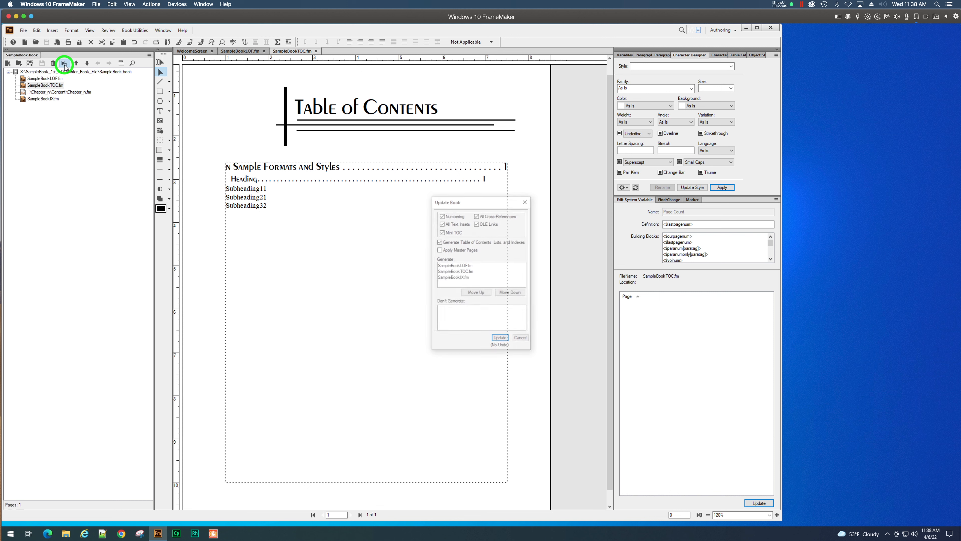
pyautogui.click(500, 339)
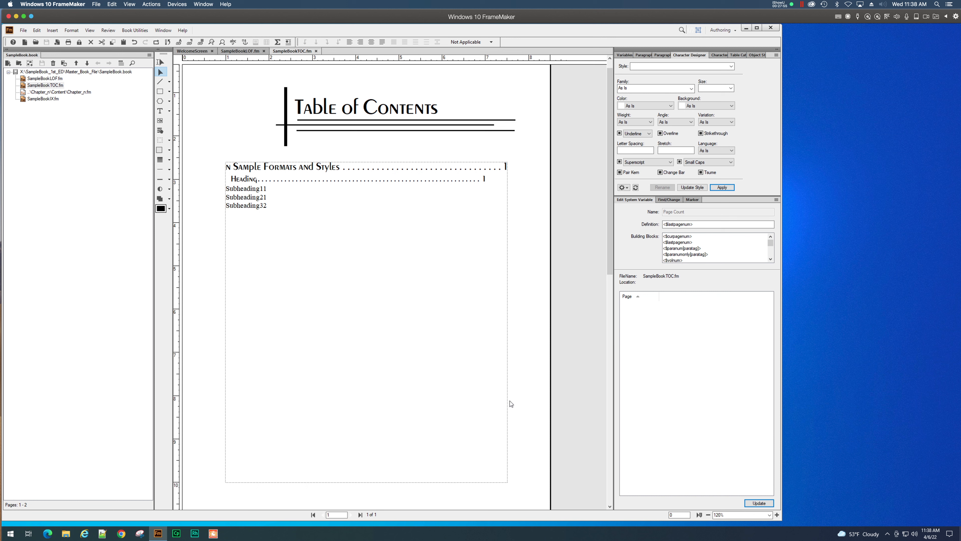
pyautogui.click(531, 321)
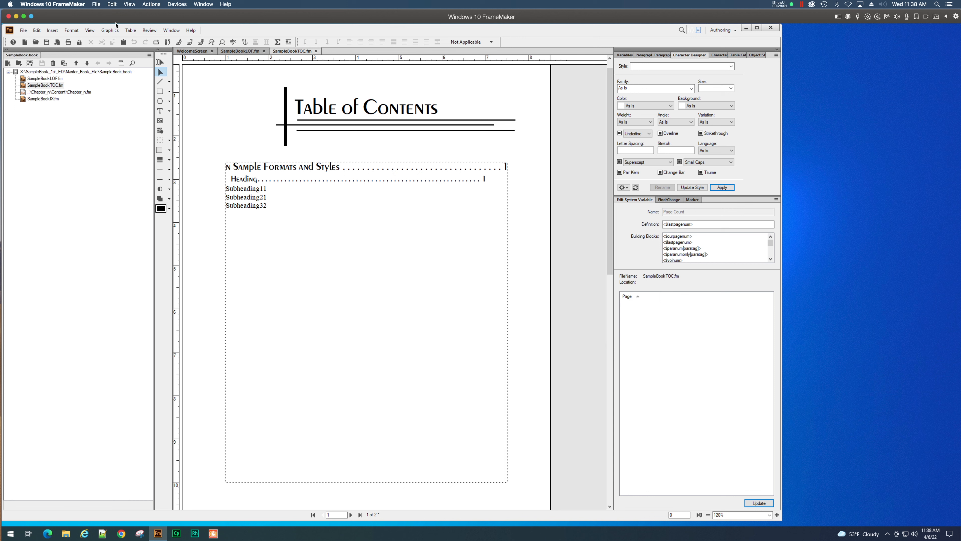
# Delete the small stray objects beside the vertical line on the First master page.
pyautogui.click(89, 31)
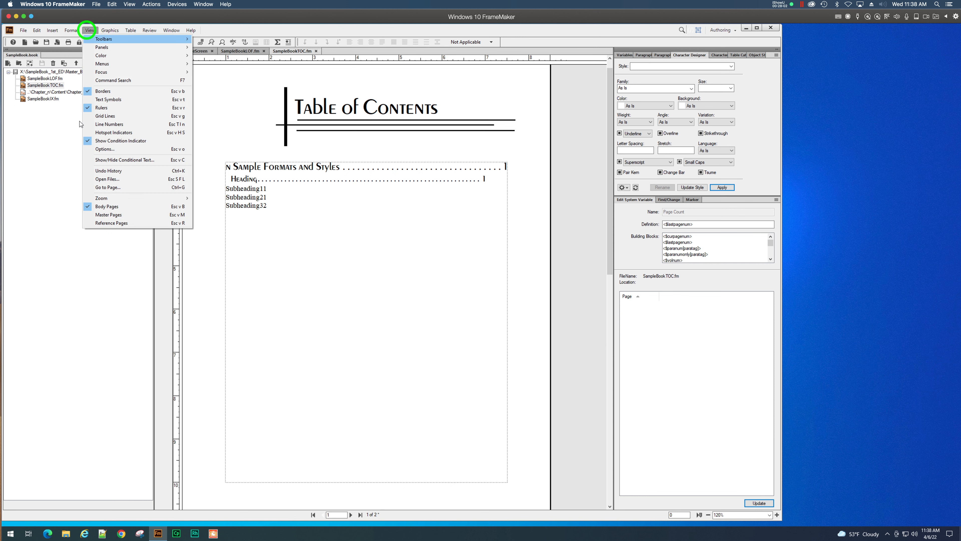
pyautogui.click(102, 214)
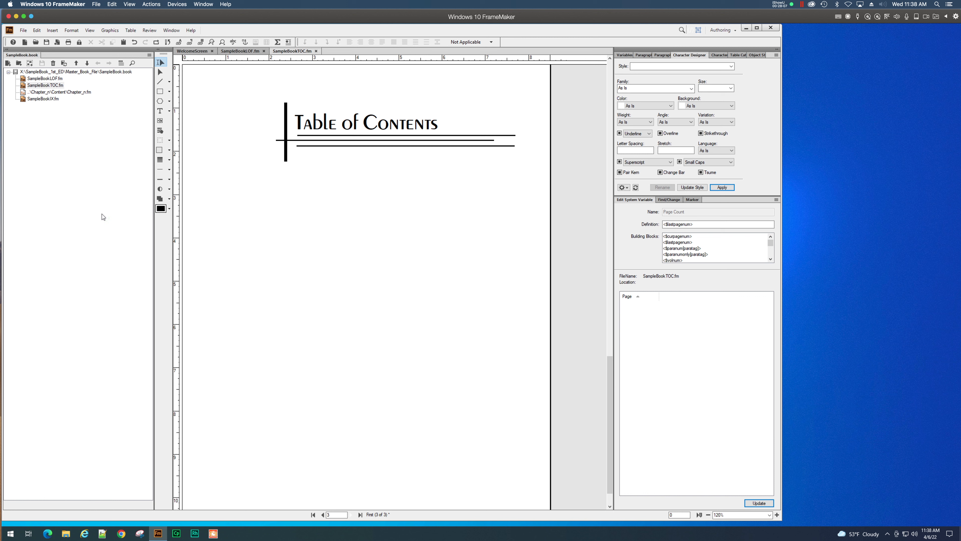
pyautogui.click(159, 72)
pyautogui.moveTo(236, 81); pyautogui.dragTo(528, 172)
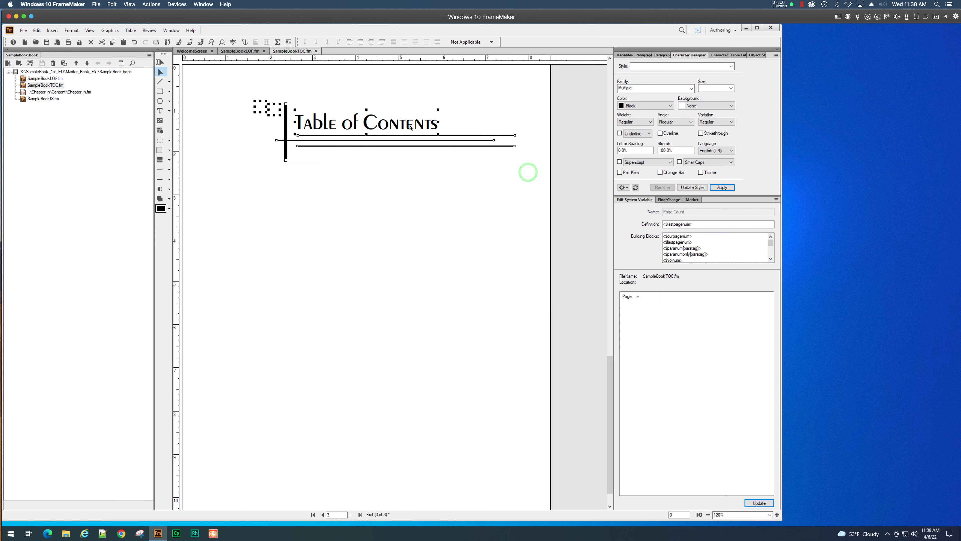
pyautogui.click(203, 87)
pyautogui.moveTo(222, 88); pyautogui.dragTo(280, 125)
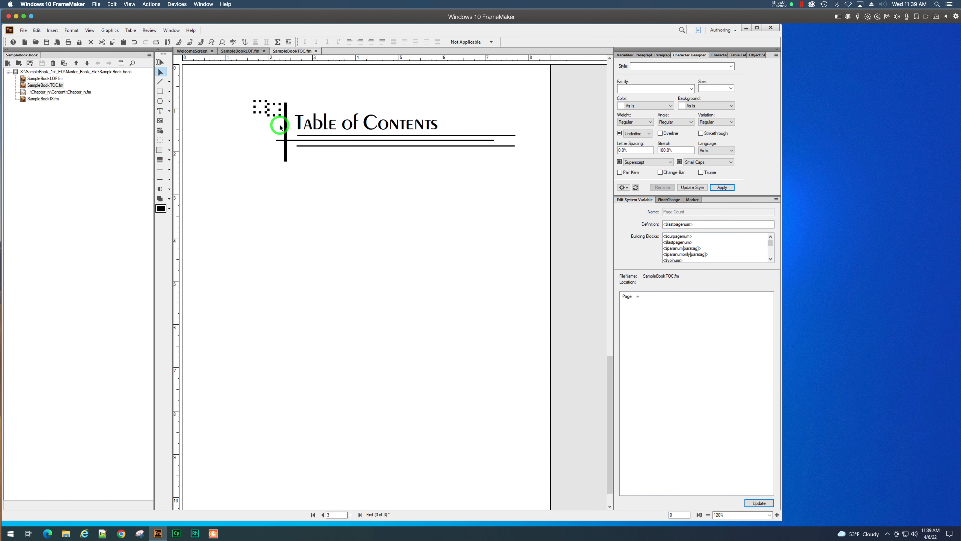
pyautogui.press('Delete')
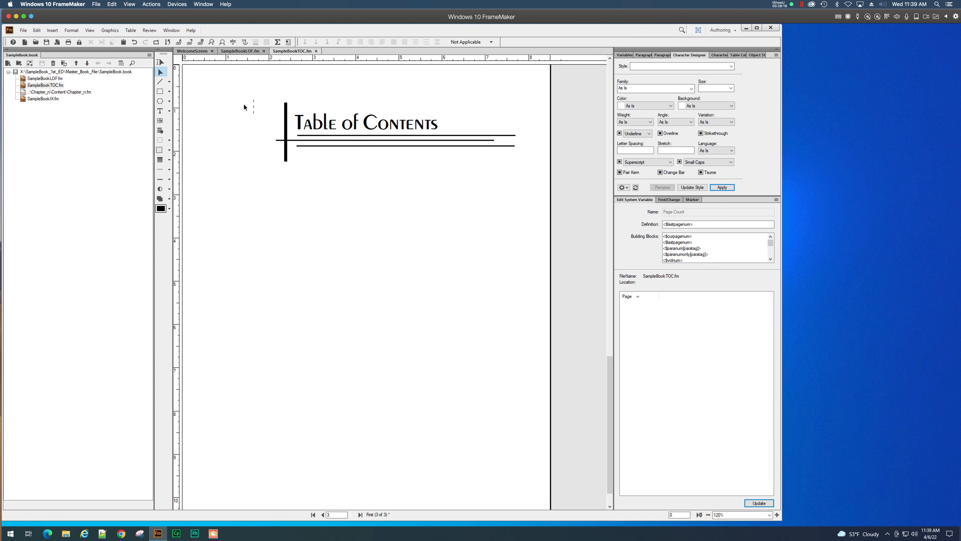
pyautogui.scroll(-2, 244, 107)
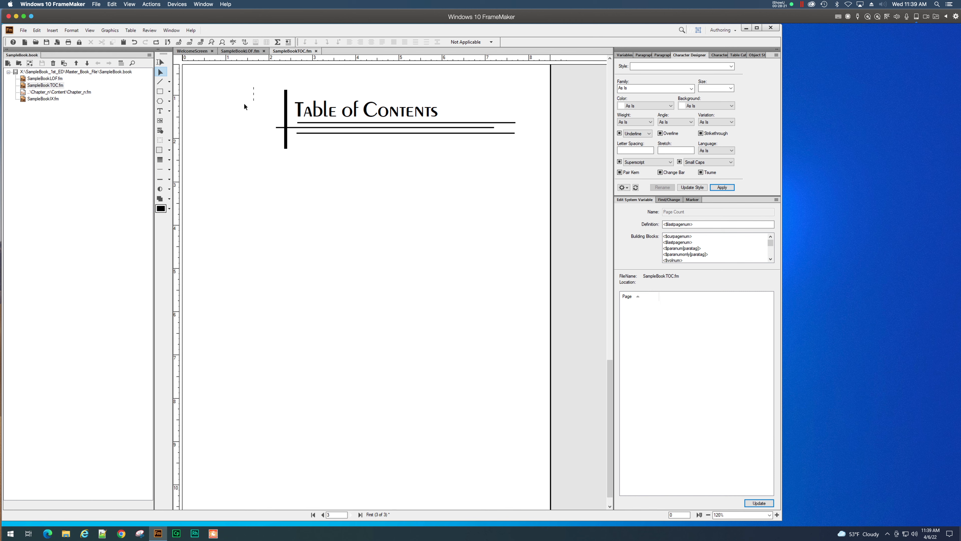
pyautogui.moveTo(610, 401); pyautogui.dragTo(581, 387)
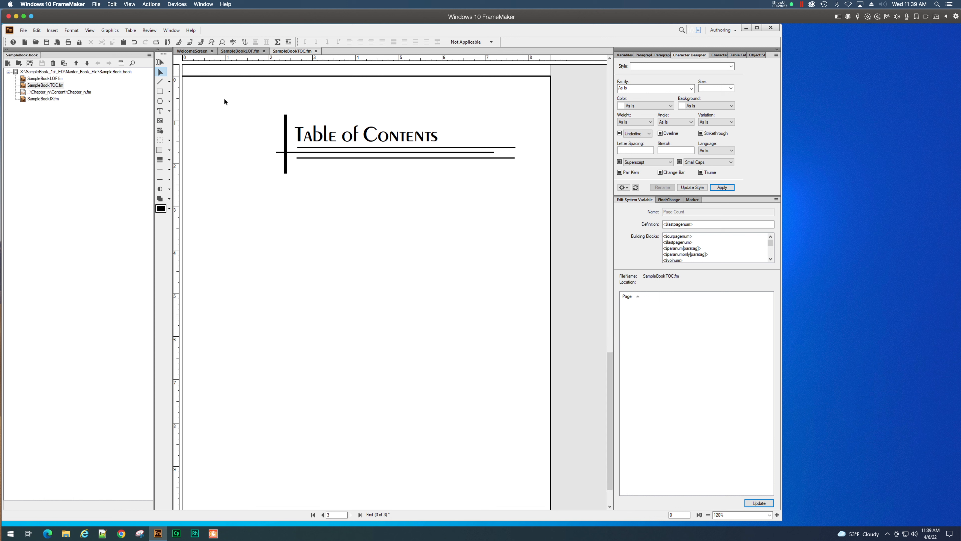
# Shift the title and all its decorative lines together about 0.6 inch left and 0.1 inch up on the First master page.
pyautogui.moveTo(225, 99); pyautogui.dragTo(533, 196)
pyautogui.moveTo(390, 136); pyautogui.dragTo(388, 133)
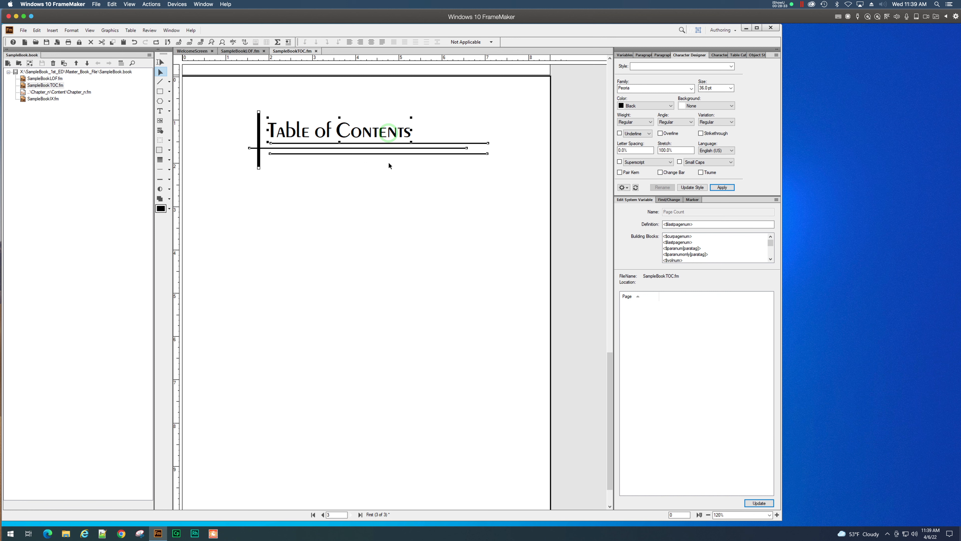
pyautogui.click(403, 211)
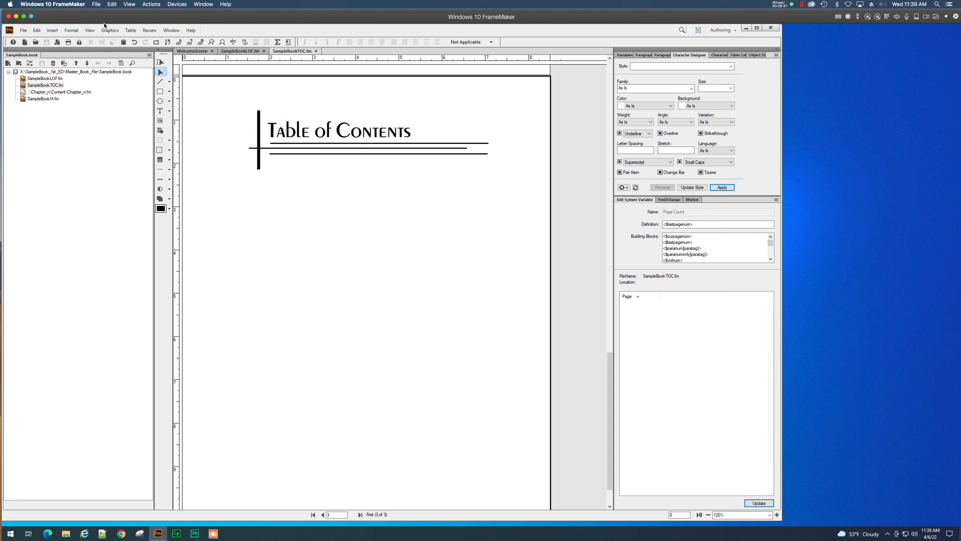
# Return to the body pages with the Remove Overrides option for the page layout.
pyautogui.click(90, 29)
pyautogui.click(107, 207)
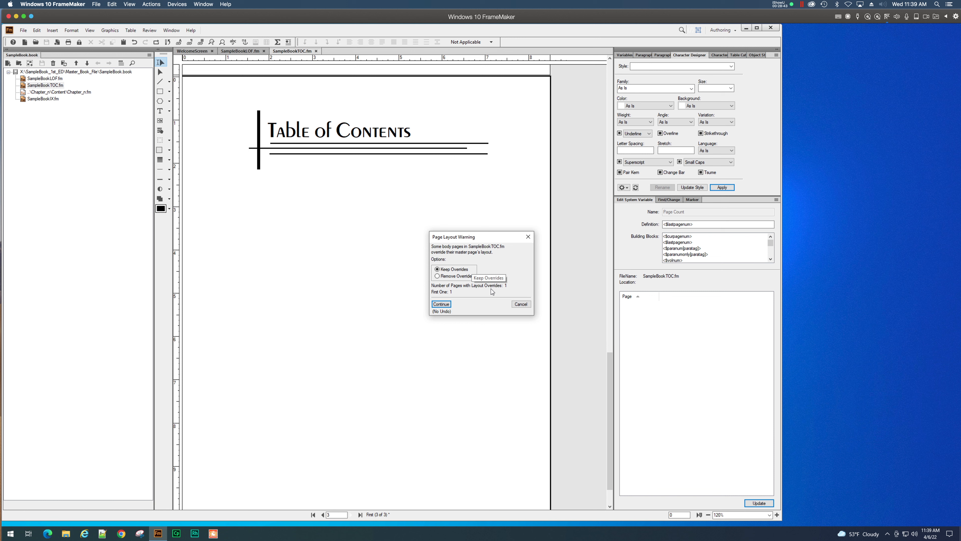
pyautogui.click(438, 276)
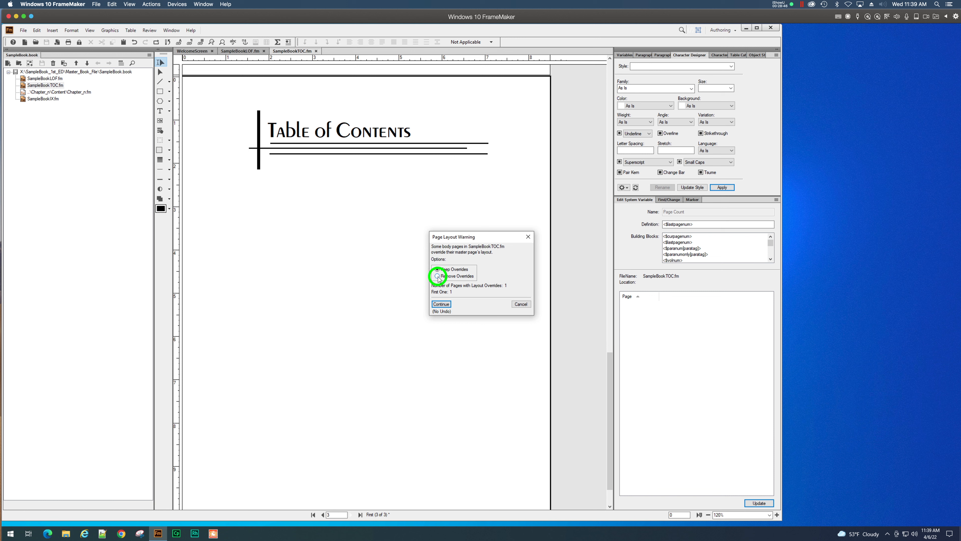
pyautogui.click(441, 304)
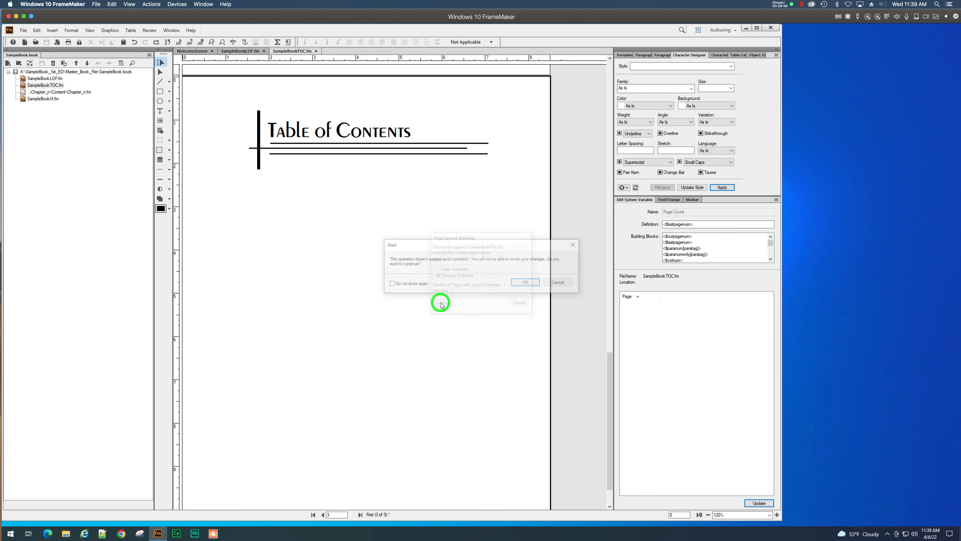
pyautogui.click(526, 282)
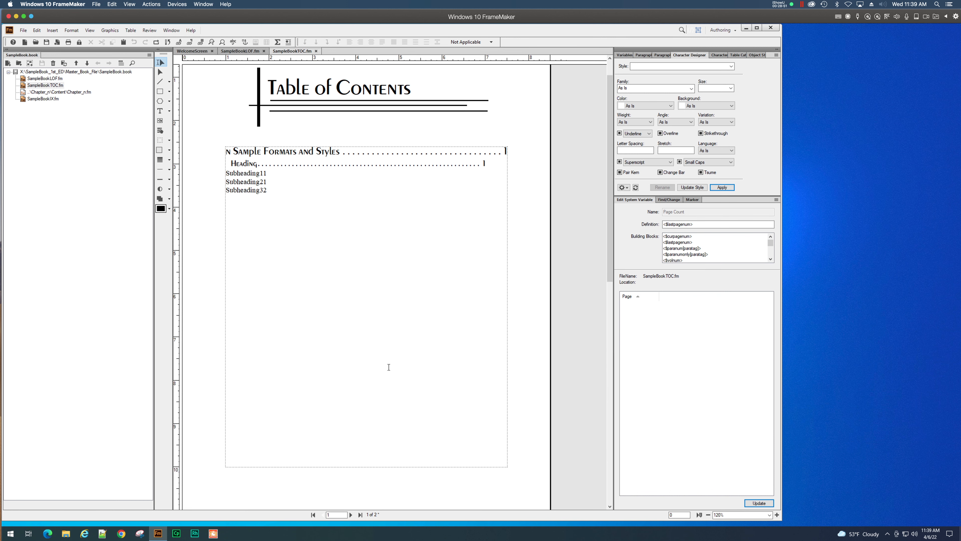
pyautogui.scroll(-3, 389, 367)
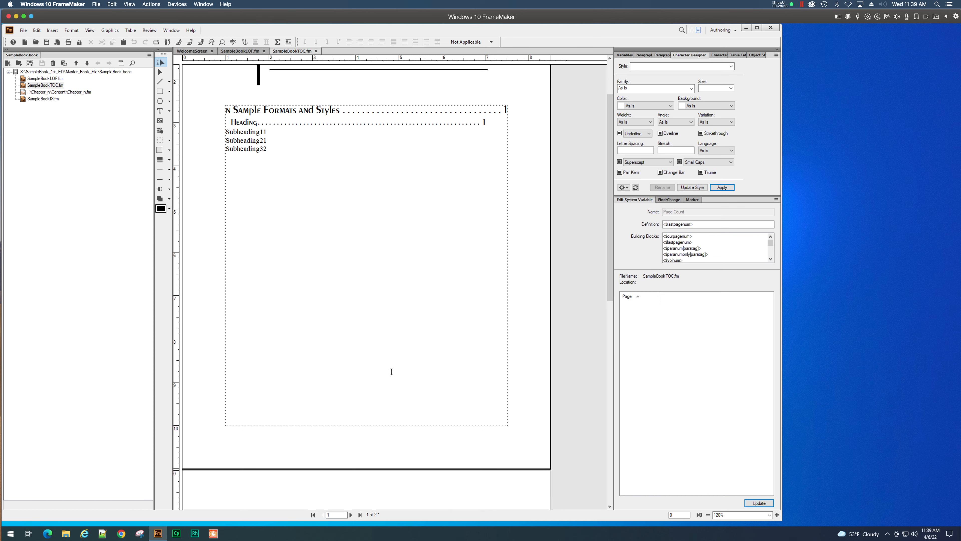
pyautogui.scroll(-3, 392, 371)
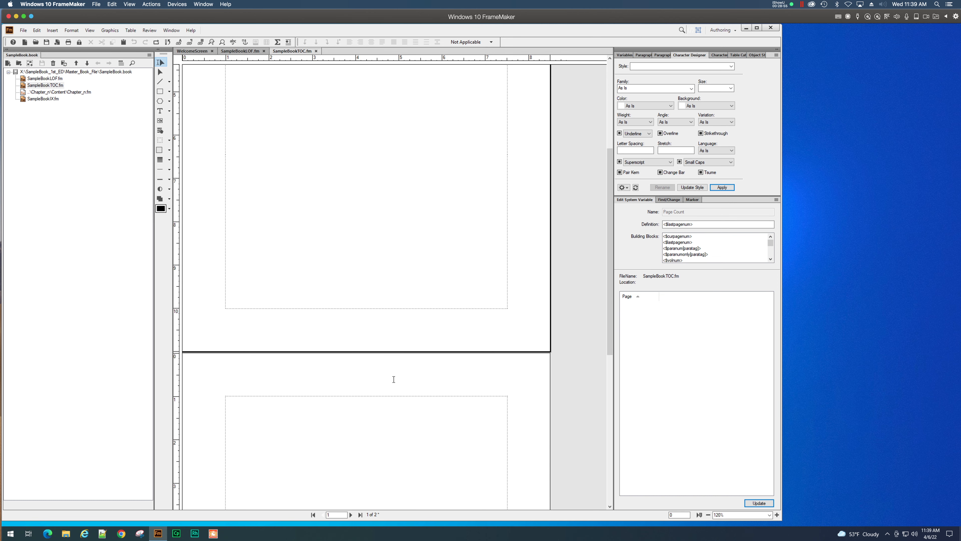
pyautogui.scroll(5, 393, 379)
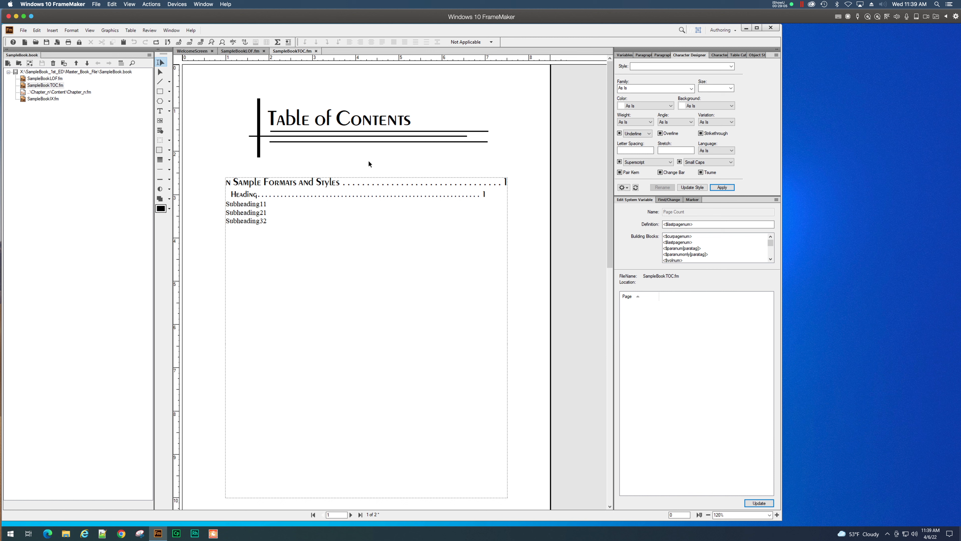
# Display the master pages to examine the layout of the First page.
pyautogui.click(90, 31)
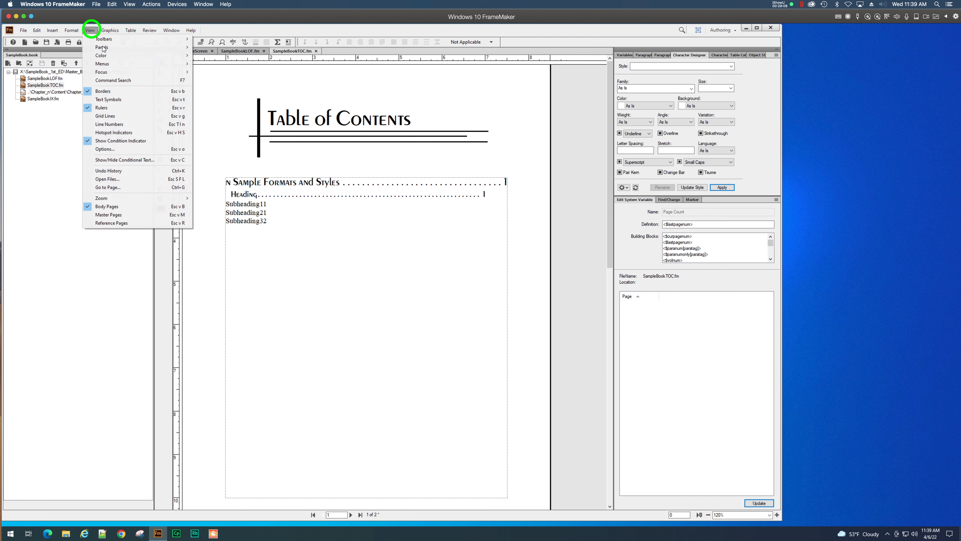
pyautogui.click(94, 215)
pyautogui.scroll(10, 358, 198)
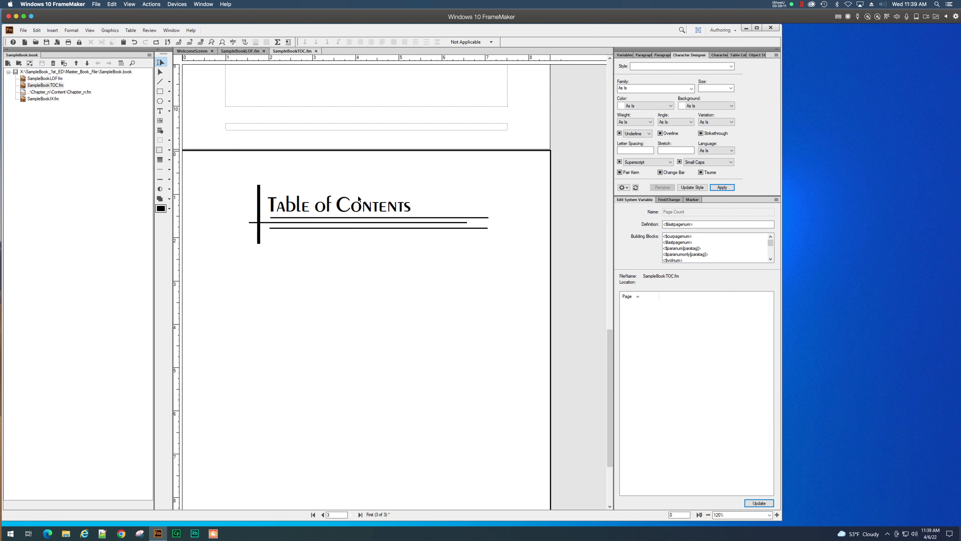
pyautogui.scroll(-10, 358, 197)
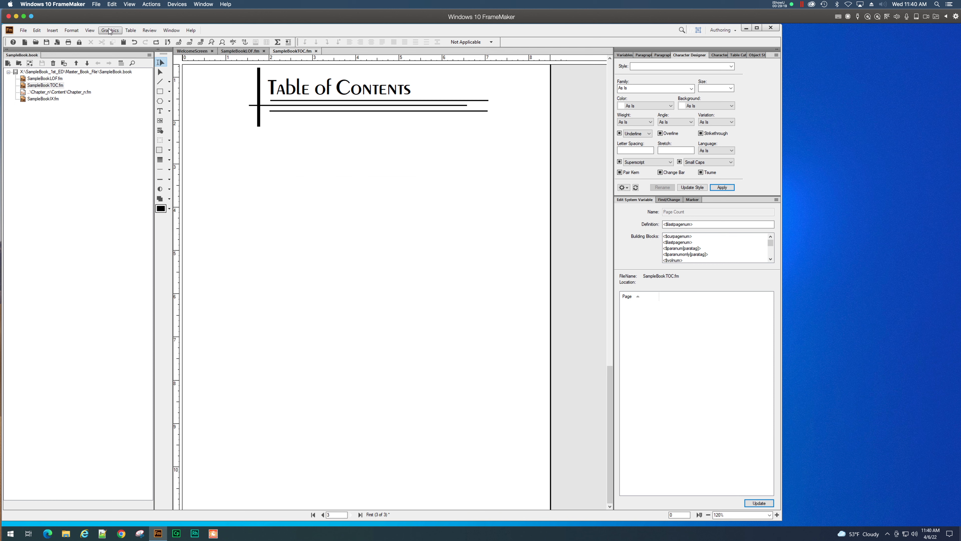
# Switch back to the body pages with the Keep Overrides option for the page layout.
pyautogui.click(87, 30)
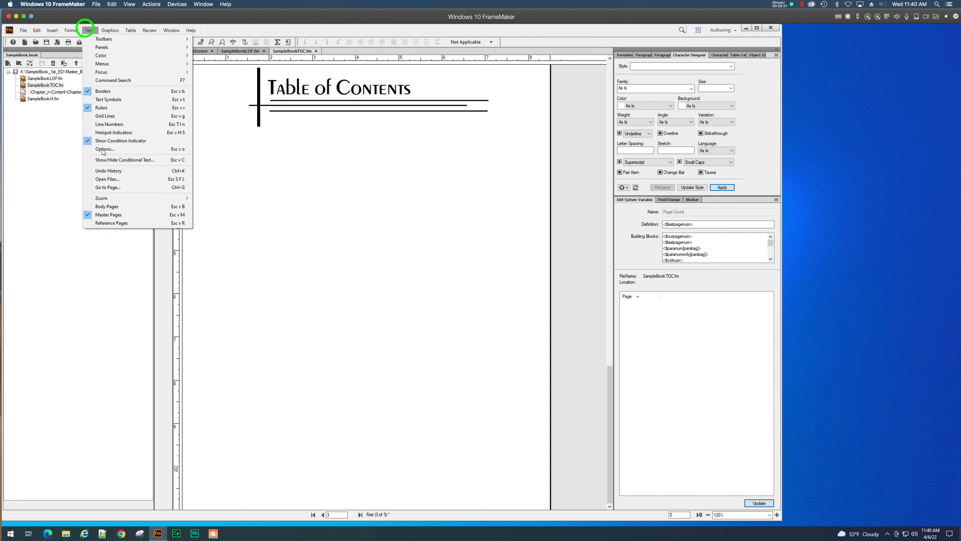
pyautogui.click(103, 206)
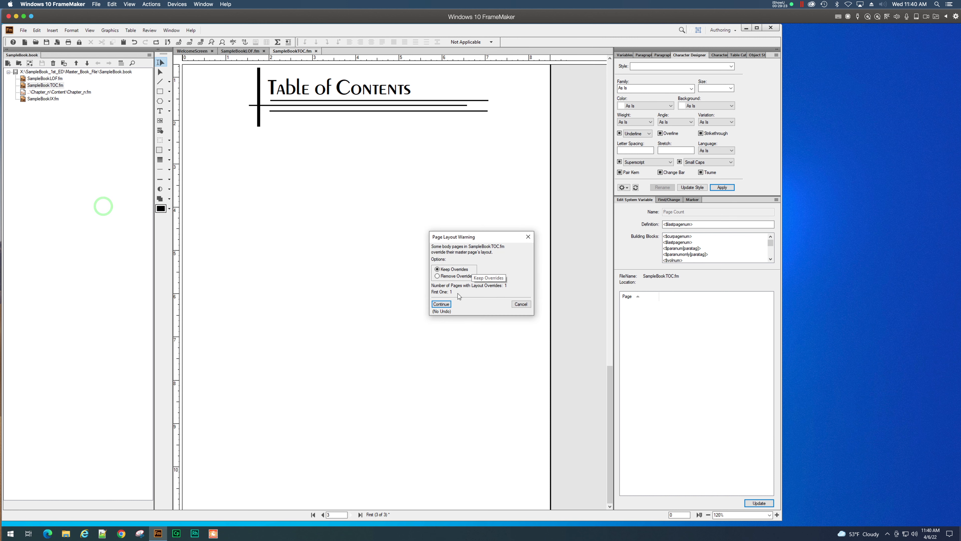
pyautogui.click(441, 303)
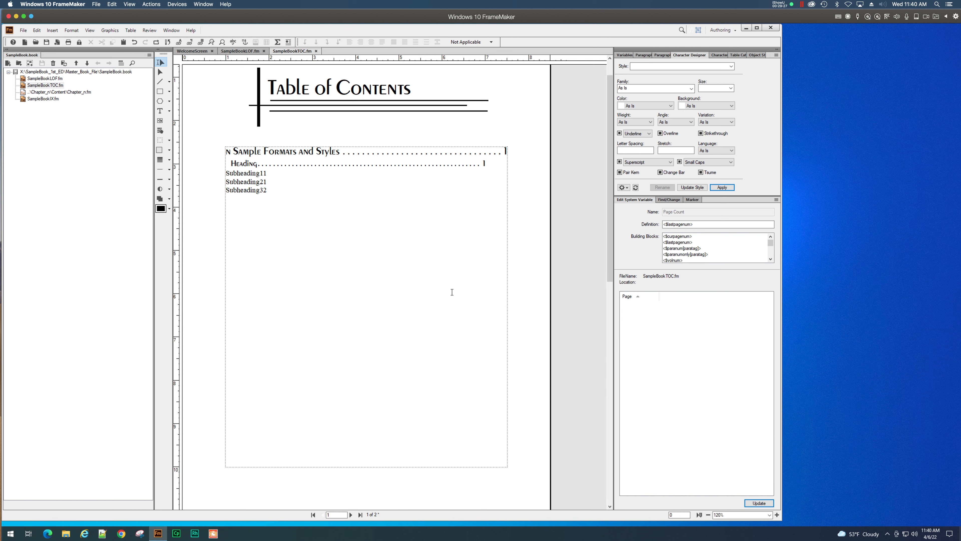
pyautogui.scroll(-5, 452, 291)
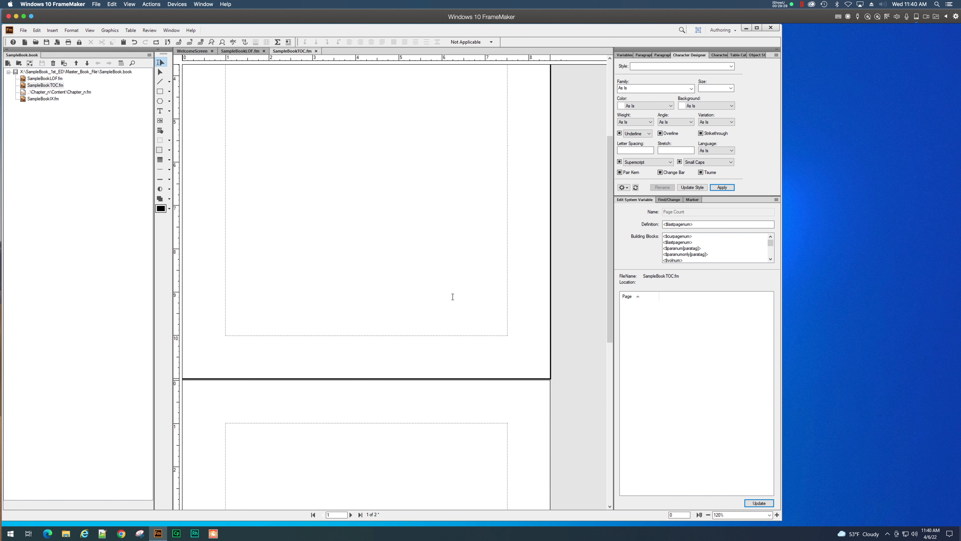
# Check the formatted table of contents page and update the book.
pyautogui.scroll(6, 452, 297)
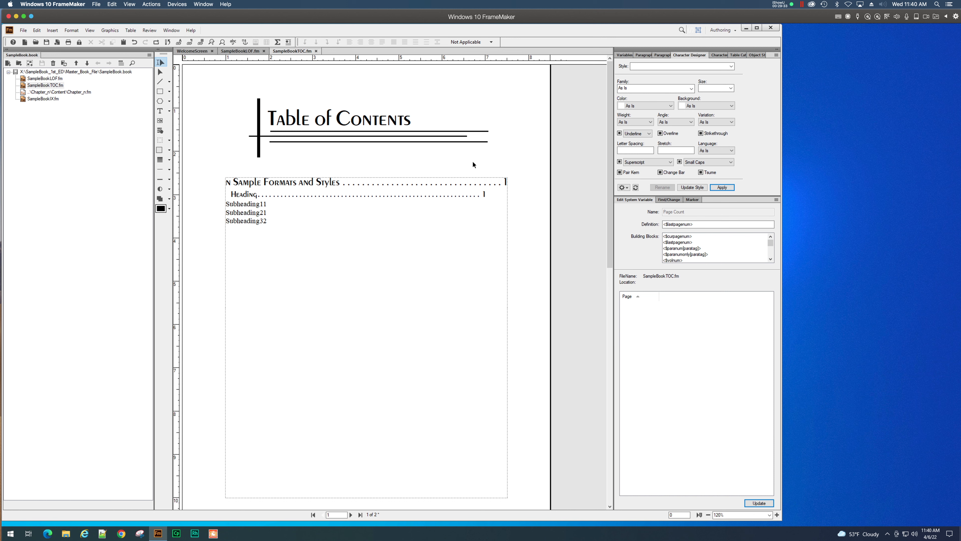
pyautogui.scroll(-5, 526, 177)
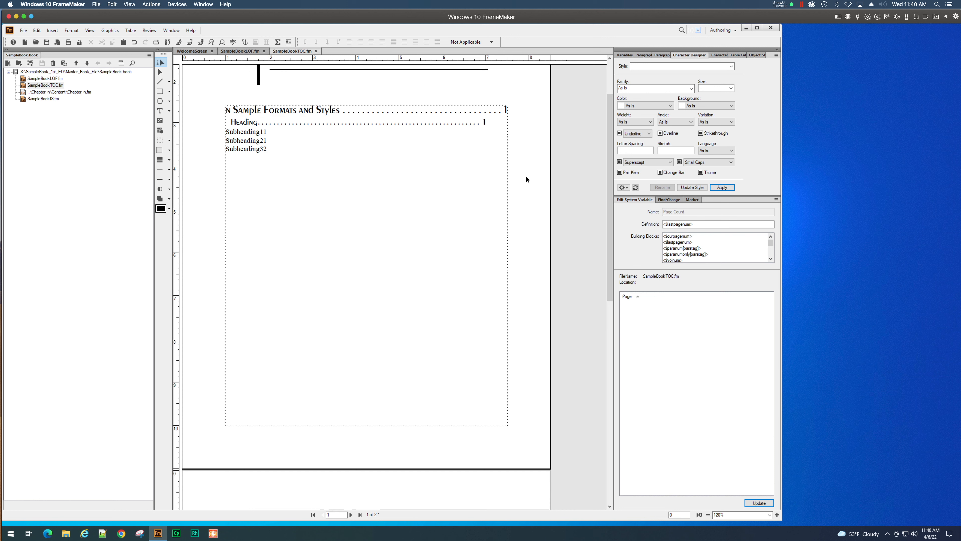
pyautogui.scroll(3, 525, 177)
pyautogui.scroll(-2, 526, 177)
pyautogui.scroll(4, 526, 176)
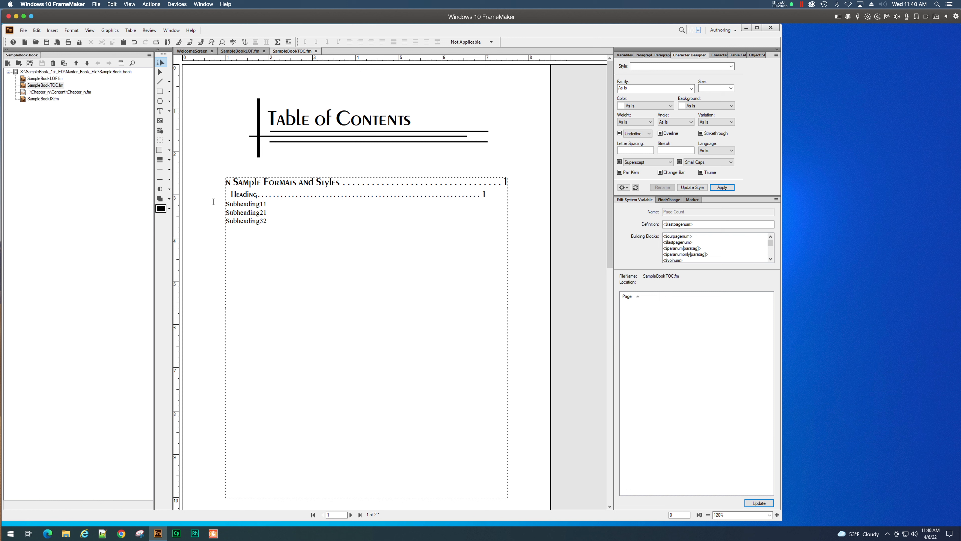
pyautogui.click(64, 62)
pyautogui.click(504, 339)
# Open the generated index SampleBookIX.fm and examine the paragraph styles of its group titles and entries.
pyautogui.doubleClick(42, 98)
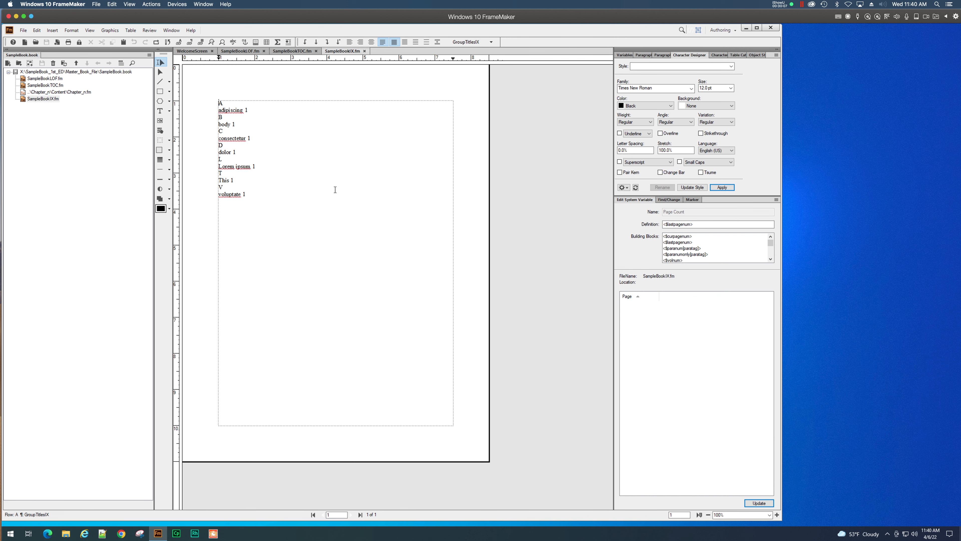
pyautogui.click(231, 111)
pyautogui.click(223, 105)
pyautogui.click(643, 55)
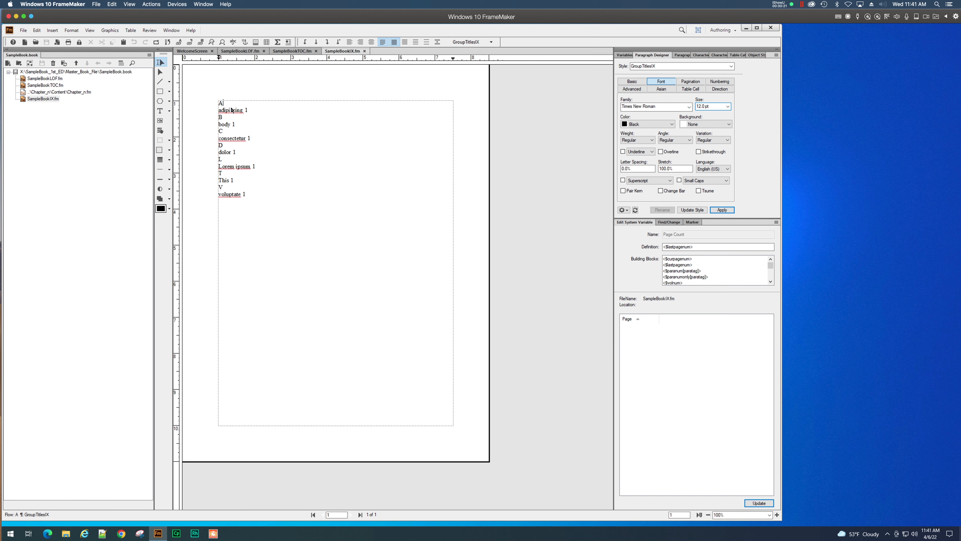
pyautogui.click(227, 118)
pyautogui.click(239, 113)
pyautogui.click(230, 126)
pyautogui.click(231, 142)
# Display the index's reference pages and examine the IX page that holds its sort order and entry format.
pyautogui.click(89, 30)
pyautogui.click(101, 222)
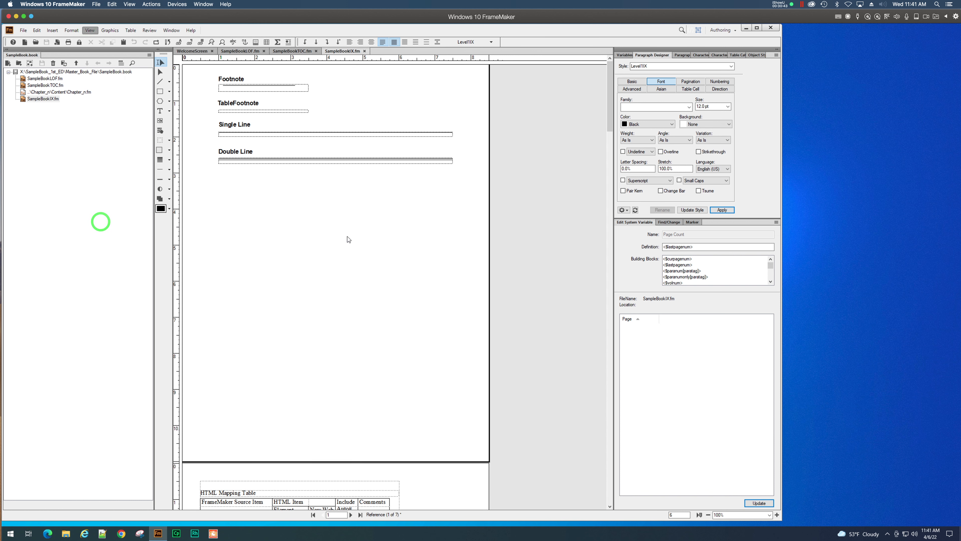
pyautogui.moveTo(609, 114); pyautogui.dragTo(590, 474)
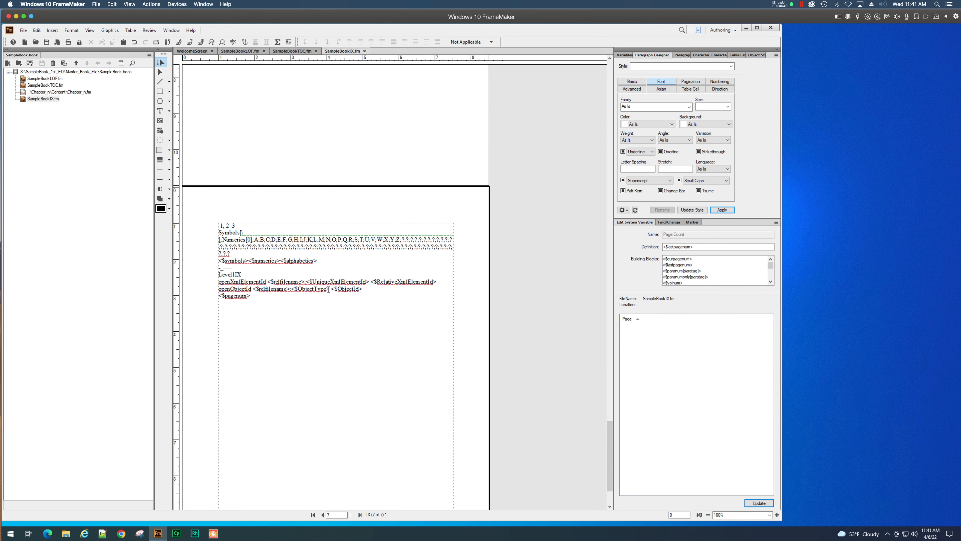
pyautogui.scroll(5, 328, 290)
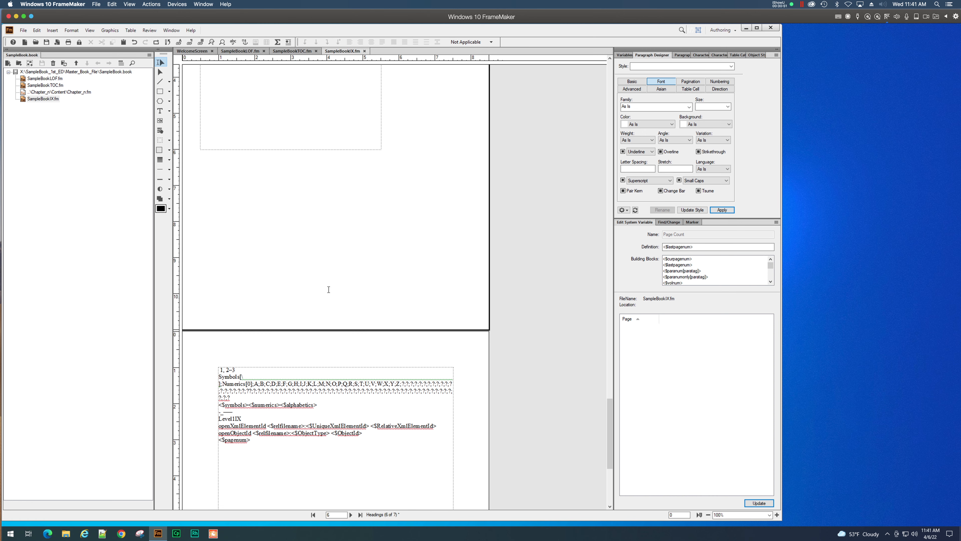
pyautogui.scroll(-4, 329, 289)
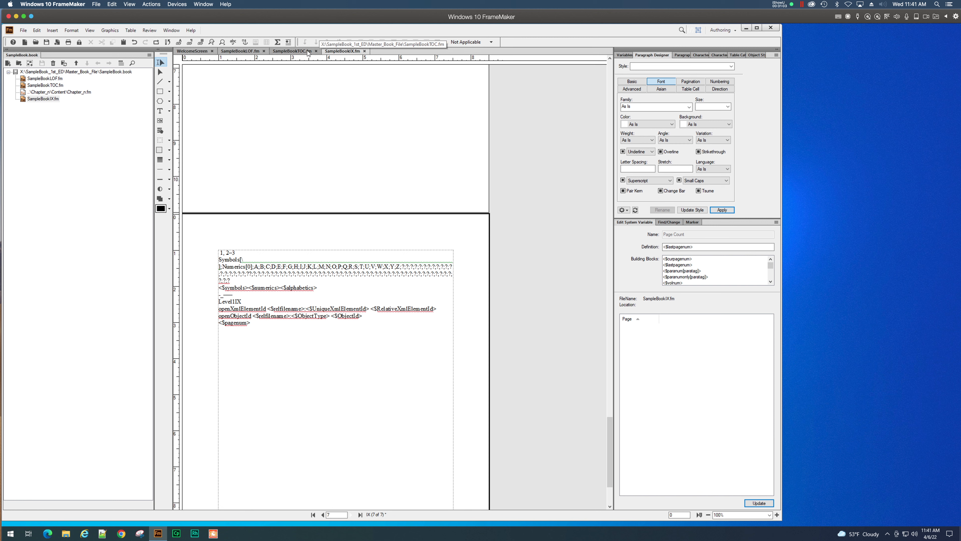
# Close SampleBookTOC.fm and SampleBookLOF.fm, saving the changes to both.
pyautogui.click(317, 51)
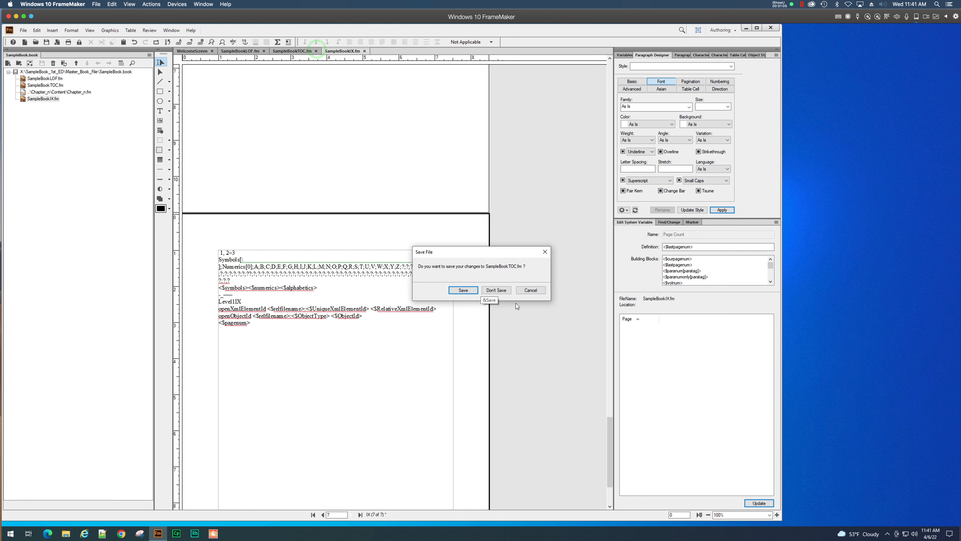
pyautogui.click(468, 290)
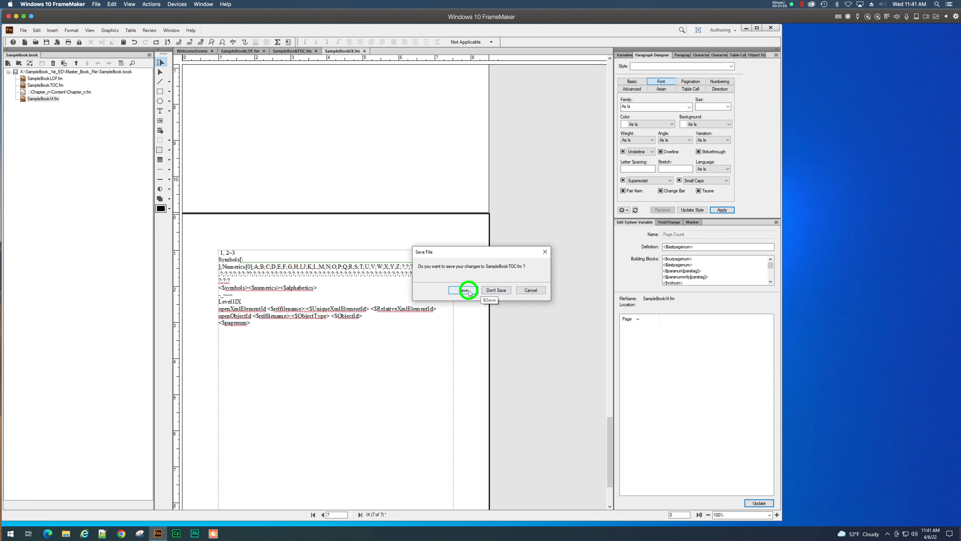
pyautogui.click(264, 51)
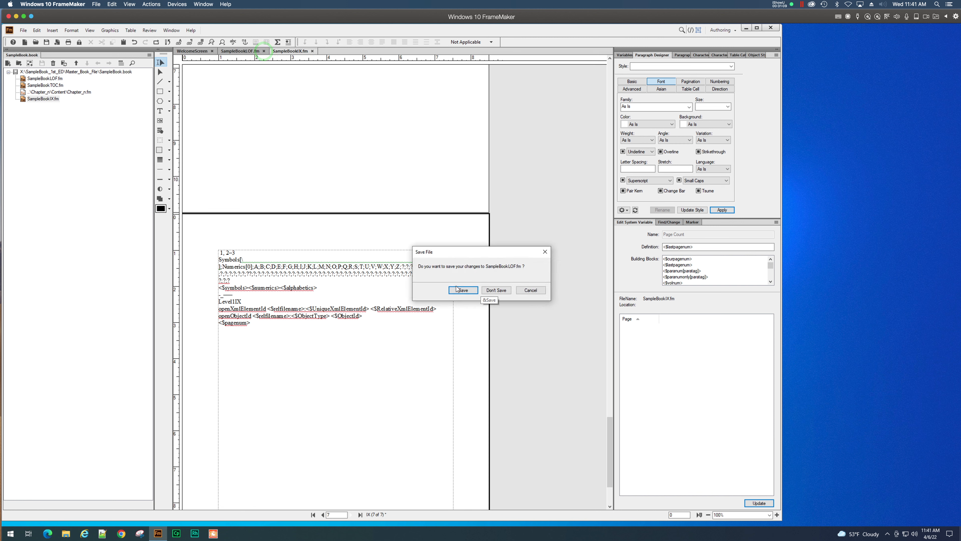
pyautogui.click(461, 290)
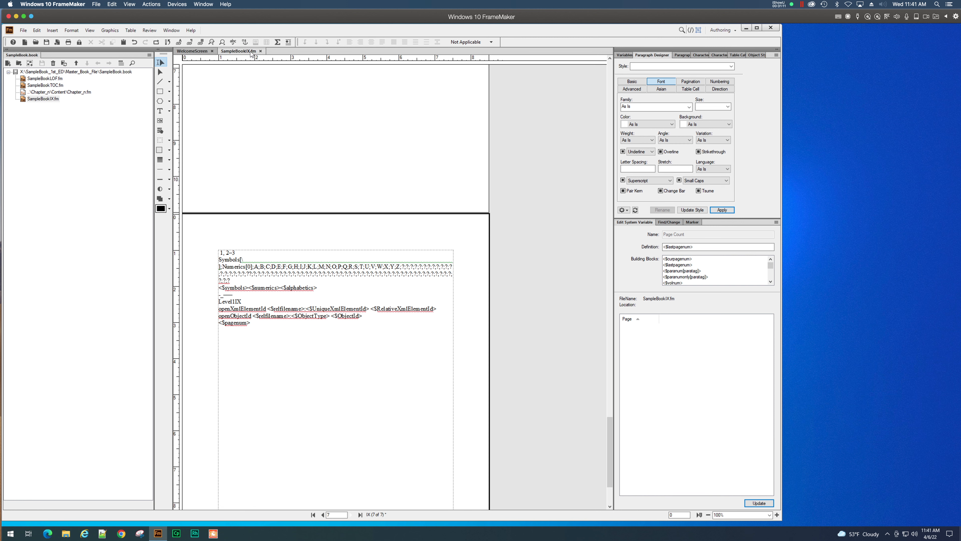
# Return to the index's body pages and set its pagination to Double Sided.
pyautogui.click(91, 30)
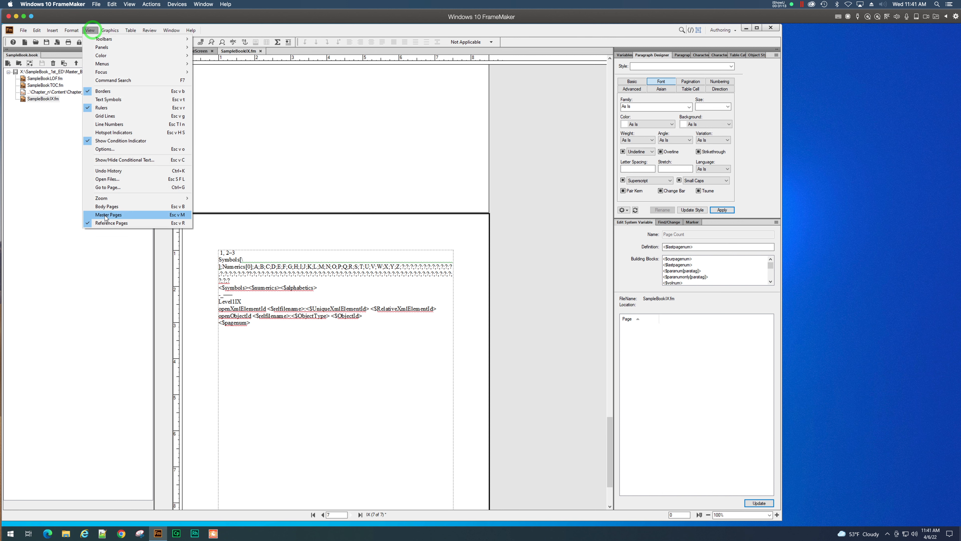
pyautogui.click(106, 207)
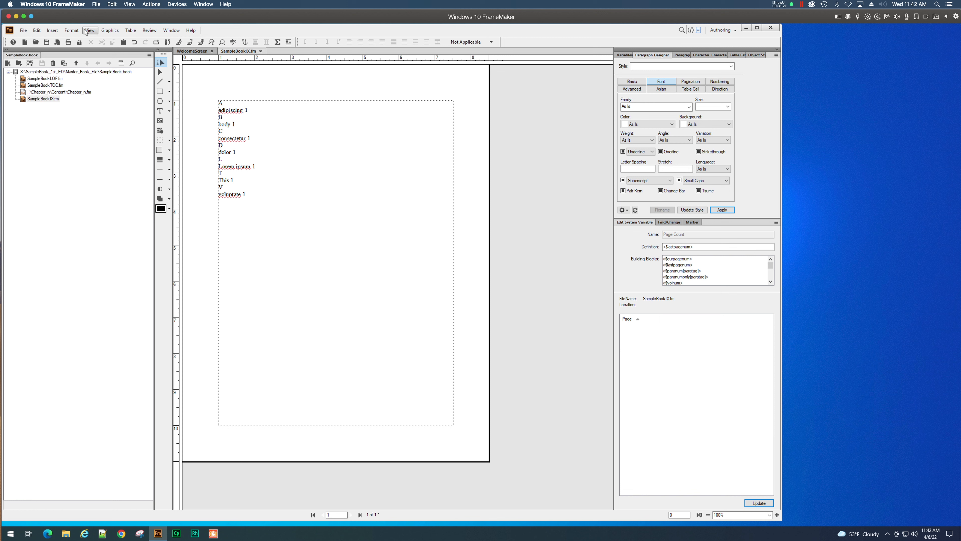
pyautogui.click(74, 31)
pyautogui.moveTo(87, 83)
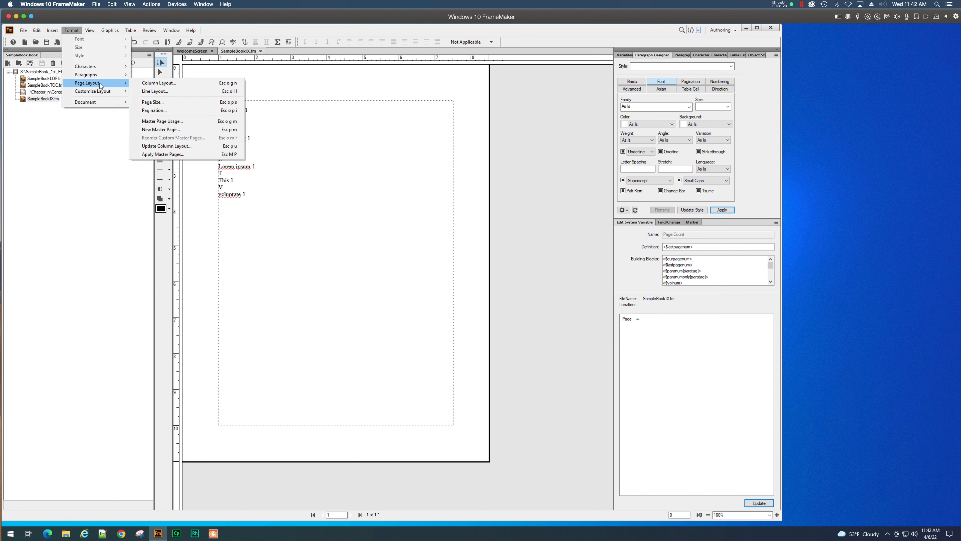
pyautogui.click(150, 110)
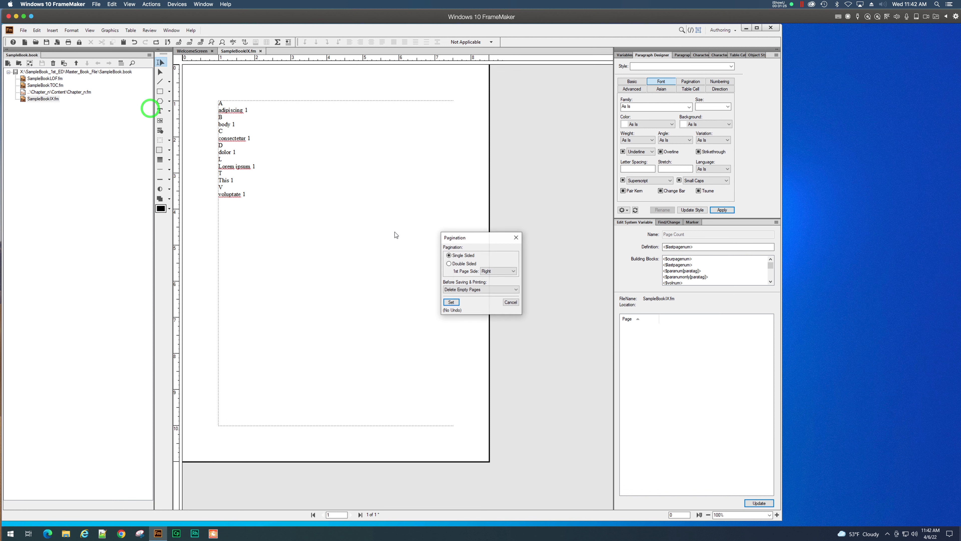
pyautogui.click(458, 263)
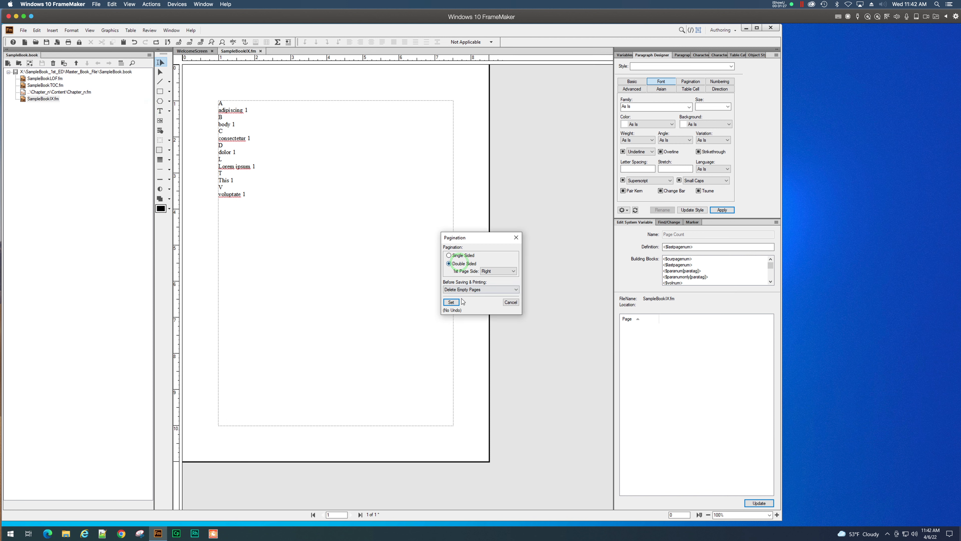
pyautogui.click(453, 305)
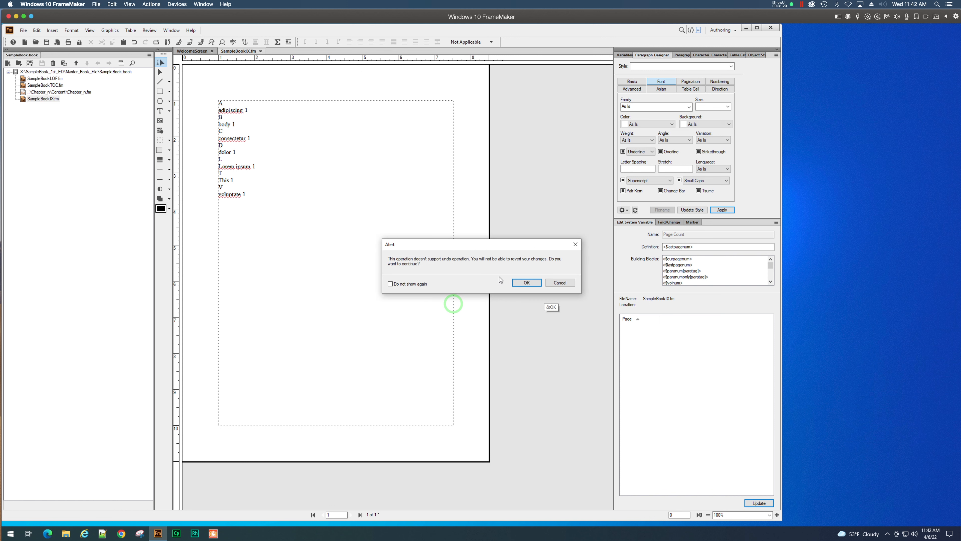
pyautogui.click(524, 282)
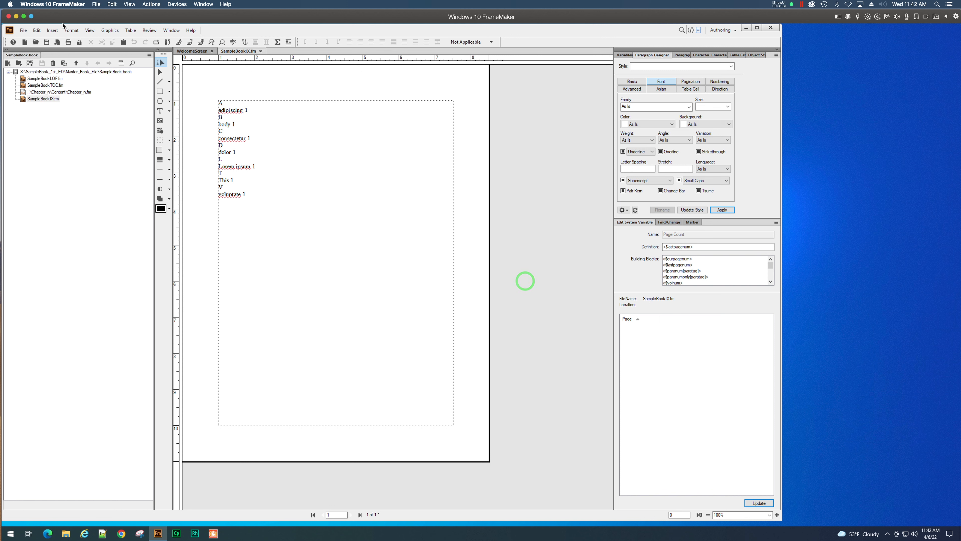
# Display the index's master pages and examine the layouts of the Left and Right pages.
pyautogui.click(89, 30)
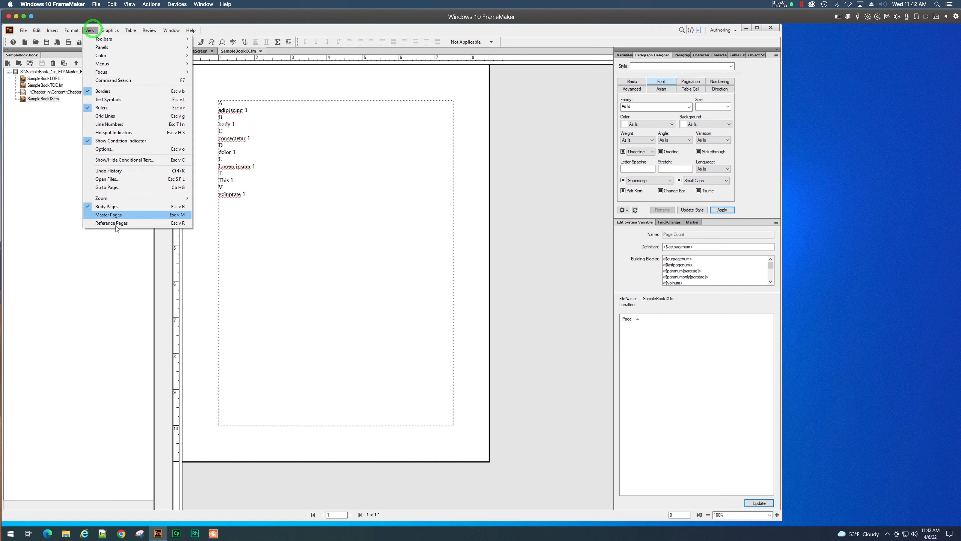
pyautogui.click(117, 215)
pyautogui.scroll(-10, 277, 240)
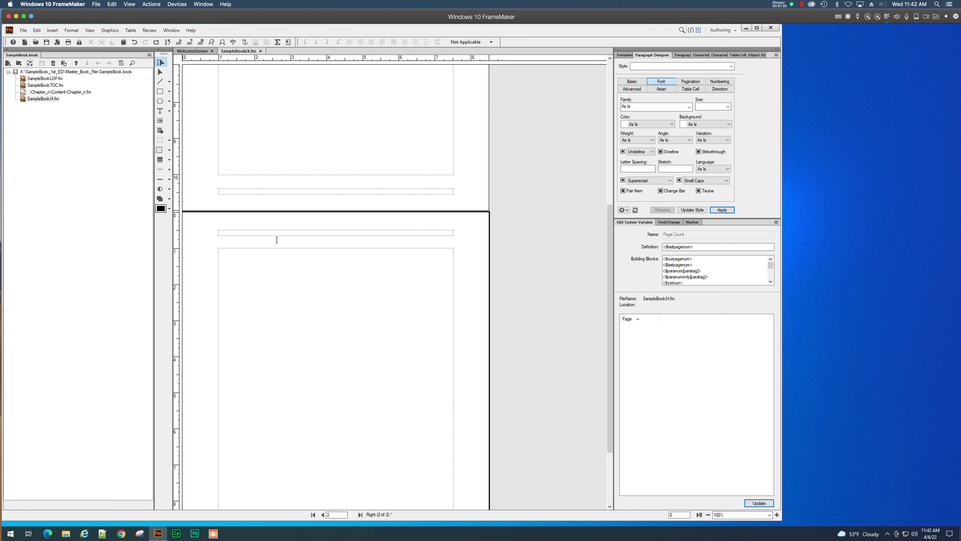
pyautogui.scroll(5, 277, 239)
pyautogui.scroll(-5, 278, 242)
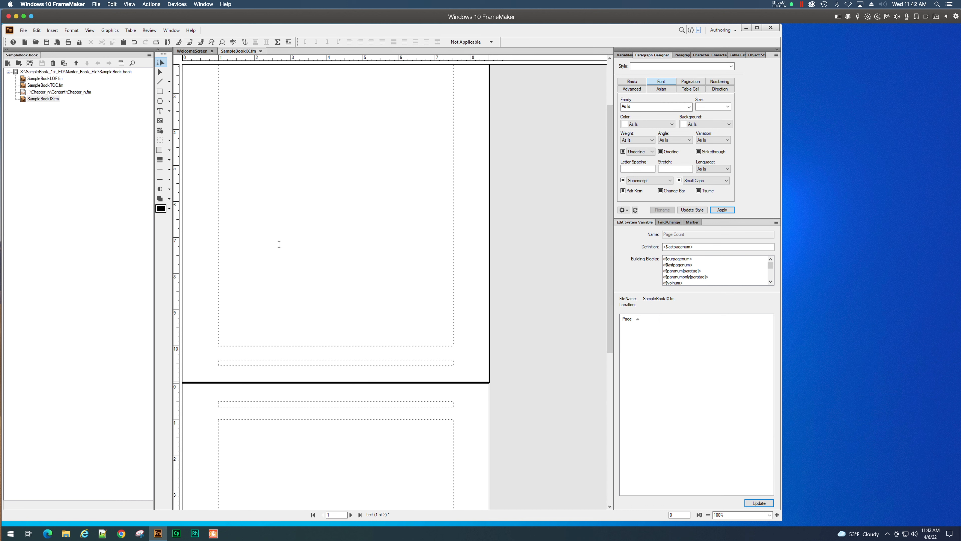
pyautogui.scroll(-4, 280, 246)
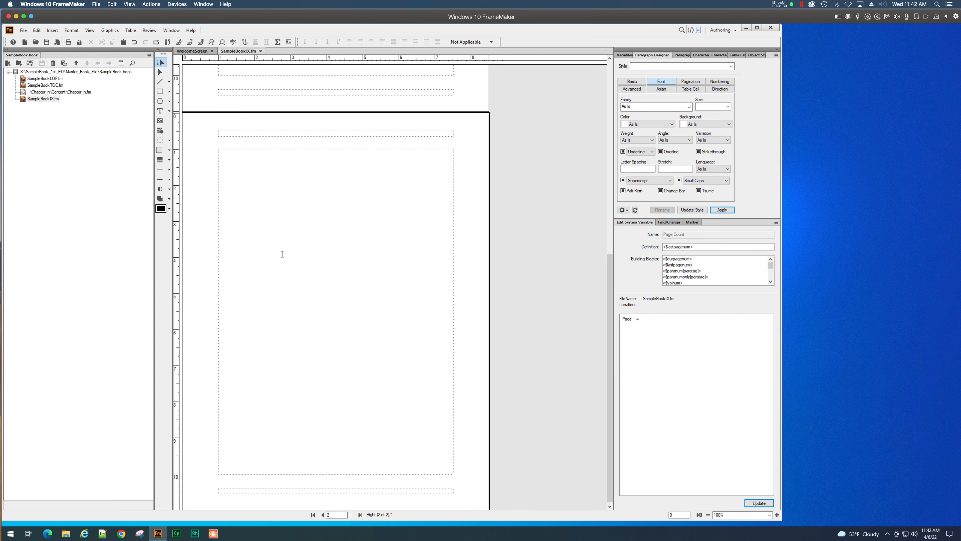
pyautogui.scroll(4, 282, 253)
pyautogui.scroll(-2, 281, 253)
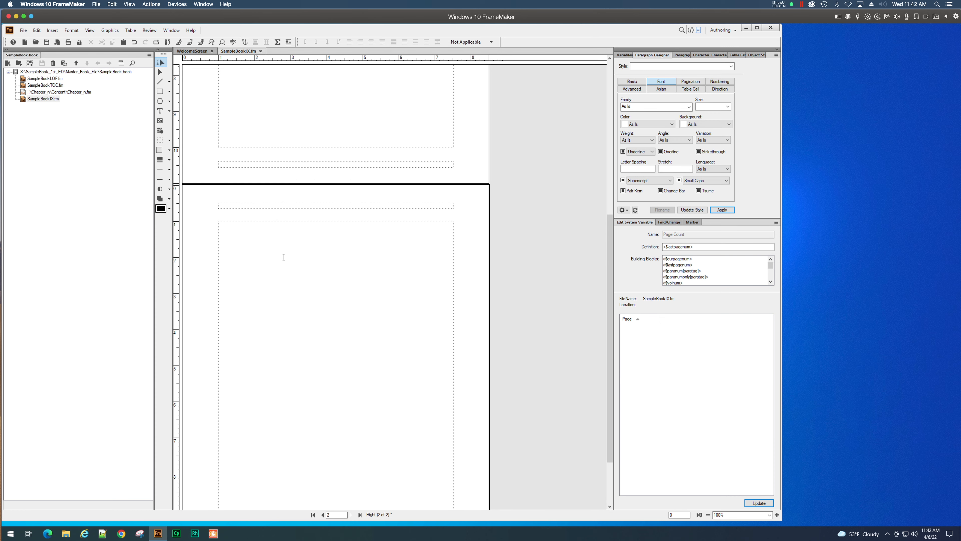
pyautogui.scroll(3, 282, 254)
pyautogui.scroll(5, 284, 257)
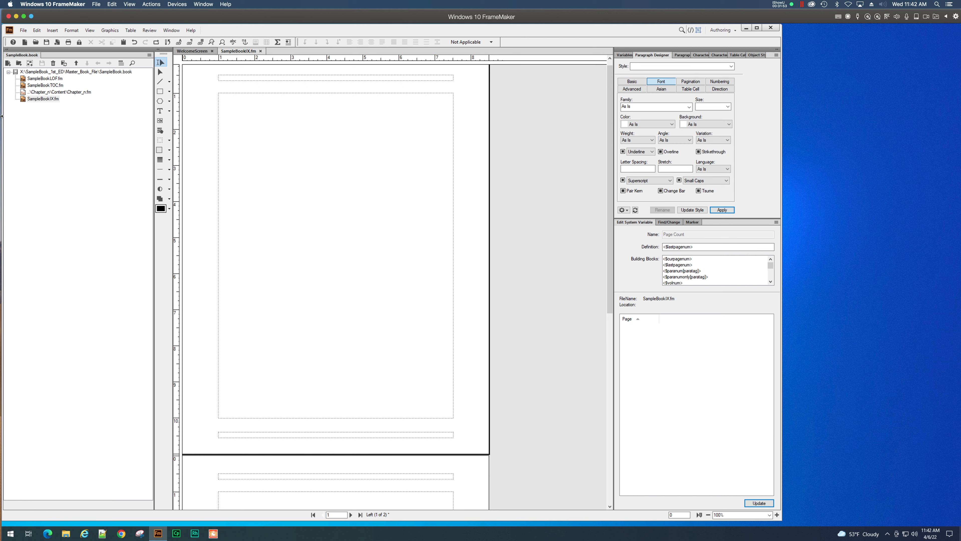
# Open the recent book CSharpBook.book and view its index CSharpBookIX.fm as a layout example.
pyautogui.click(23, 30)
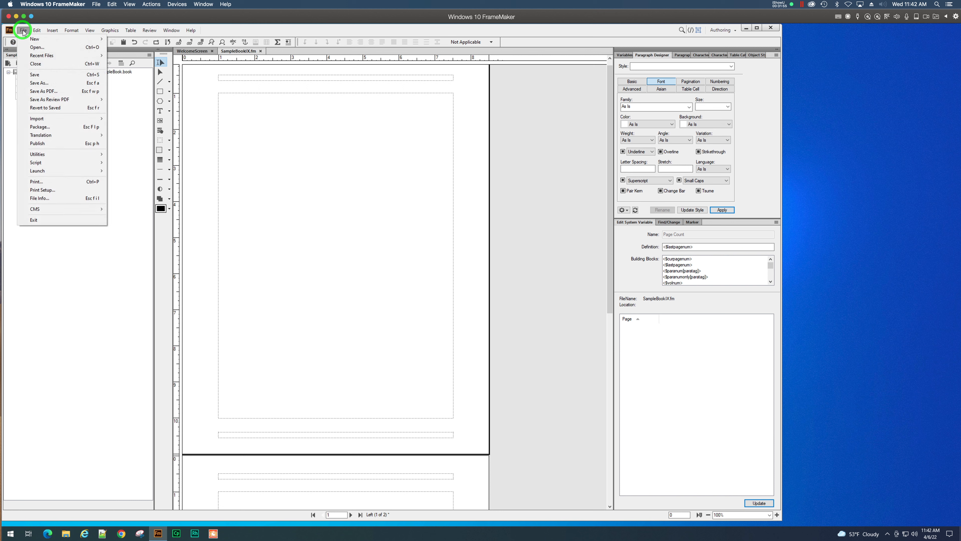
pyautogui.moveTo(90, 57)
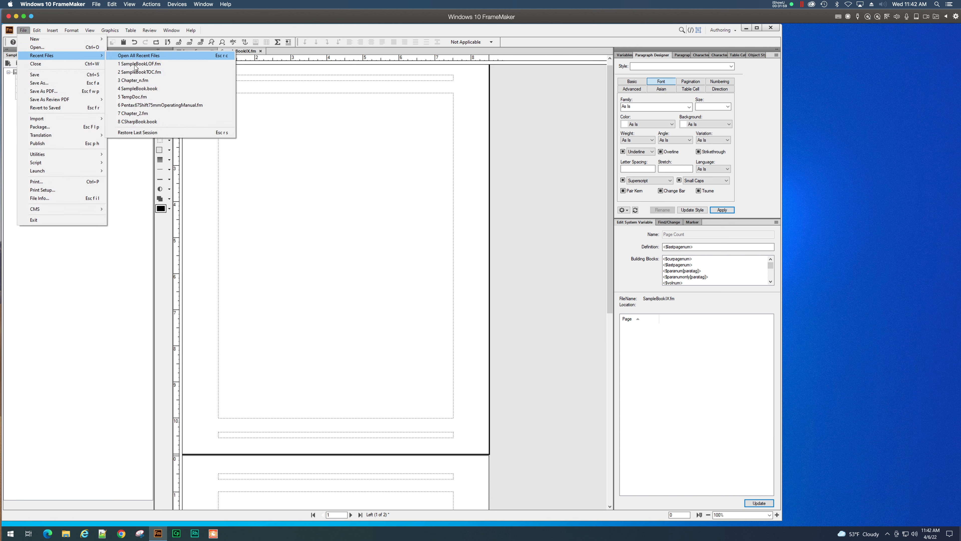
pyautogui.click(138, 122)
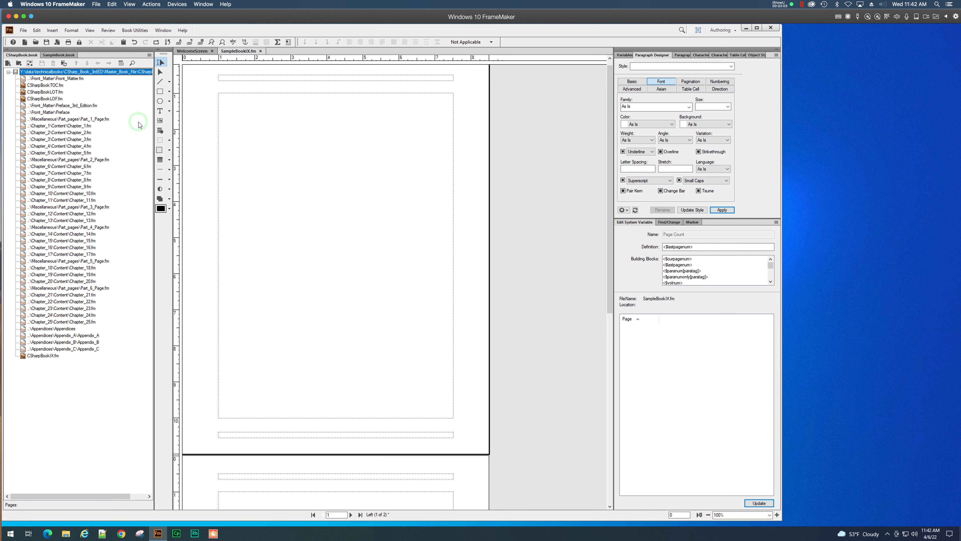
pyautogui.doubleClick(48, 357)
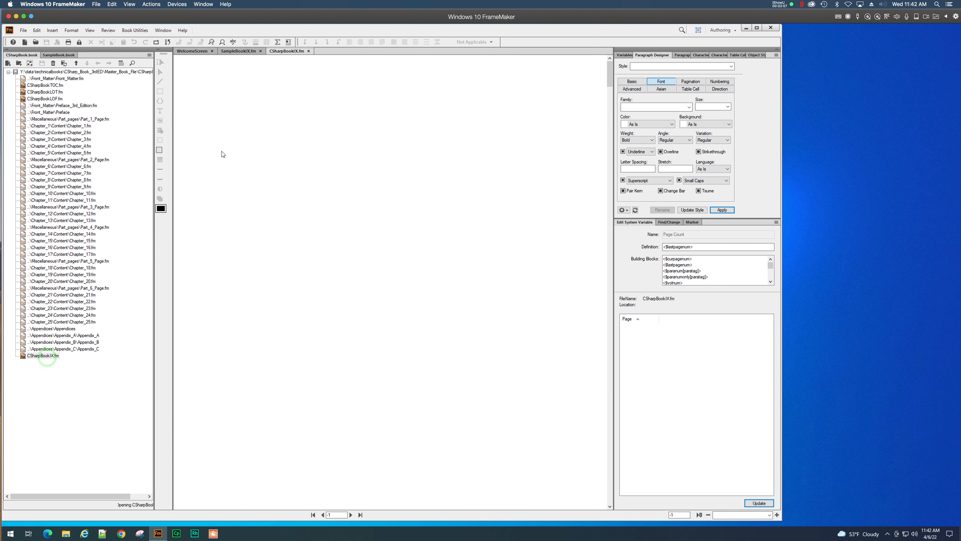
# Close SampleBookIX.fm with its changes saved and close the example index CSharpBookIX.fm.
pyautogui.click(260, 51)
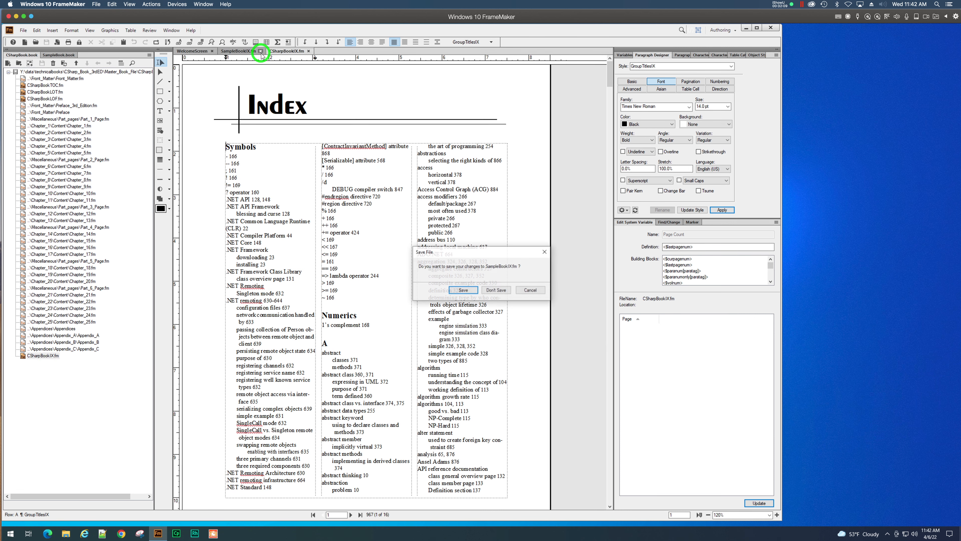
pyautogui.click(470, 291)
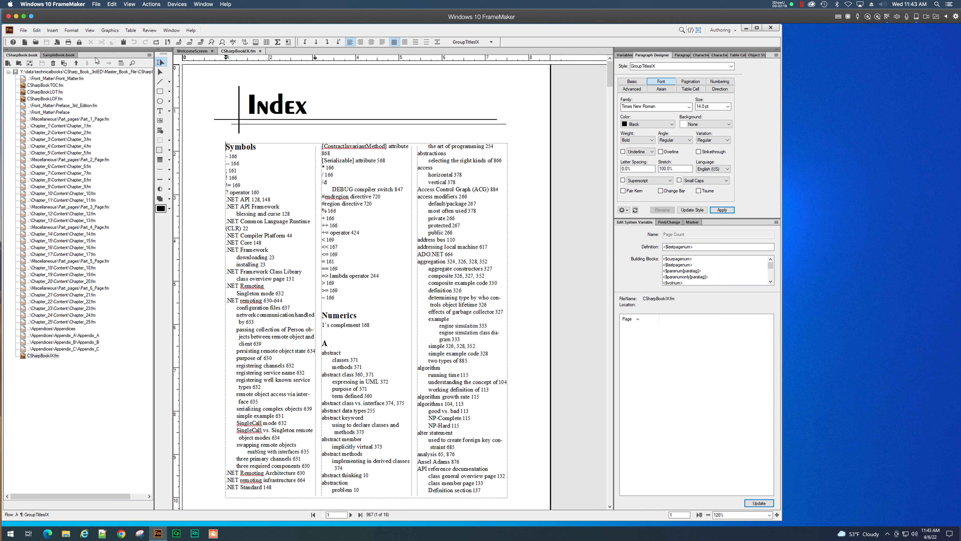
pyautogui.click(261, 51)
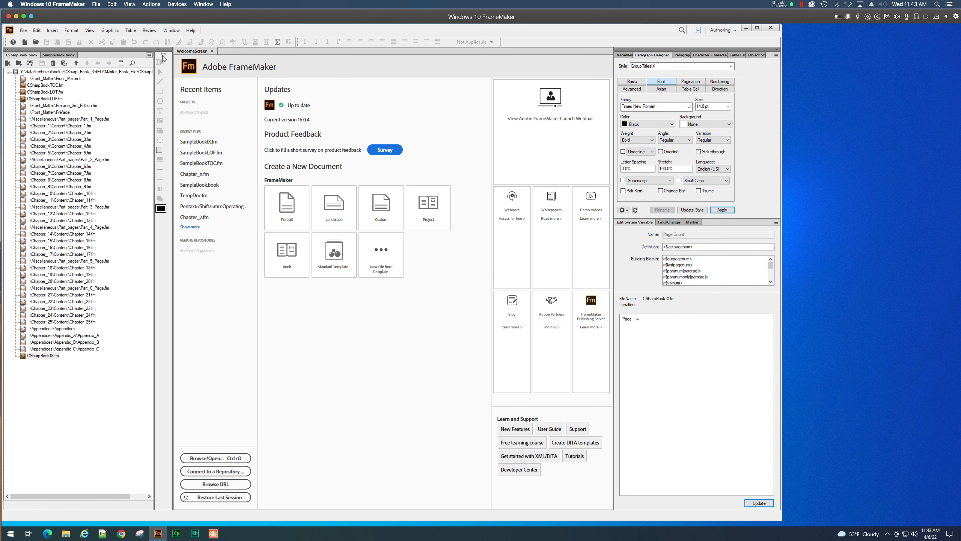
# Close CSharpBook.book and reopen SampleBookIX.fm from the sample book.
pyautogui.click(150, 56)
pyautogui.click(169, 59)
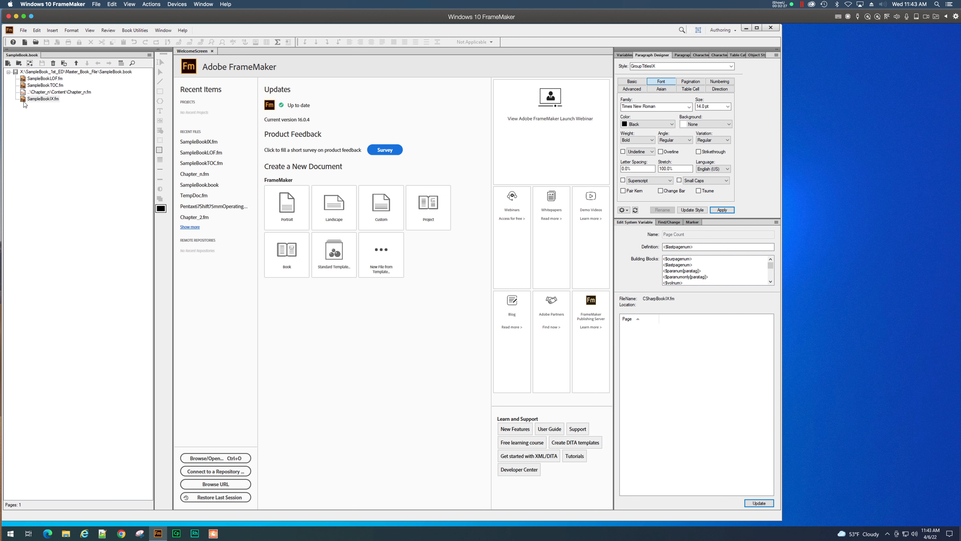
pyautogui.doubleClick(24, 100)
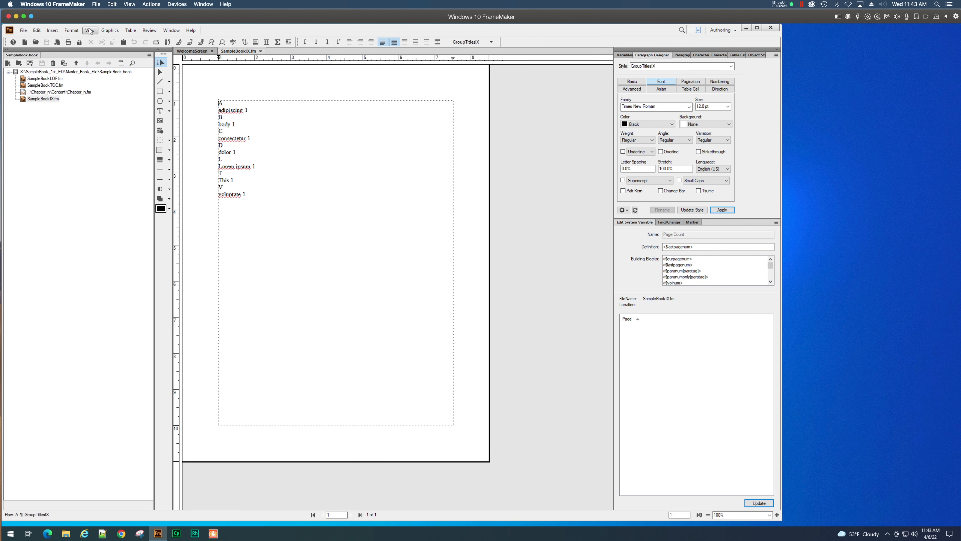
# Change the column layout of SampleBookIX.fm to 3 columns and update the entire row.
pyautogui.click(67, 31)
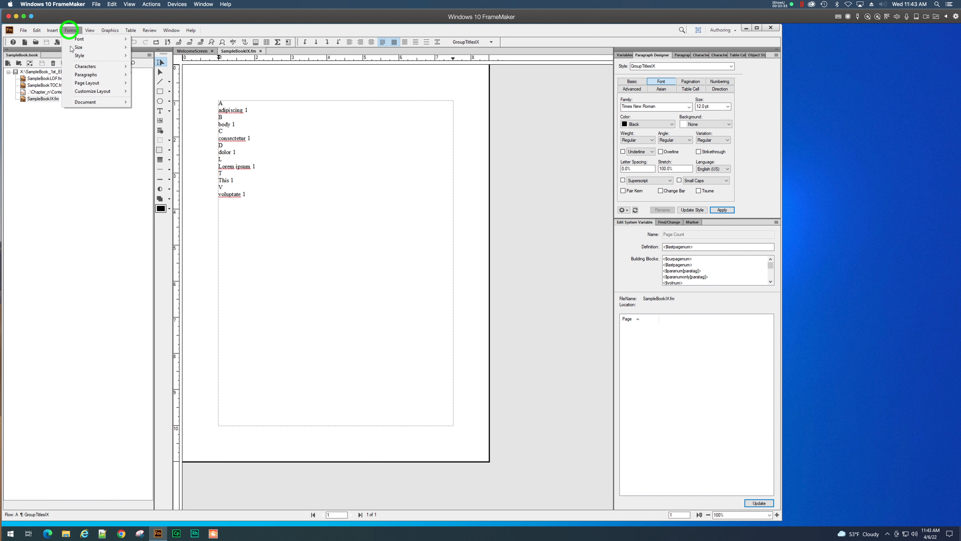
pyautogui.moveTo(82, 84)
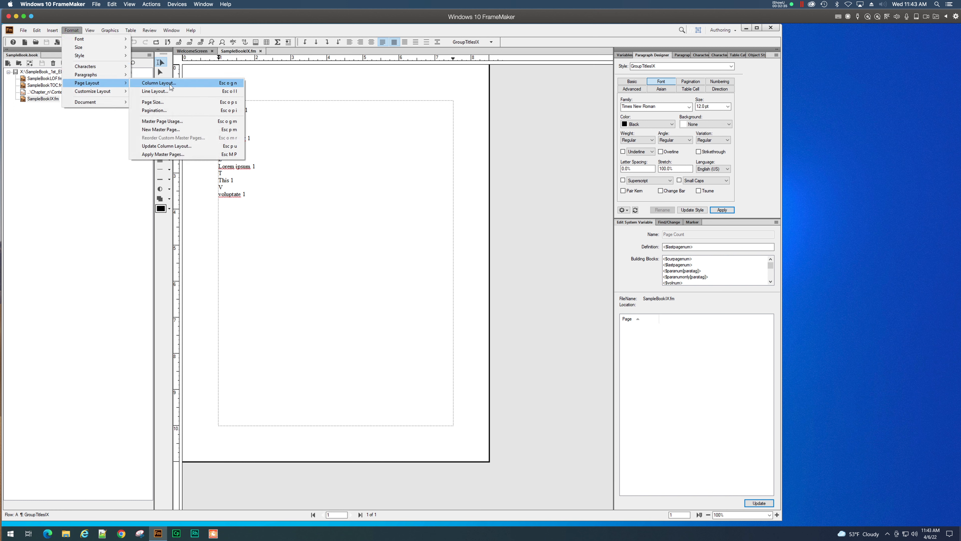
pyautogui.click(168, 83)
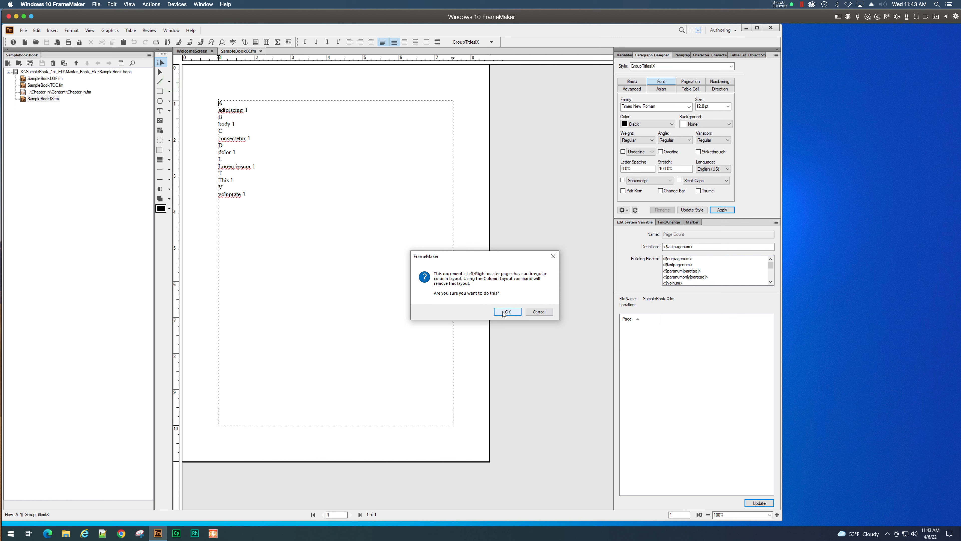
pyautogui.click(503, 311)
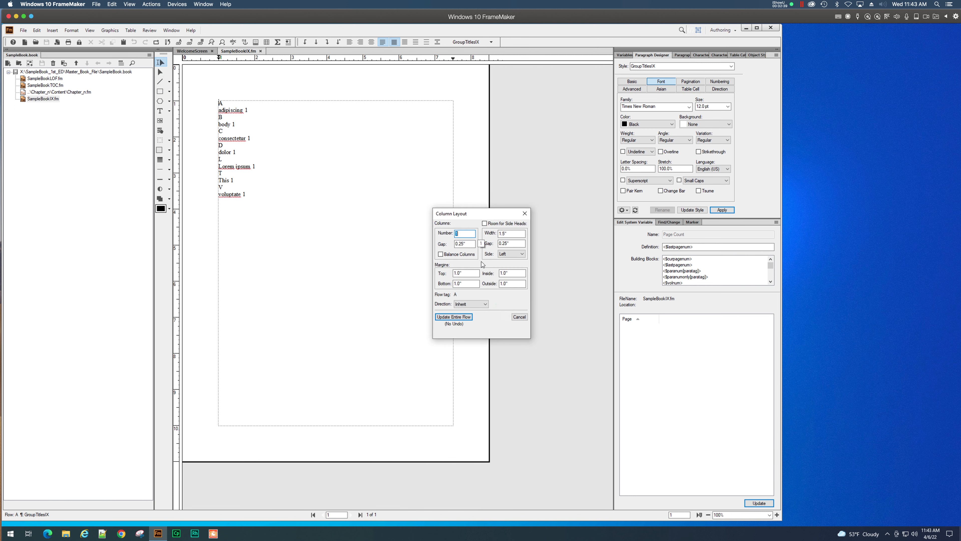
pyautogui.click(463, 234)
pyautogui.write('3')
pyautogui.click(458, 318)
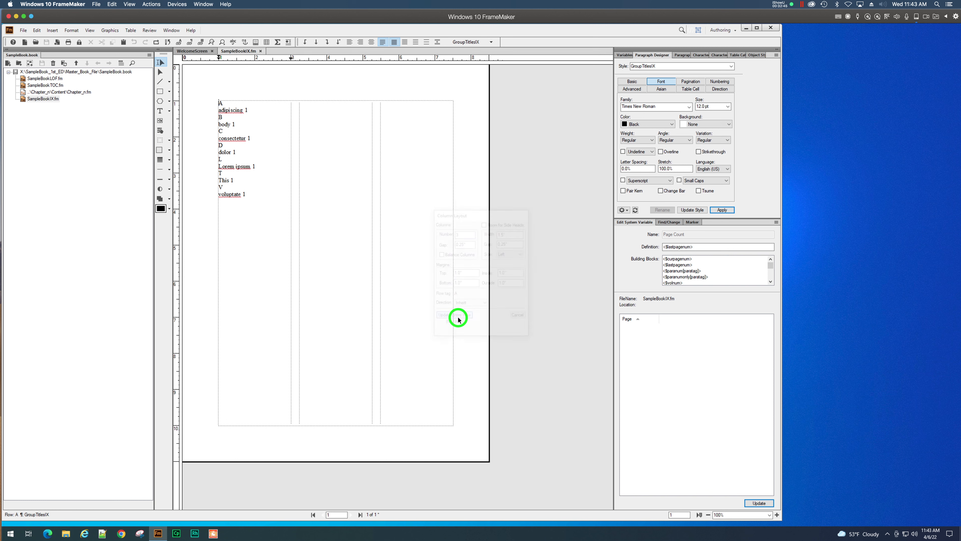
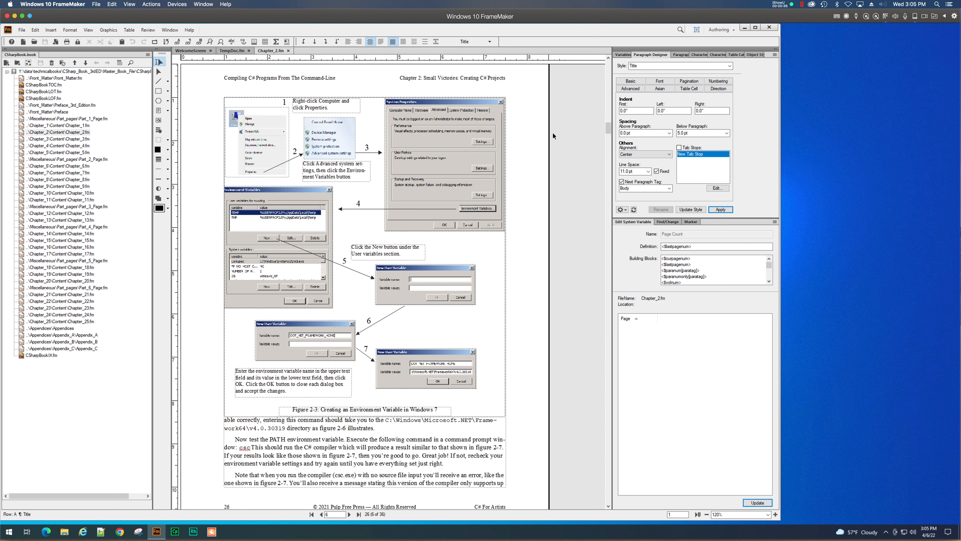
# Close Chapter_2.fm and the book CSharpBook.book, leaving TempDoc.fm open.
pyautogui.scroll(-2, 567, 132)
pyautogui.scroll(3, 566, 132)
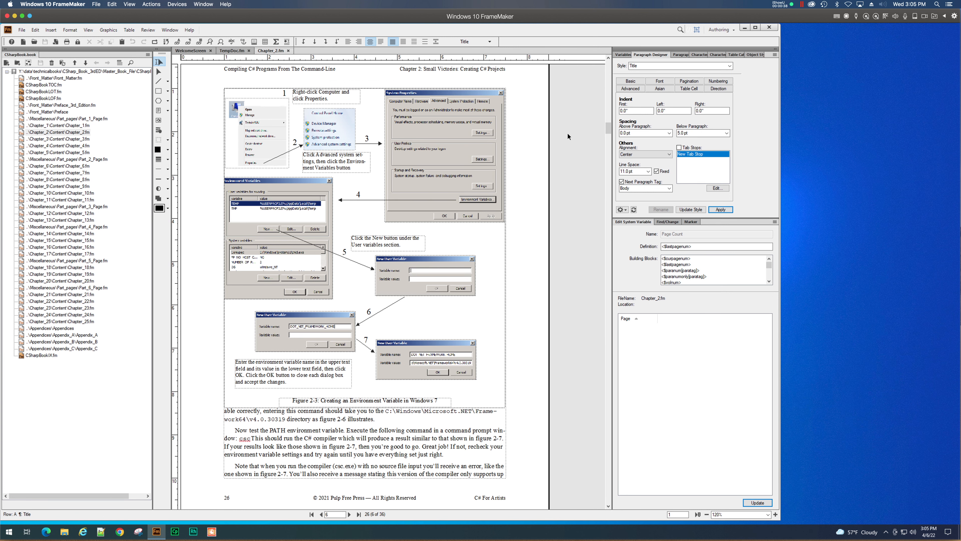
pyautogui.scroll(1, 567, 132)
pyautogui.scroll(-1, 567, 133)
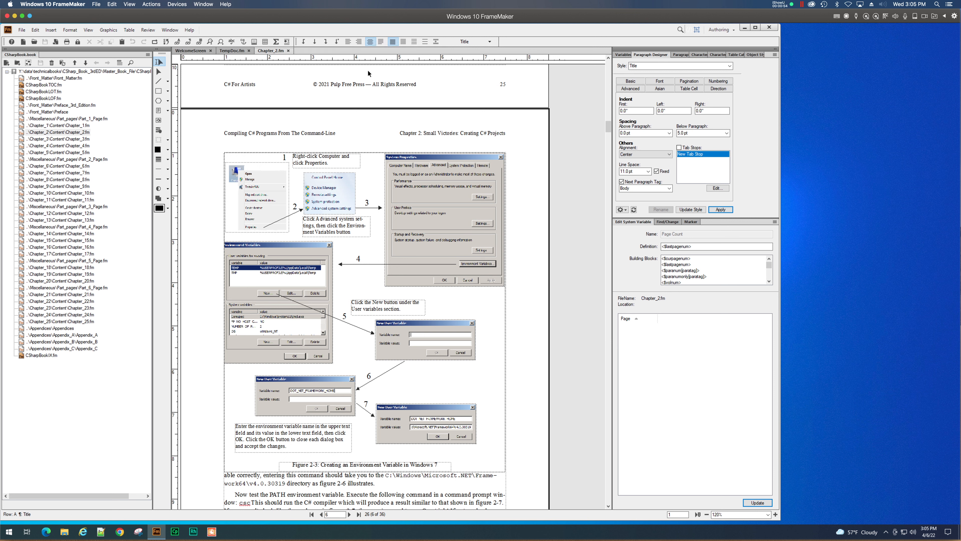
pyautogui.click(288, 51)
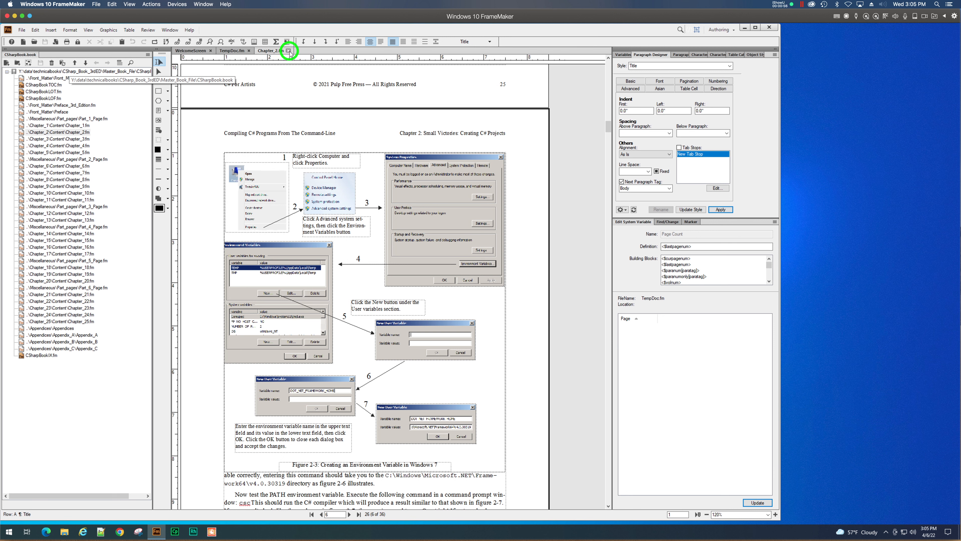
pyautogui.click(148, 54)
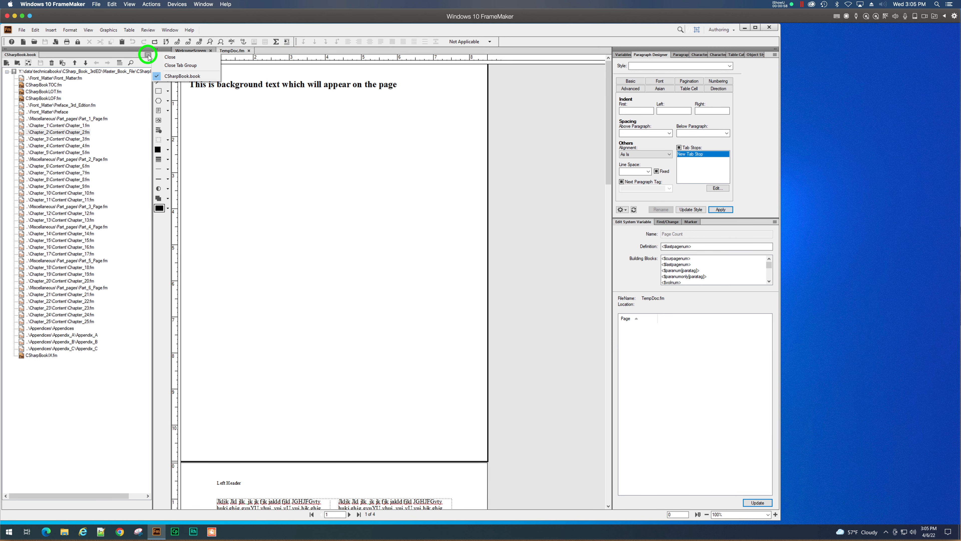
pyautogui.click(170, 57)
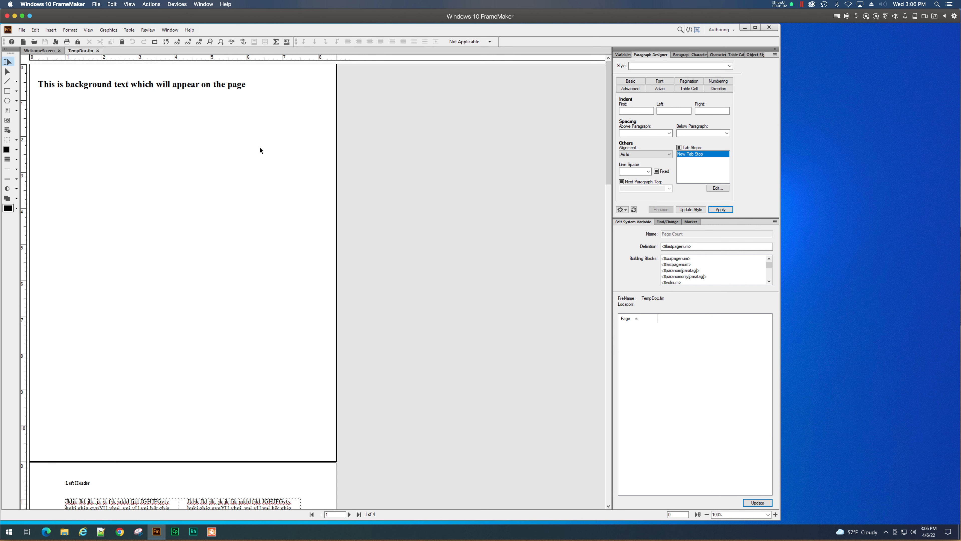
# Draw a single-column text frame about 5 by 2 inches on the first page of TempDoc.fm, just below the background text.
pyautogui.scroll(-2, 260, 150)
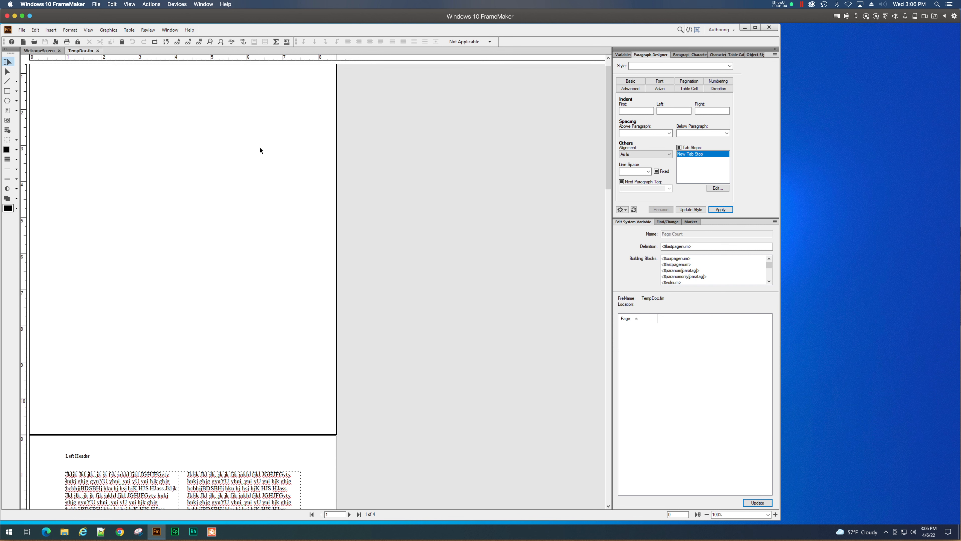
pyautogui.scroll(2, 259, 151)
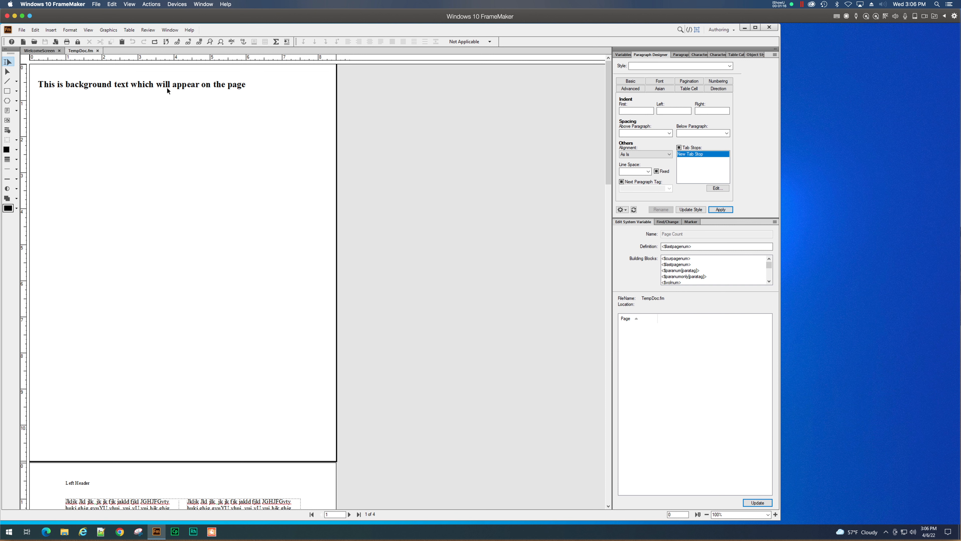
pyautogui.click(7, 110)
pyautogui.moveTo(41, 99); pyautogui.dragTo(222, 175)
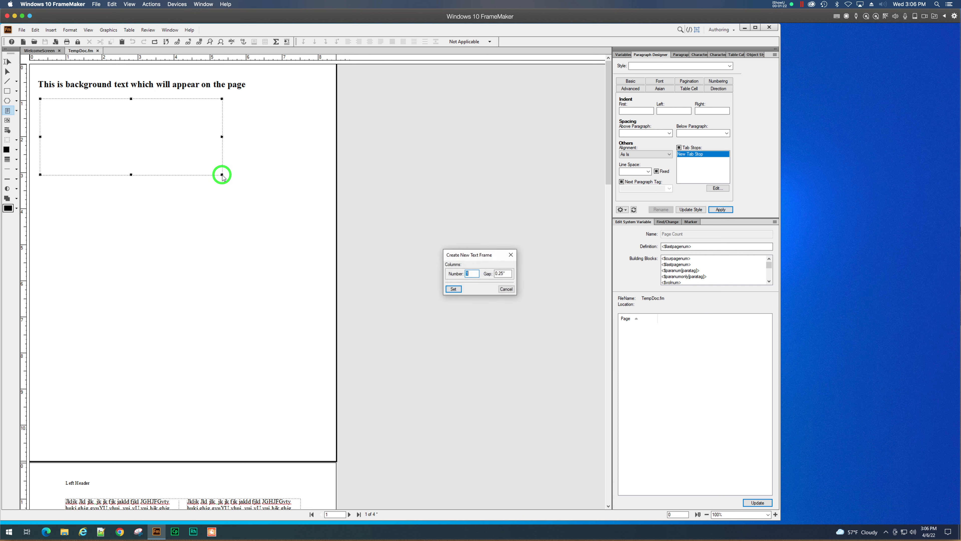
pyautogui.click(456, 290)
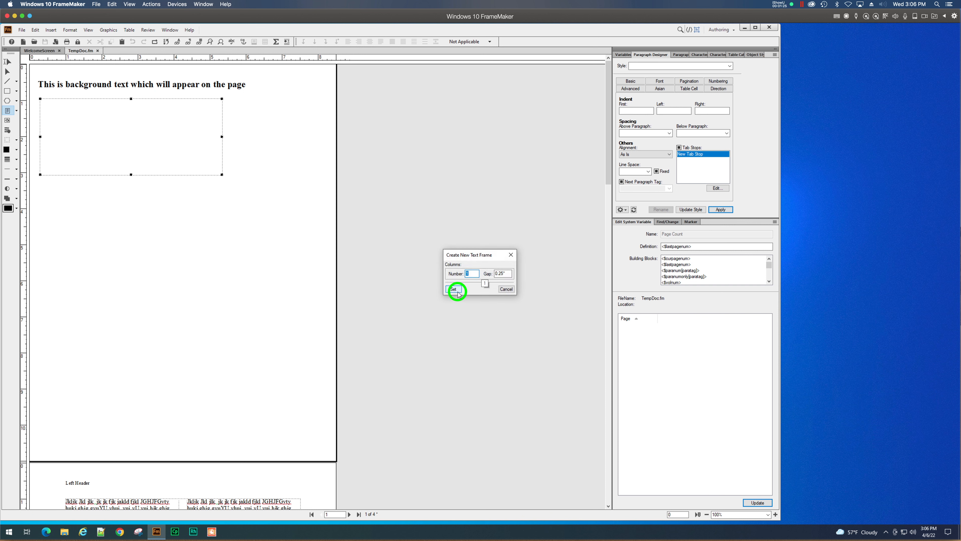
# Draw two overlapping single-column text frames lower on the page, about 4 by 4.5 inches and about 5.5 by 1.75 inches.
pyautogui.click(8, 110)
pyautogui.click(170, 213)
pyautogui.moveTo(171, 212); pyautogui.dragTo(320, 373)
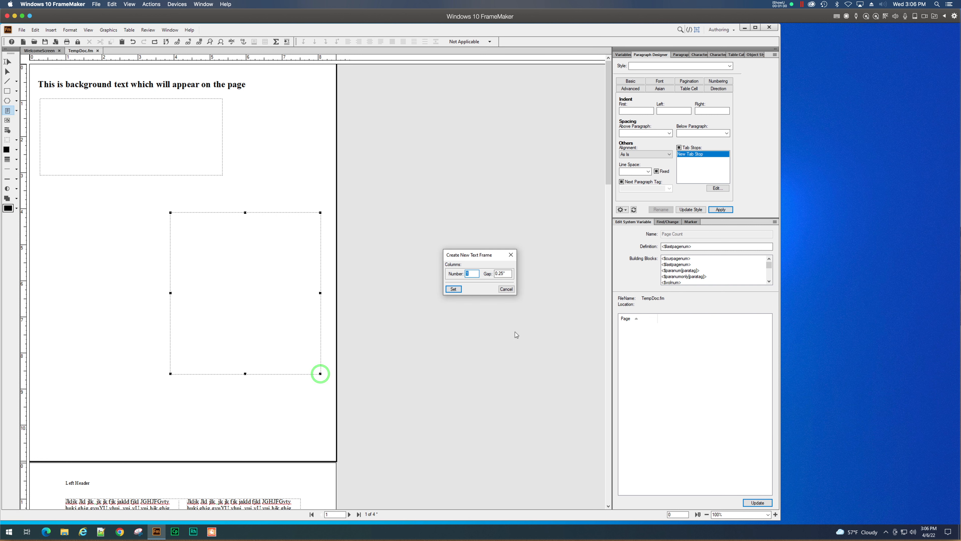
pyautogui.click(455, 290)
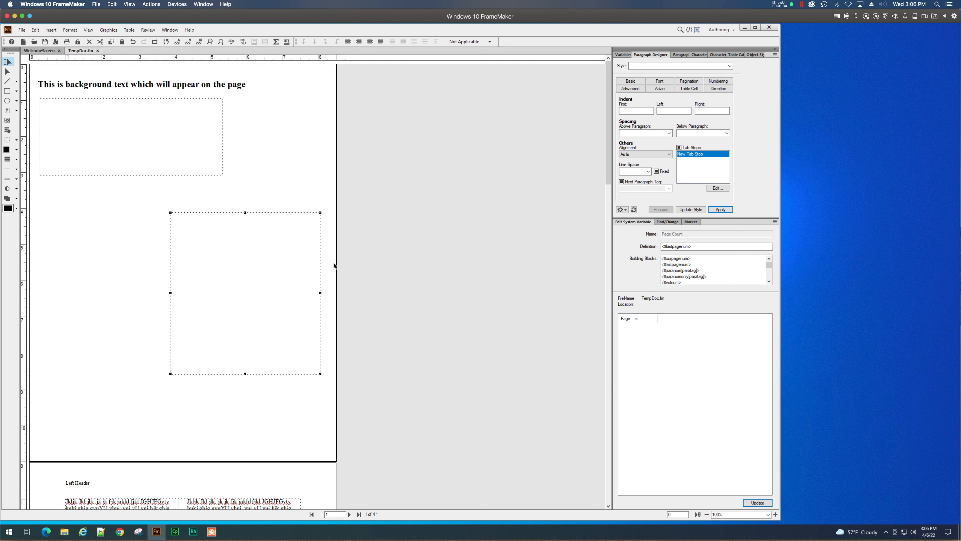
pyautogui.click(8, 111)
pyautogui.moveTo(72, 193); pyautogui.dragTo(267, 256)
pyautogui.click(451, 290)
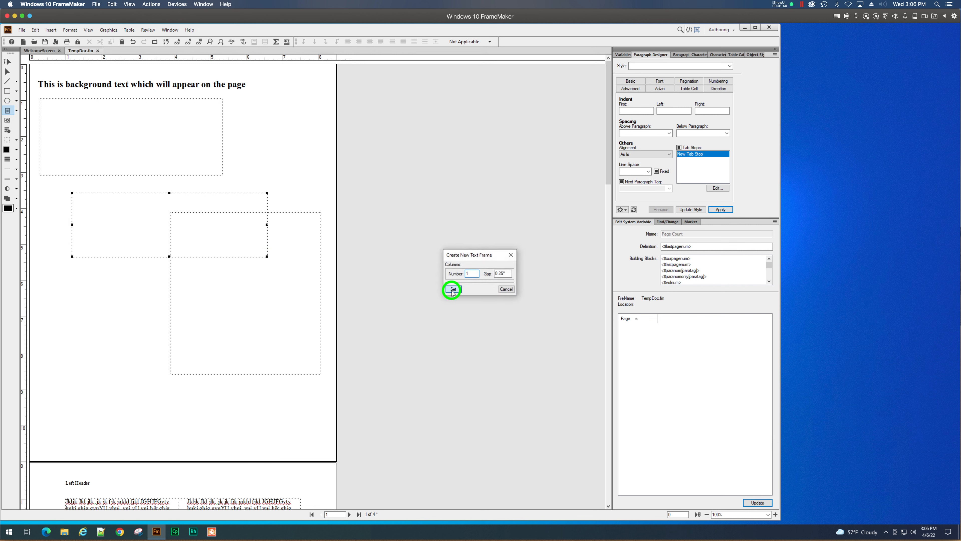
# Enter about two lines of random filler text in the uppermost text frame.
pyautogui.click(68, 110)
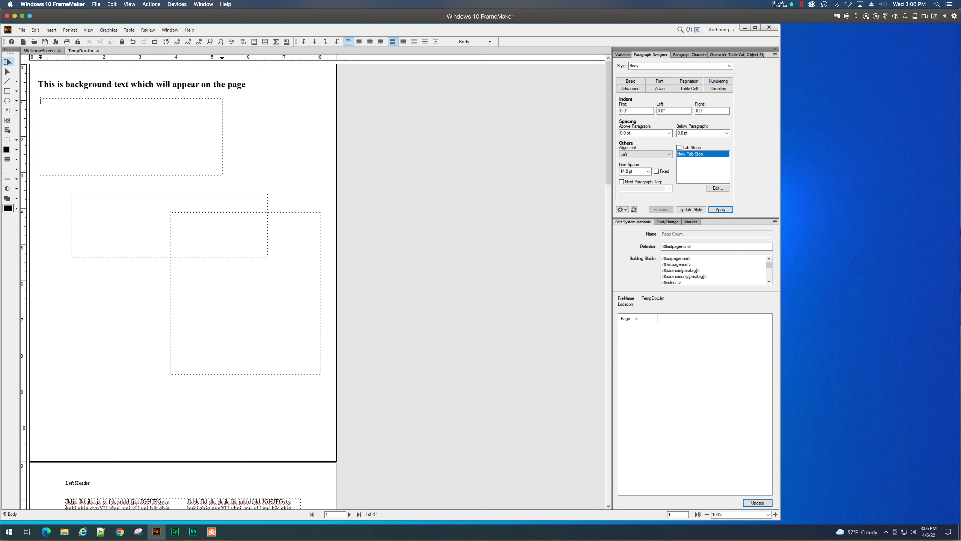
pyautogui.write('tghS h jk jfkda jl hhjk h')
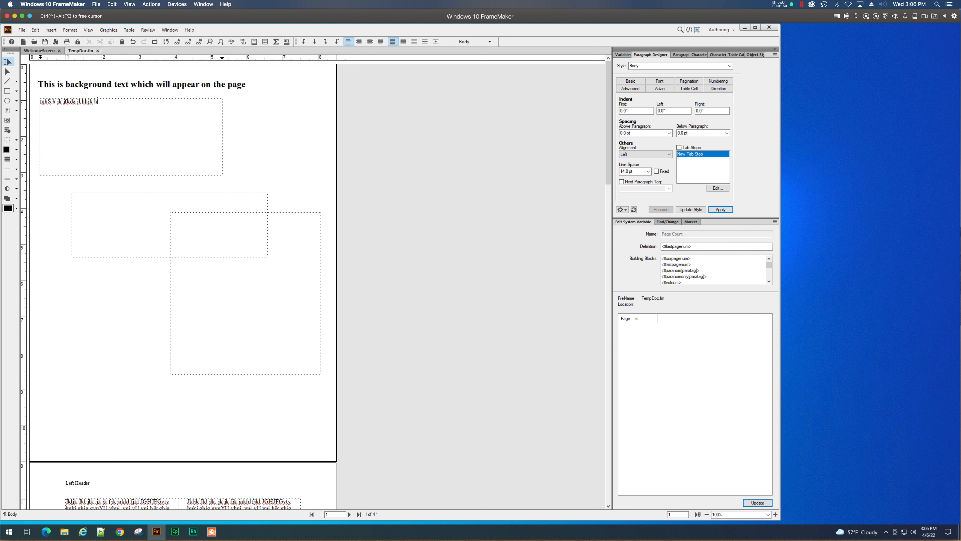
pyautogui.write('l jkfld ajkl jl hjk hkjl fhjd ahj hjf ahjf hjak fhdjka h')
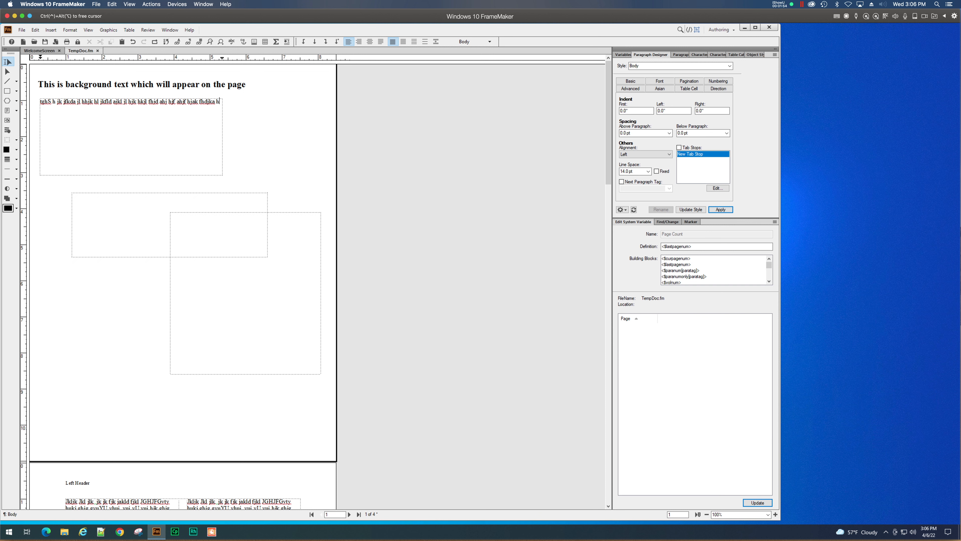
pyautogui.write('j hj hfjk haj hfakj hfjdak hf')
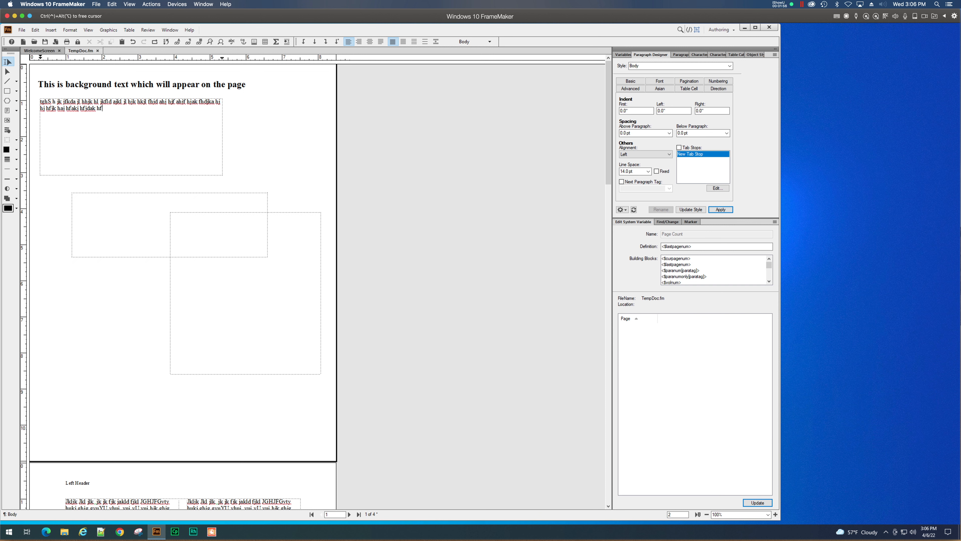
pyautogui.write('ajks hjk hjf hajk hjka hfdja hfajk hjk hfja hfjka')
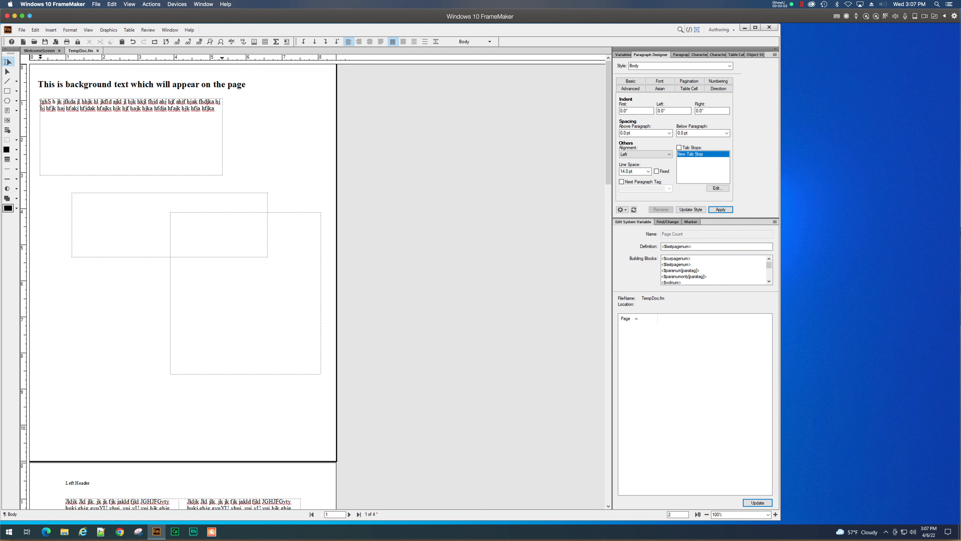
# Copy the filler text and paste it repeatedly below, adding blank lines, until it overflows the uppermost text frame.
pyautogui.moveTo(41, 102); pyautogui.dragTo(209, 114)
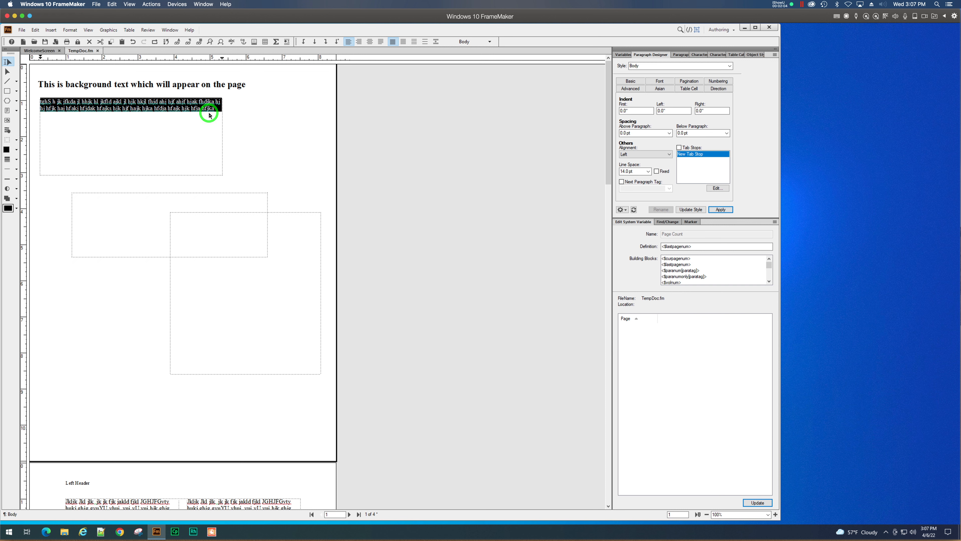
pyautogui.click(211, 113)
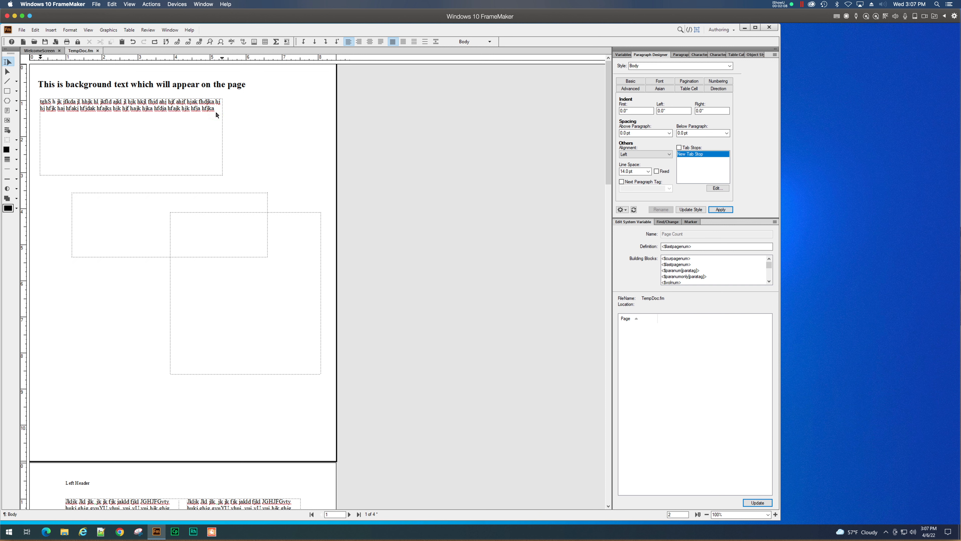
pyautogui.write('tghS h jk jfkda jl hhjk hl jkfld ajkl jl hjk hkjl fhjd ahj hjf ahjf hjak fhdjka hj hj hfjk haj hfakj hfjdak hfajks hjk hjf hajk hjka hfdja hfajk hjk hfja hfjka')
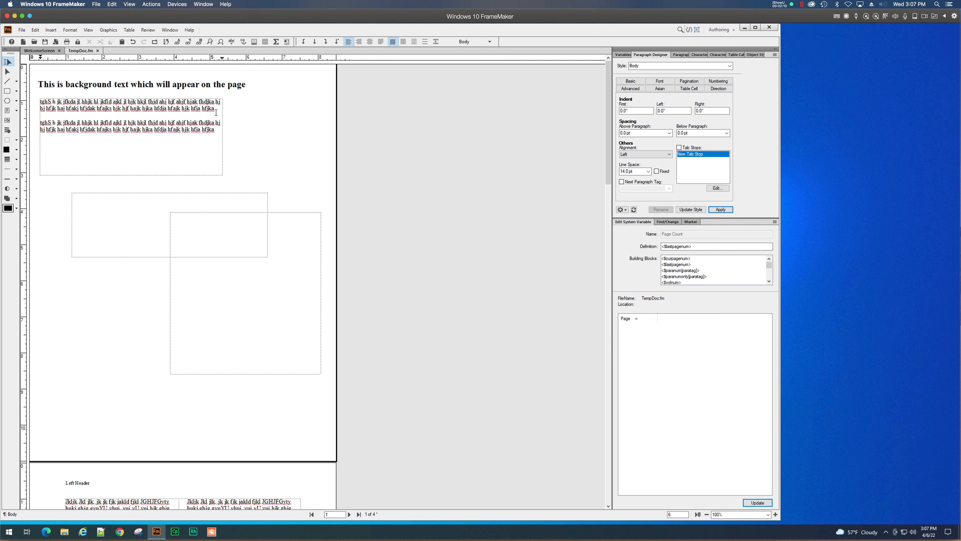
pyautogui.write('tghS h jk jfkda jl hhjk hl jkfld ajkl jl hjk hkjl fhjd ahj hjf ahjf hjak fhdjka hj hj hfjk haj hfakj hfjdak hfajks hjk hjf hajk hjka hfdja hfajk hjk hfja hfjka')
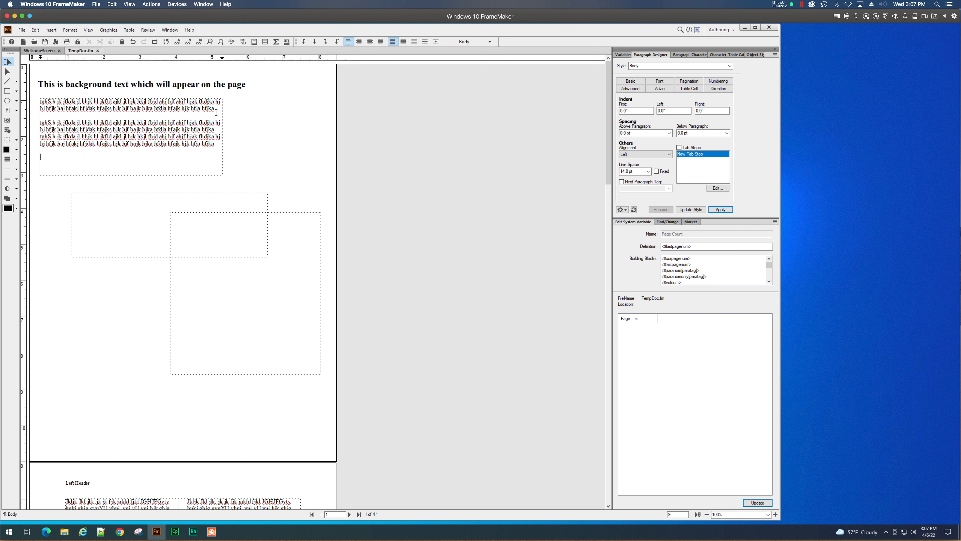
pyautogui.press('Return')
pyautogui.write('tghS h jk jfkda jl hhjk hl jkfld ajkl jl hjk hkjl fhjd ahj hjf ahjf hjak fhdjka hj hj hfjk haj hfakj hfjdak hfajks hjk hjf hajk hjka hfdja hfajk hjk hfja hfjka')
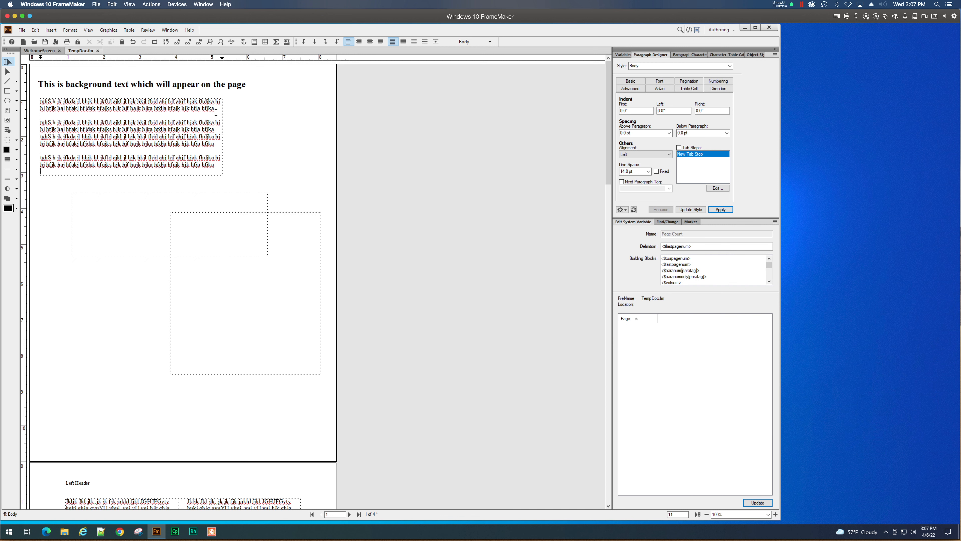
pyautogui.press('Return')
pyautogui.press('Return')
pyautogui.press('Return')
# Extend the lower edge of the filled text frame downward to a height of about 3.3 inches.
pyautogui.click(7, 72)
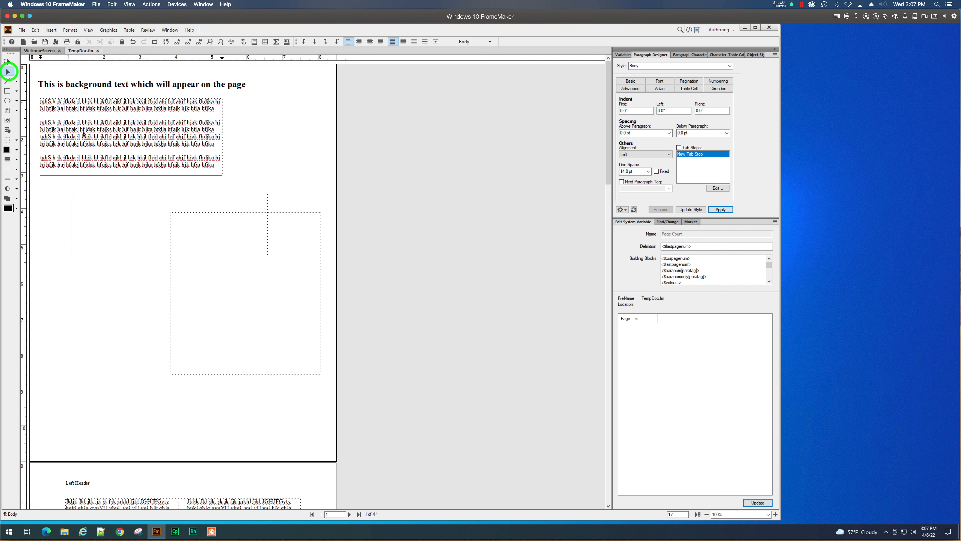
pyautogui.click(115, 172)
pyautogui.moveTo(130, 175); pyautogui.dragTo(135, 218)
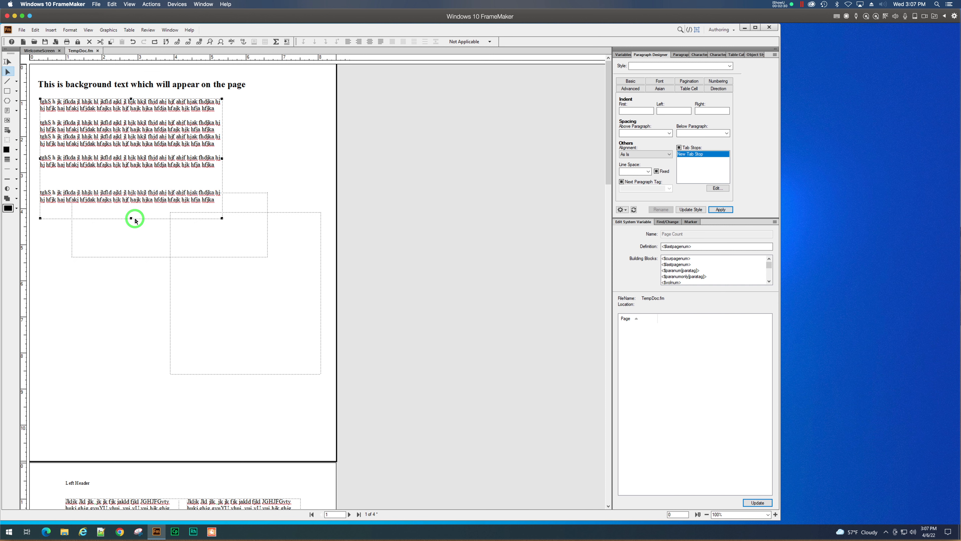
pyautogui.click(121, 219)
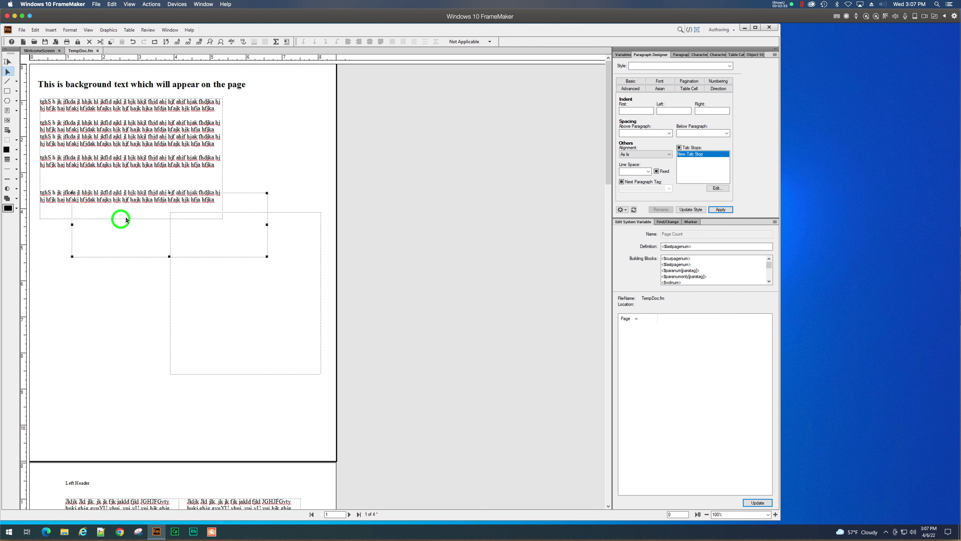
pyautogui.click(205, 174)
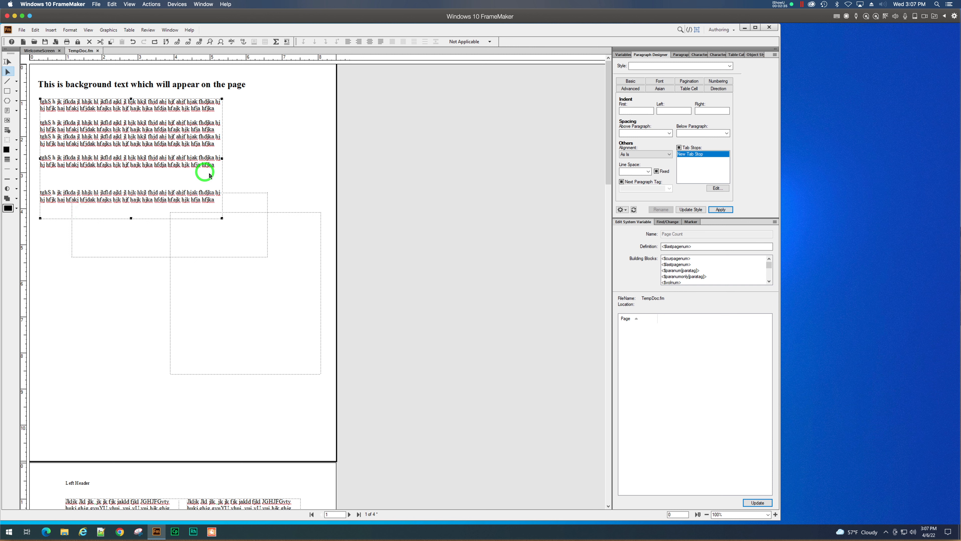
pyautogui.keyDown('shift'); pyautogui.click(238, 193); pyautogui.keyUp('shift')
pyautogui.click(70, 30)
pyautogui.moveTo(94, 83)
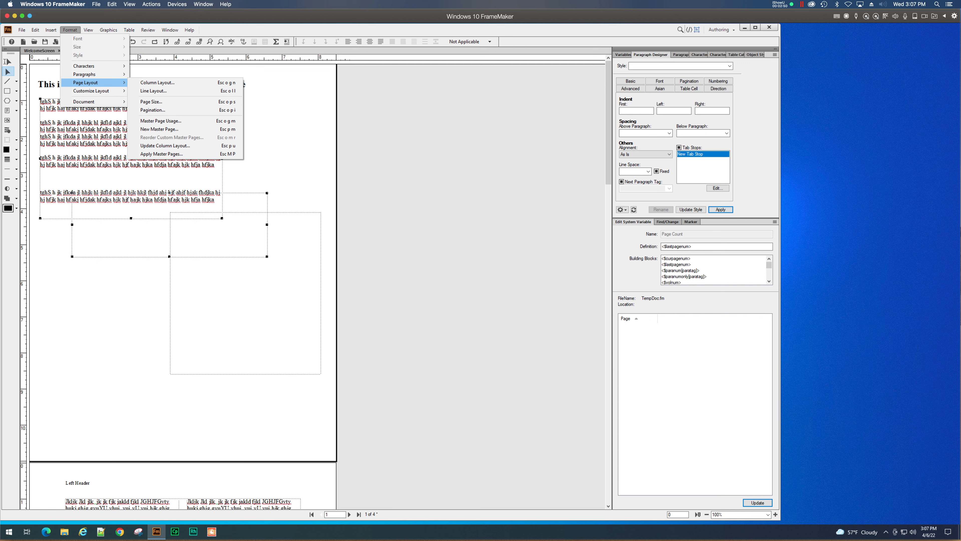
pyautogui.click(289, 148)
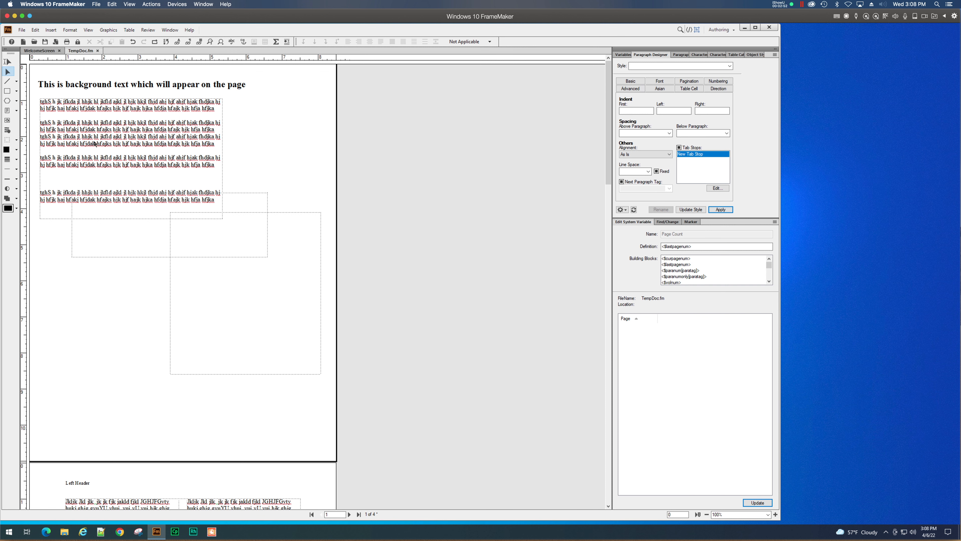
pyautogui.click(188, 125)
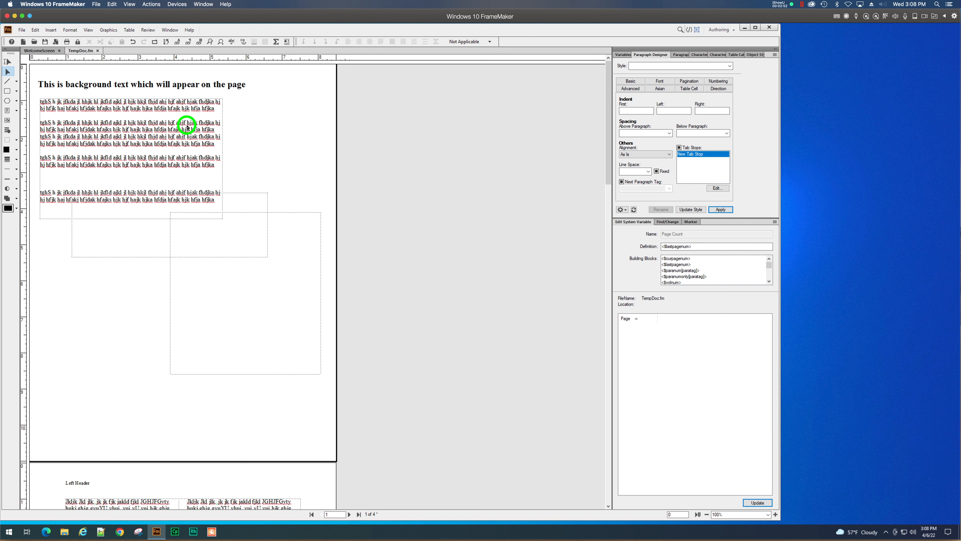
# Try to connect all three text frames on the page in one operation.
pyautogui.keyDown('shift'); pyautogui.click(253, 200); pyautogui.keyUp('shift')
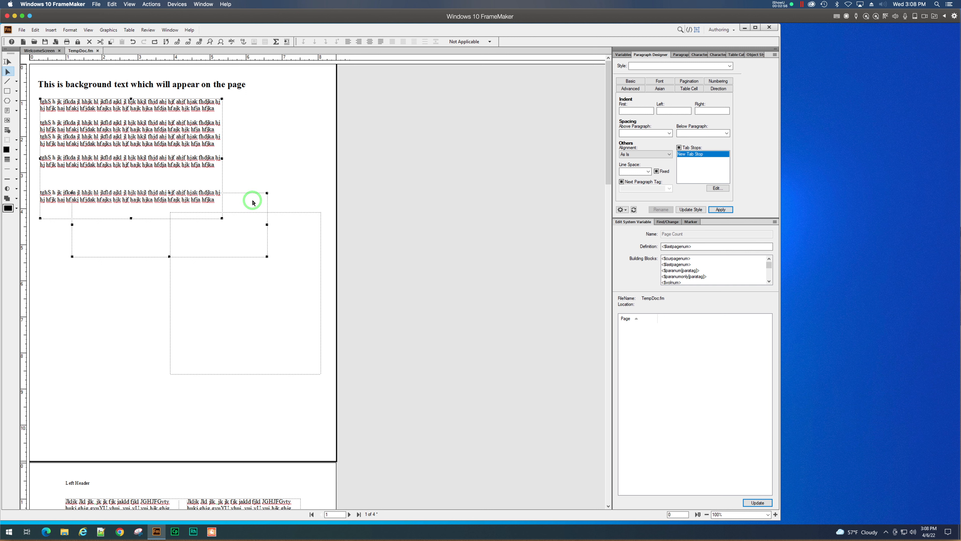
pyautogui.keyDown('shift'); pyautogui.click(294, 218); pyautogui.keyUp('shift')
pyautogui.click(70, 29)
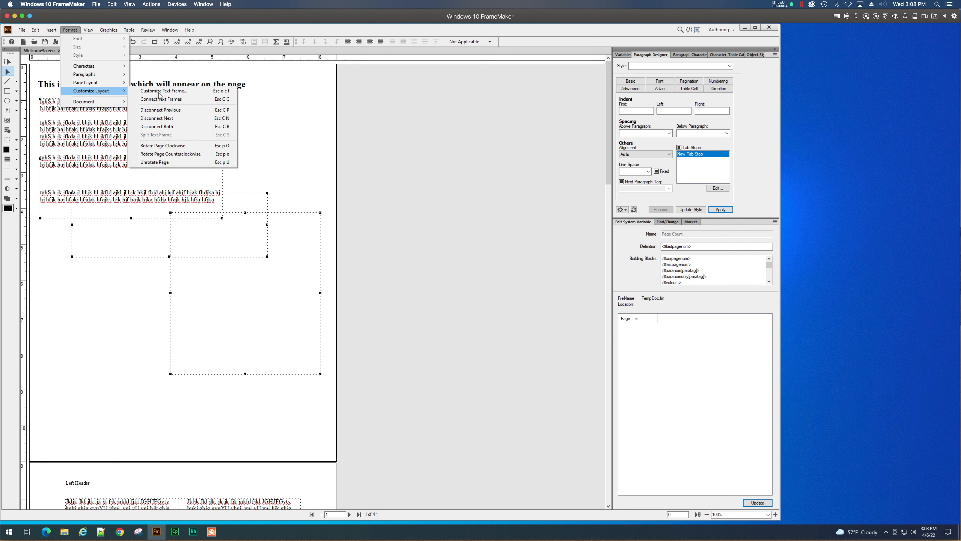
pyautogui.click(183, 99)
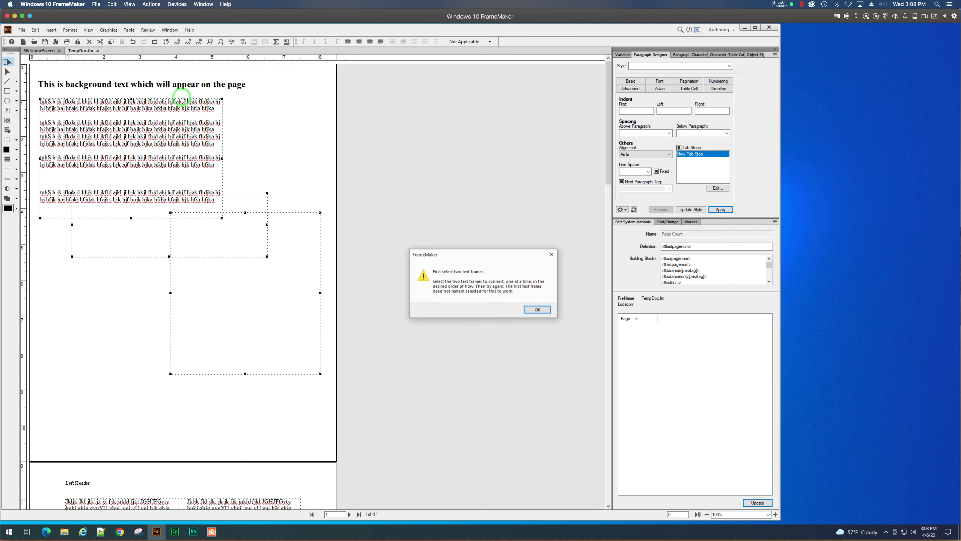
pyautogui.click(537, 309)
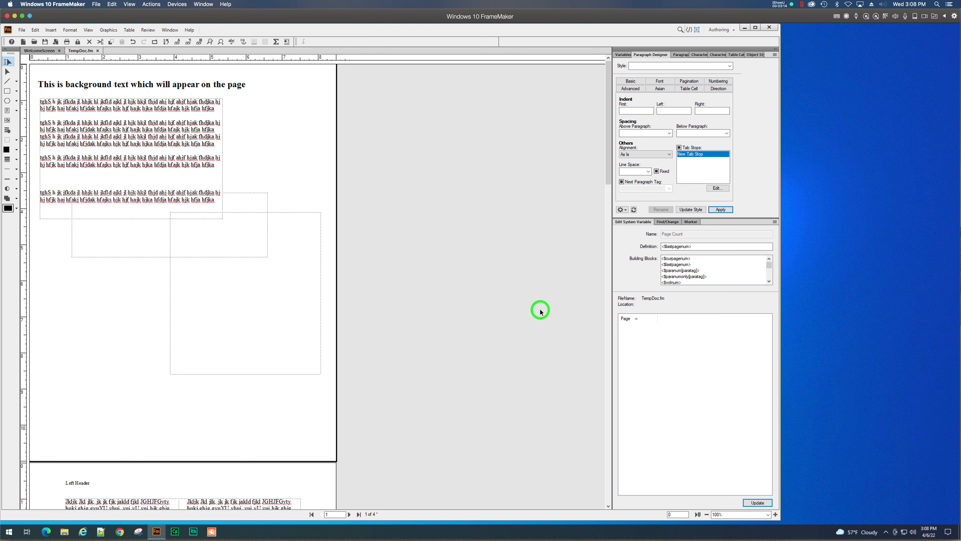
# Connect the filled uppermost text frame to the empty wide text frame below it, accepting that this cannot be undone.
pyautogui.click(158, 134)
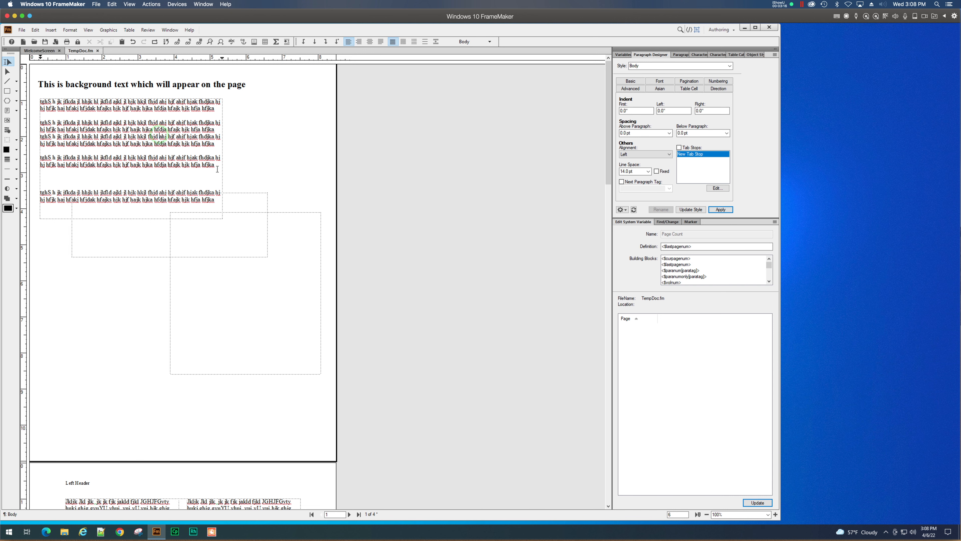
pyautogui.click(7, 71)
pyautogui.click(187, 123)
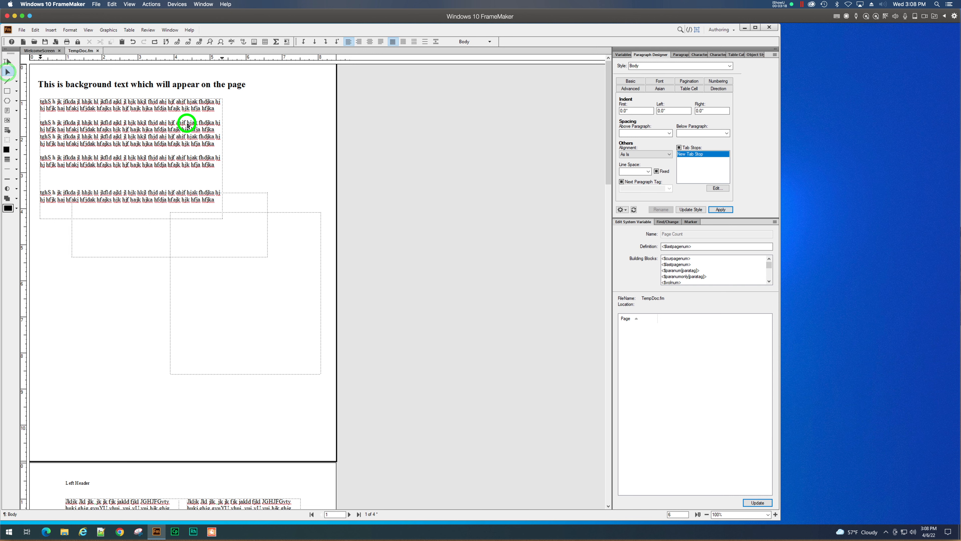
pyautogui.keyDown('shift'); pyautogui.click(250, 194); pyautogui.keyUp('shift')
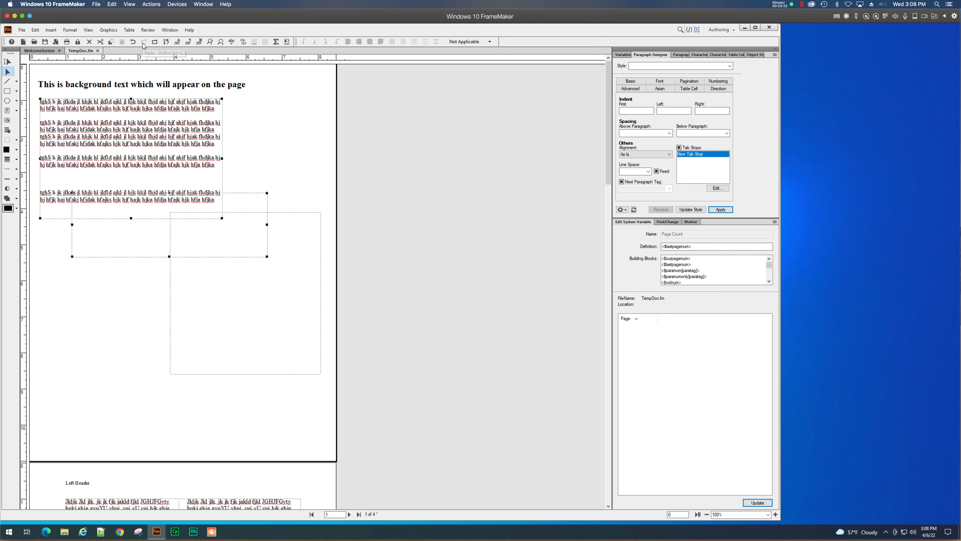
pyautogui.click(69, 29)
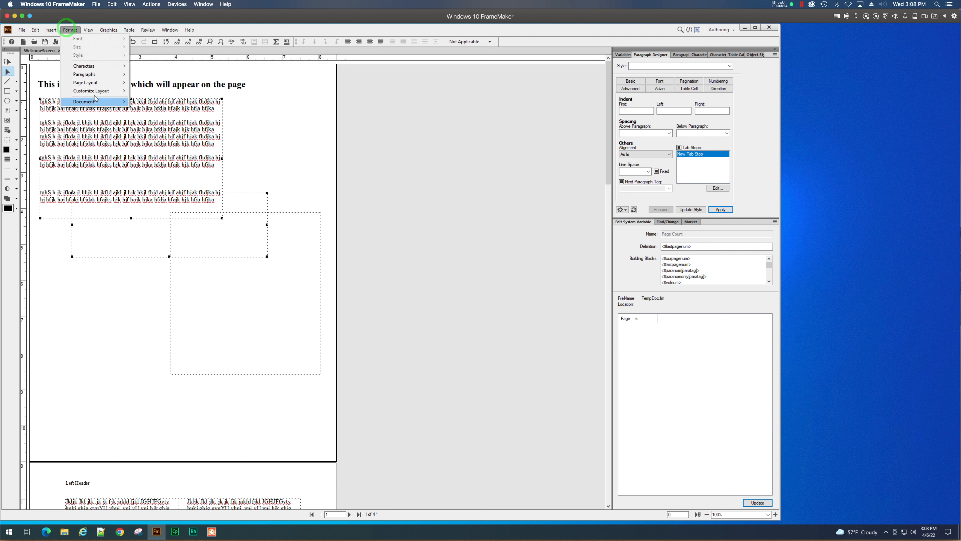
pyautogui.moveTo(93, 91)
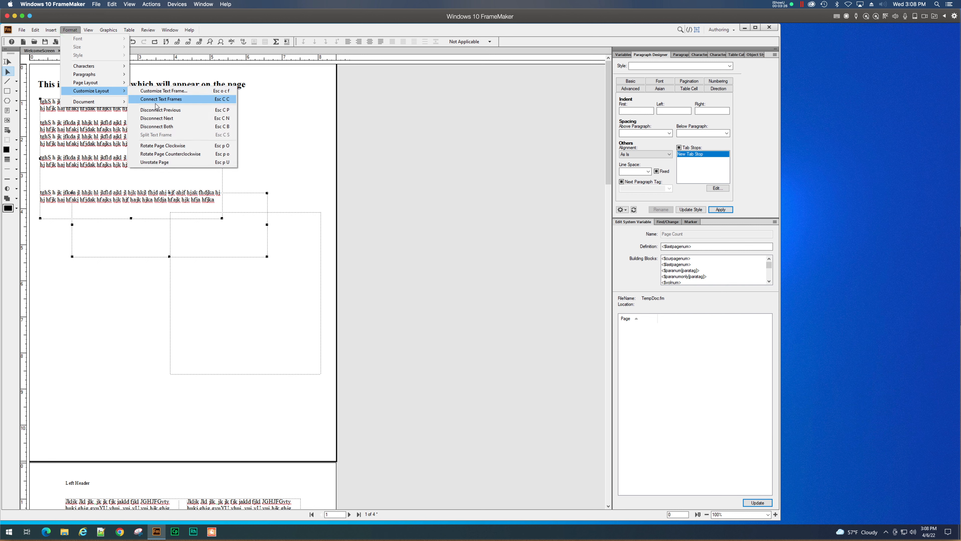
pyautogui.click(156, 99)
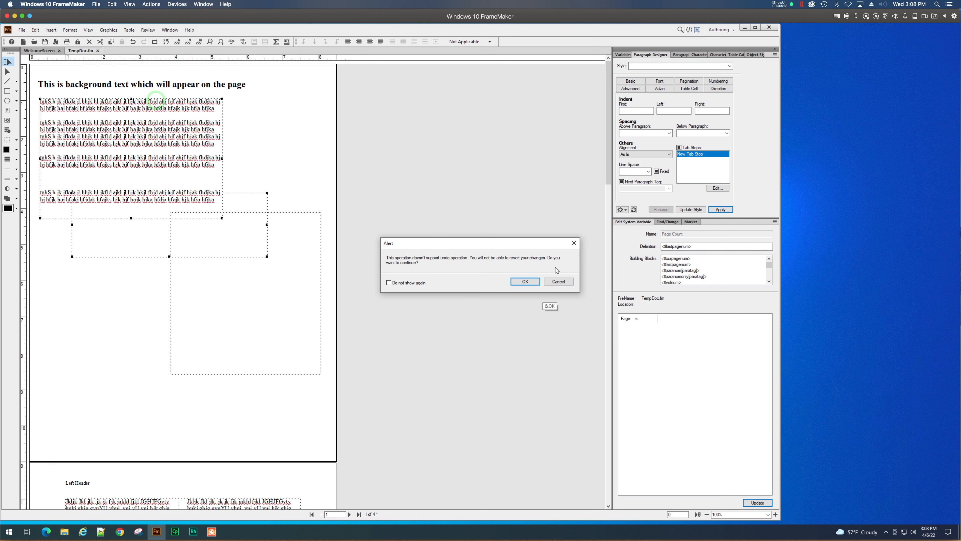
pyautogui.click(520, 280)
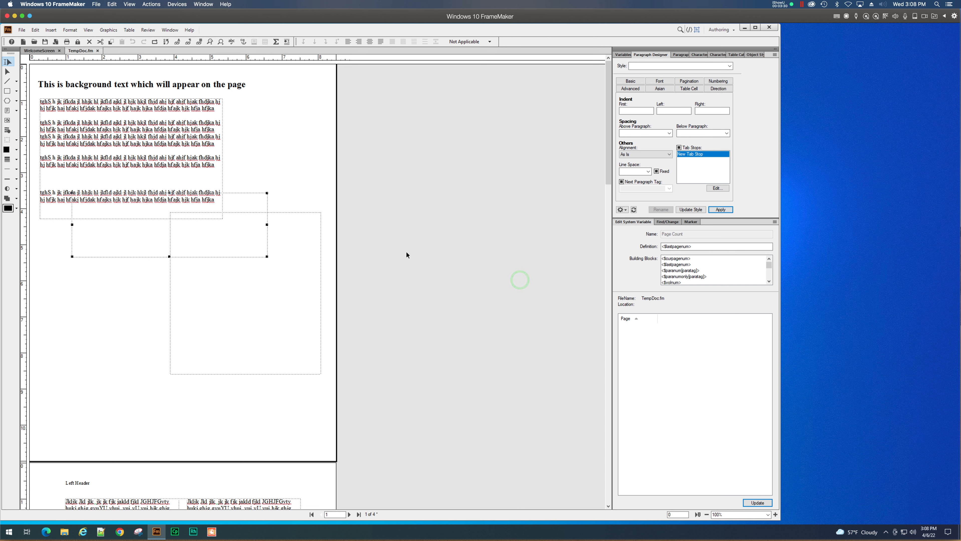
pyautogui.click(285, 230)
pyautogui.click(255, 233)
# Connect the wide middle text frame to the tall lowest text frame so the text flow continues into it.
pyautogui.click(8, 72)
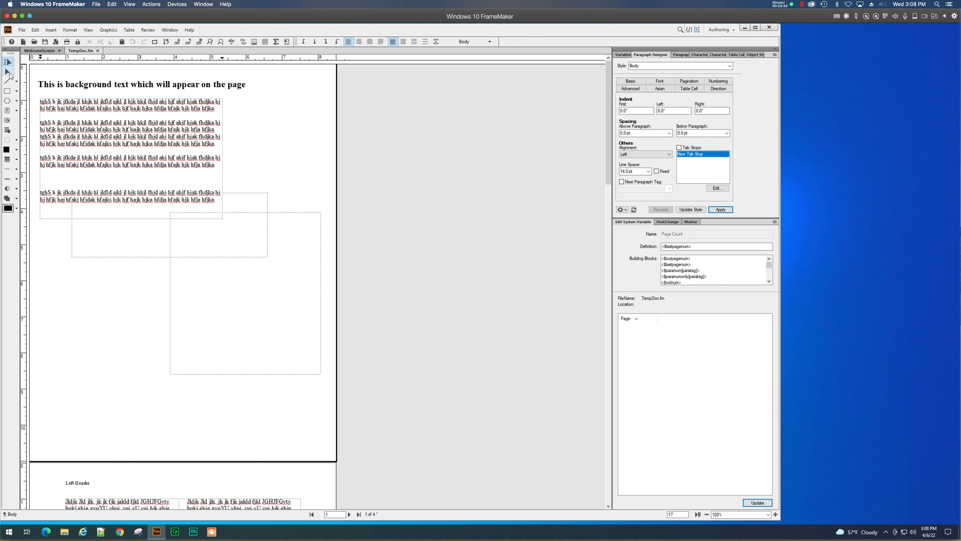
pyautogui.click(255, 201)
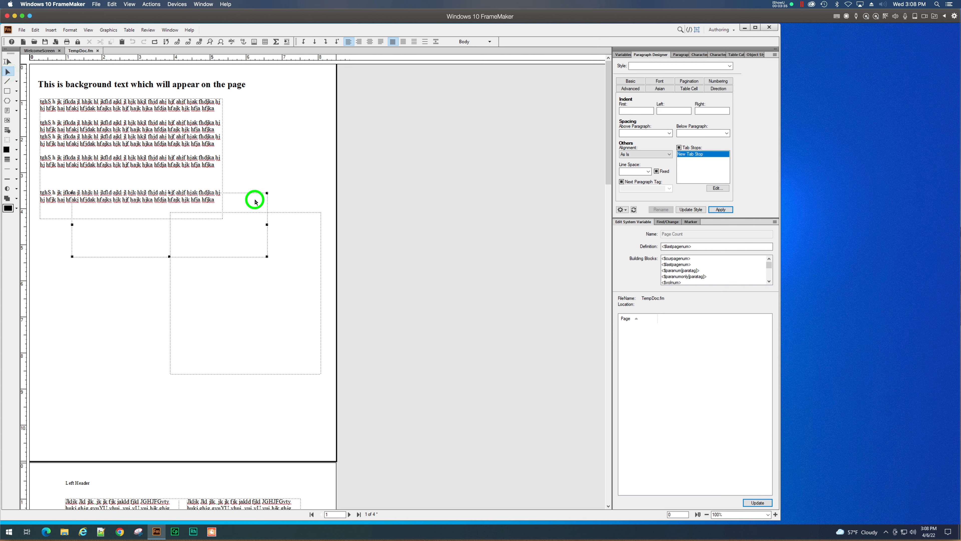
pyautogui.keyDown('shift'); pyautogui.click(291, 219); pyautogui.keyUp('shift')
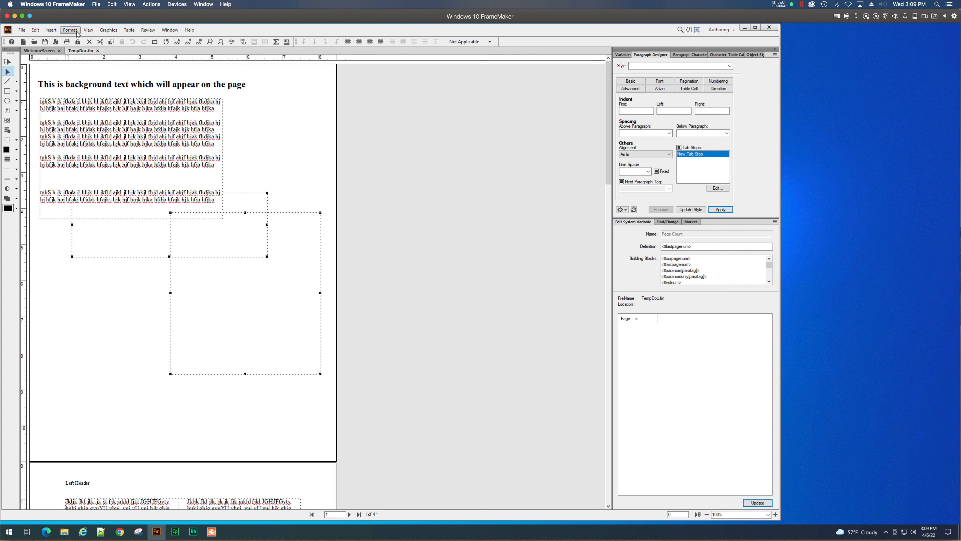
pyautogui.click(70, 30)
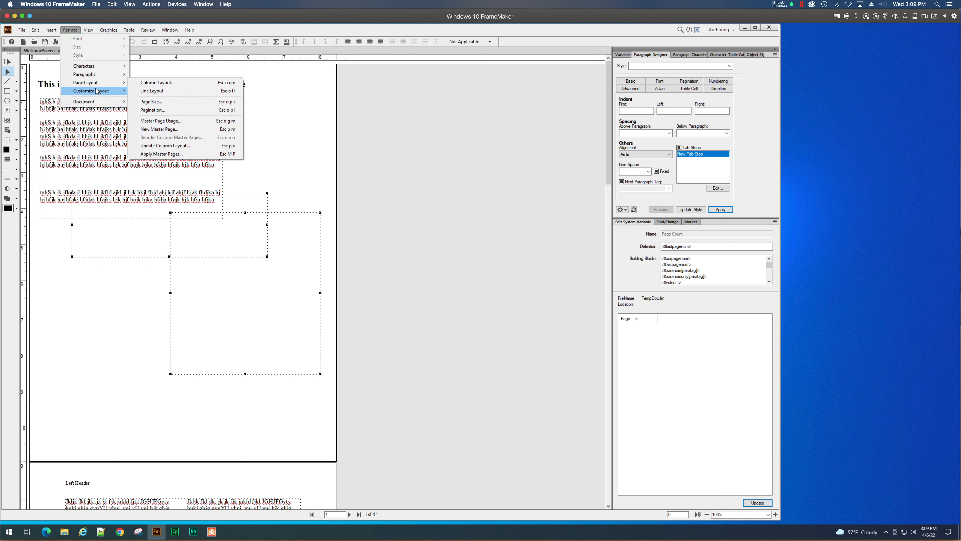
pyautogui.click(94, 90)
pyautogui.click(163, 99)
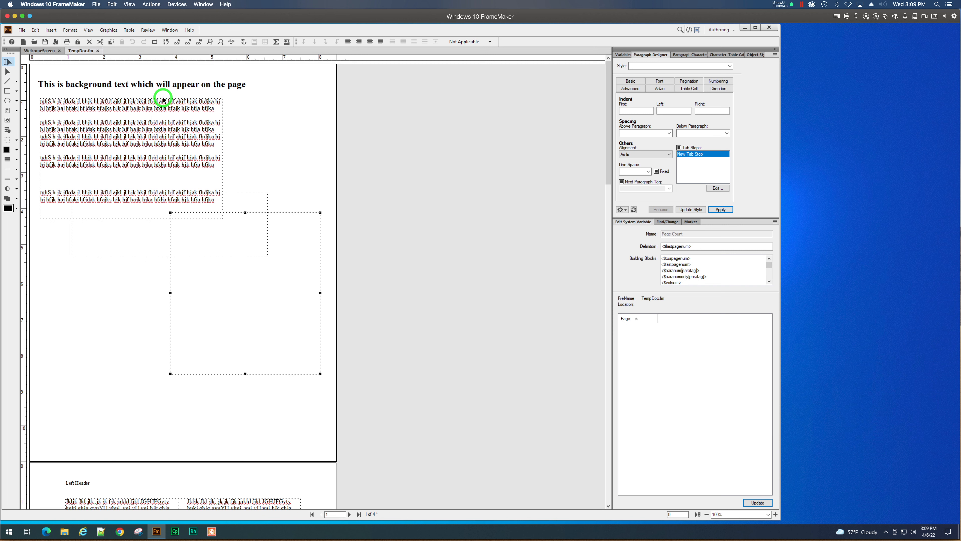
pyautogui.click(278, 187)
# Shorten the uppermost text frame from its lower edge to a height of about 2.4 inches, sending its last lines into the middle frame.
pyautogui.click(8, 72)
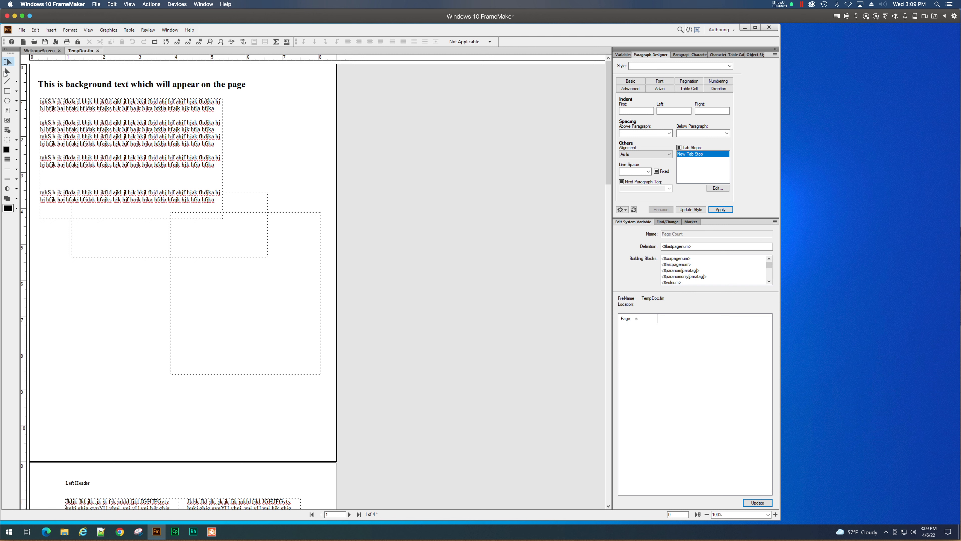
pyautogui.click(157, 220)
pyautogui.click(119, 215)
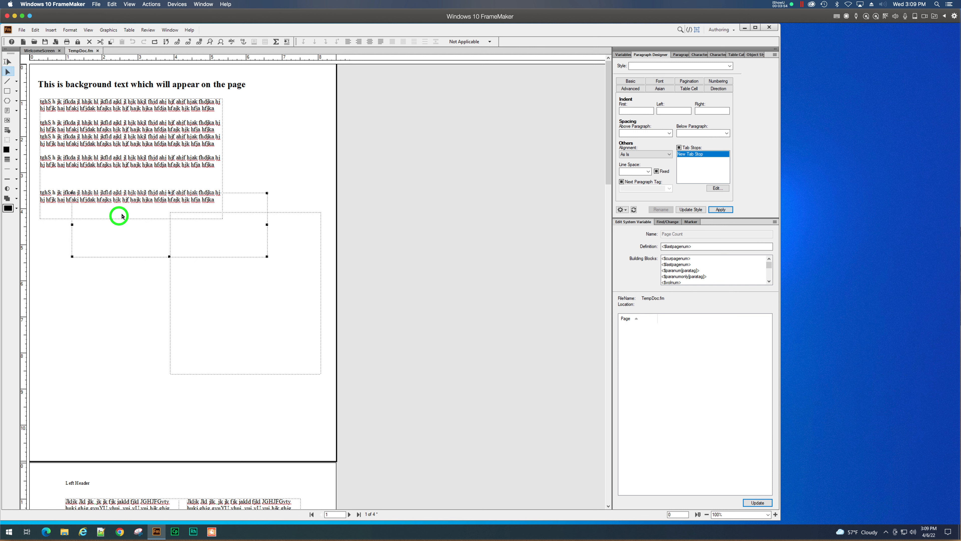
pyautogui.click(182, 155)
pyautogui.click(135, 199)
pyautogui.moveTo(135, 199); pyautogui.dragTo(137, 185)
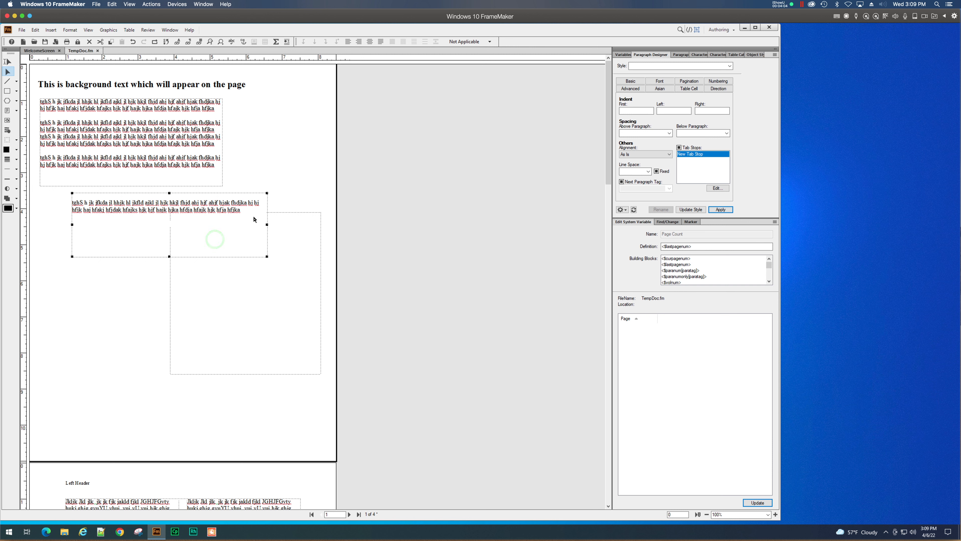
# Paste the filler text repeatedly after the text in the middle frame until it flows over into the lowest frame.
pyautogui.click(8, 61)
pyautogui.click(246, 223)
pyautogui.click(238, 195)
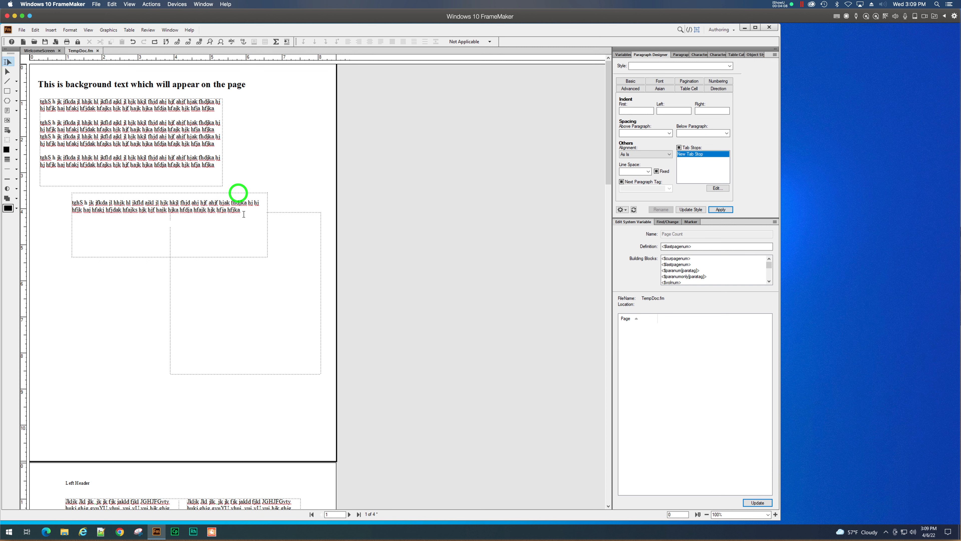
pyautogui.click(243, 214)
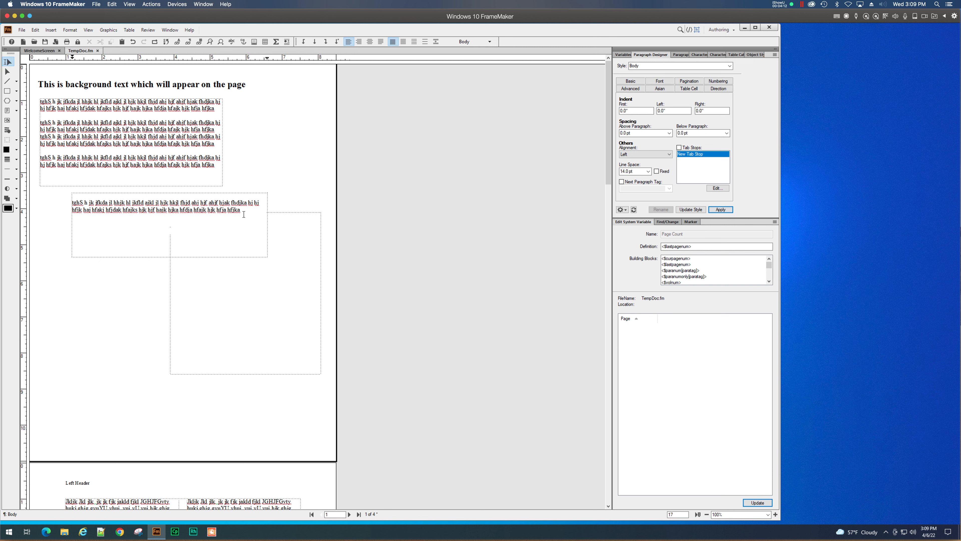
pyautogui.write('tghS h jk jfkda jl hhjk hl jkfld ajkl jl hjk hkjl fhjd ahj hjf ahjf hjak fhdjka hj hj hfjk haj hfakj hfjdak hfajks hjk hjf hajk hjka hfdja hfajk hjk hfja hfjka')
pyautogui.hotkey('ctrl', 'v')
pyautogui.hotkey('ctrl', 'v')
pyautogui.hotkey('ctrl', 'v')
pyautogui.hotkey('ctrl', 'v')
pyautogui.hotkey('ctrl', 'v')
pyautogui.hotkey('ctrl', 'v')
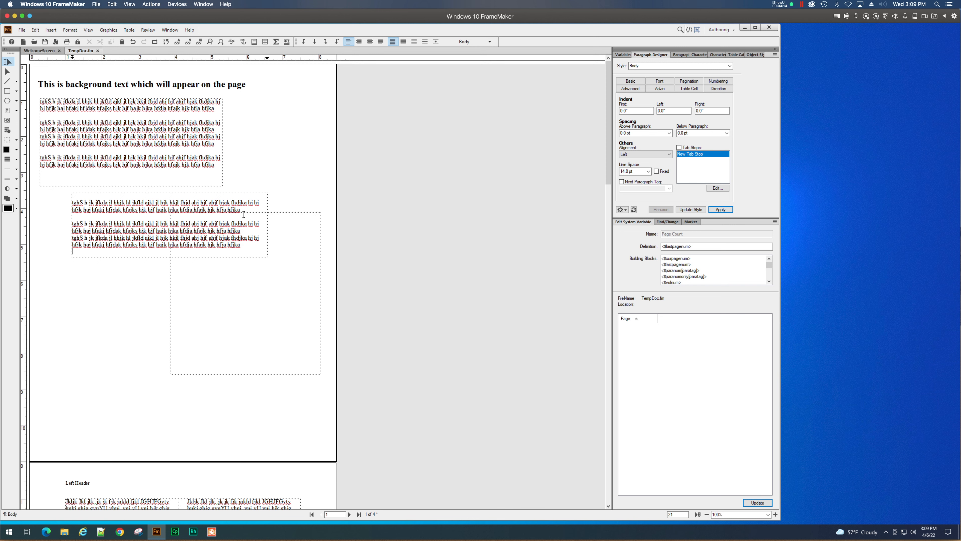
pyautogui.write('tghS h jk jfkda jl hhjk hl jkfld ajkl jl hjk hkjl fhjd ahj hjf ahjf hjak fhdjka hj hj hfjk haj hfakj hfjdak hfajks hjk hjf hajk hjka hfdja hfajk hjk hfja hfjka')
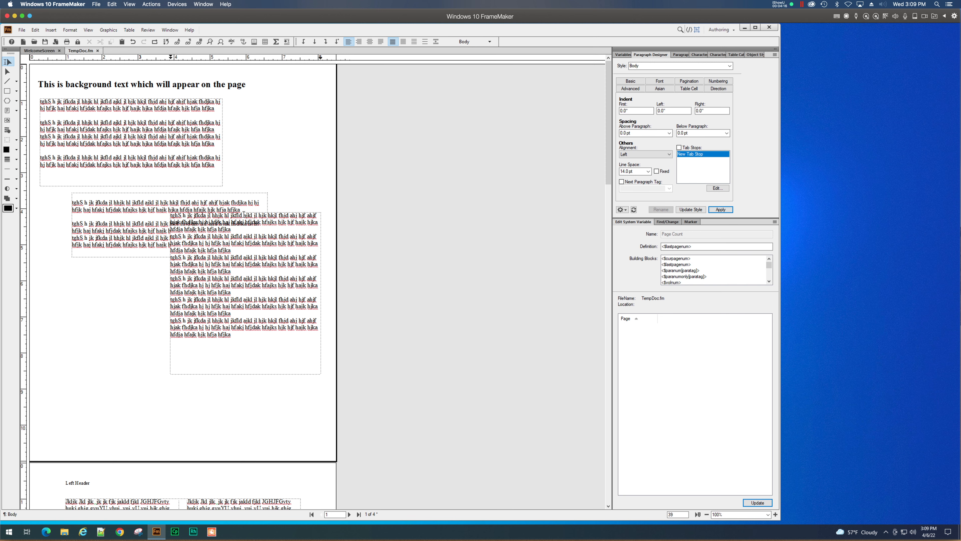
# Move the lowest text frame down about 1.4 inches so it no longer overlaps the middle frame.
pyautogui.click(7, 71)
pyautogui.click(294, 215)
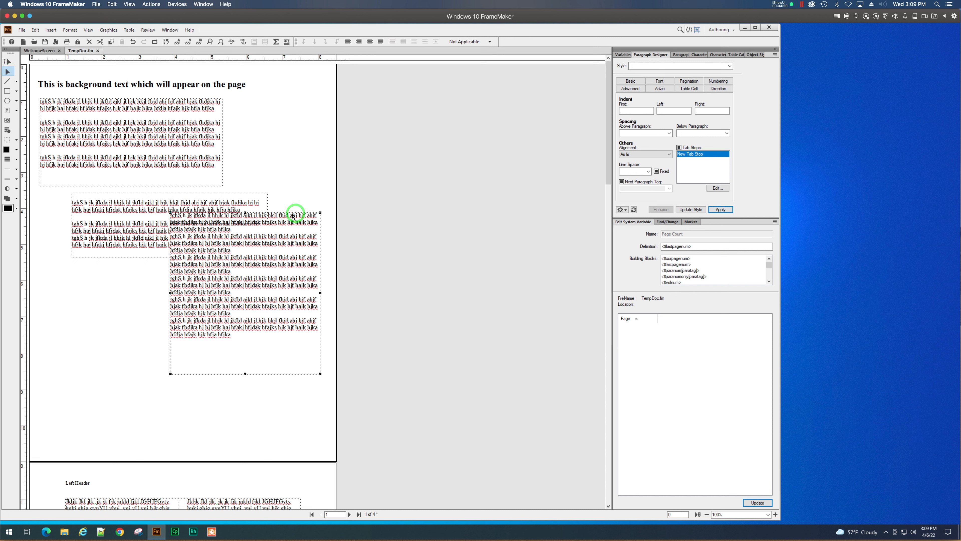
pyautogui.moveTo(294, 214); pyautogui.dragTo(293, 267)
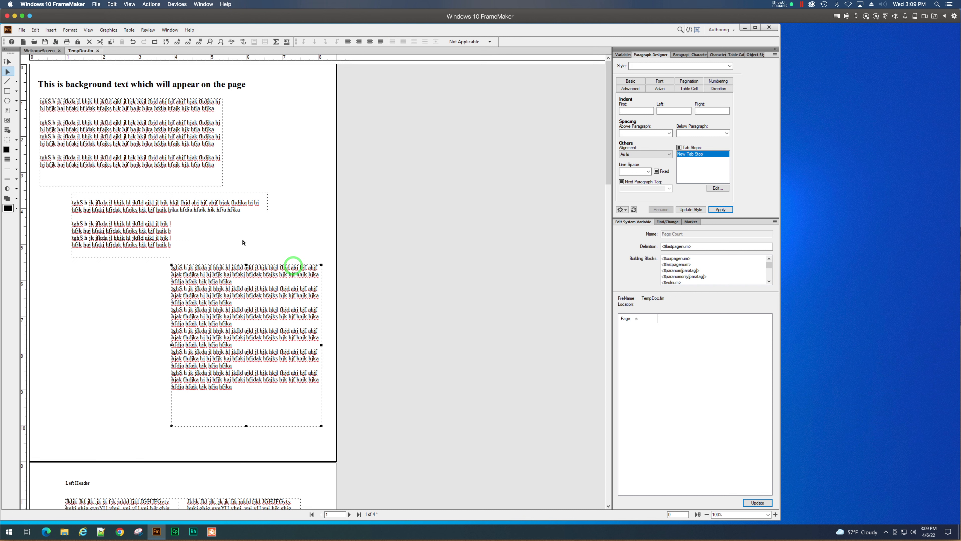
# Examine the three connected text frames one after another and compare them with the two-column page that follows.
pyautogui.scroll(-5, 165, 244)
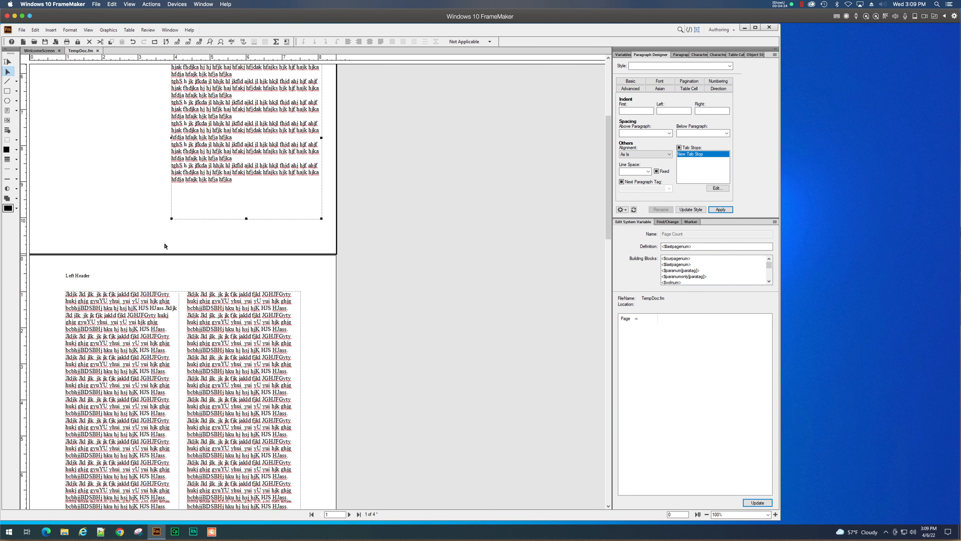
pyautogui.scroll(5, 165, 246)
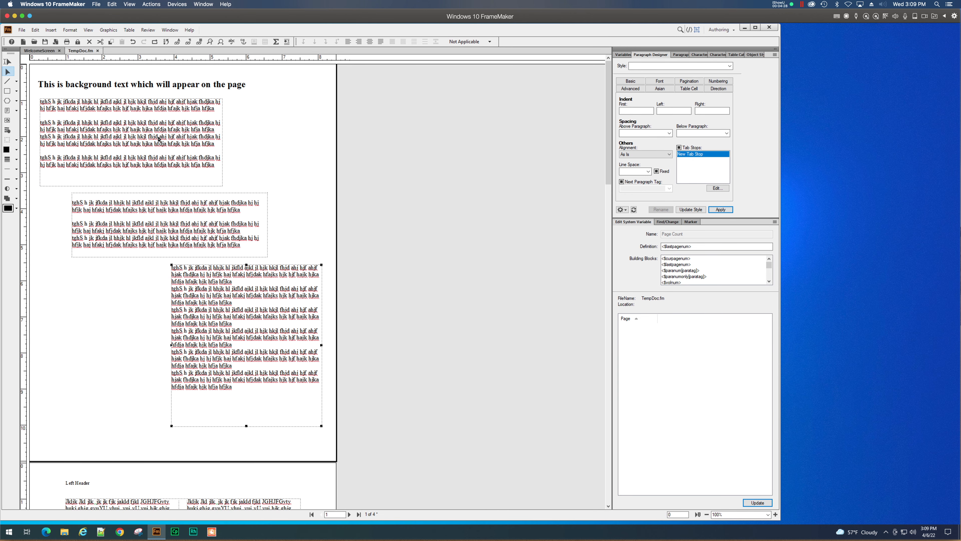
pyautogui.click(224, 215)
pyautogui.click(158, 130)
pyautogui.click(235, 225)
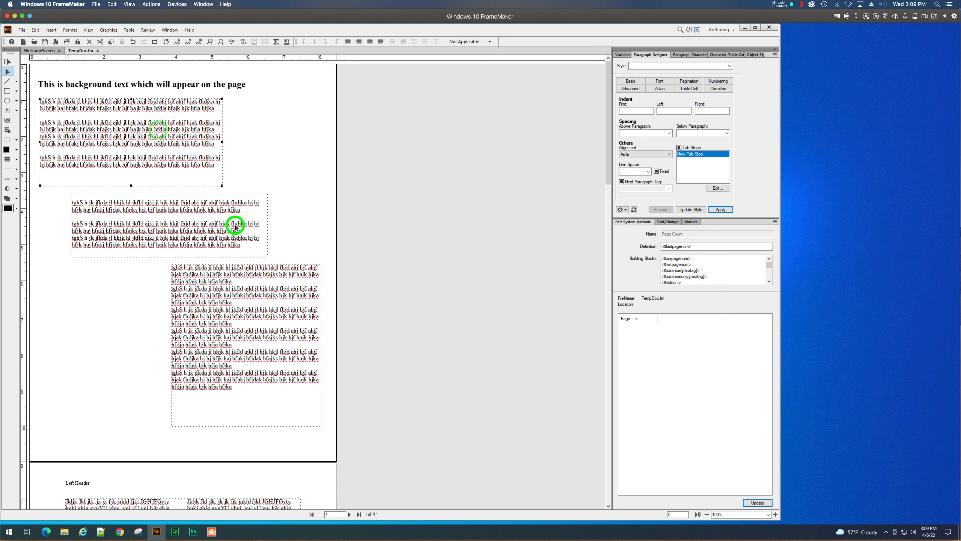
pyautogui.click(284, 290)
pyautogui.scroll(-3, 266, 355)
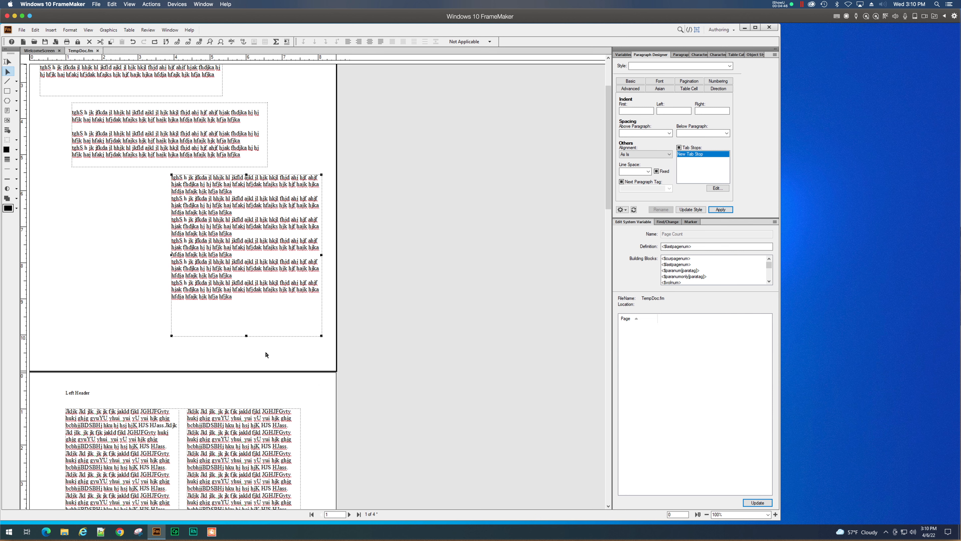
pyautogui.scroll(3, 266, 354)
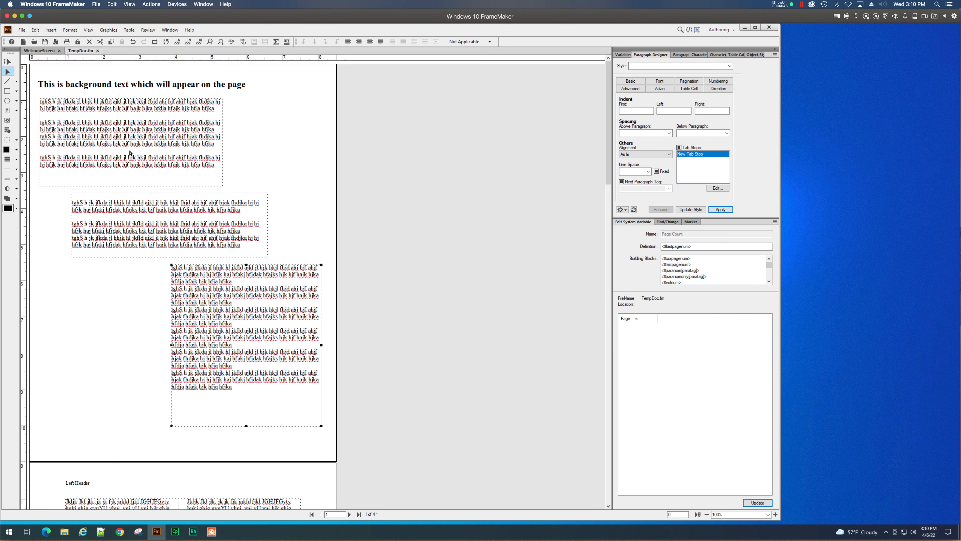
# Shorten the background text frame on the First master page to about 0.35 inch high, save the document and return to the body pages.
pyautogui.click(89, 31)
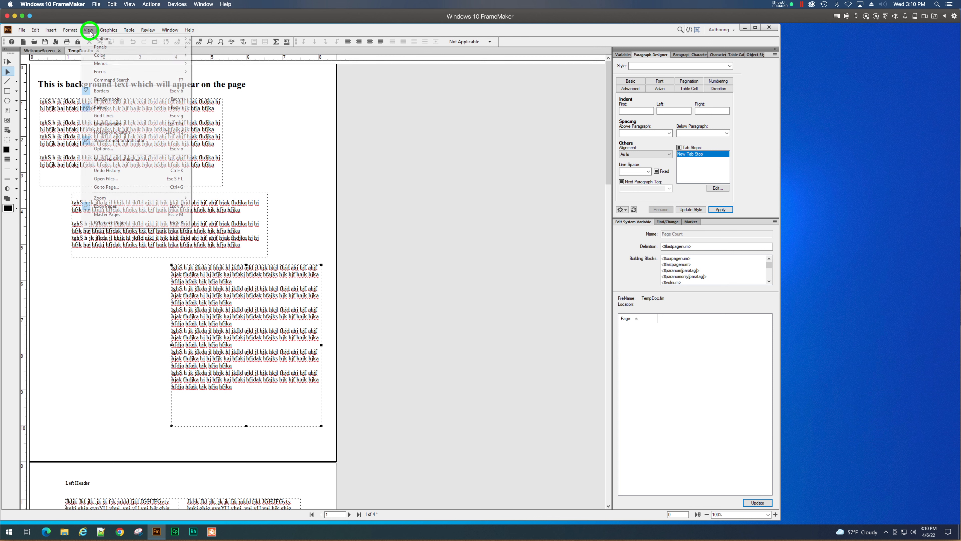
pyautogui.click(108, 212)
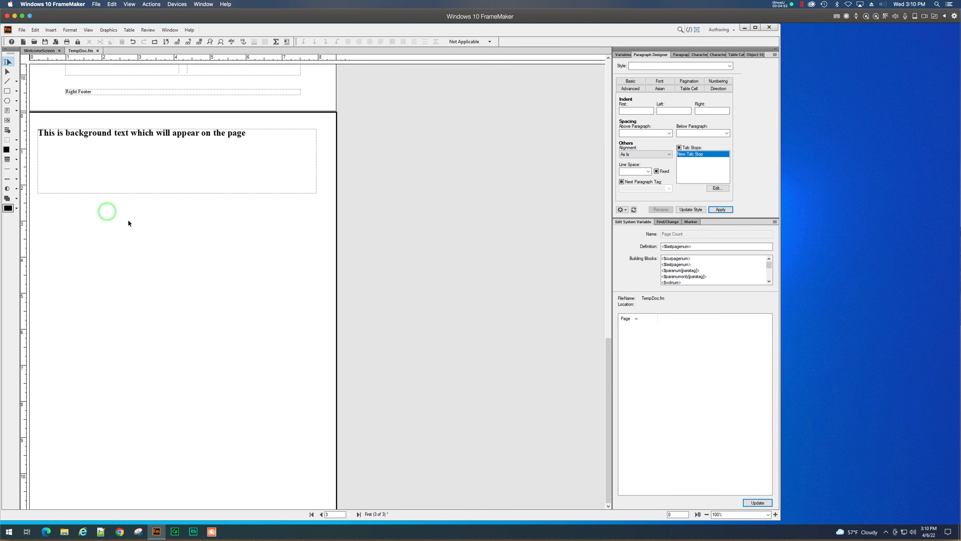
pyautogui.scroll(6, 128, 221)
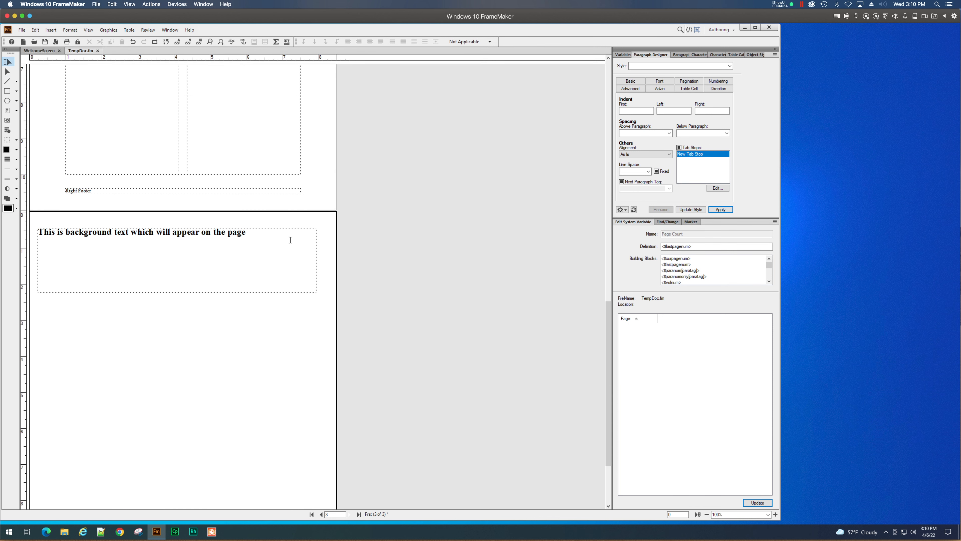
pyautogui.click(7, 72)
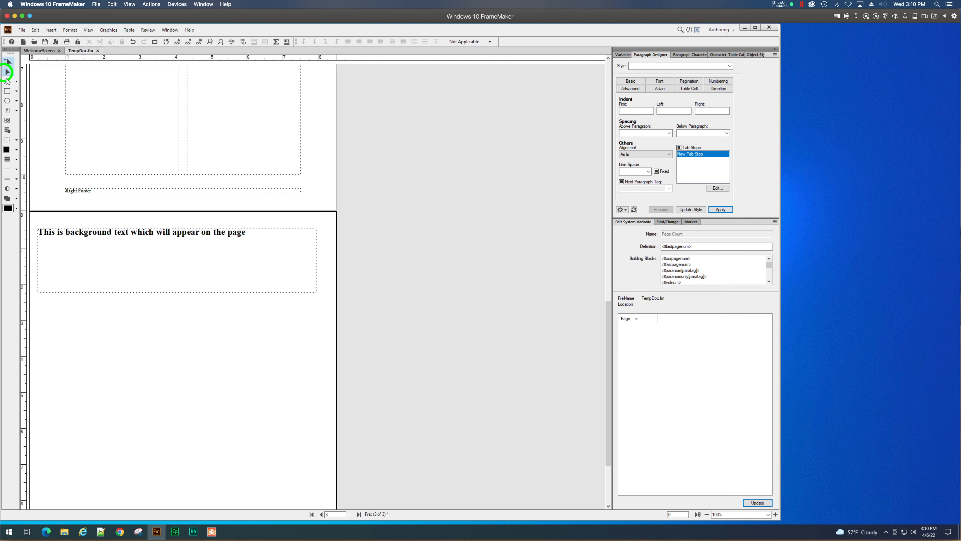
pyautogui.click(185, 292)
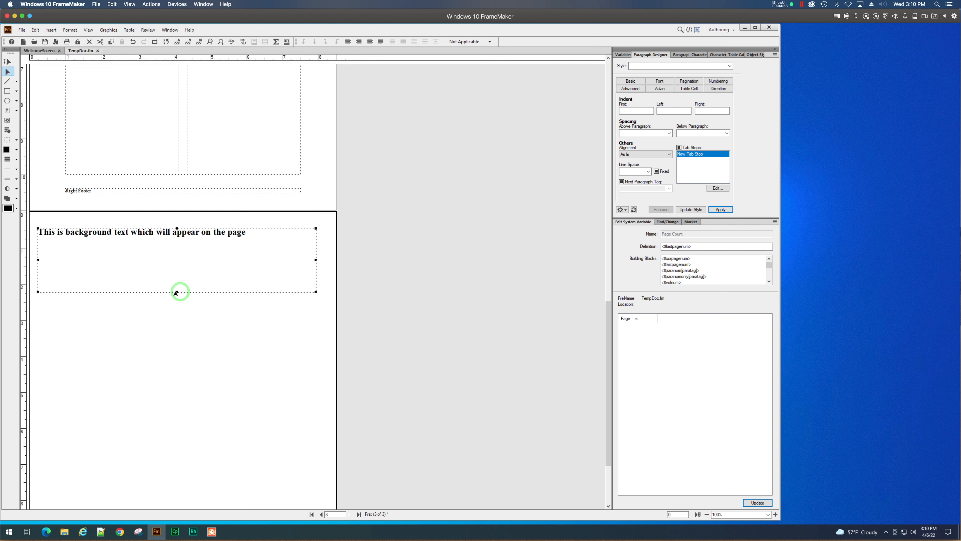
pyautogui.moveTo(176, 292); pyautogui.dragTo(177, 242)
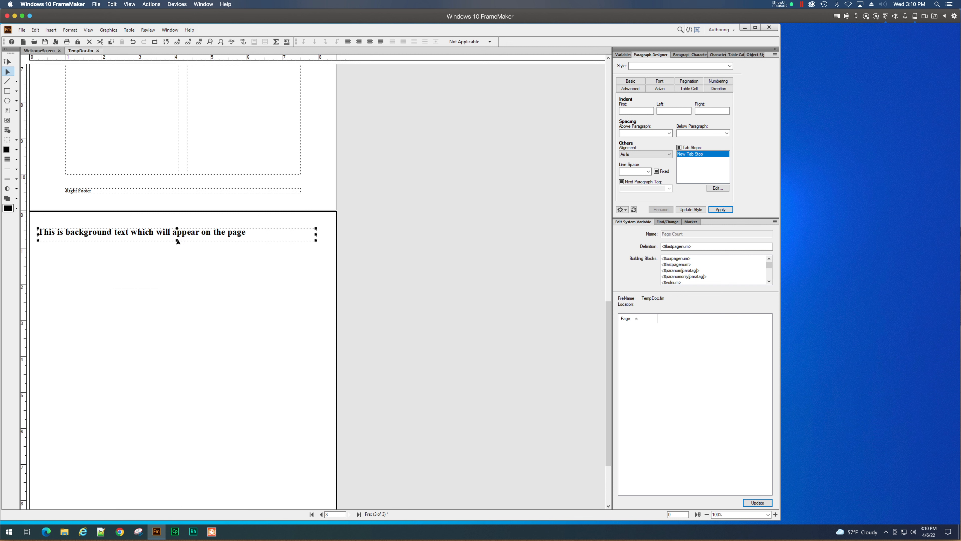
pyautogui.hotkey('ctrl', 's')
pyautogui.click(89, 30)
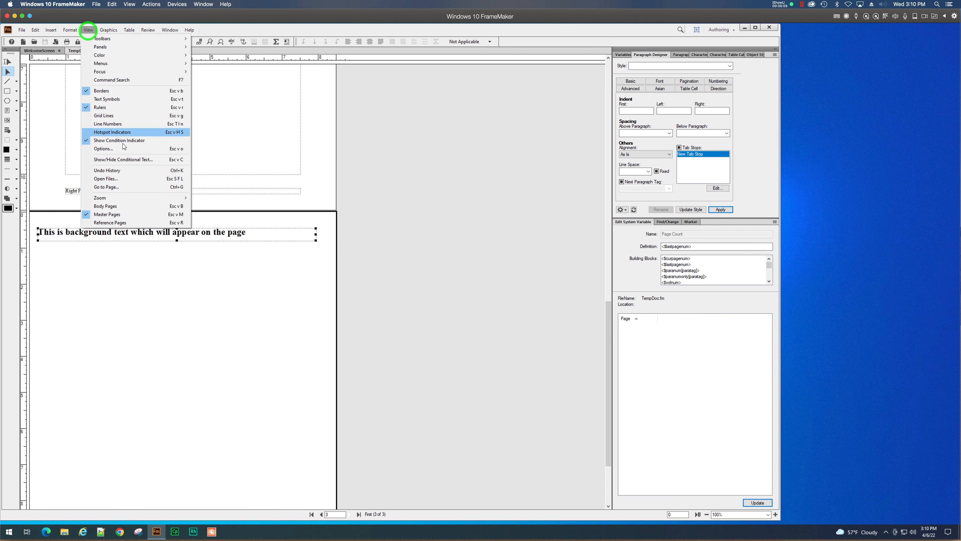
pyautogui.click(127, 207)
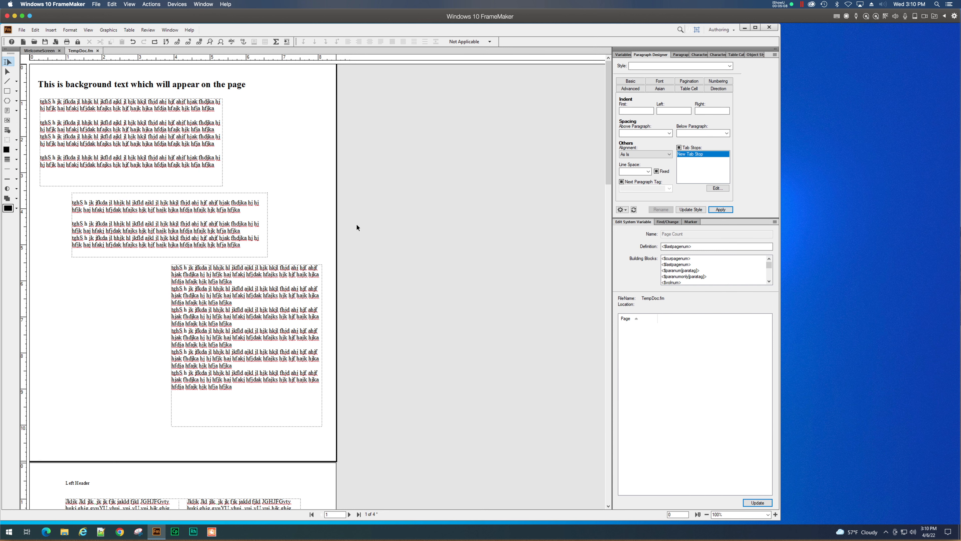